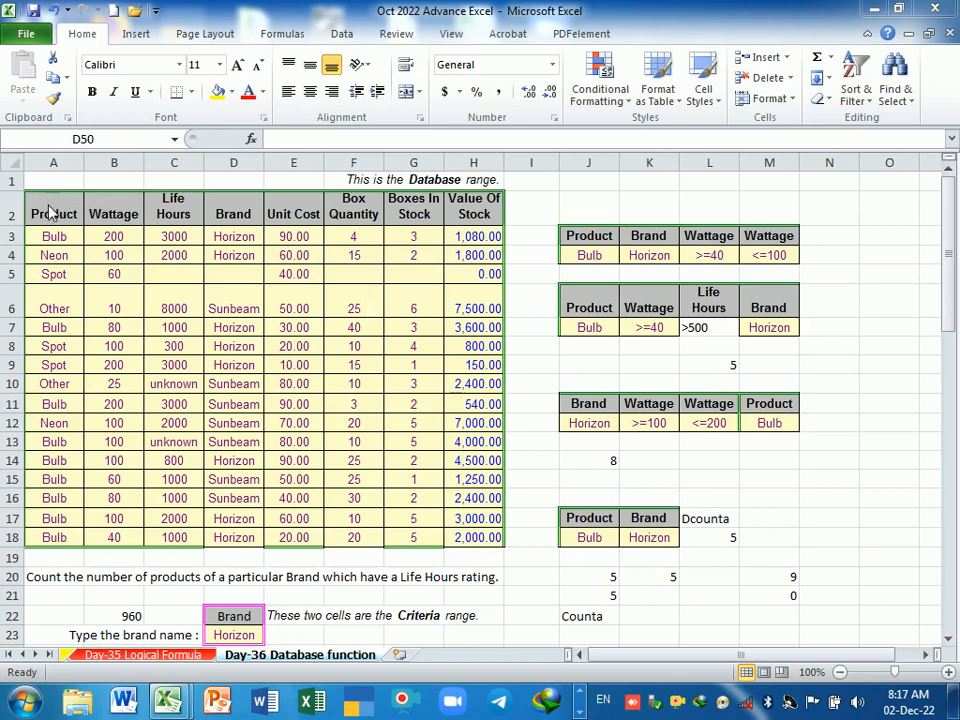
Review the database range A2:H18, the brand criteria in D22:D23 and the DCOUNT formula in D25
drag(65, 213, 463, 543)
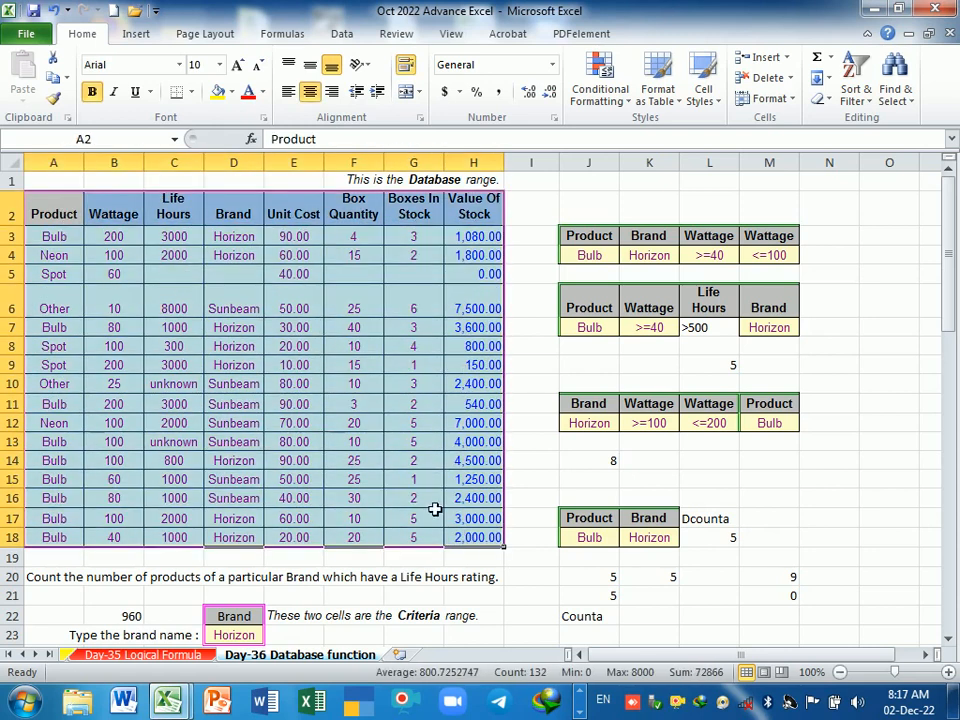
click(313, 422)
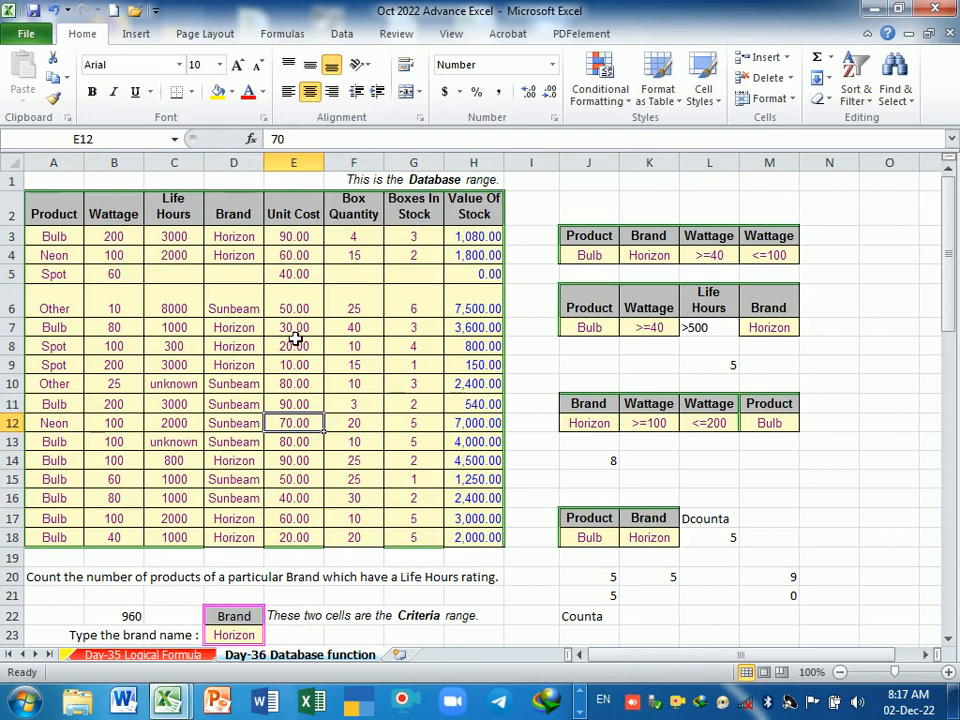
scroll(296, 330, down, 2)
scroll(296, 340, down, 2)
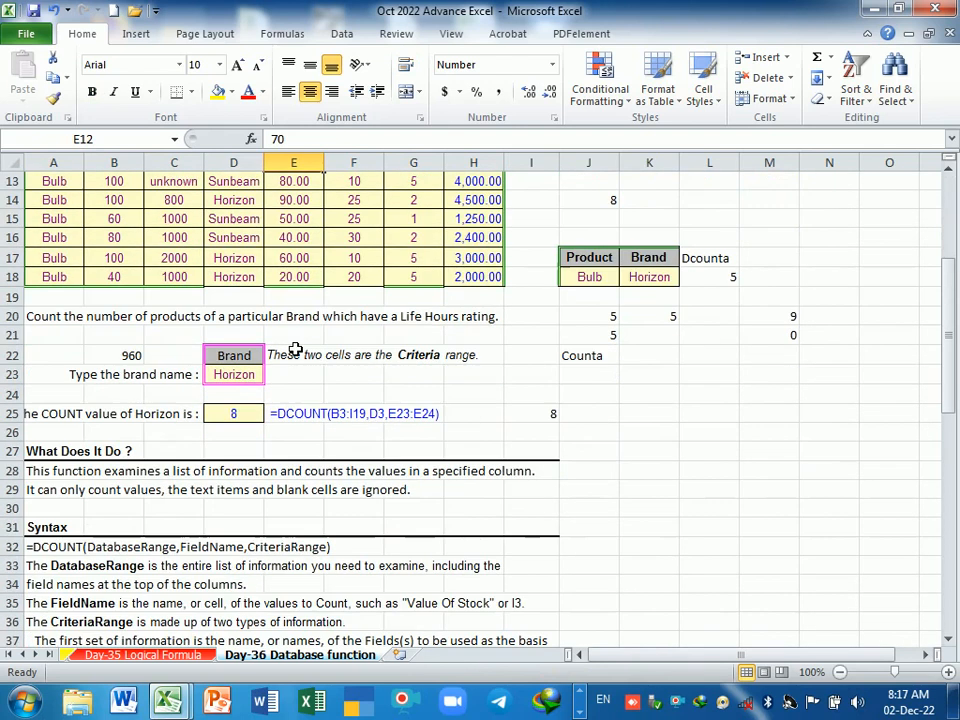
click(240, 376)
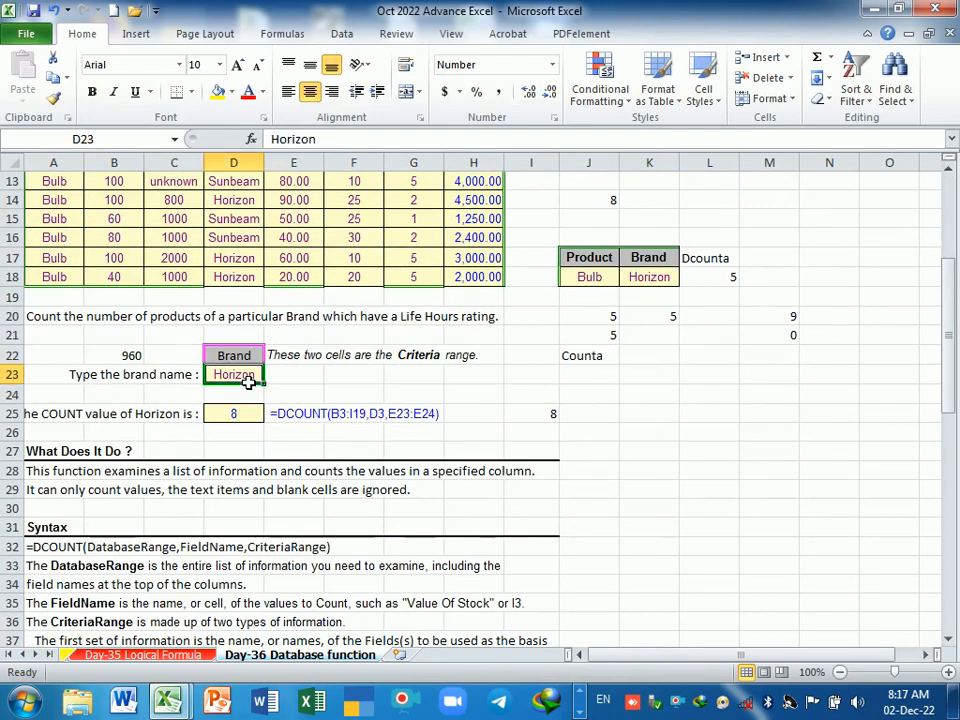
double_click(240, 376)
double_click(248, 422)
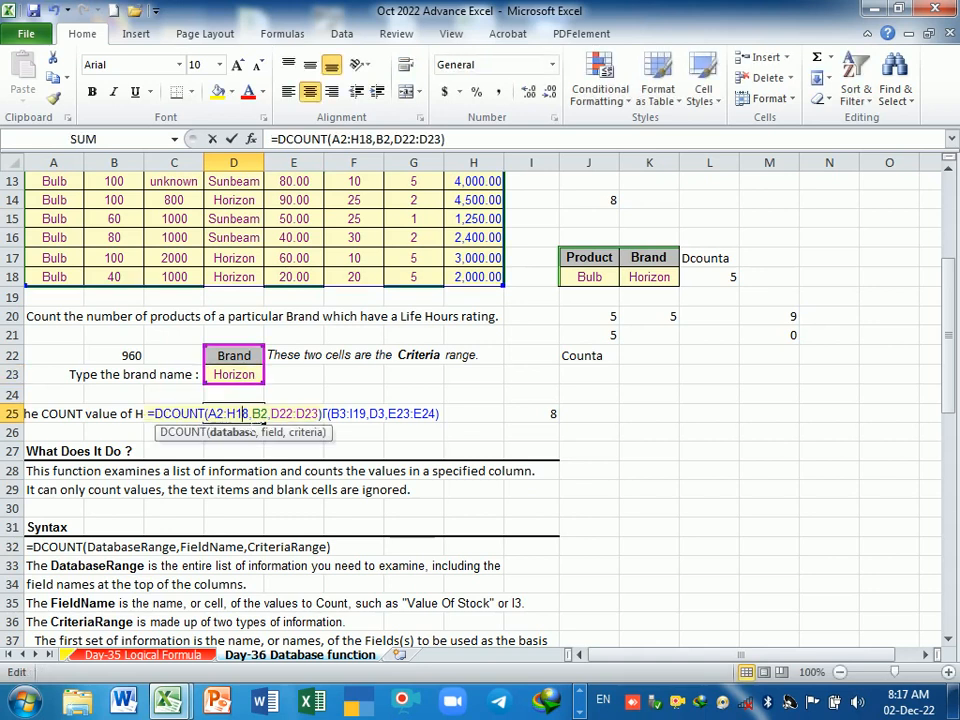
key(Return)
scroll(505, 410, up, 4)
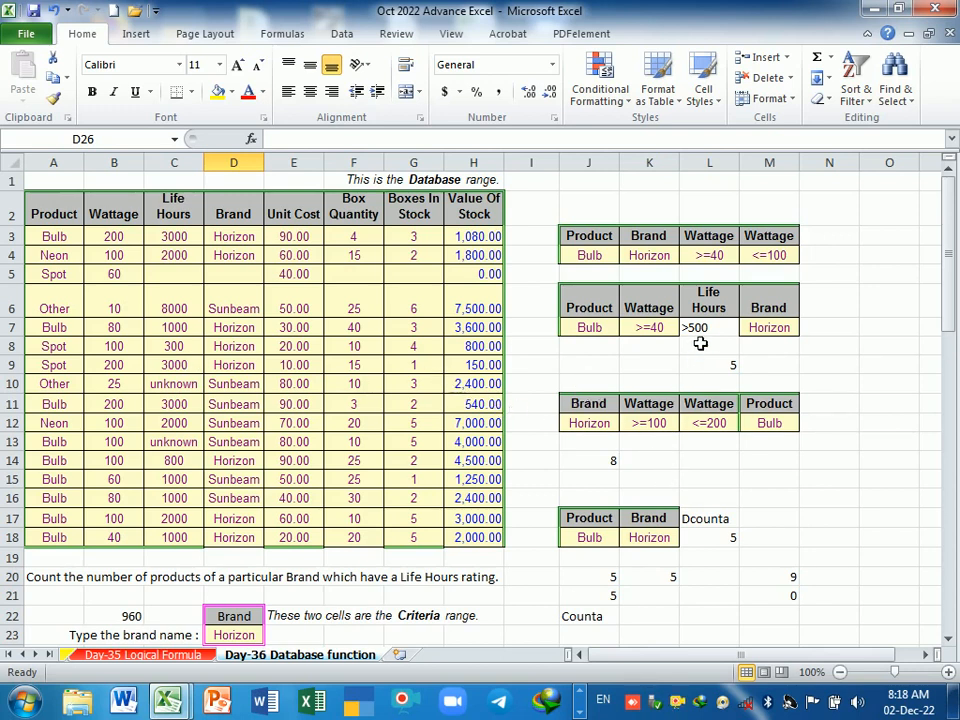
click(582, 367)
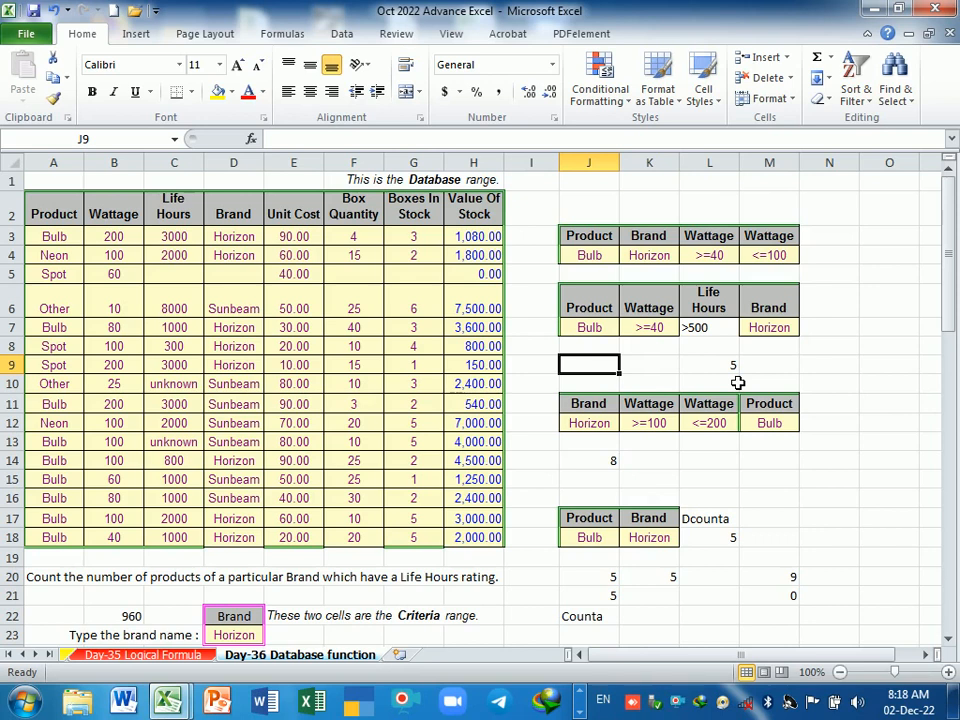
text(=coun)
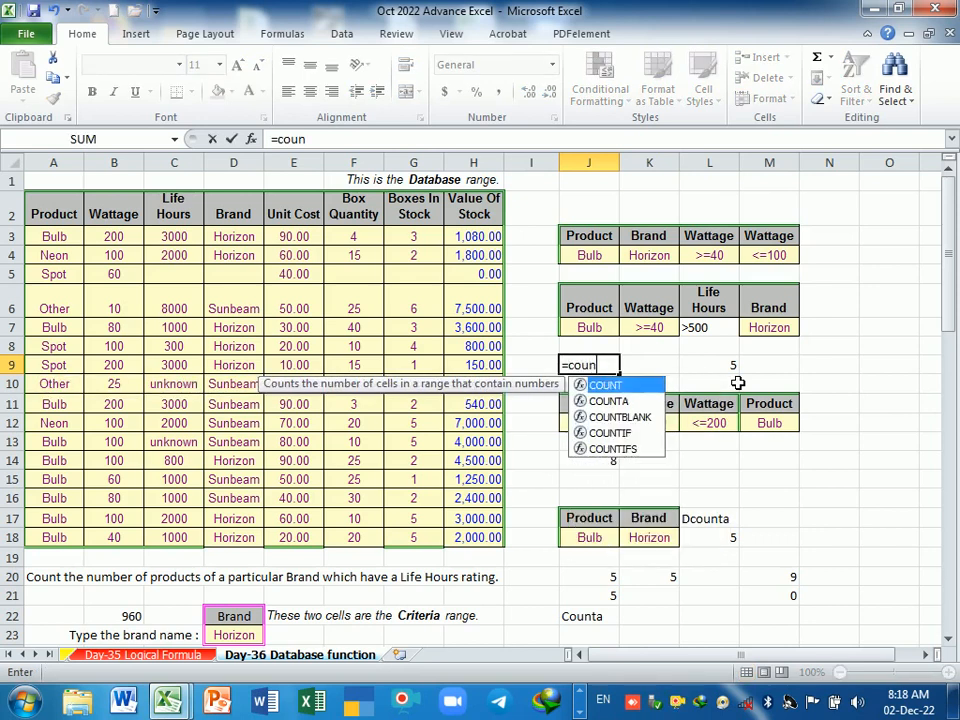
key(Tab)
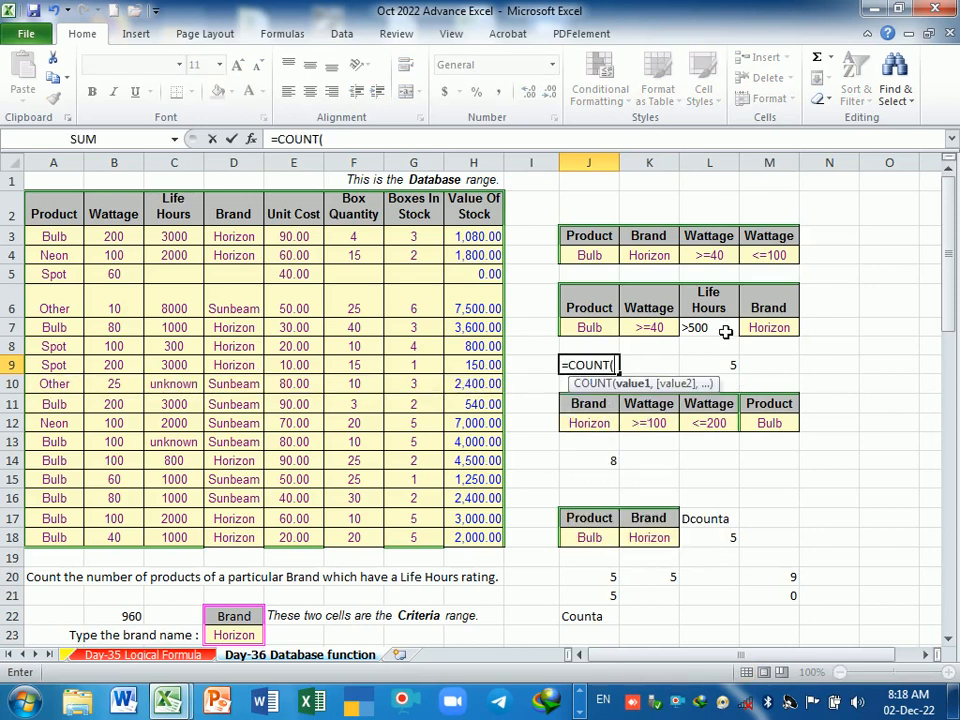
key(BackSpace)
key(BackSpace)
key(BackSpace)
key(BackSpace)
key(BackSpace)
key(BackSpace)
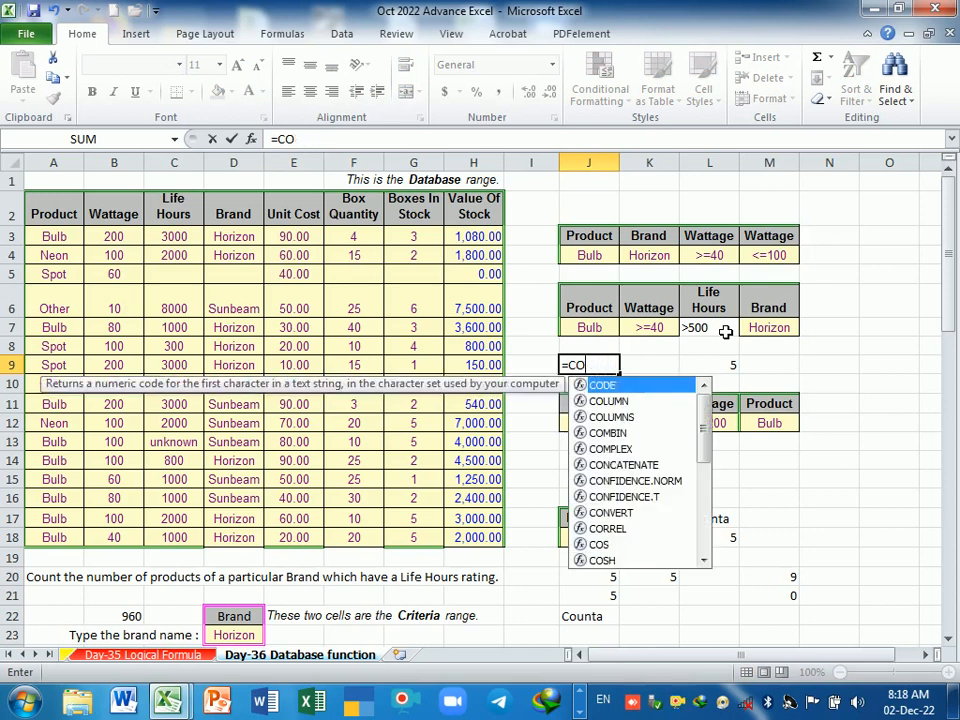
Start a COUNTIF formula in cell J9
text(count)
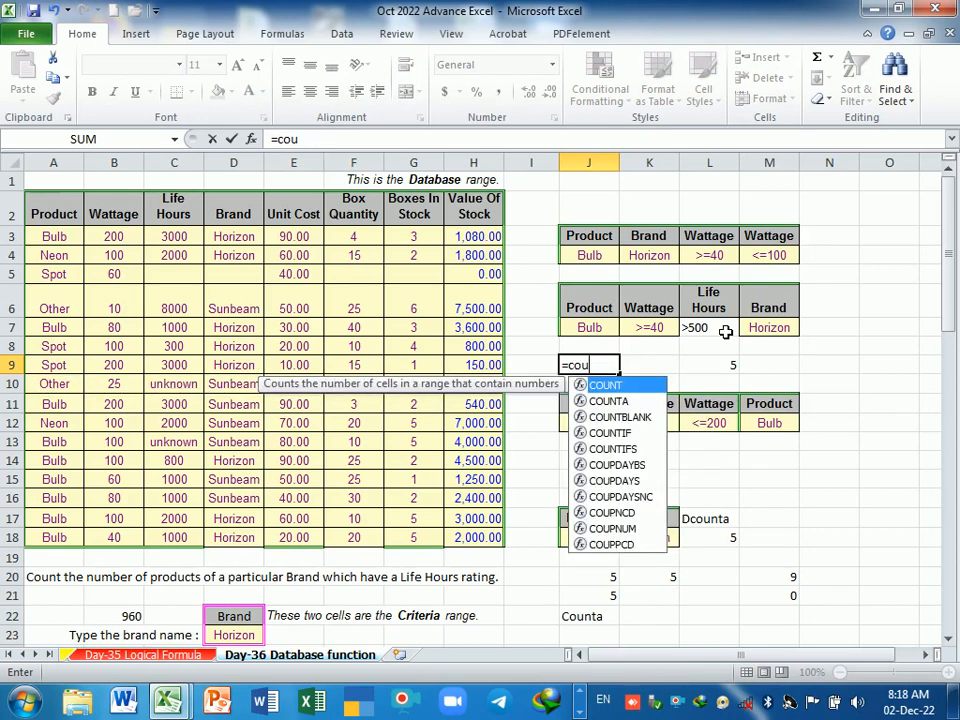
key(Down)
key(Down)
key(Down)
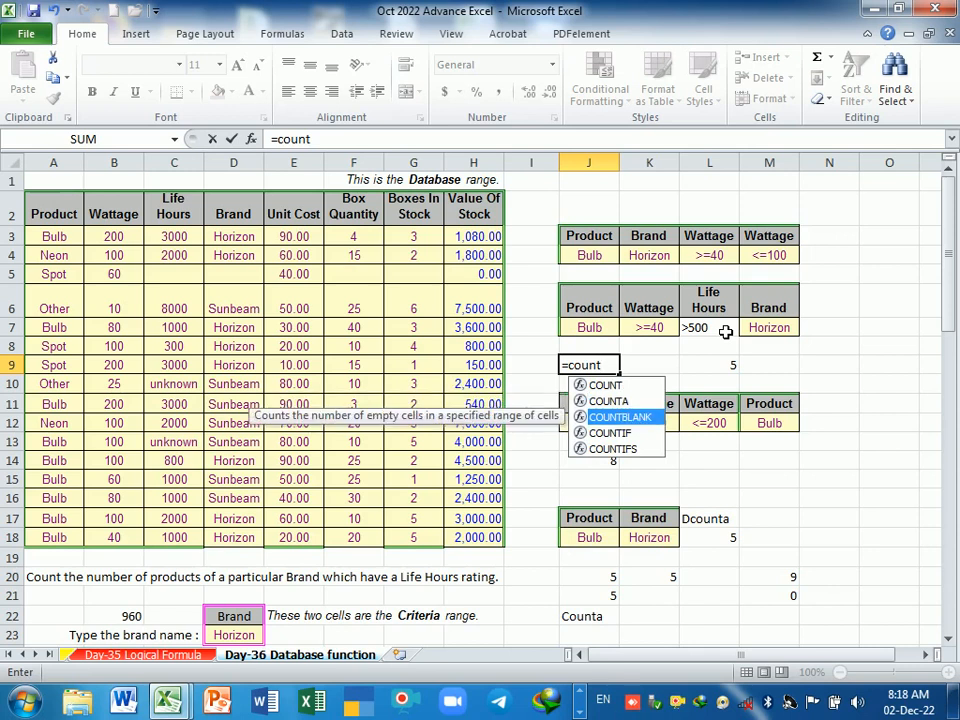
key(Tab)
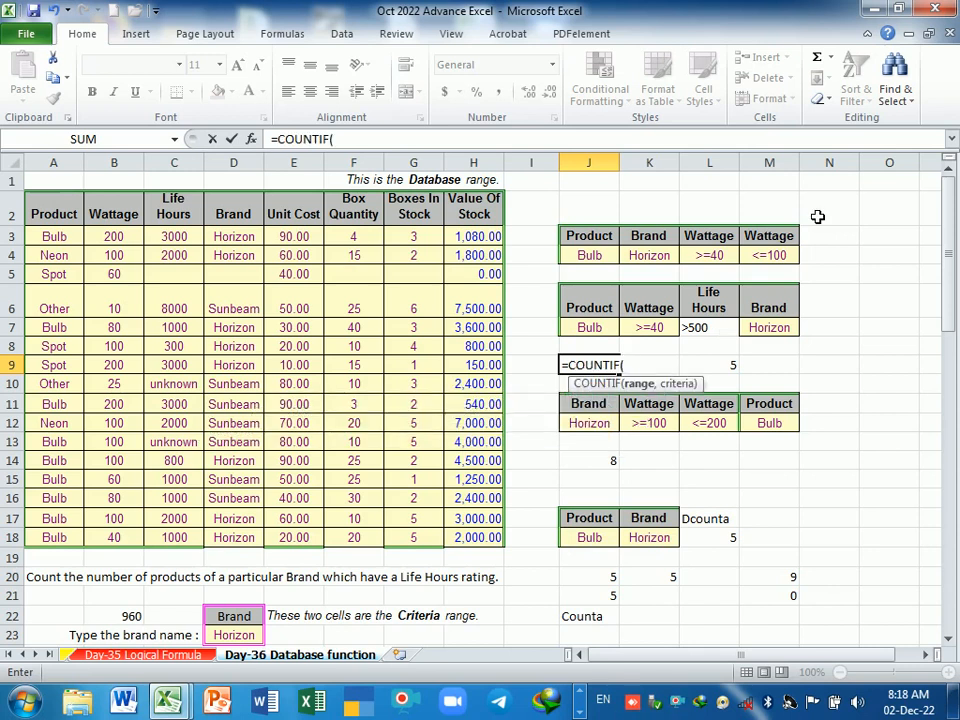
click(596, 258)
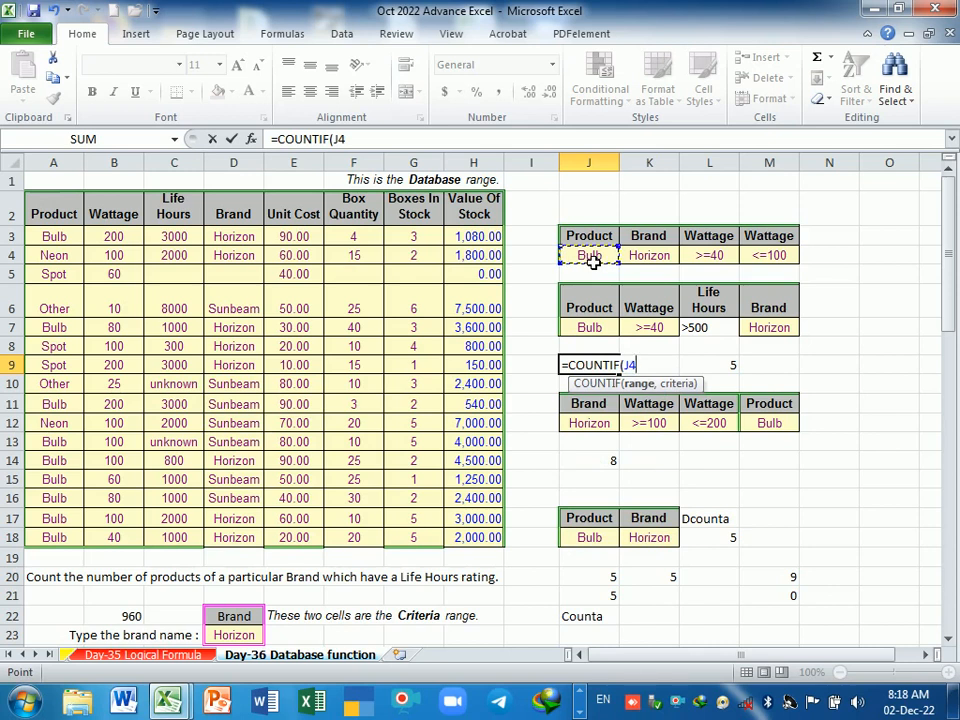
text(,)
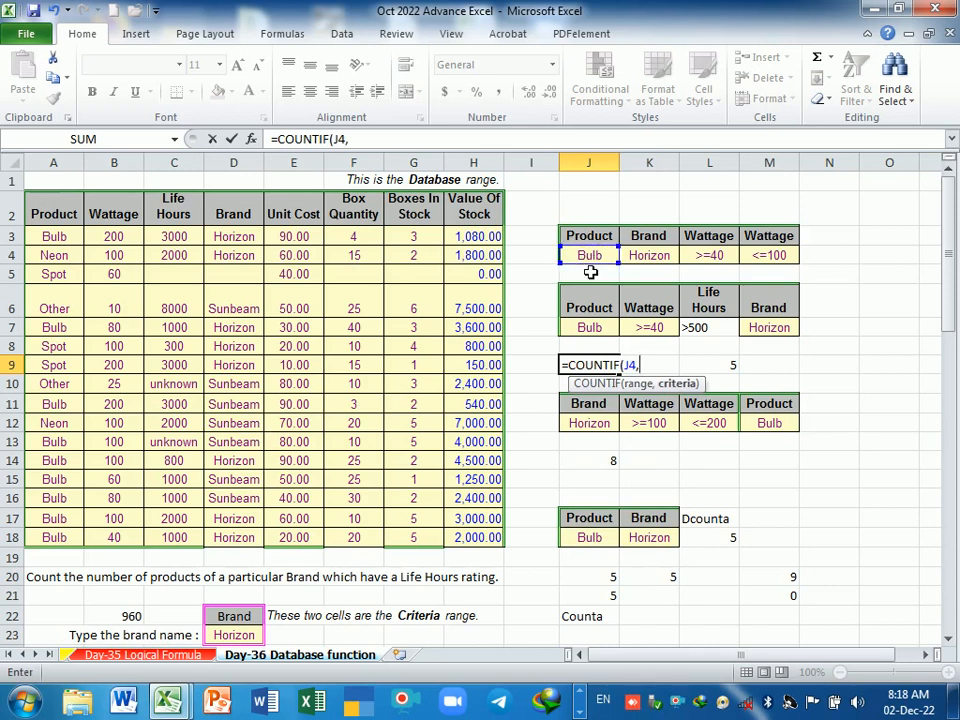
key(BackSpace)
key(BackSpace)
key(BackSpace)
key(BackSpace)
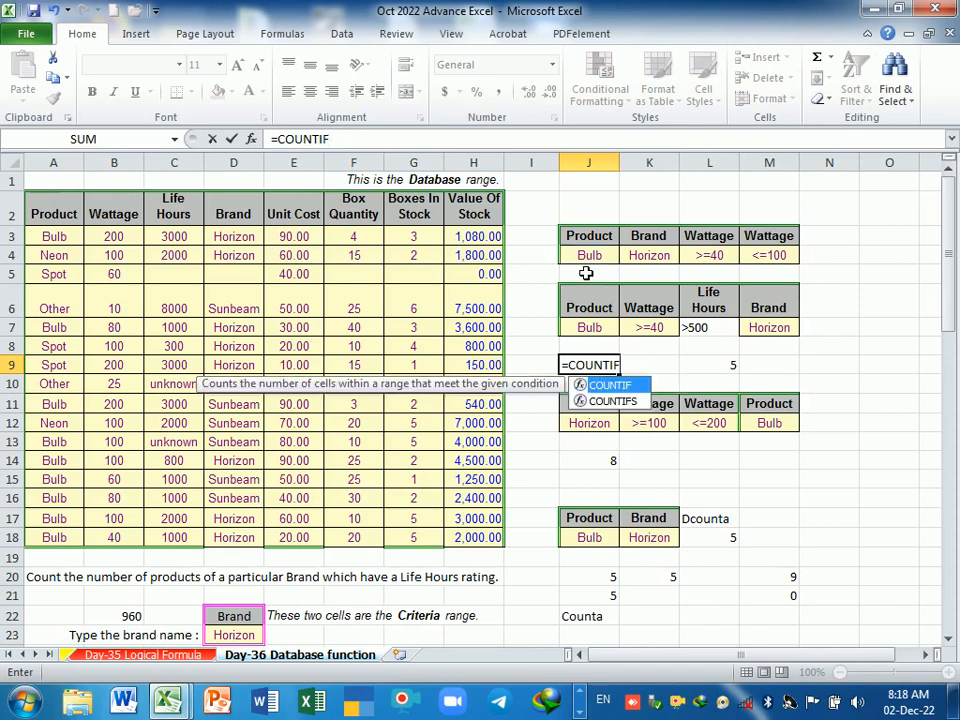
text(()
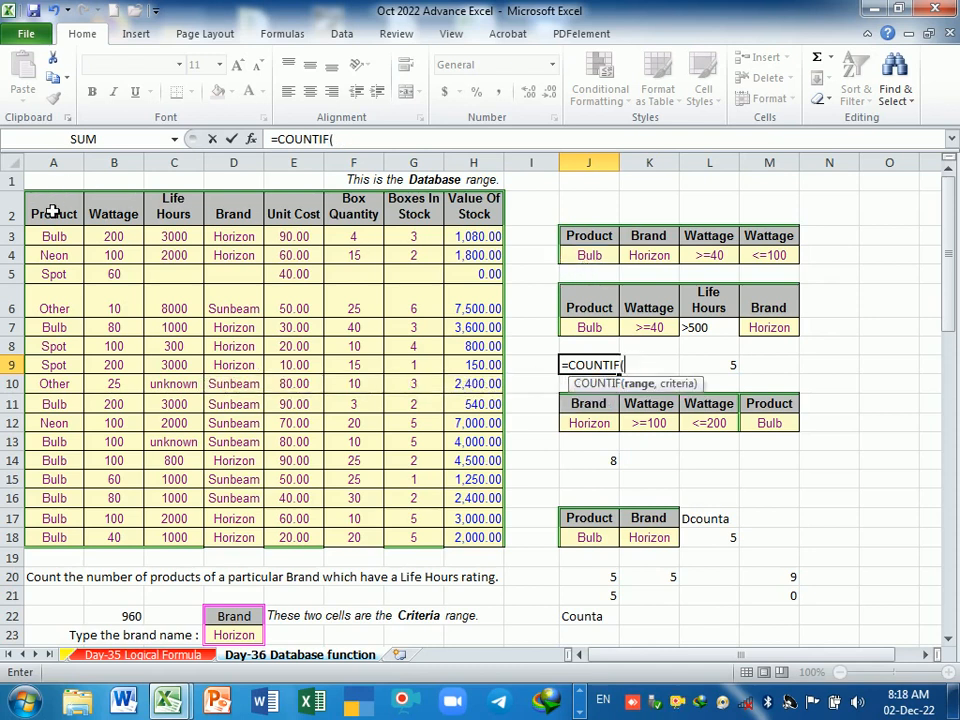
Complete the COUNTIF formula in J9 with range A2:B18 and the Product criterion in J7
drag(53, 212, 123, 540)
text(,)
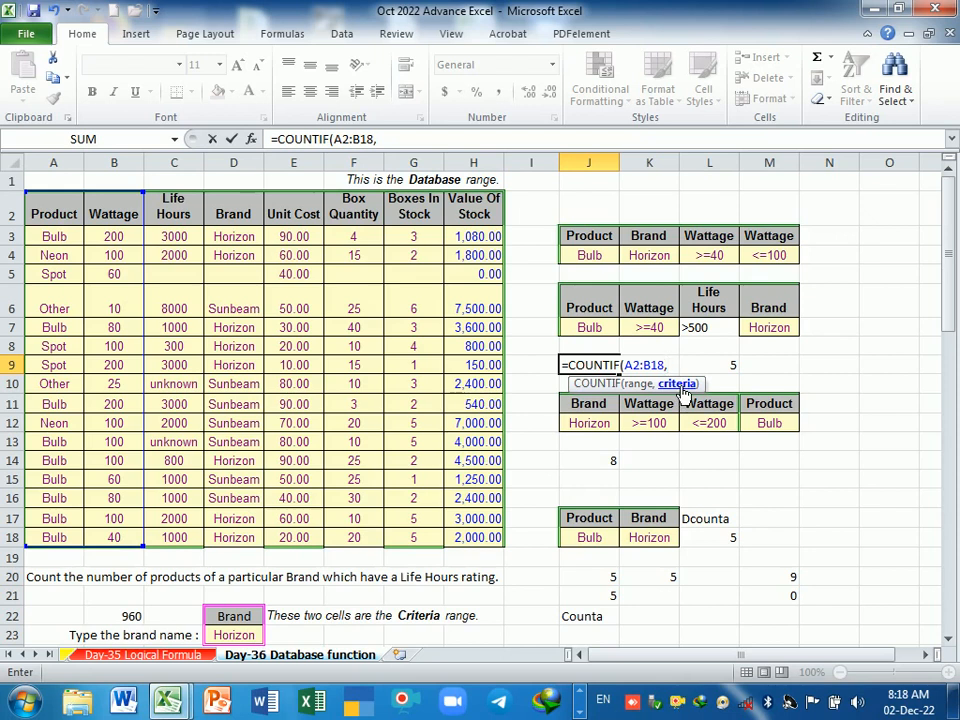
click(599, 333)
key(Return)
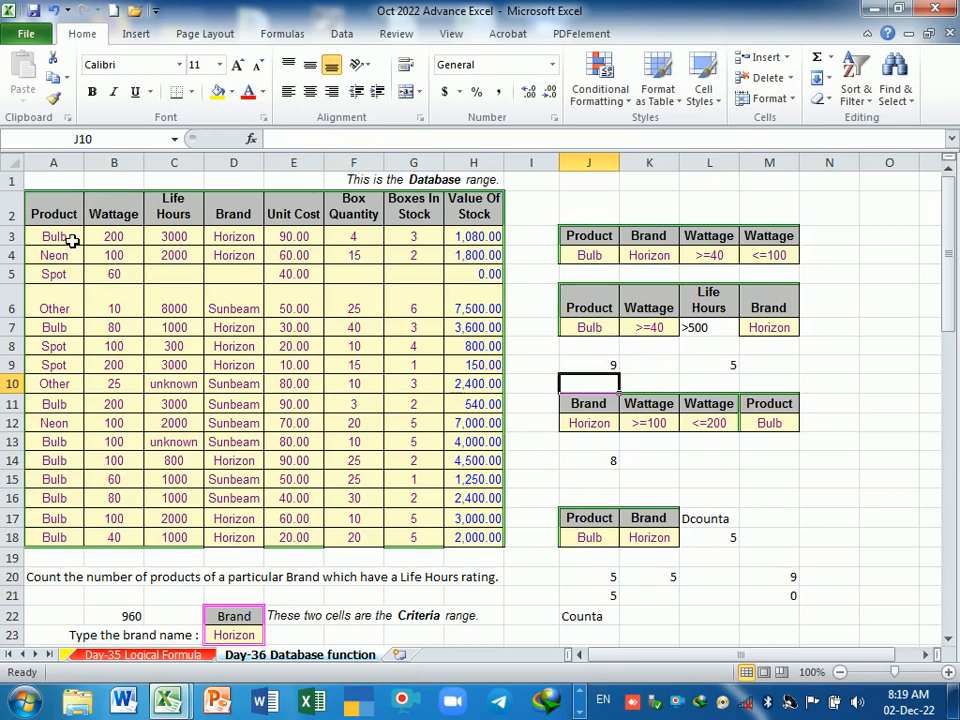
Compare the COUNTIF in J9 with the DCOUNT formula in L9, checking the Product column and the criteria block J3:M4
drag(72, 241, 86, 540)
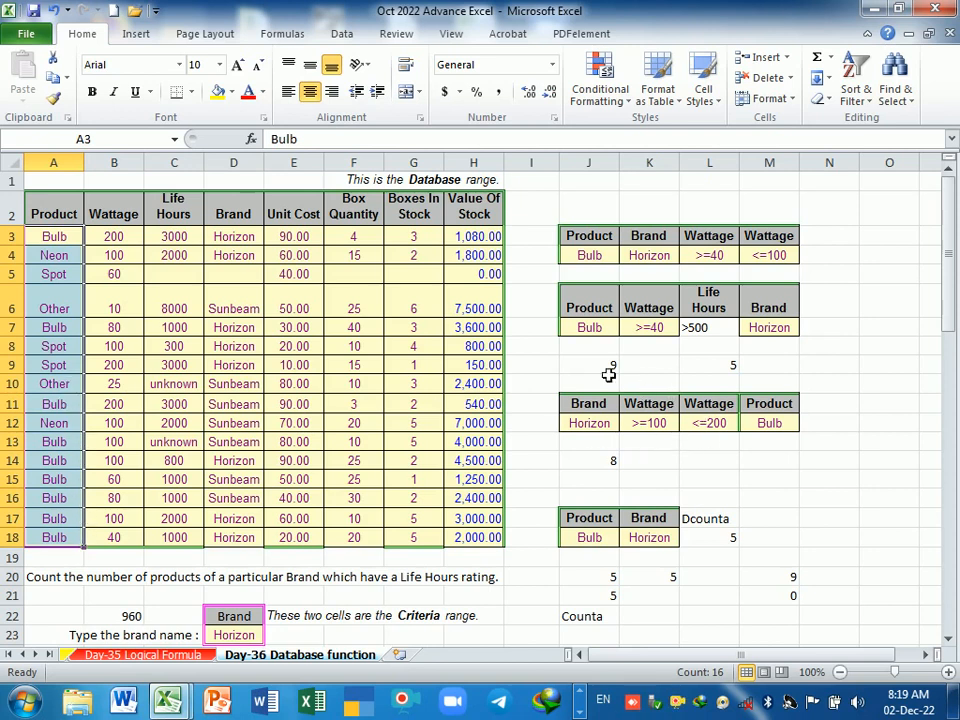
drag(600, 370, 707, 376)
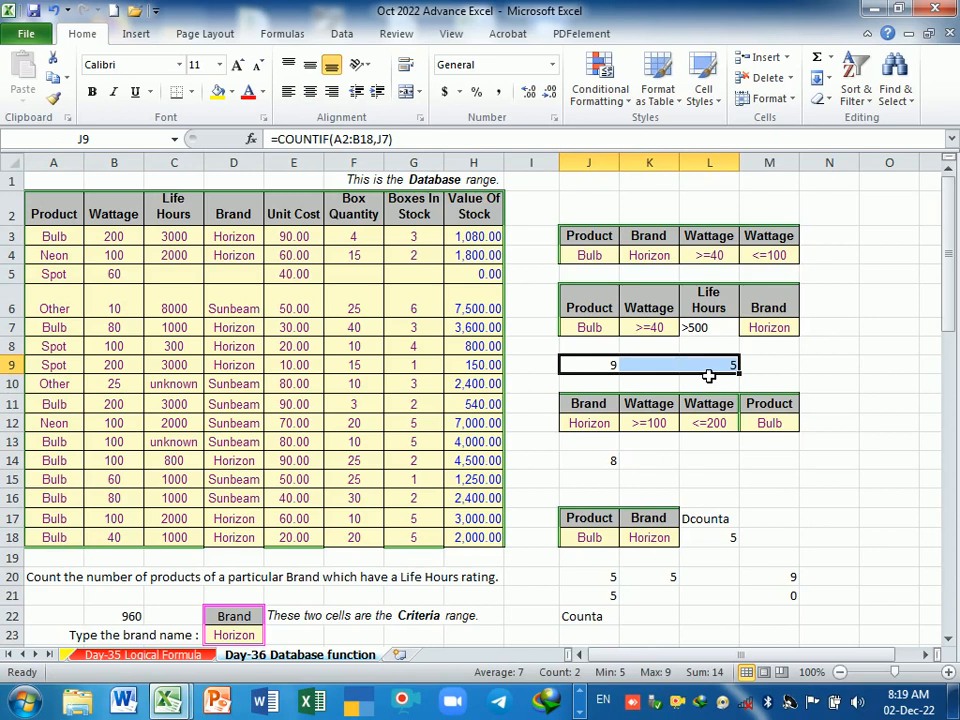
click(729, 369)
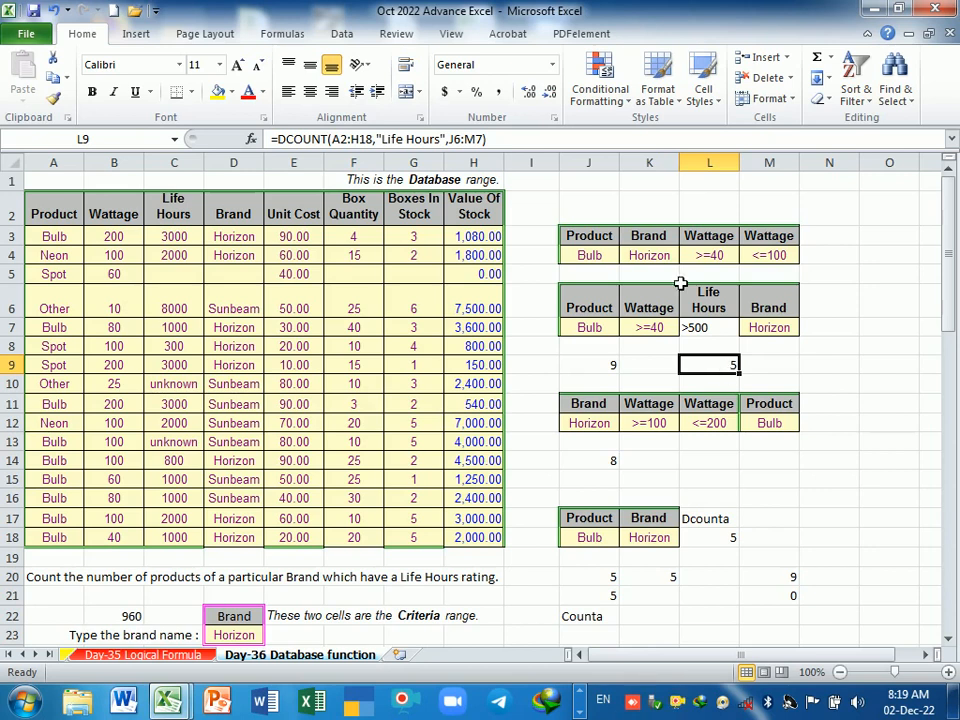
click(606, 241)
drag(621, 253, 752, 258)
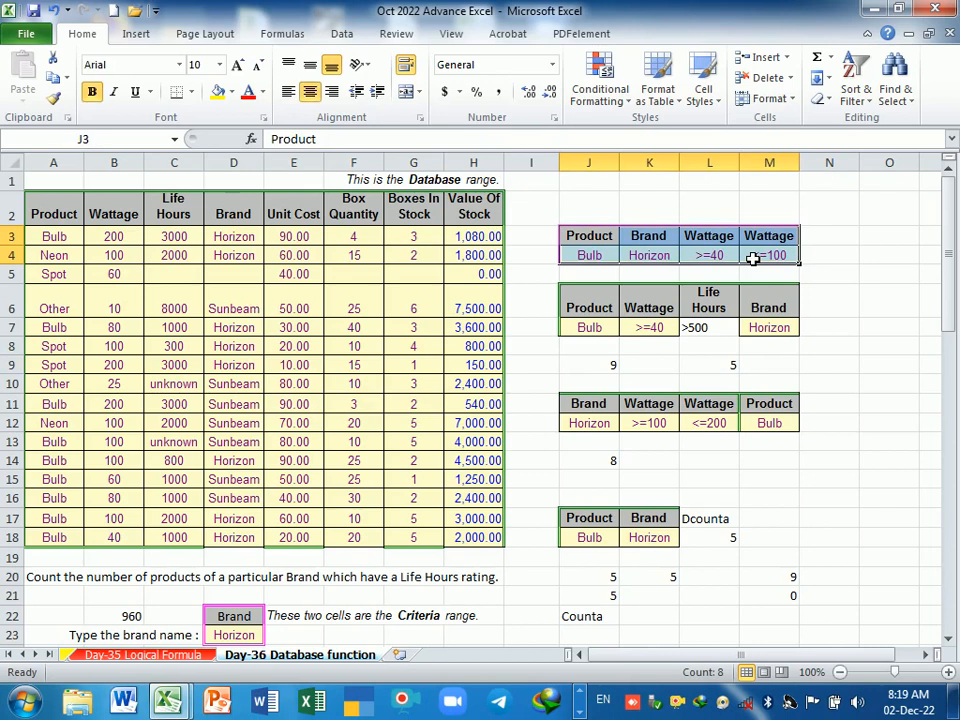
drag(606, 240, 762, 256)
click(744, 499)
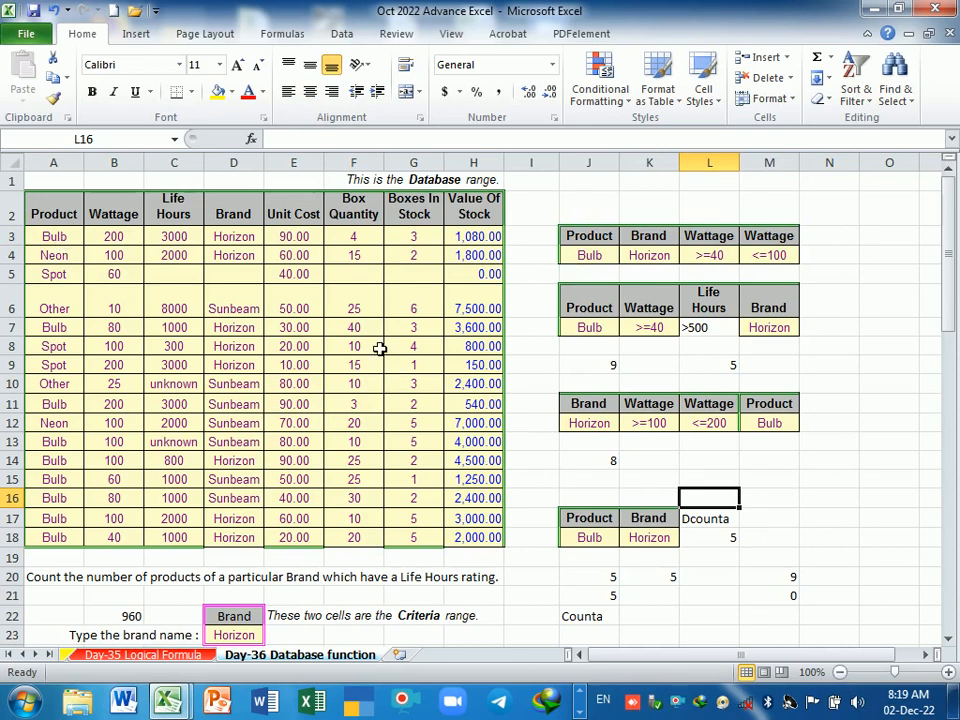
Read the DCOUNT description and syntax notes in rows 27 to 40 against the database table
scroll(380, 347, down, 4)
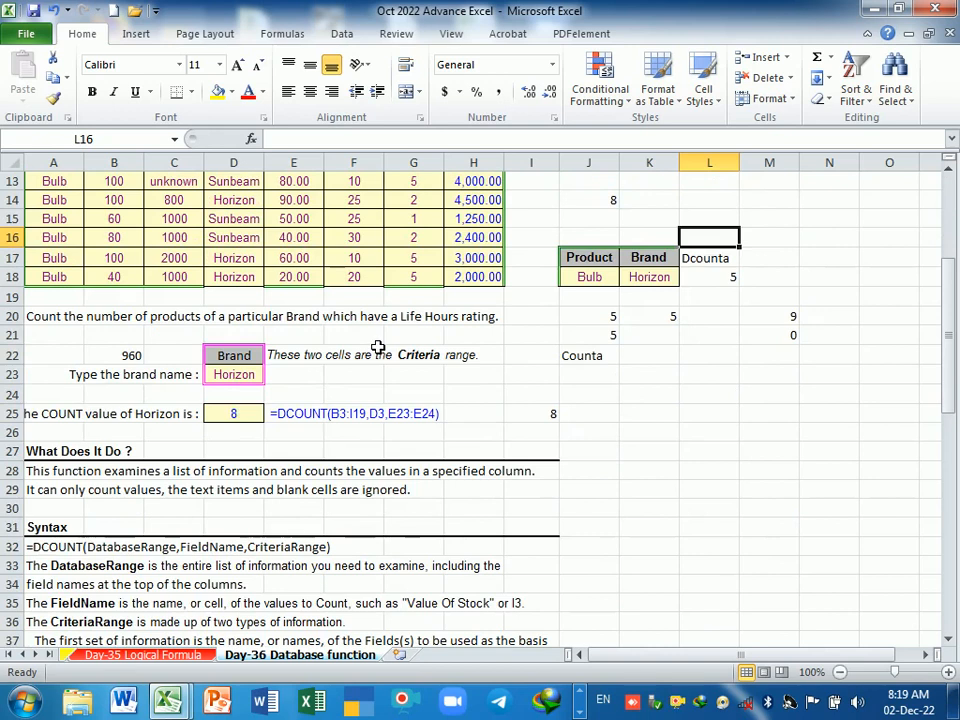
scroll(378, 347, down, 2)
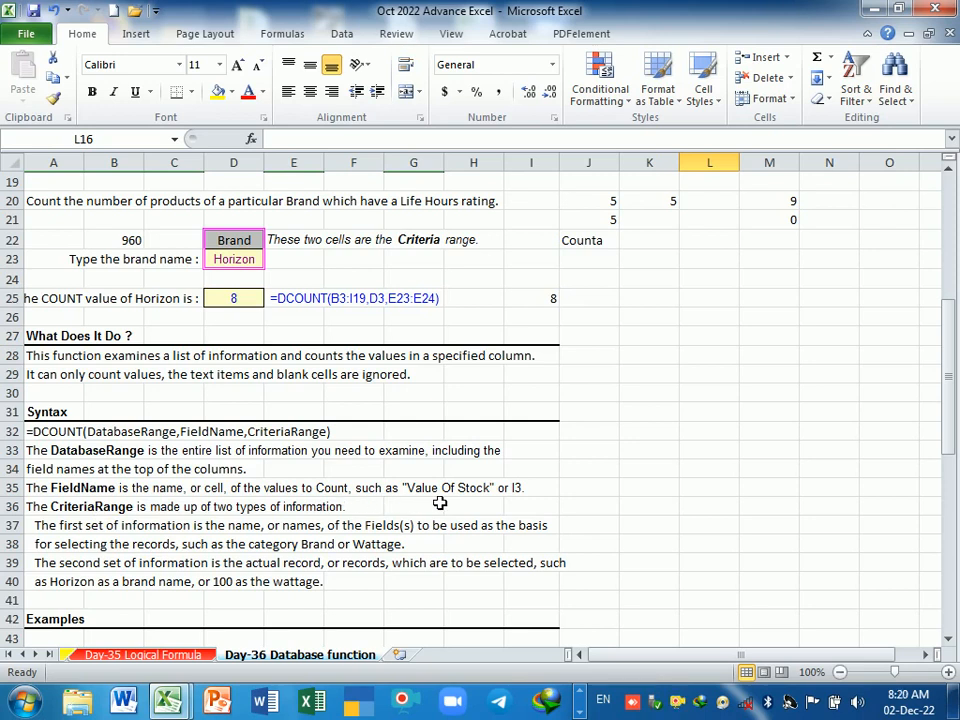
scroll(439, 407, up, 6)
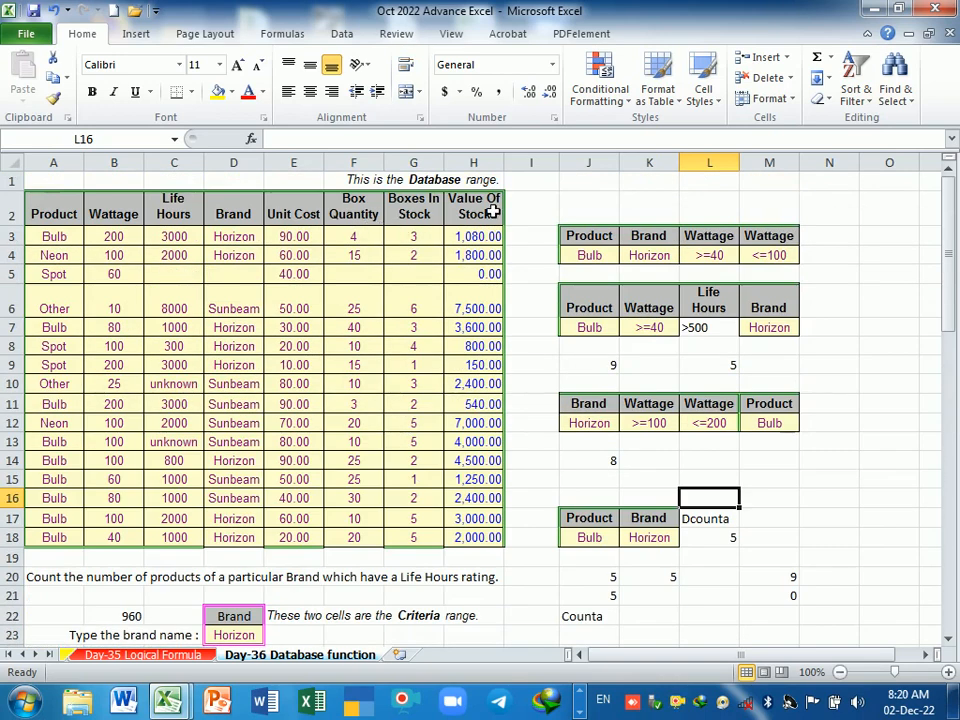
scroll(465, 300, down, 5)
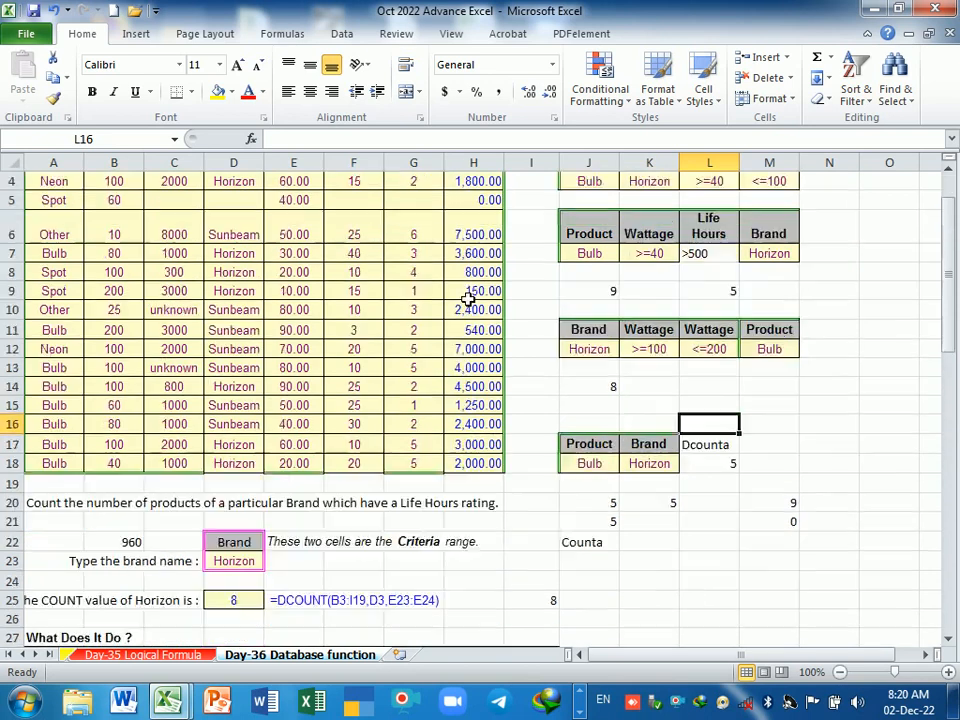
scroll(465, 303, down, 1)
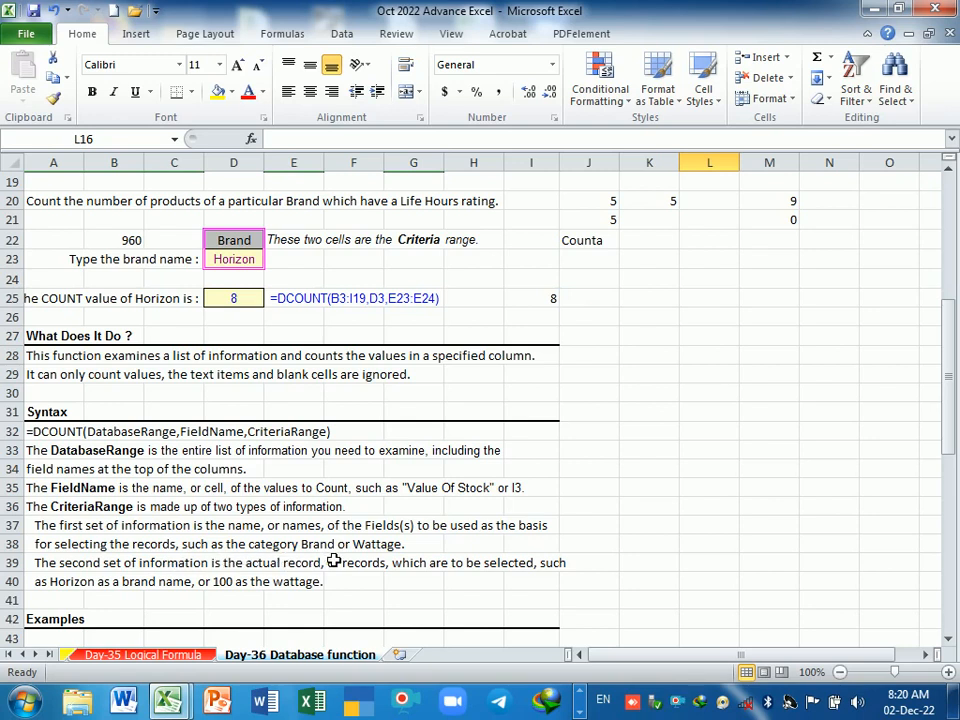
scroll(333, 562, up, 6)
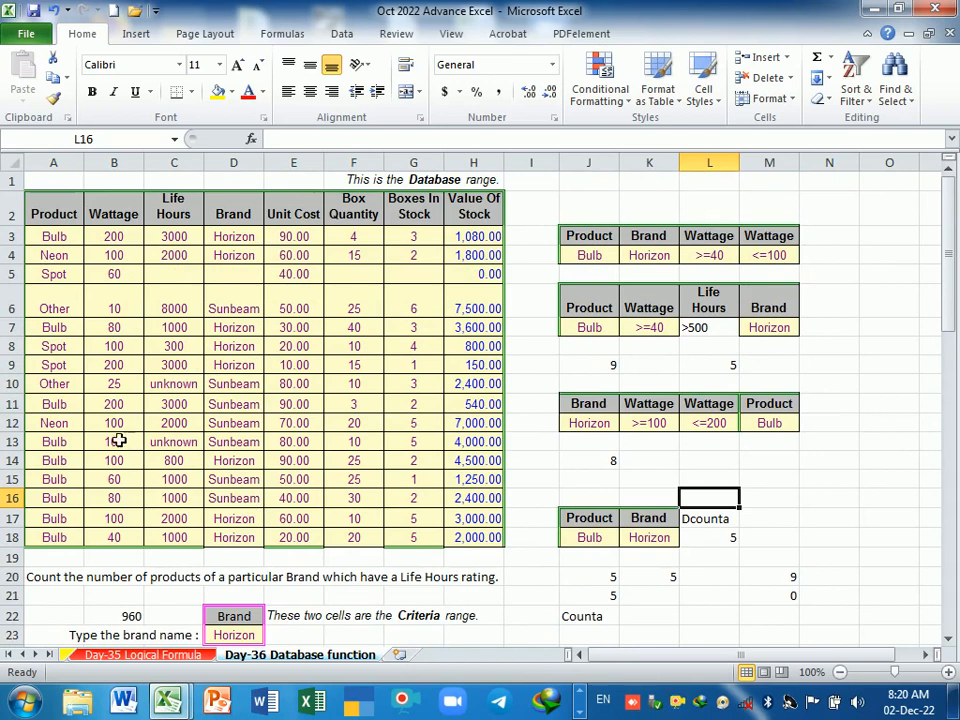
Examine the Product and Wattage headings in row 2 and the Brand criteria cells D22:D23
drag(71, 214, 111, 223)
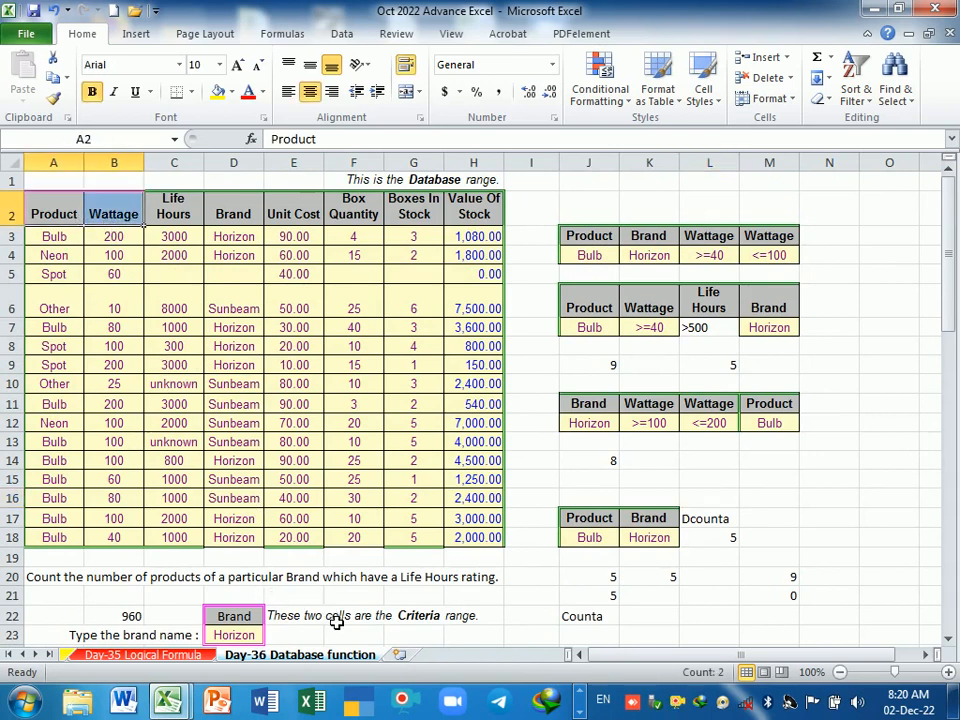
scroll(336, 622, down, 1)
click(243, 543)
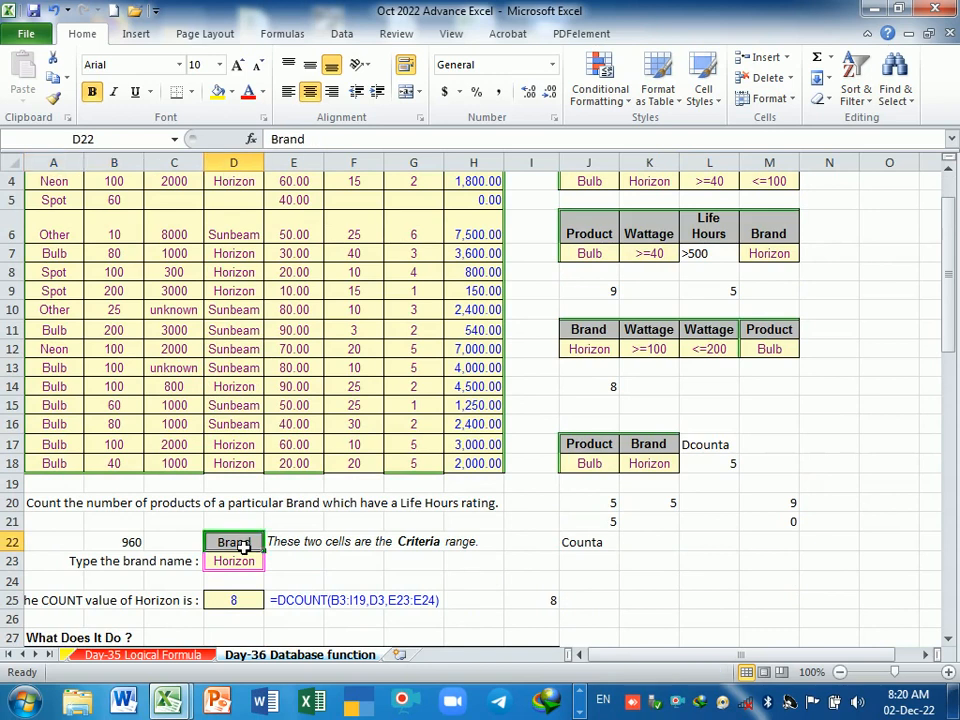
drag(243, 546, 244, 561)
key(ctrl+c)
click(238, 545)
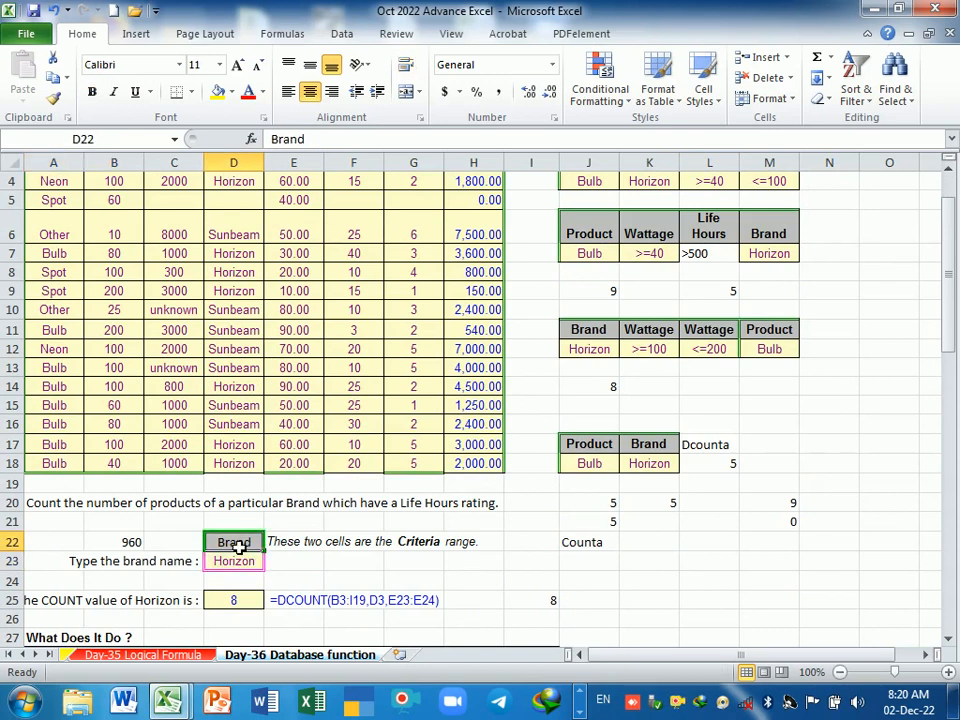
scroll(274, 556, up, 1)
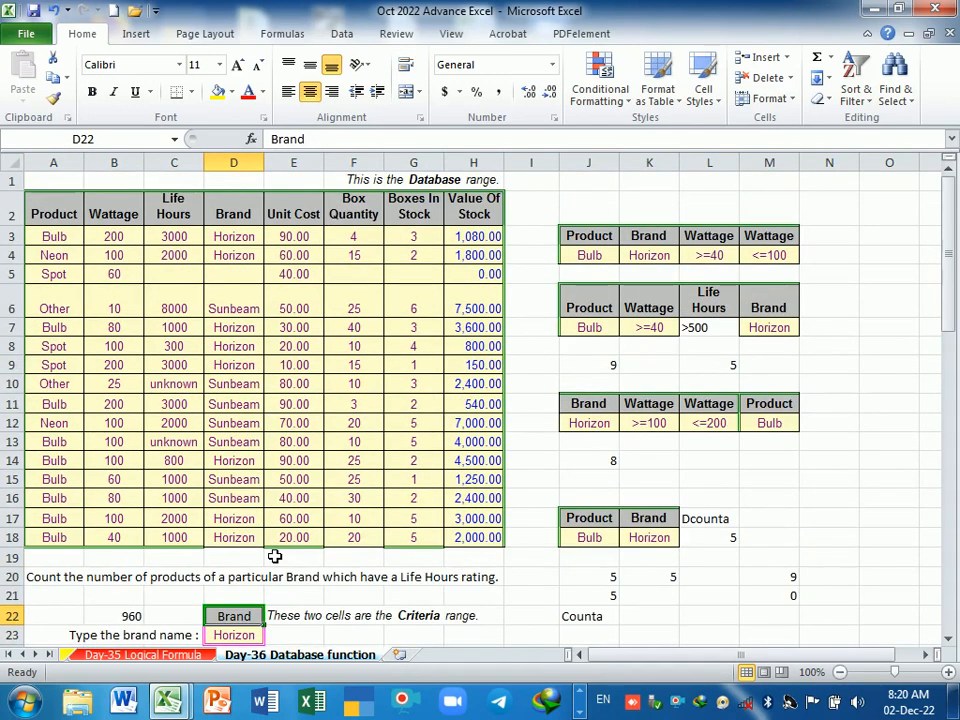
click(70, 214)
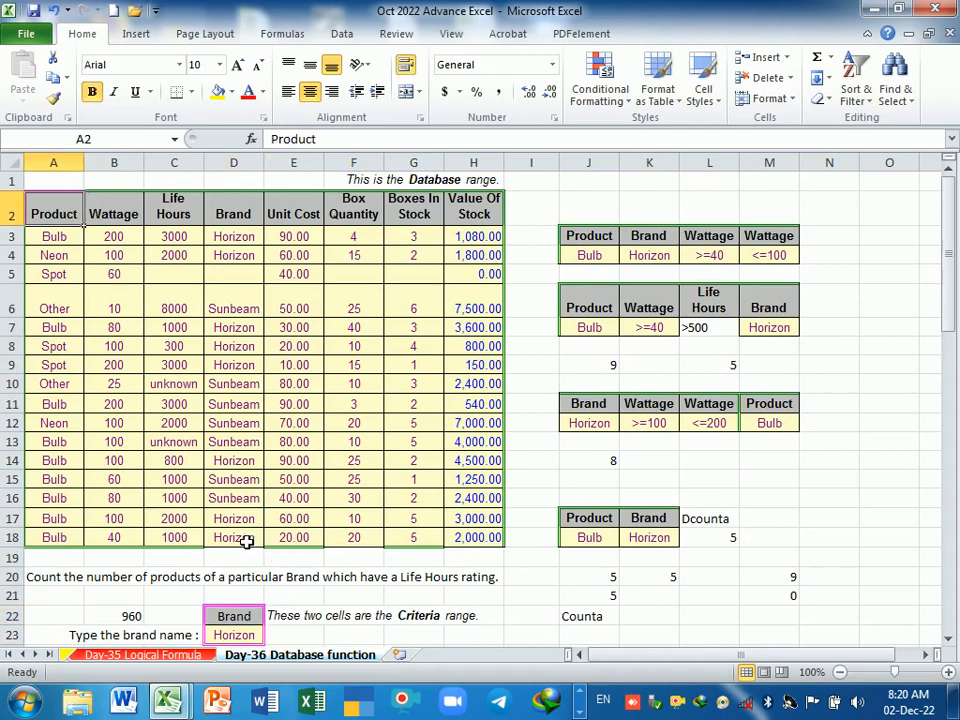
Compare the Brand heading and Horizon criterion in D22:D23 with the database's Product and Wattage headings in A2:B2
scroll(272, 600, down, 1)
click(247, 544)
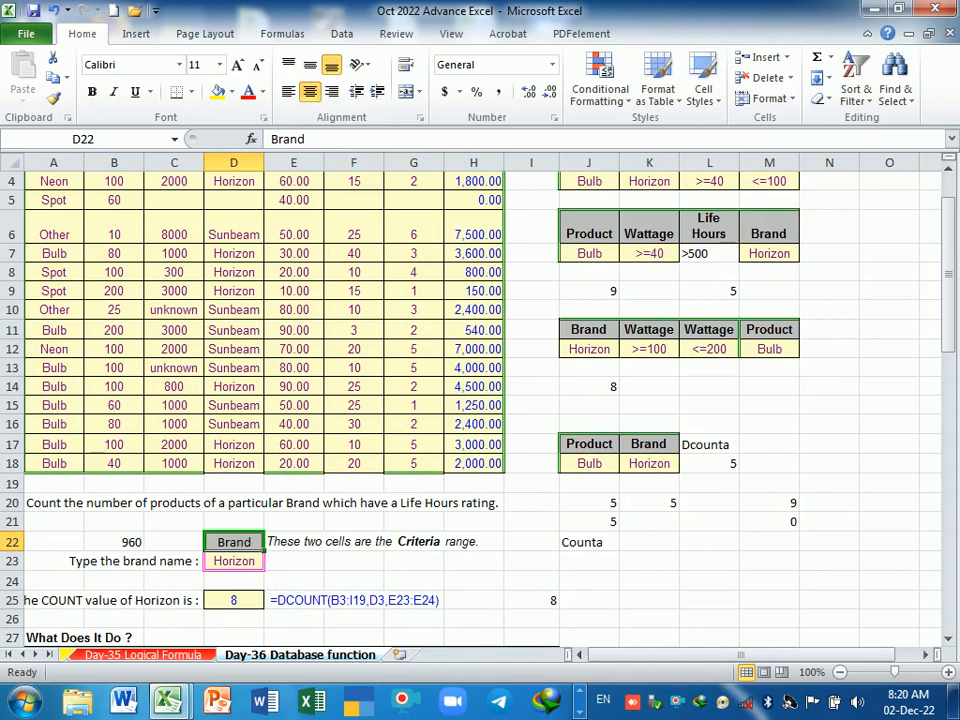
click(249, 565)
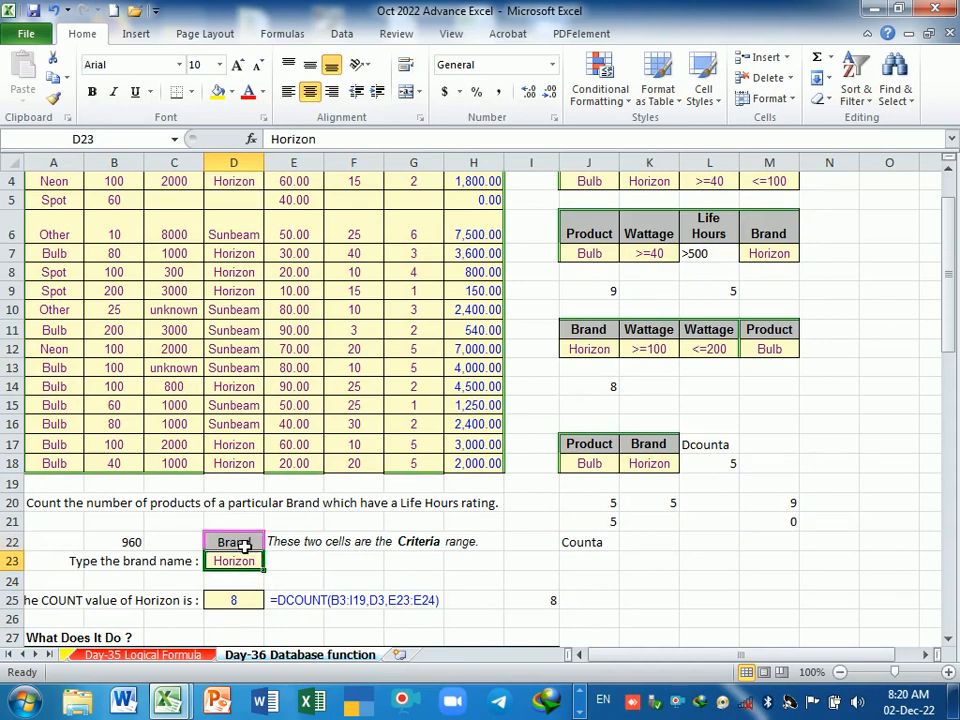
scroll(237, 429, up, 1)
drag(62, 214, 103, 218)
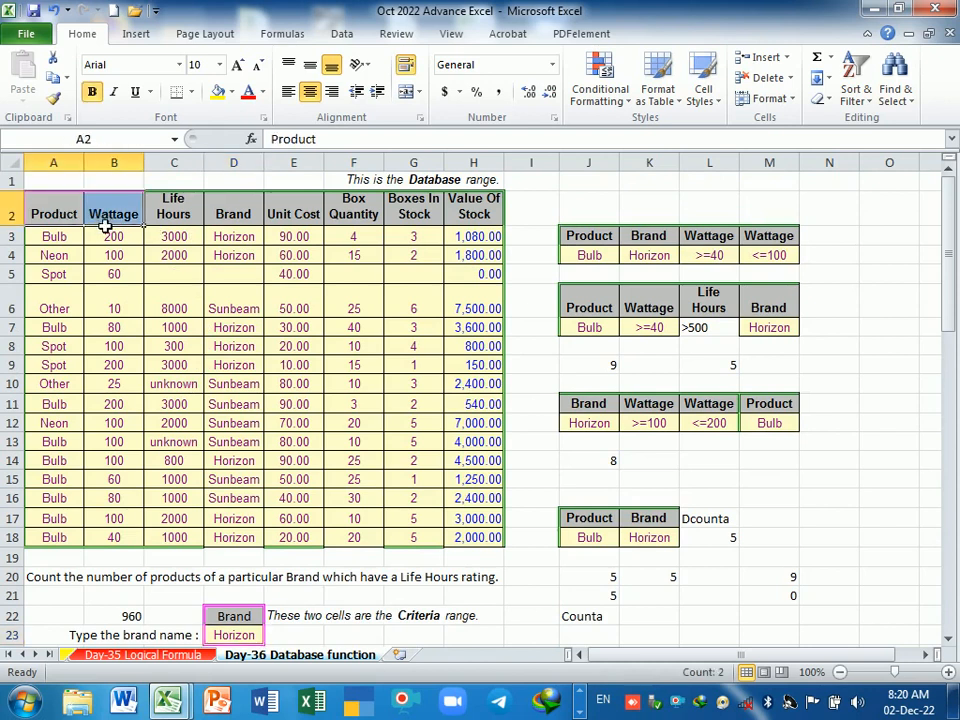
scroll(414, 560, down, 1)
scroll(390, 575, up, 1)
Clear all contents and formatting from the old criteria blocks and results in J2:N22
drag(566, 212, 819, 627)
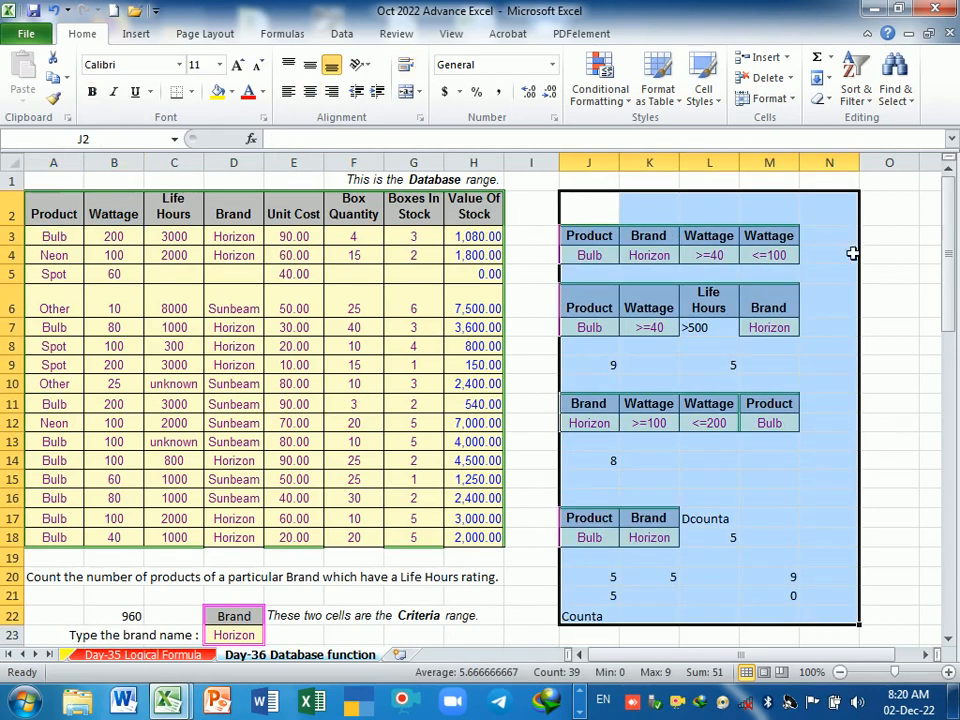
click(819, 99)
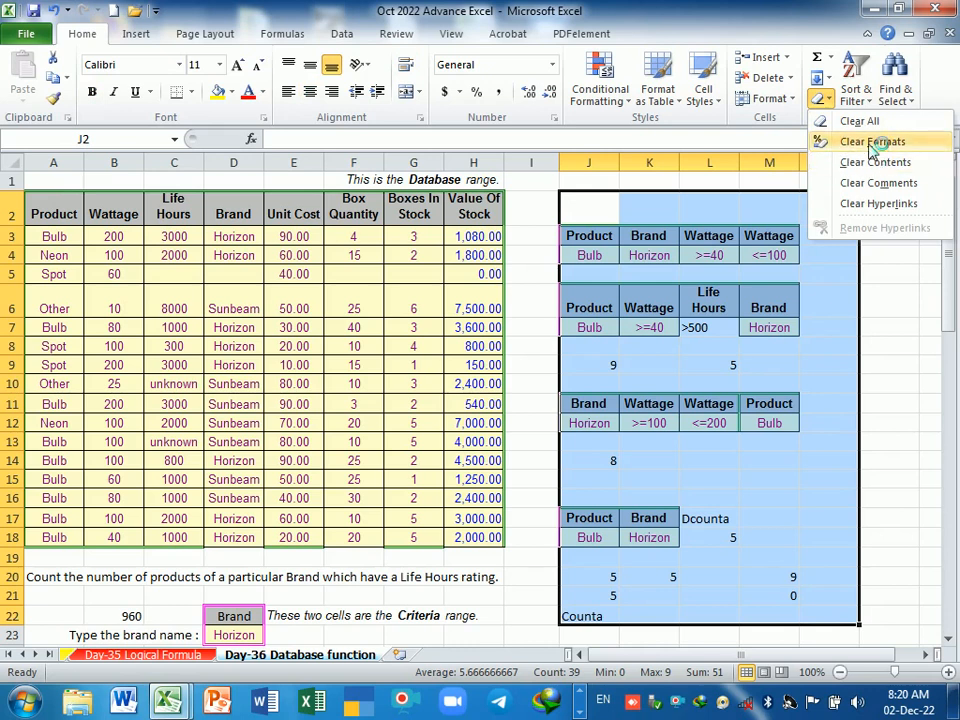
click(848, 121)
click(697, 320)
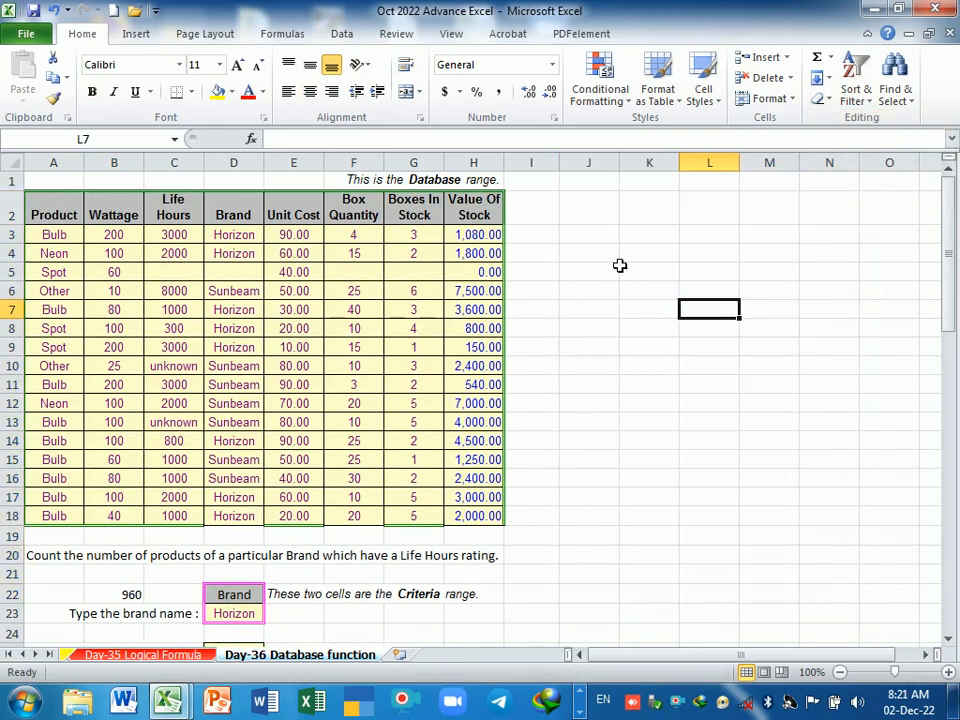
Copy the Product heading and Bulb entry from A2:A3 into J3:J4 as a criteria block
drag(80, 216, 75, 234)
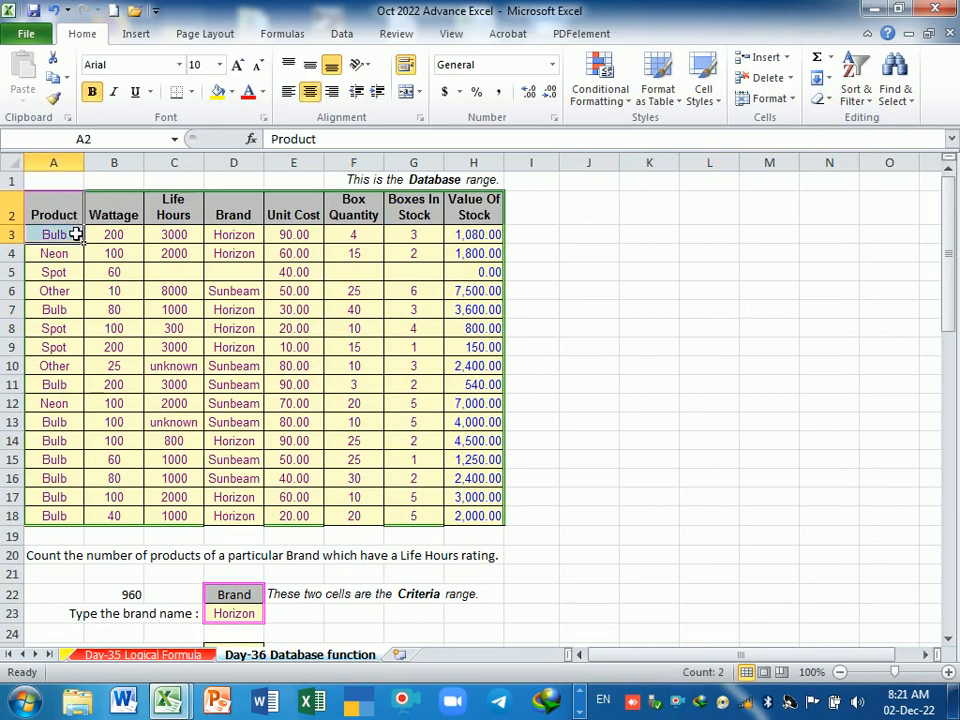
key(ctrl+c)
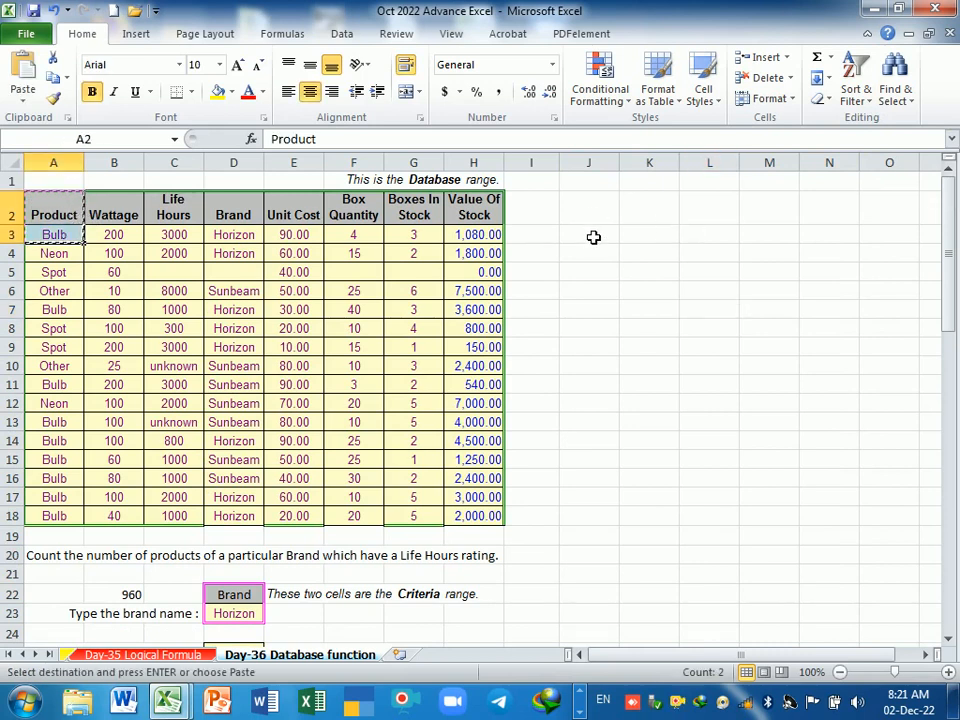
click(593, 238)
key(Return)
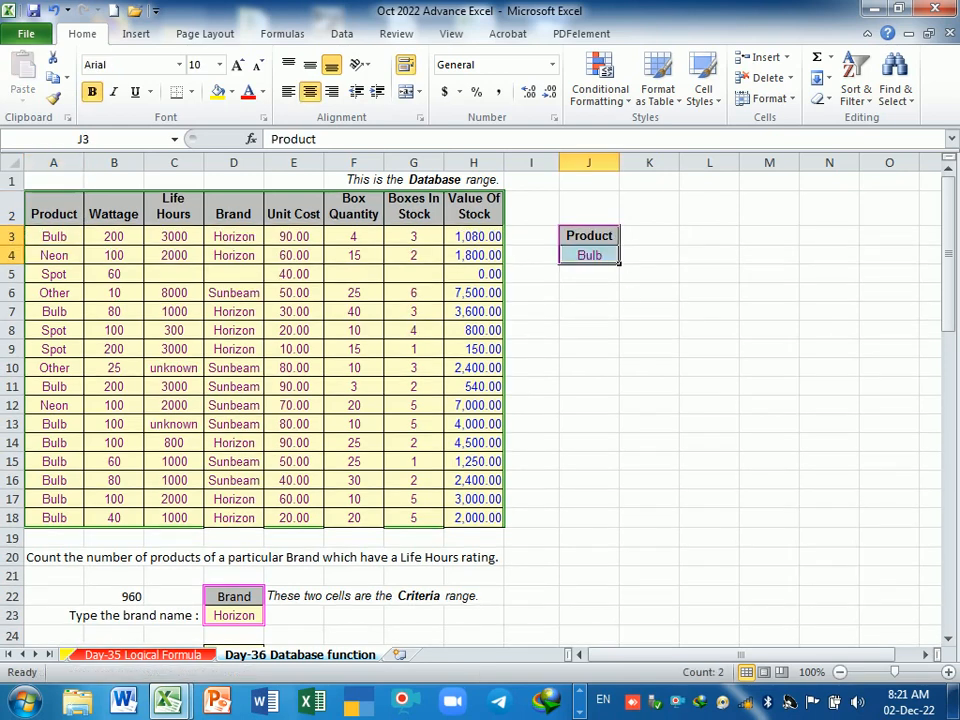
click(652, 291)
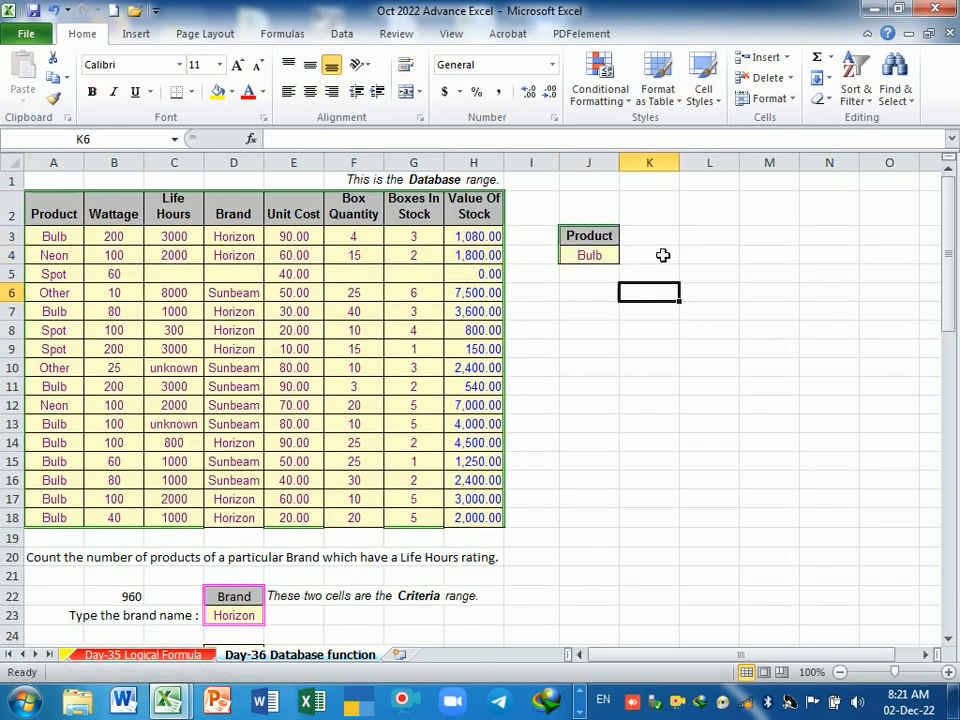
Start a DCOUNT formula in J6 with the whole table A2:H18 as the database argument
click(605, 294)
text(=douc)
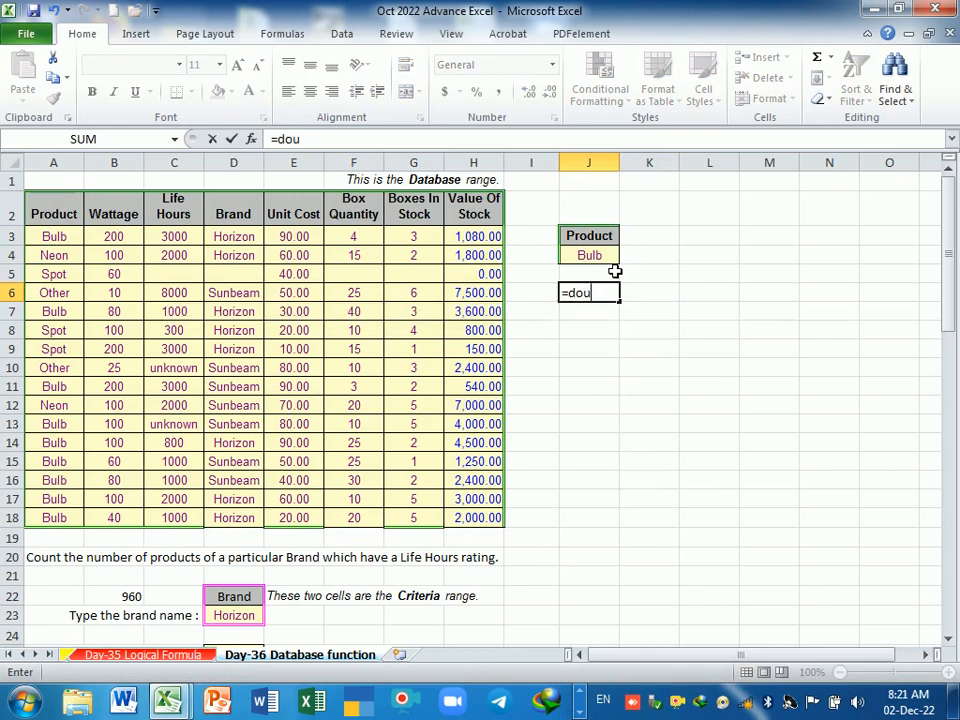
key(BackSpace)
key(BackSpace)
text(cu)
key(BackSpace)
text(u)
key(BackSpace)
text(ou)
key(Tab)
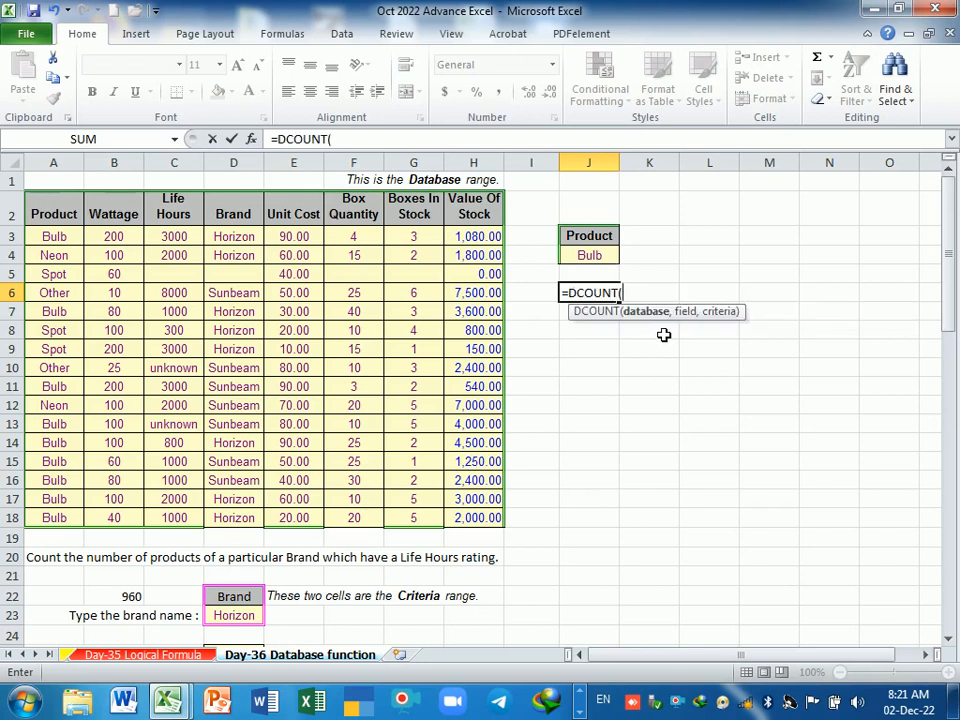
click(45, 214)
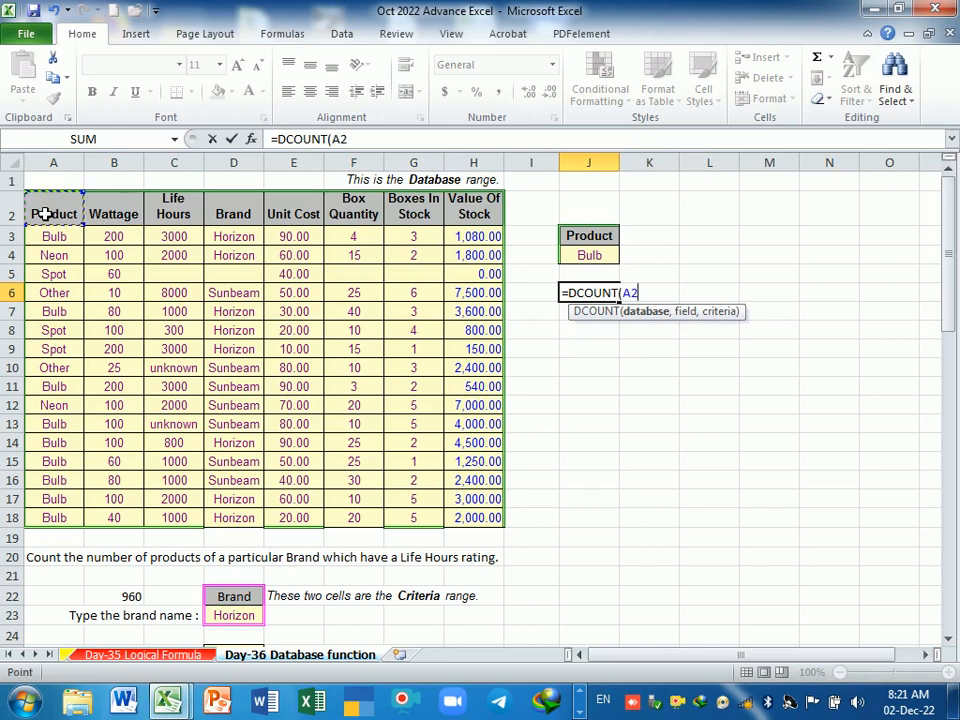
drag(45, 214, 467, 519)
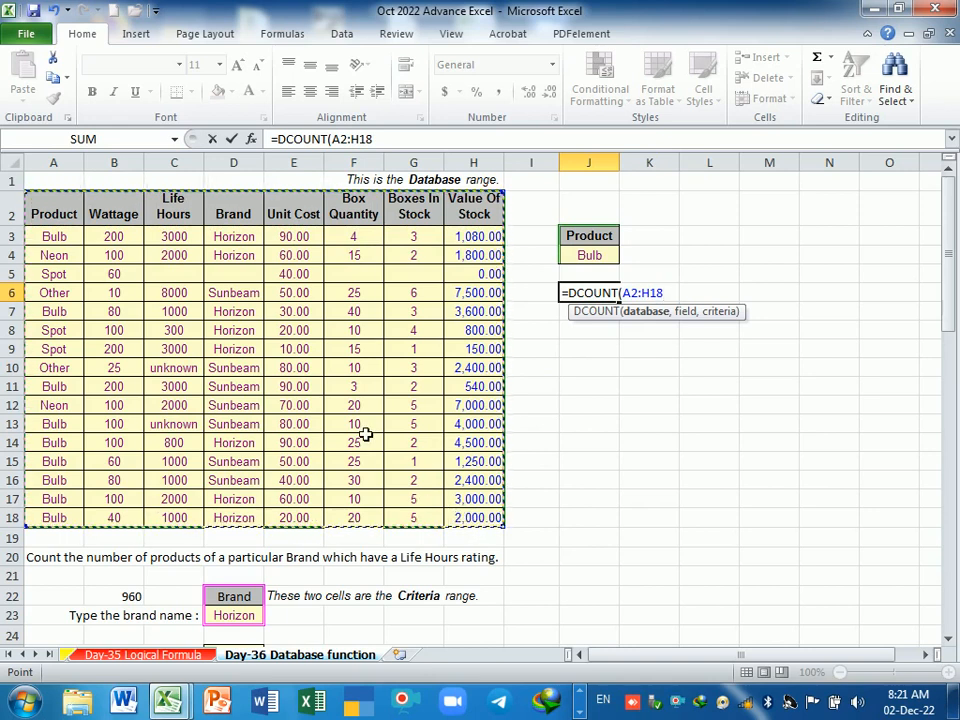
text(,)
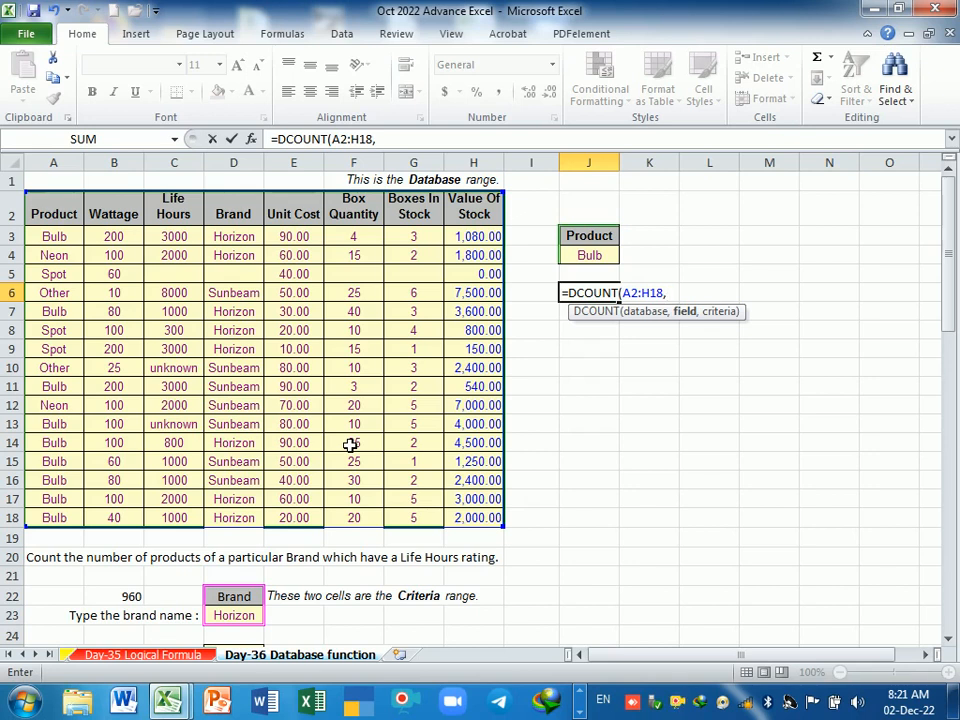
Complete the DCOUNT formula in J6 with the Wattage heading B2 as field and J3:J4 as criteria
click(129, 218)
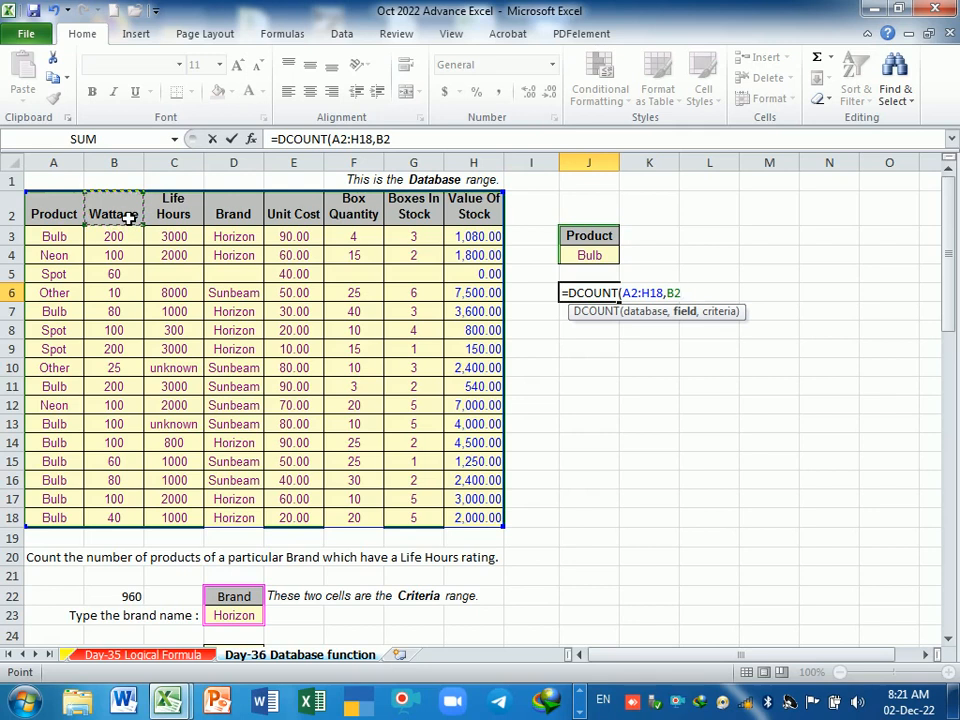
text(,)
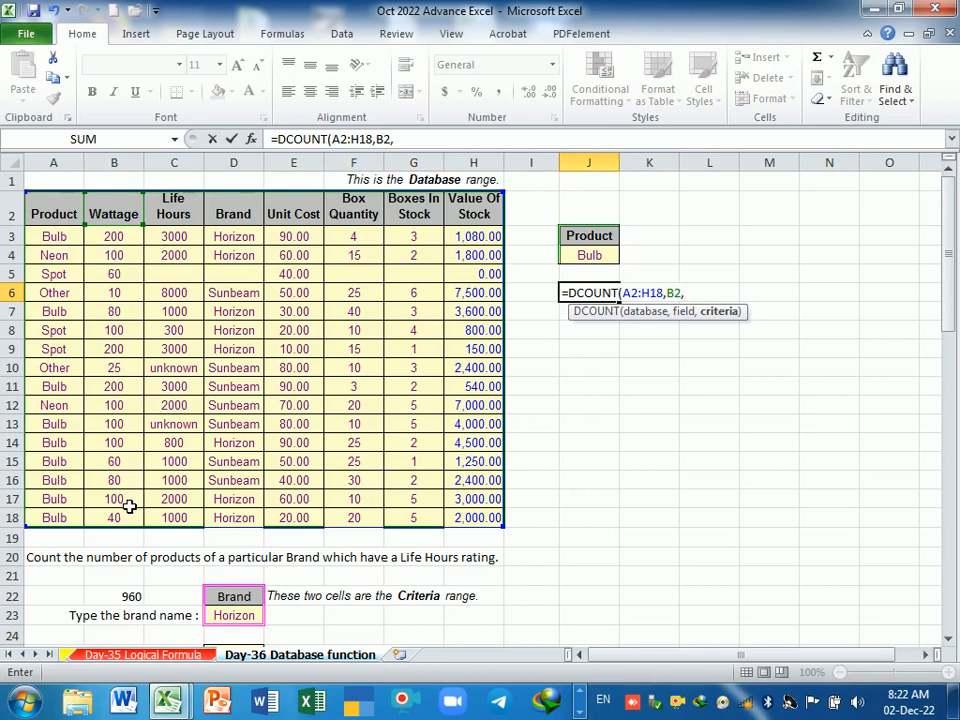
text(,)
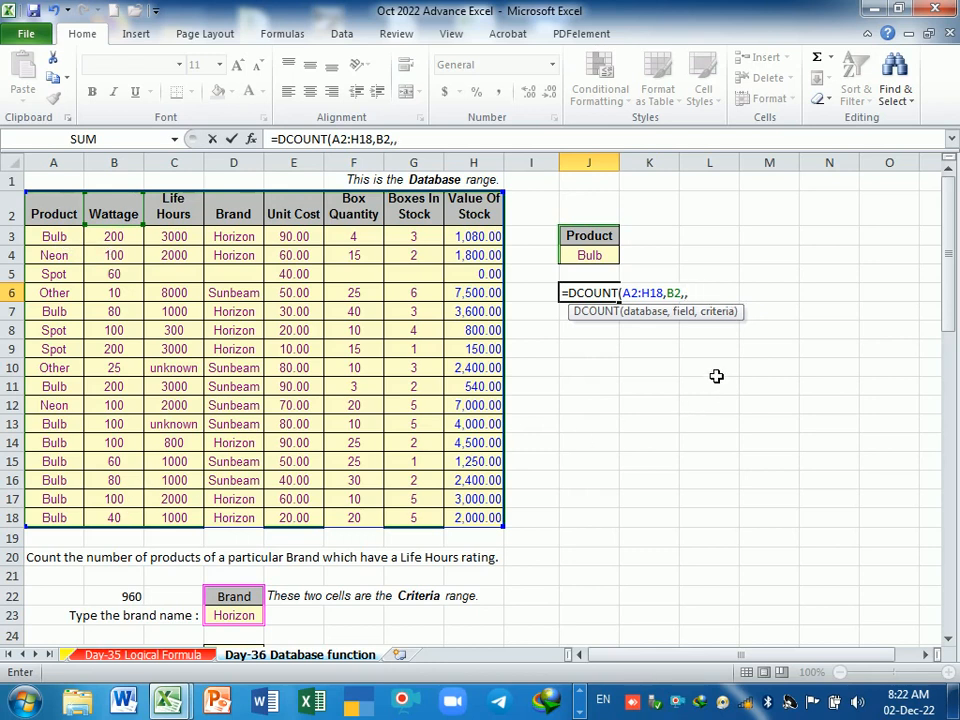
key(BackSpace)
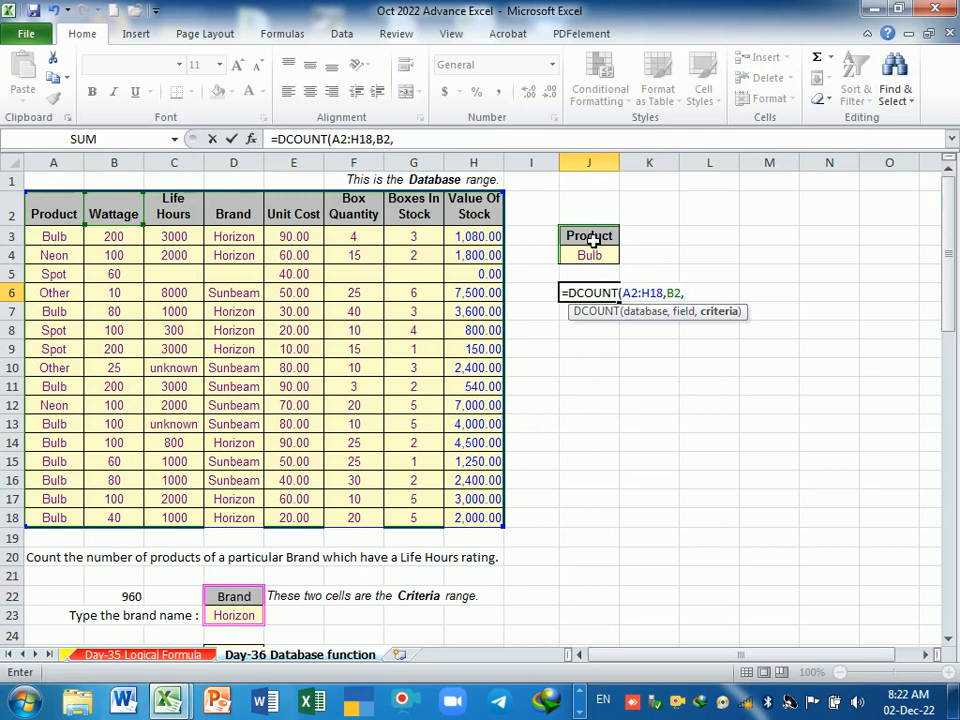
drag(589, 237, 593, 256)
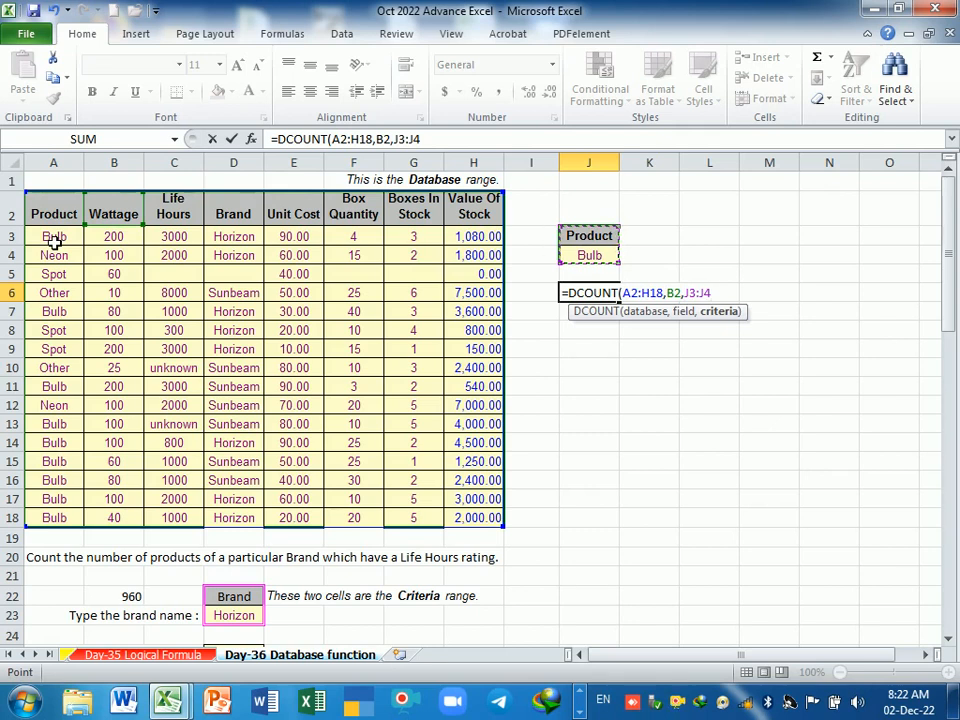
key(Return)
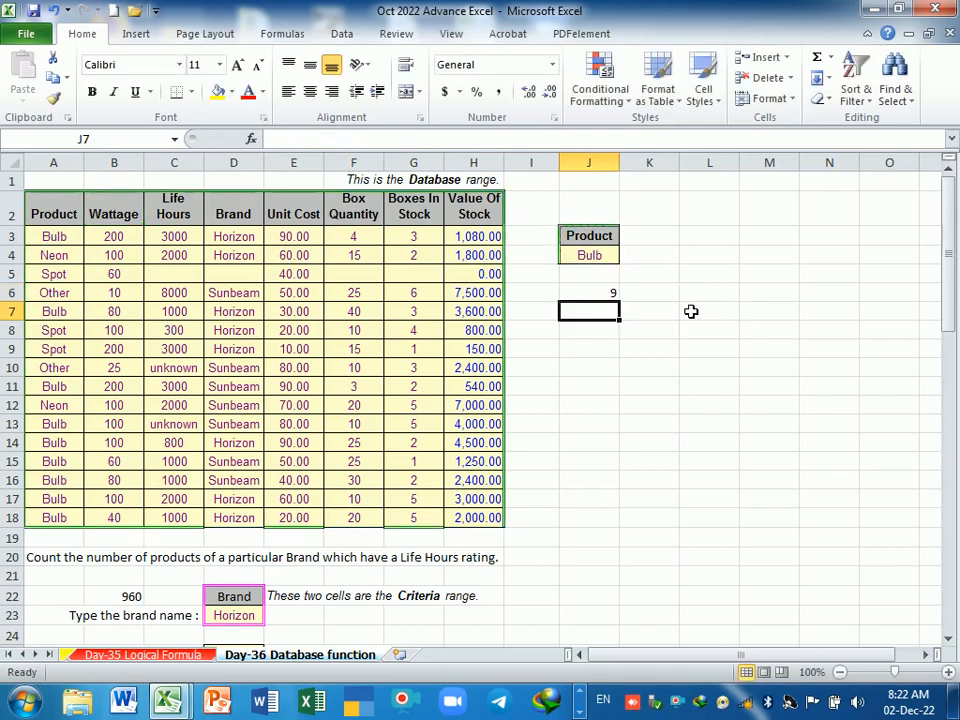
Review the DCOUNT result in J6 against the Product and Wattage cells of every Bulb row in A3:B18
click(598, 294)
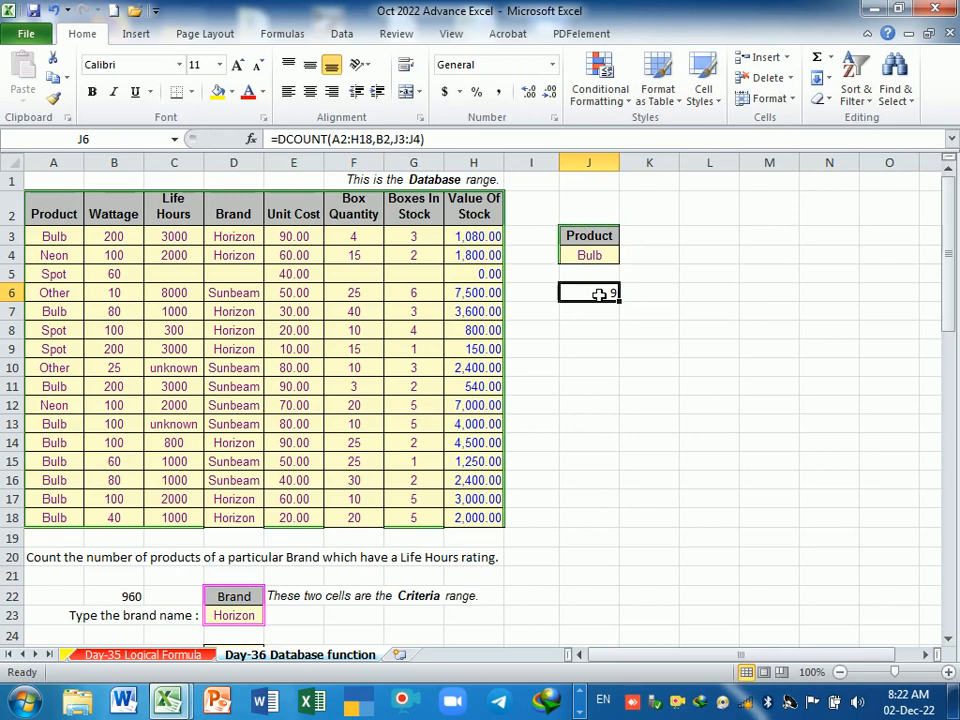
click(610, 344)
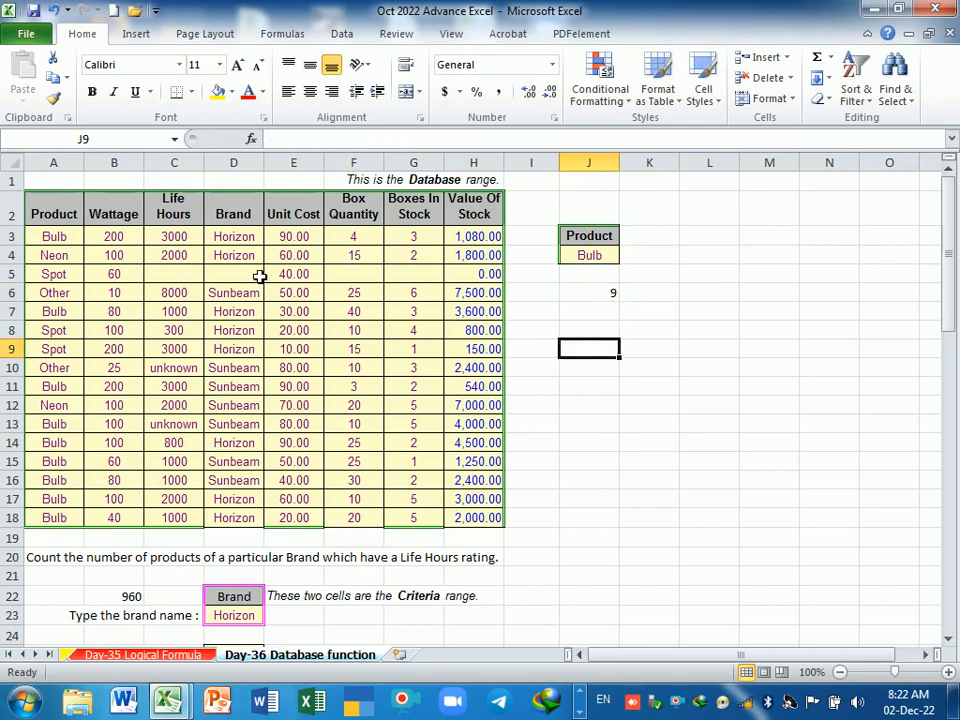
drag(79, 245, 96, 240)
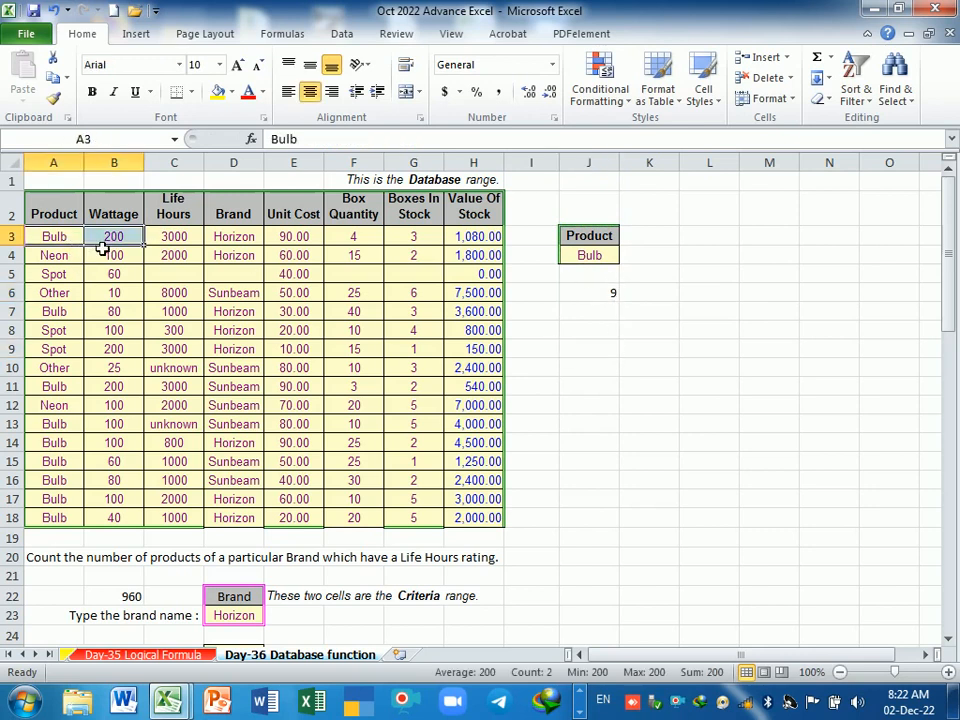
drag(80, 311, 126, 315)
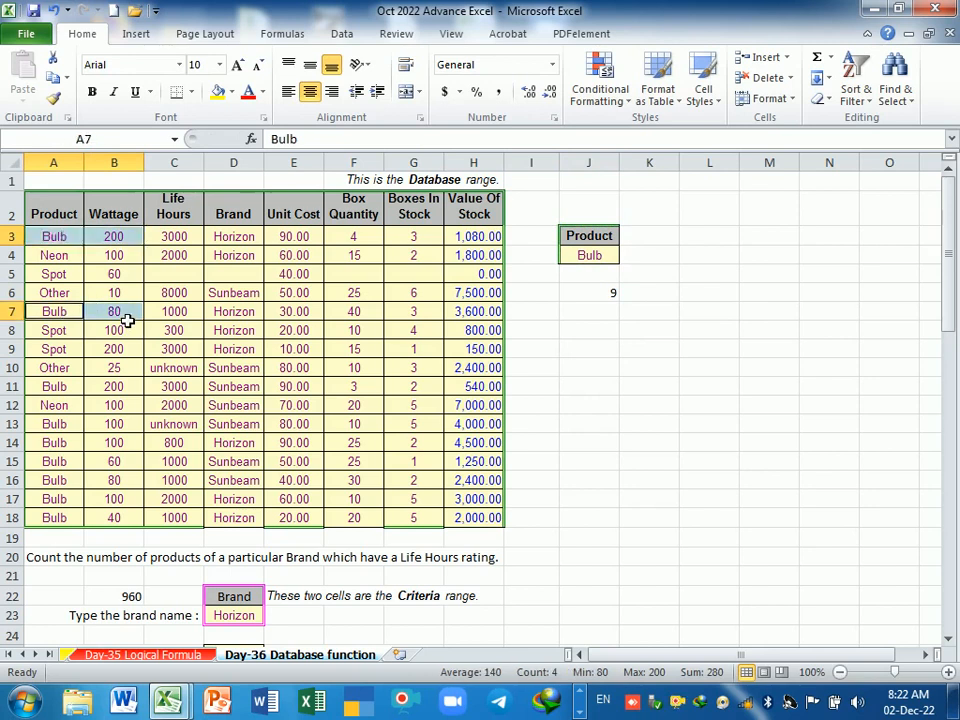
drag(83, 394, 101, 521)
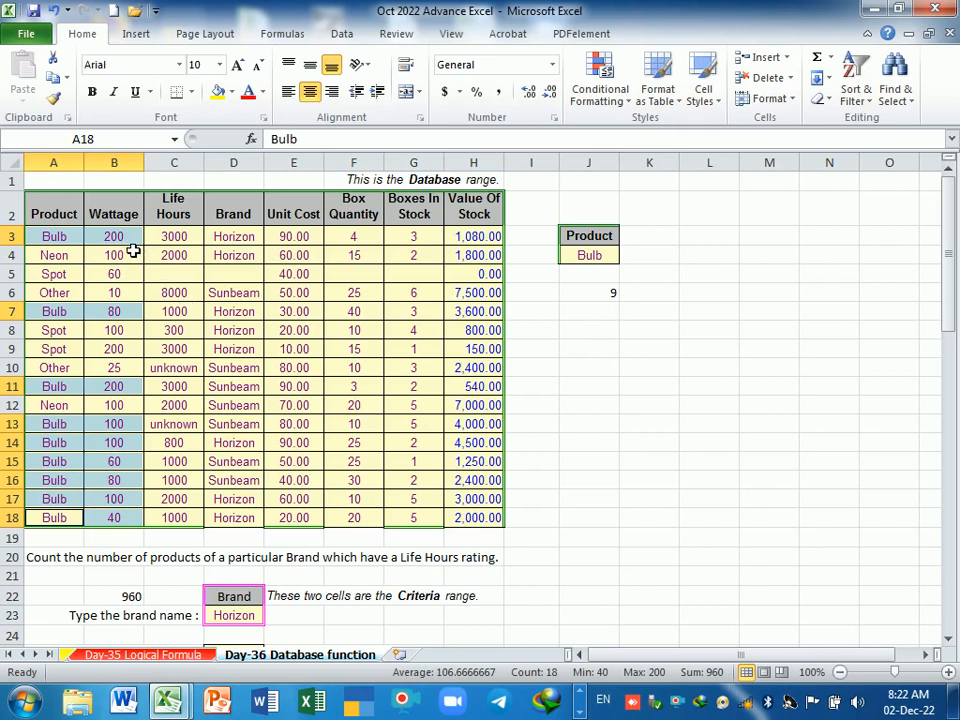
click(627, 375)
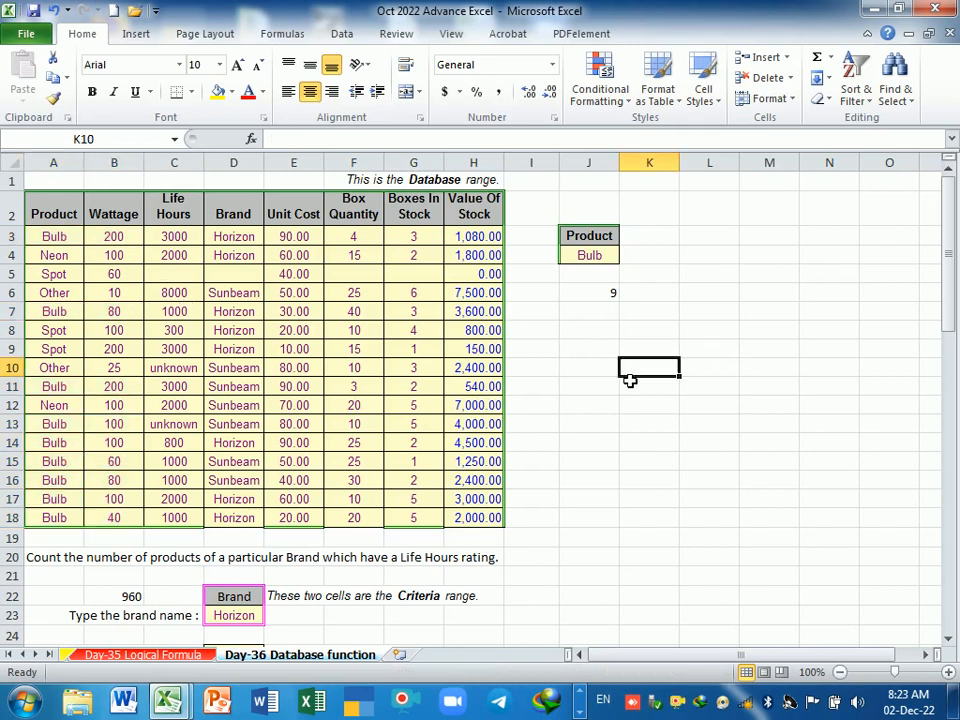
Replace the Product criterion in J4 with Neon copied from A4, and check the DCOUNT result in J6
click(596, 257)
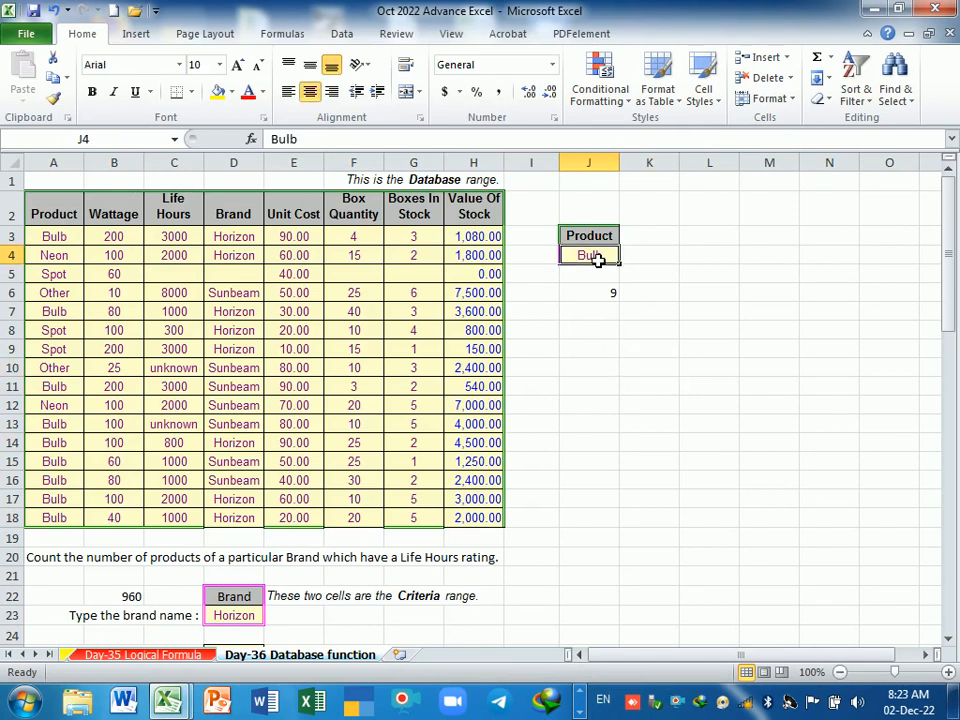
click(63, 262)
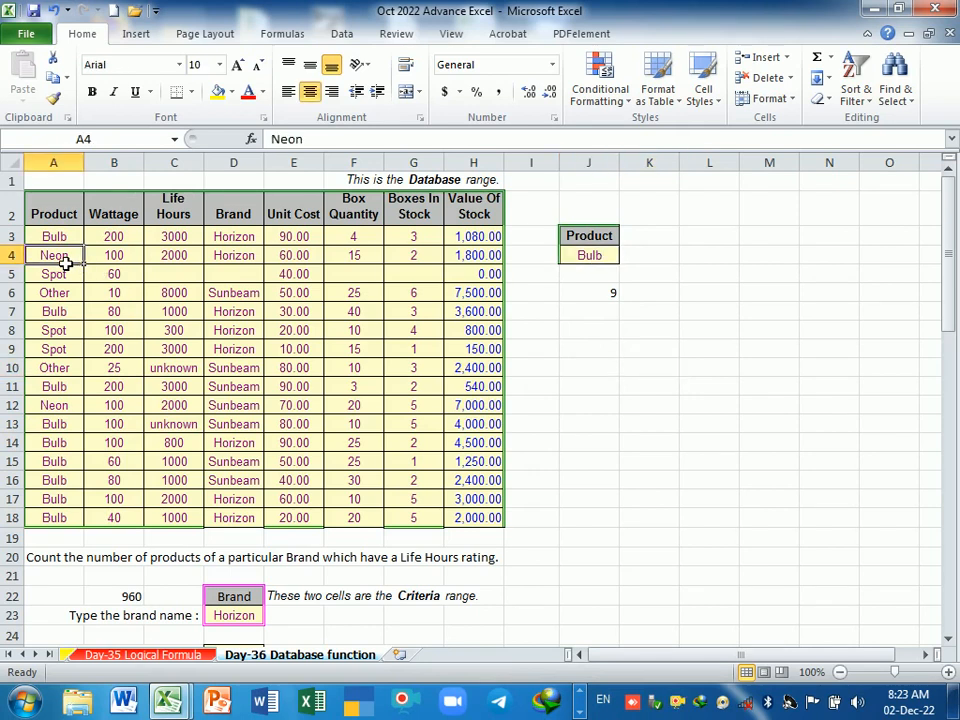
key(ctrl+c)
click(606, 258)
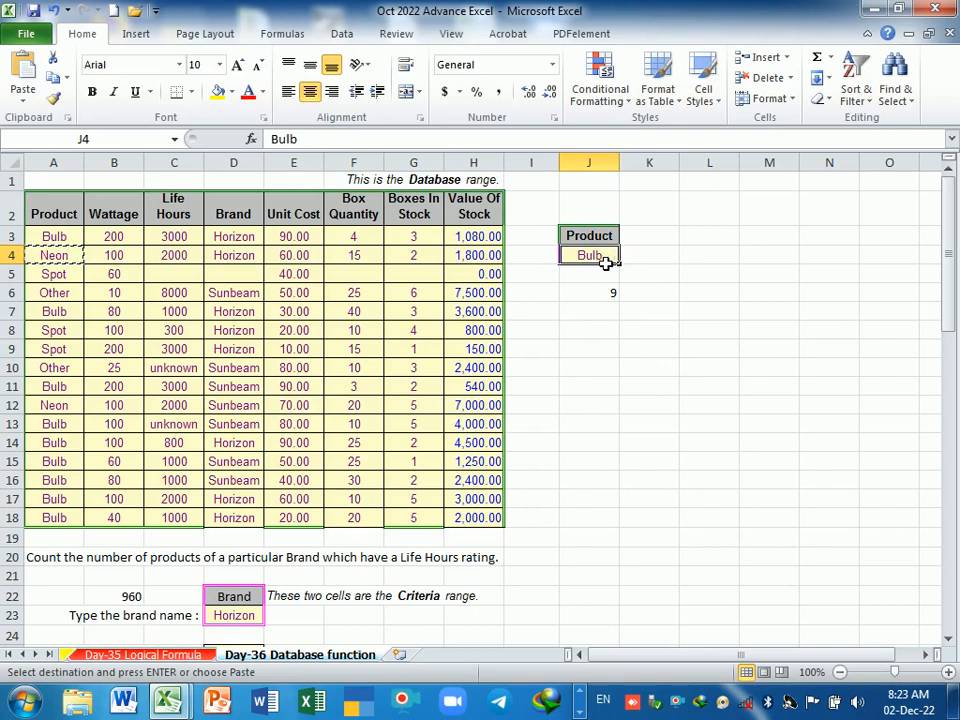
key(ctrl+v)
key(Escape)
click(613, 347)
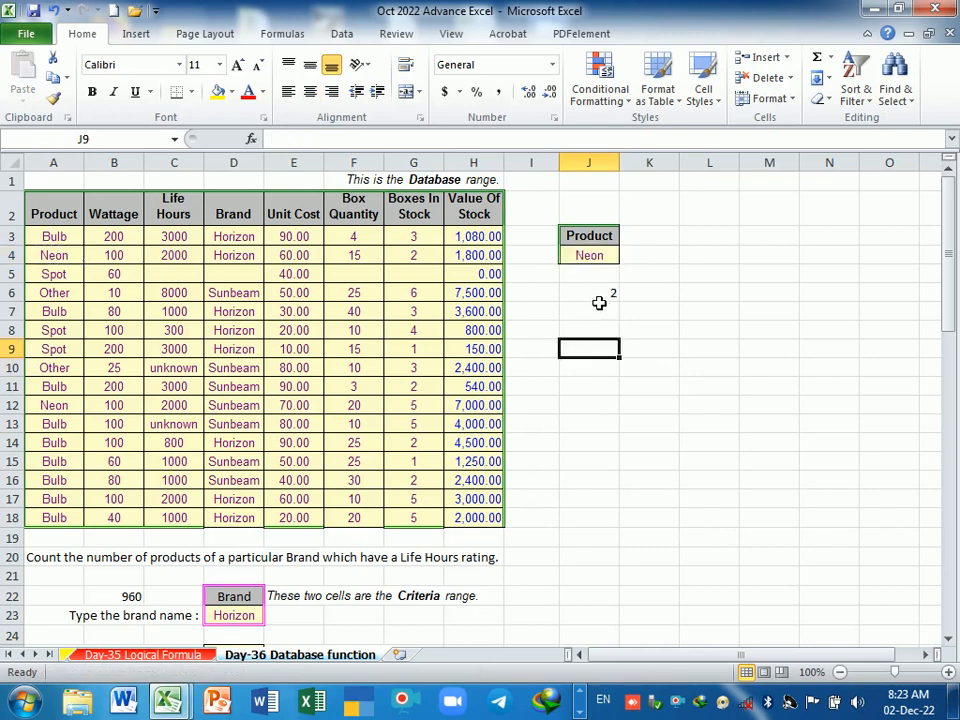
click(600, 300)
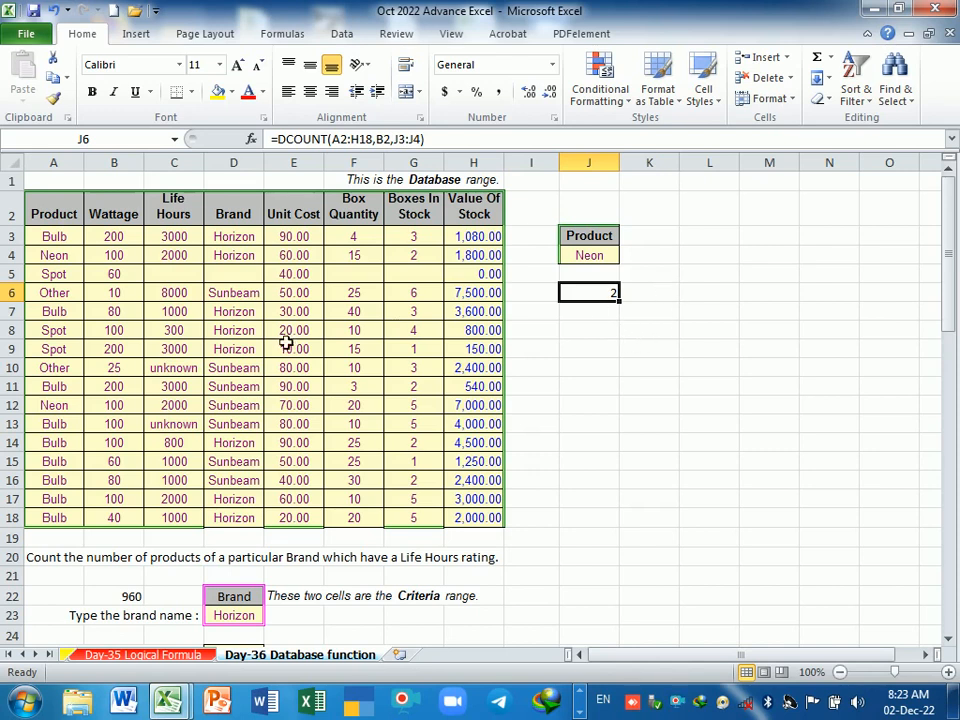
Replace the Product criterion in J4 with Bulb copied from A7
click(72, 320)
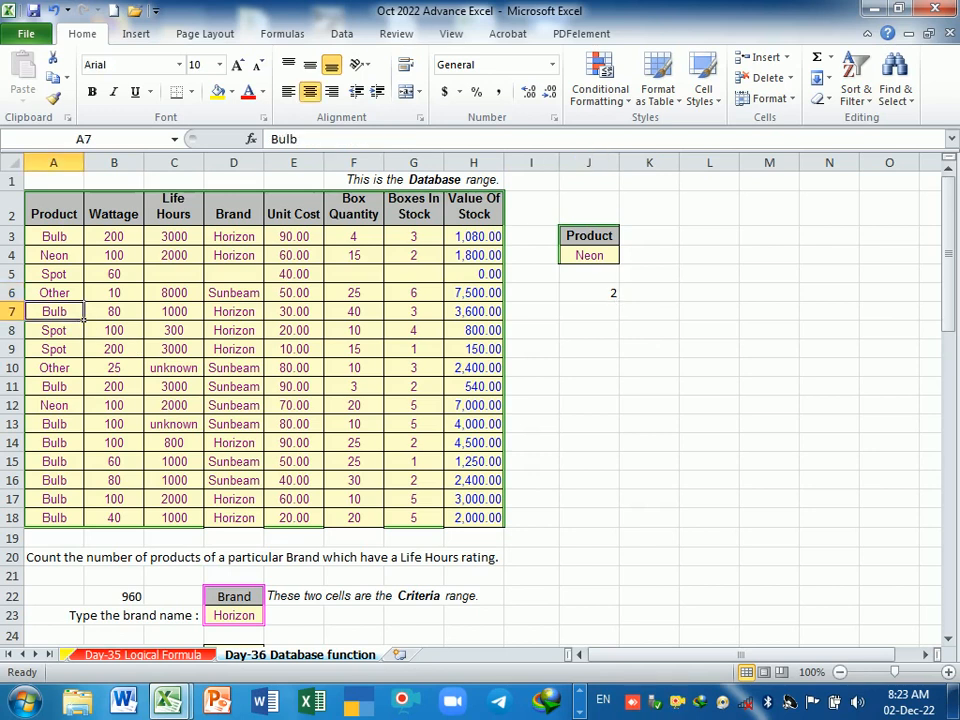
key(ctrl+c)
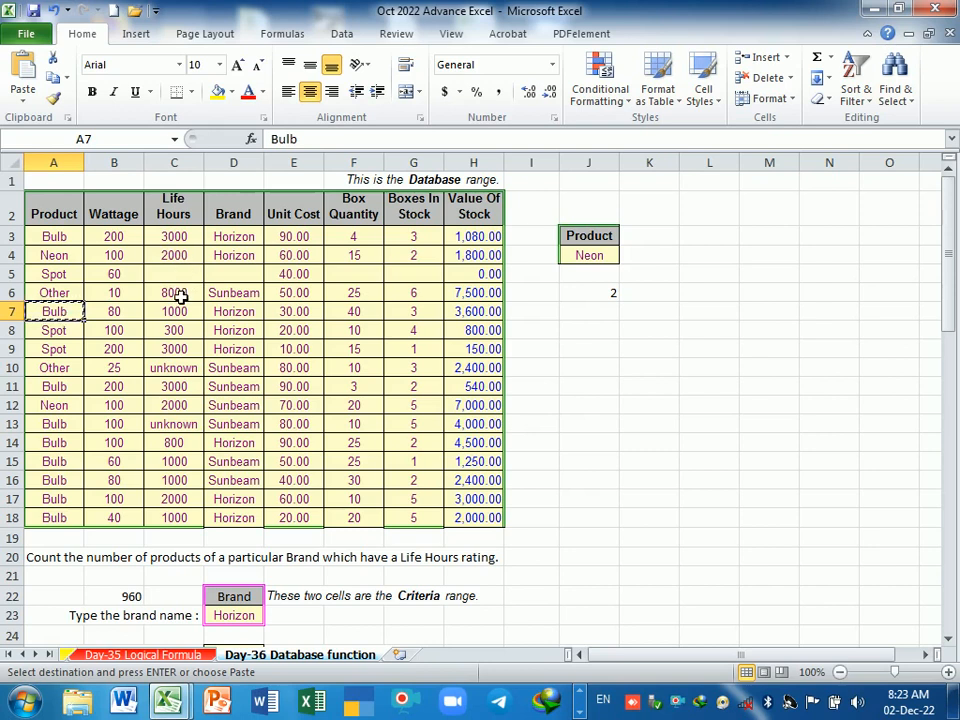
click(595, 267)
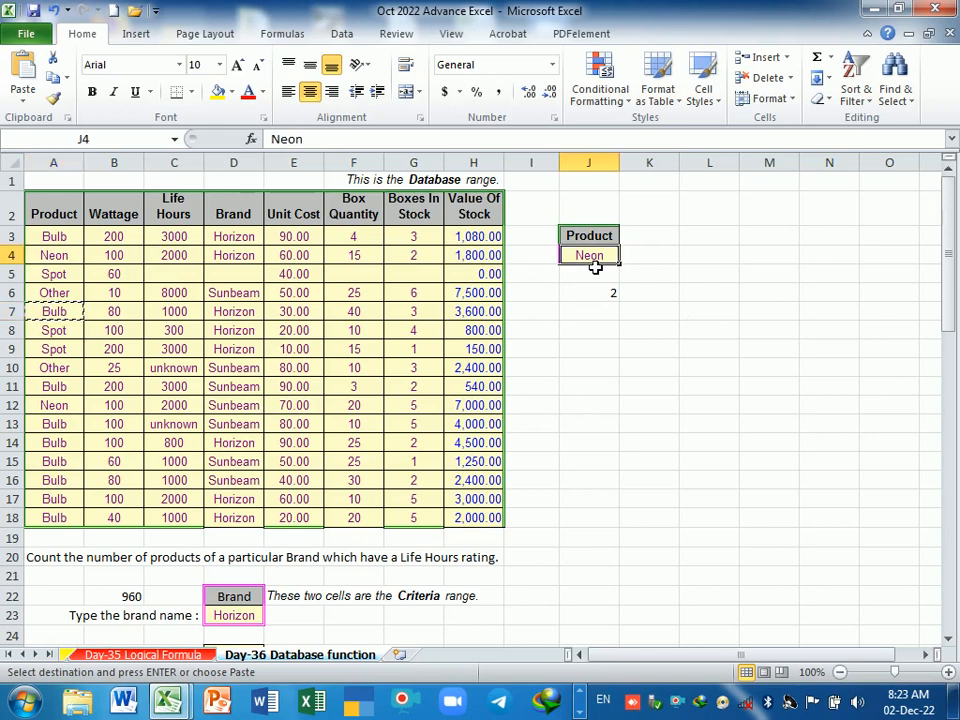
key(ctrl+v)
key(Escape)
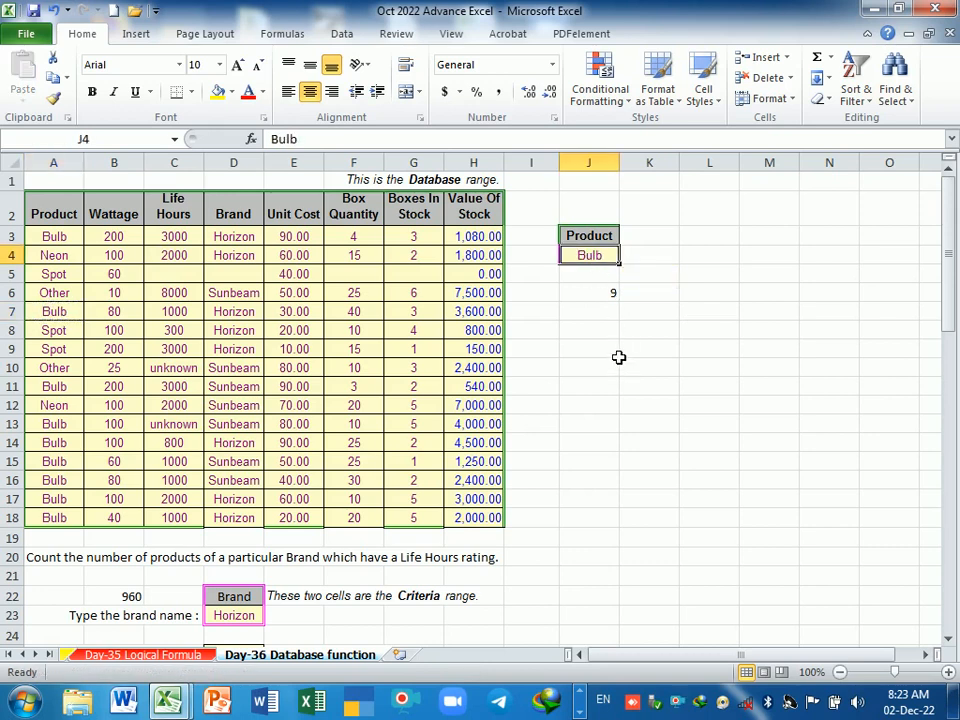
click(612, 350)
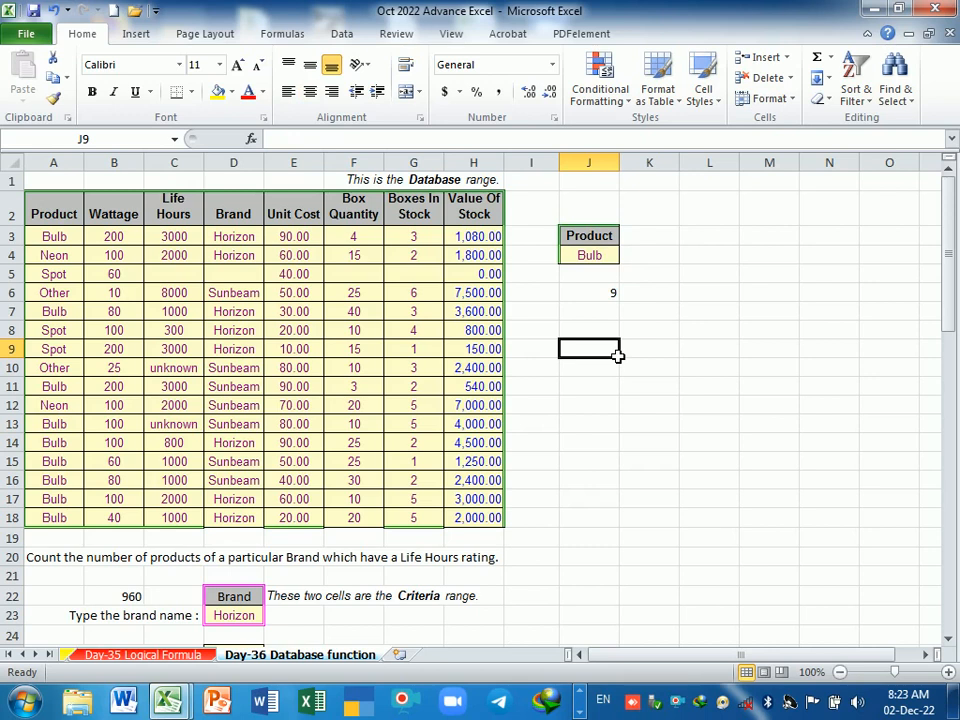
Add a Wattage criterion beside the Product one by copying B2:B3 into K3:K4
click(65, 217)
drag(89, 221, 117, 240)
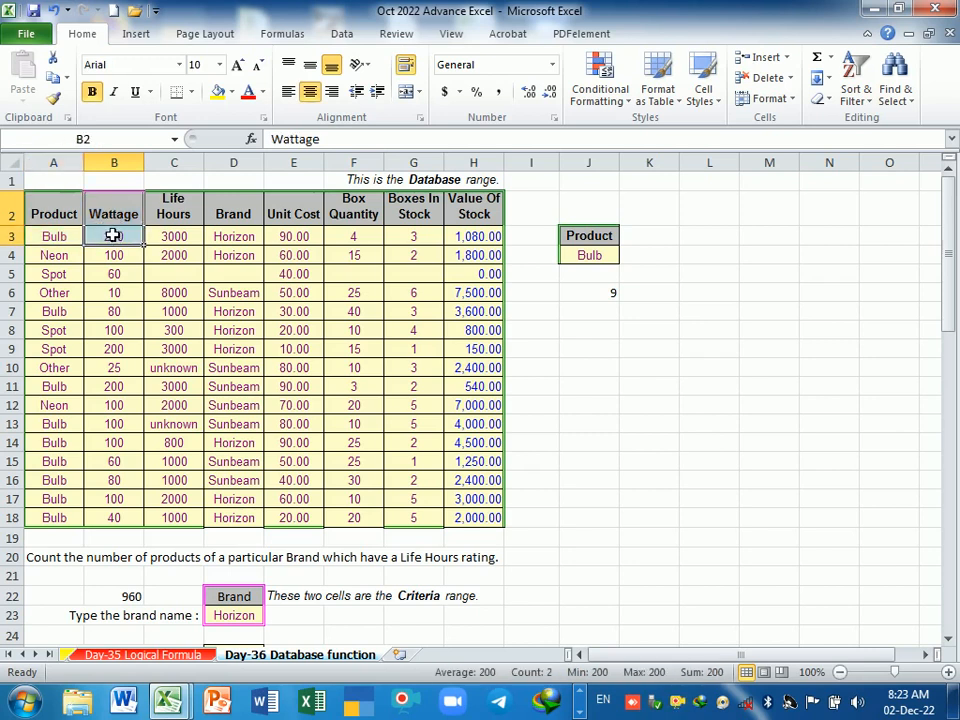
key(ctrl+c)
click(638, 240)
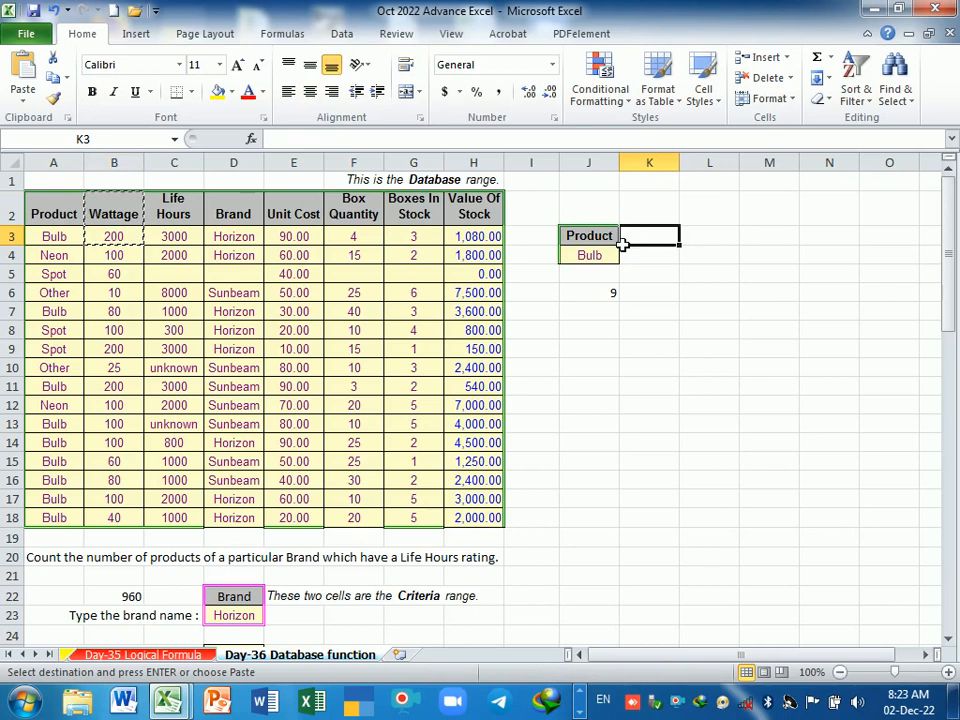
key(ctrl+v)
click(634, 328)
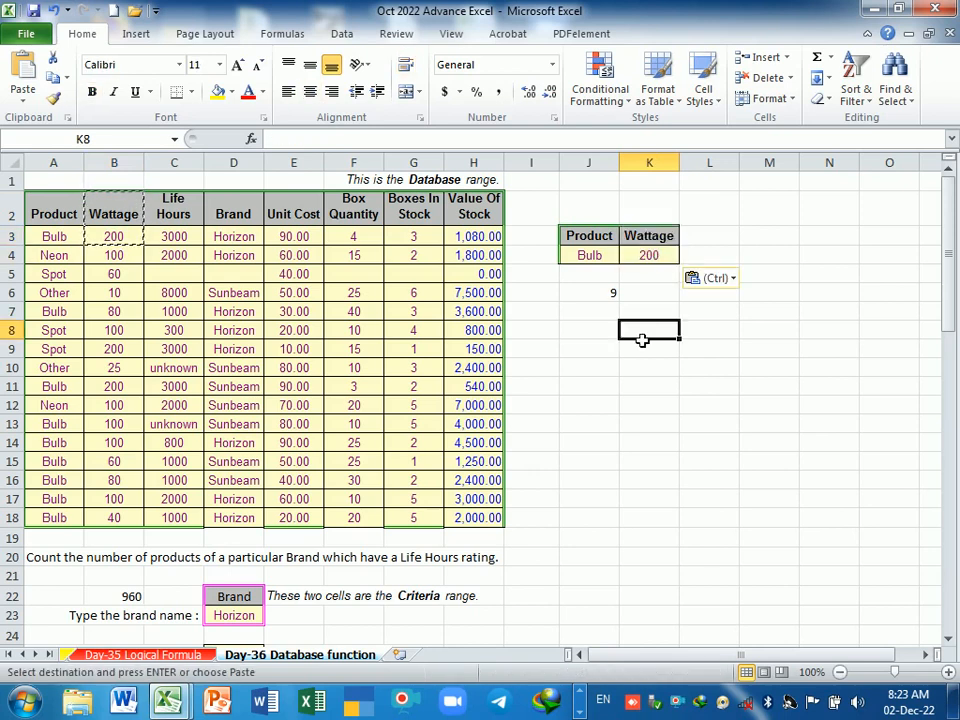
Change the Wattage criterion in K4 to >=200 and check it alongside the Product criterion in J4
double_click(641, 261)
text(>=)
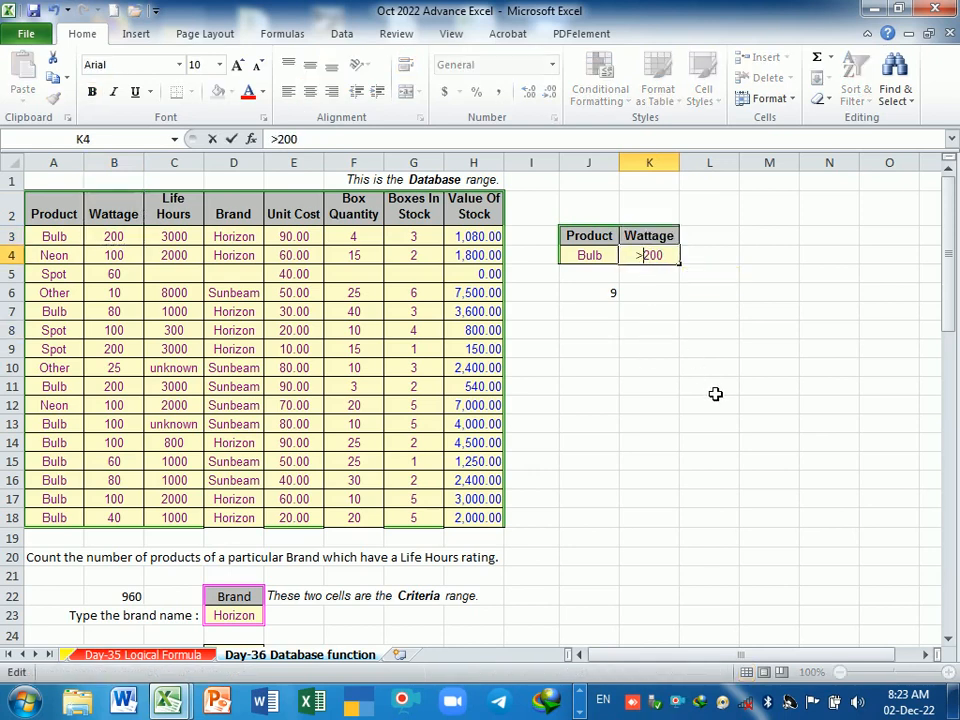
key(Return)
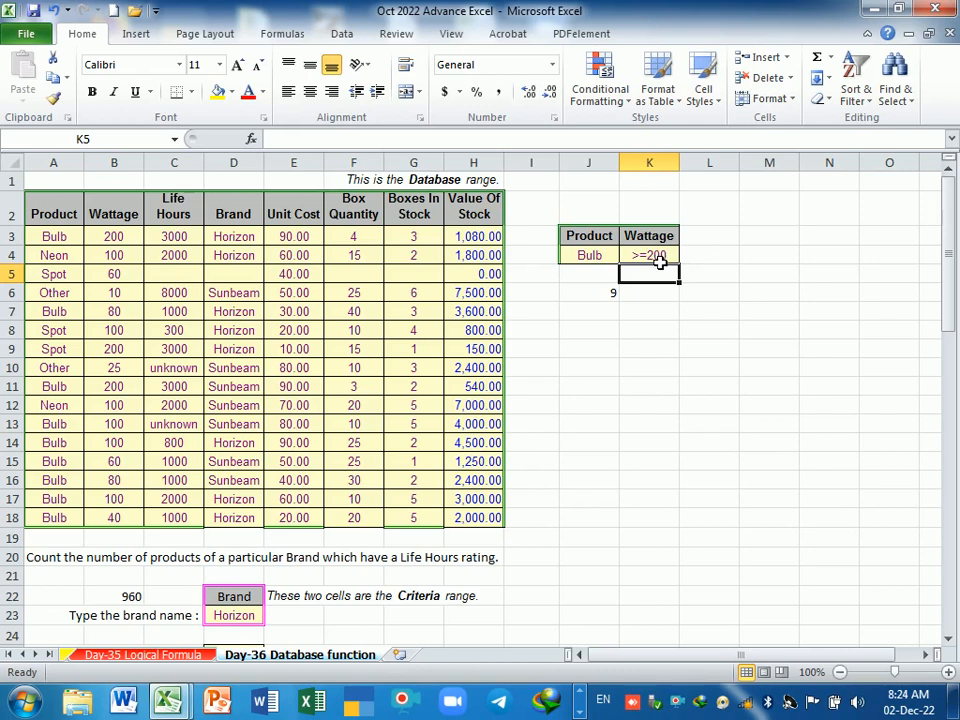
click(590, 258)
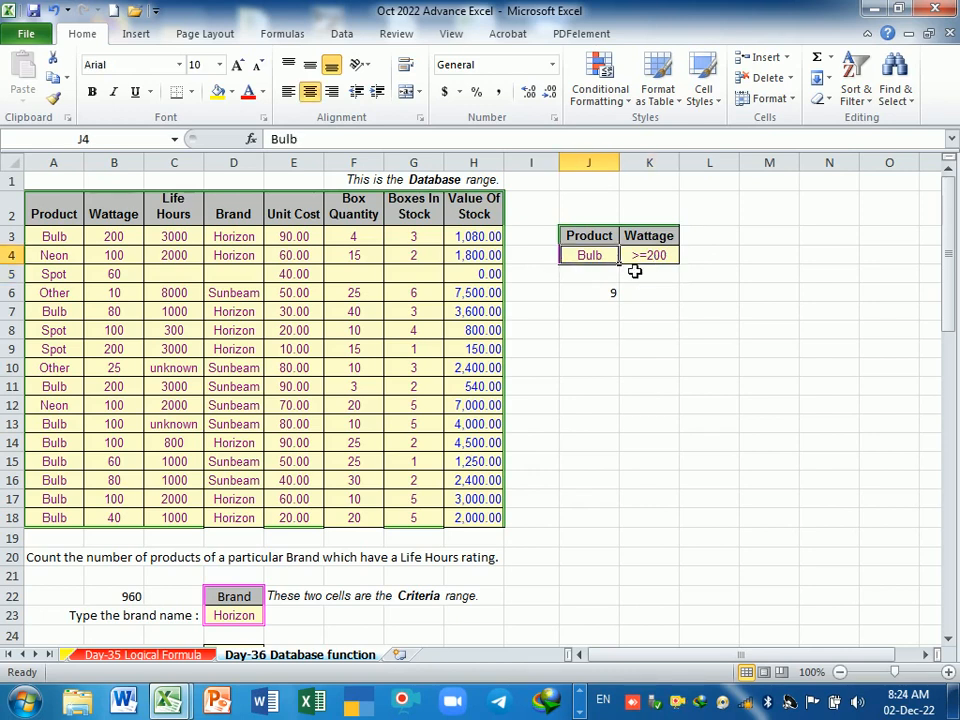
click(640, 258)
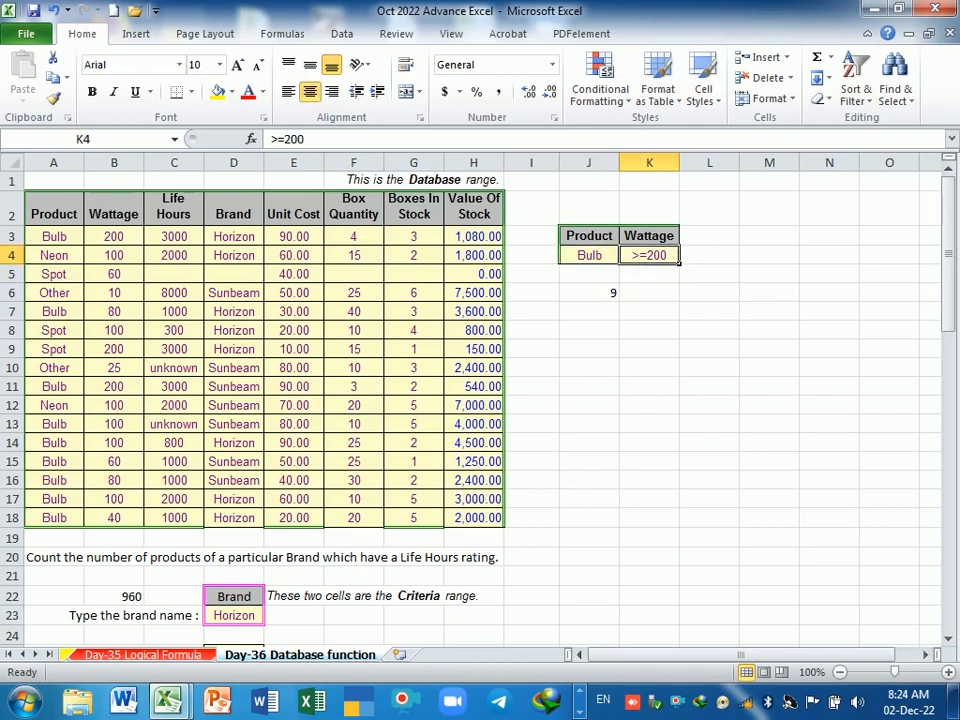
Start a COUNTIFS formula in J9 with the Product column A2:A18 as first range and J4 as its criterion
click(600, 349)
text(=coun)
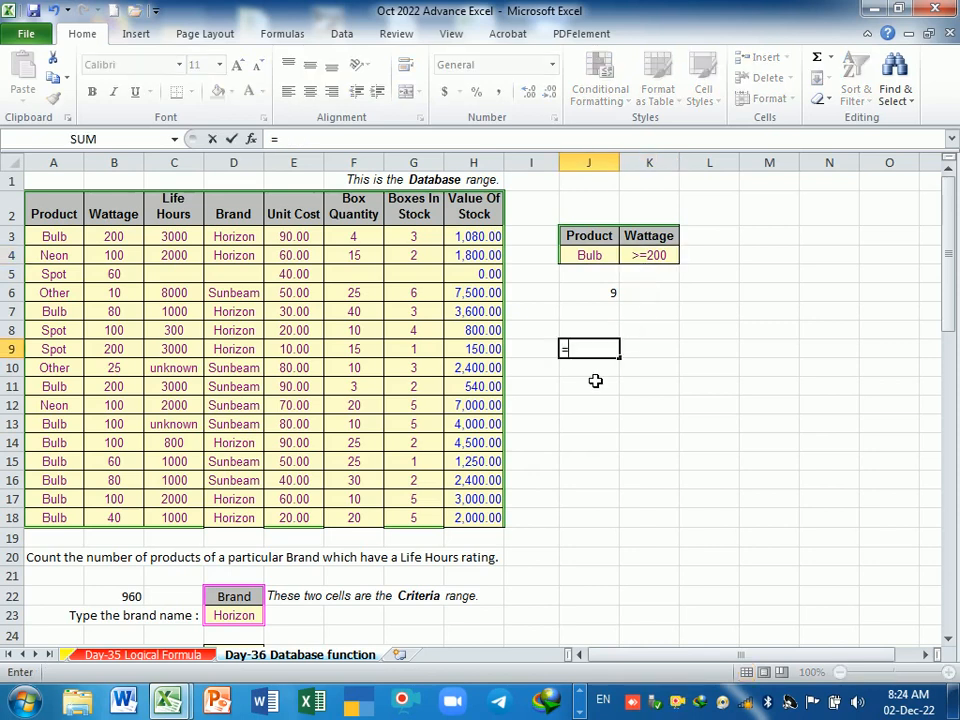
key(Down)
key(Down)
key(Down)
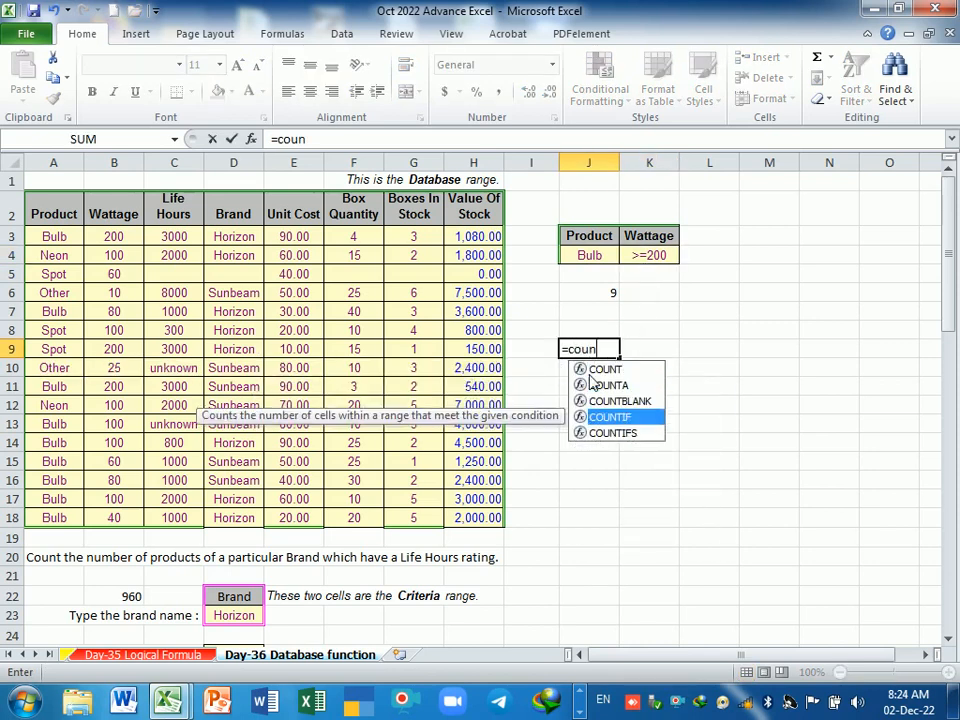
key(Down)
key(Tab)
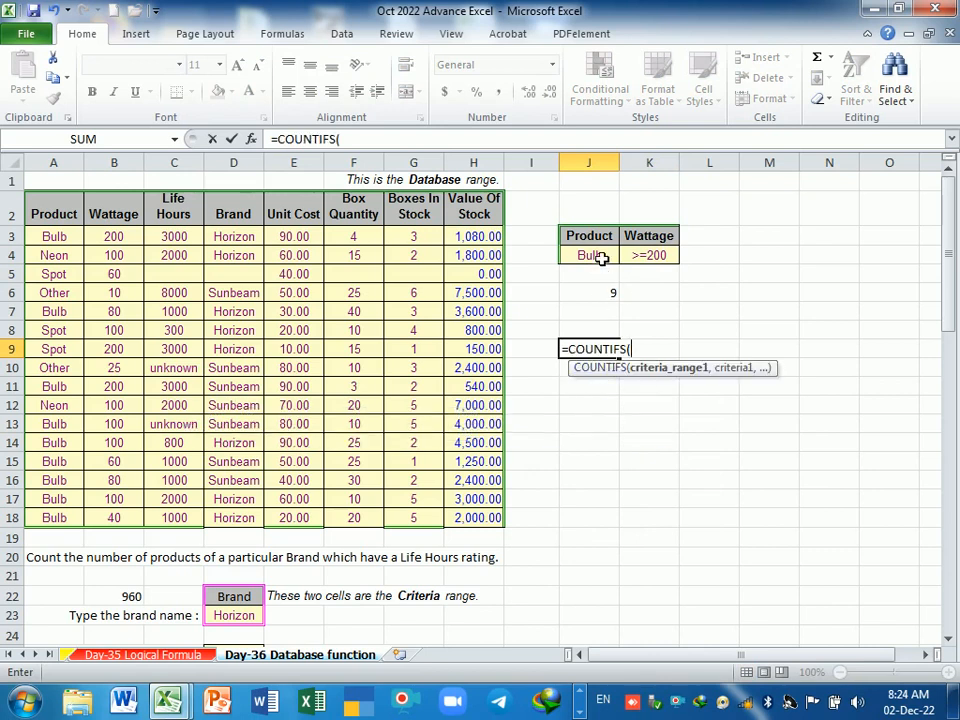
drag(71, 214, 72, 517)
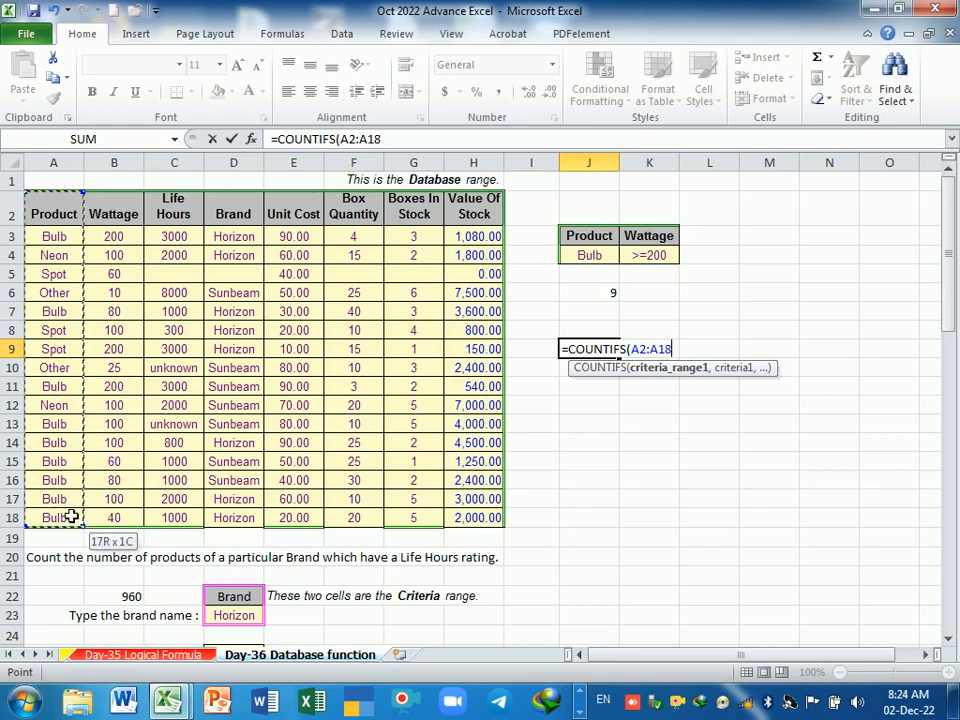
text(,)
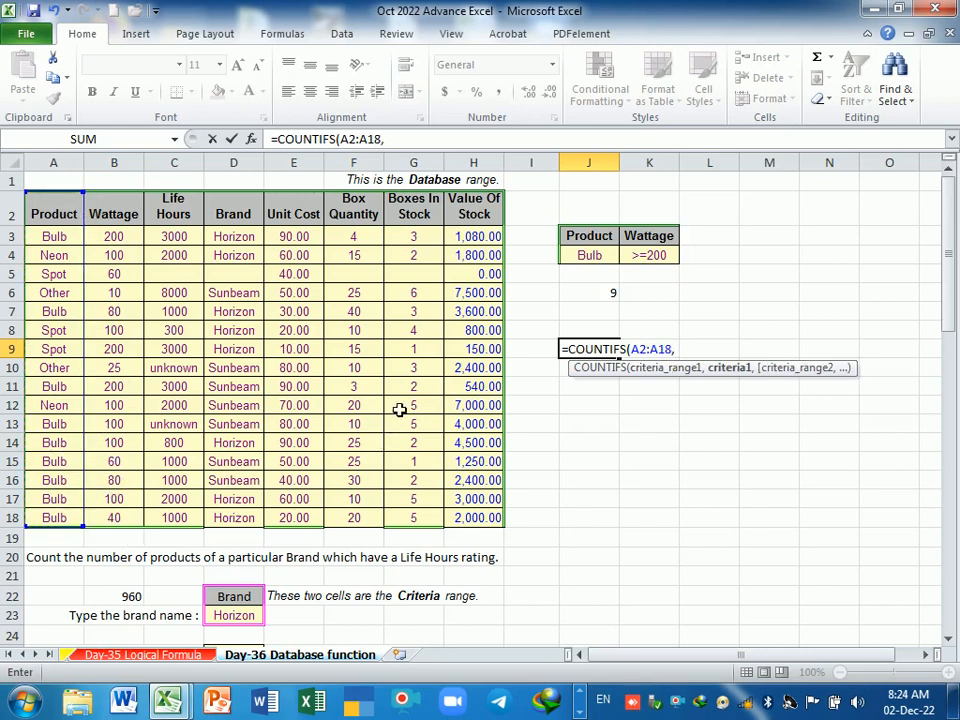
click(610, 262)
text(,)
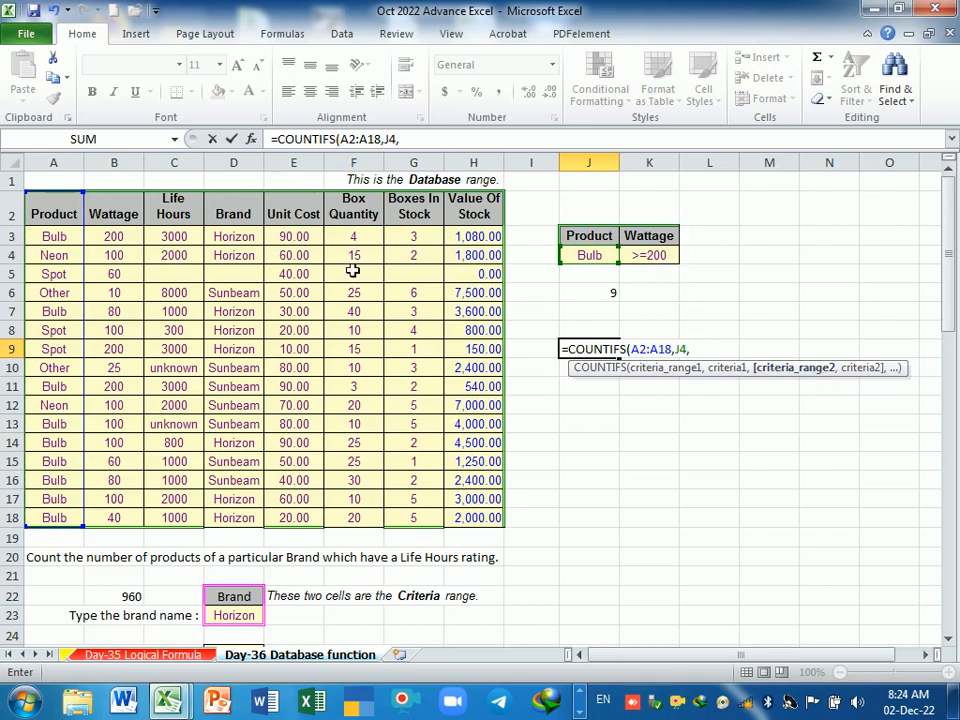
Complete the COUNTIFS formula in J9 with the Wattage column B2:B18 as second range and K4 as its criterion
drag(100, 205, 117, 518)
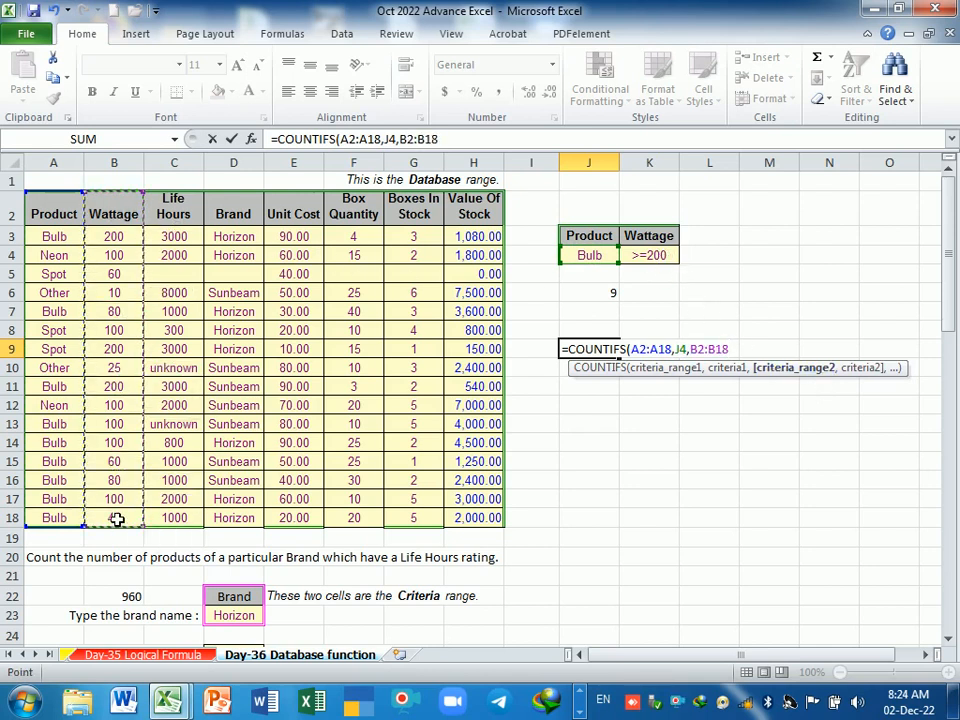
text(,)
click(656, 257)
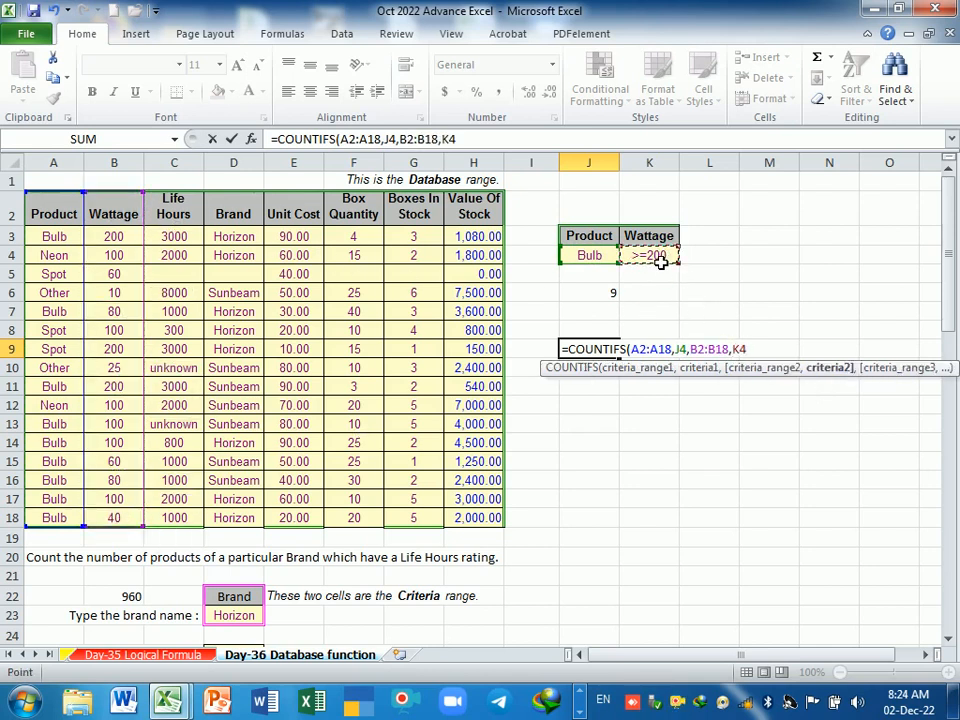
key(Return)
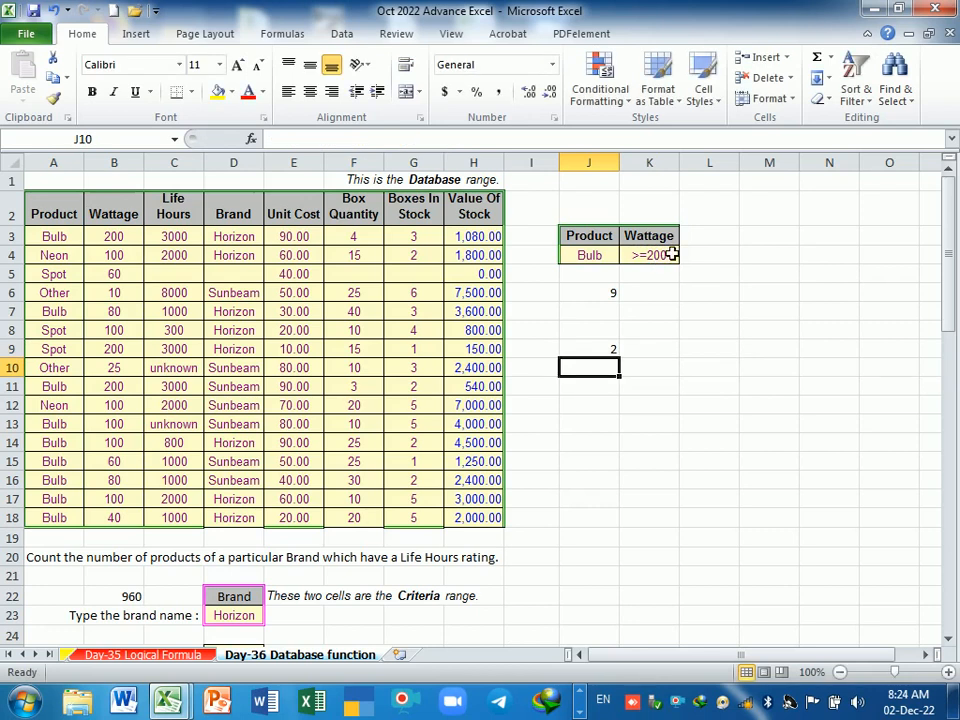
Review the range and criterion arguments of the COUNTIFS formula in J9
double_click(608, 352)
key(End)
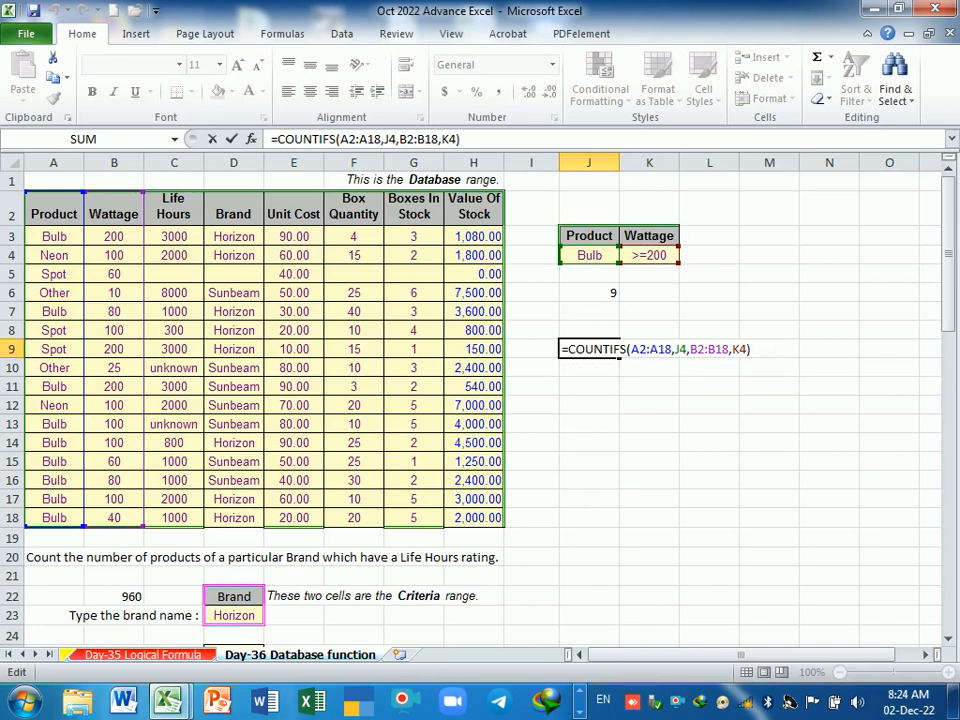
key(Return)
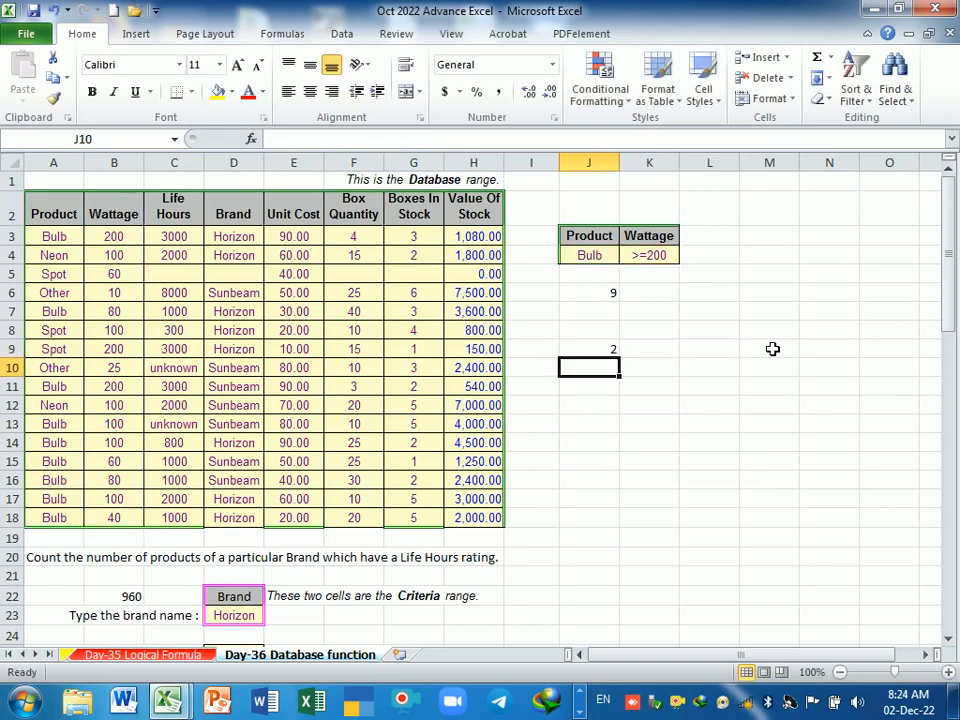
Examine the headings and values of the Product and Wattage criteria block in J3:K4
key(Up)
key(Up)
key(Up)
key(Up)
key(Up)
key(Up)
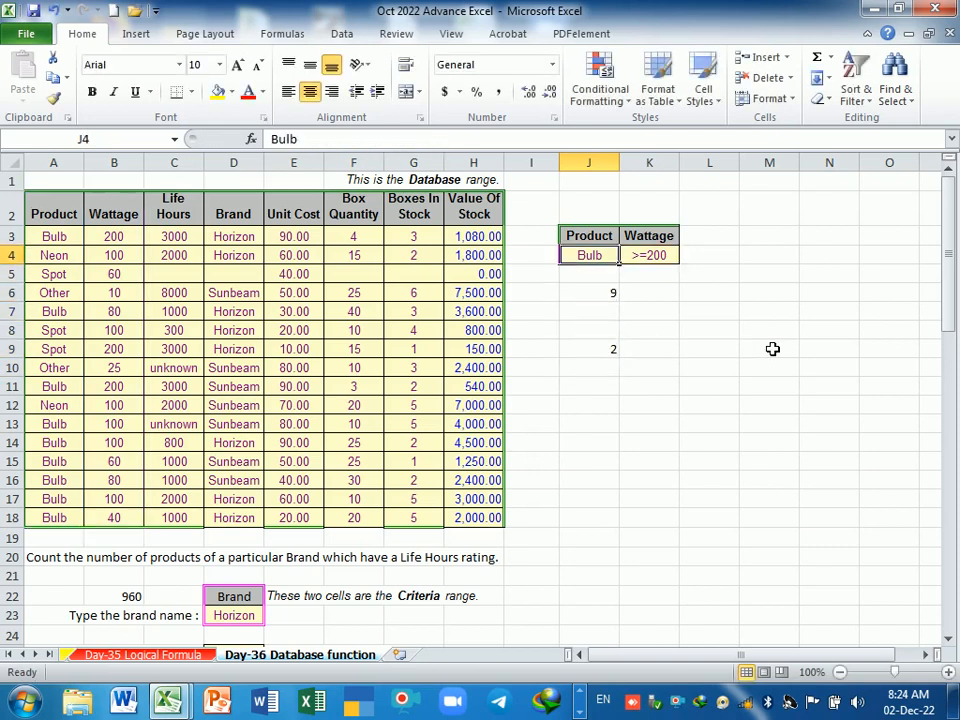
key(Up)
key(Right)
key(Down)
key(Left)
key(Up)
key(Right)
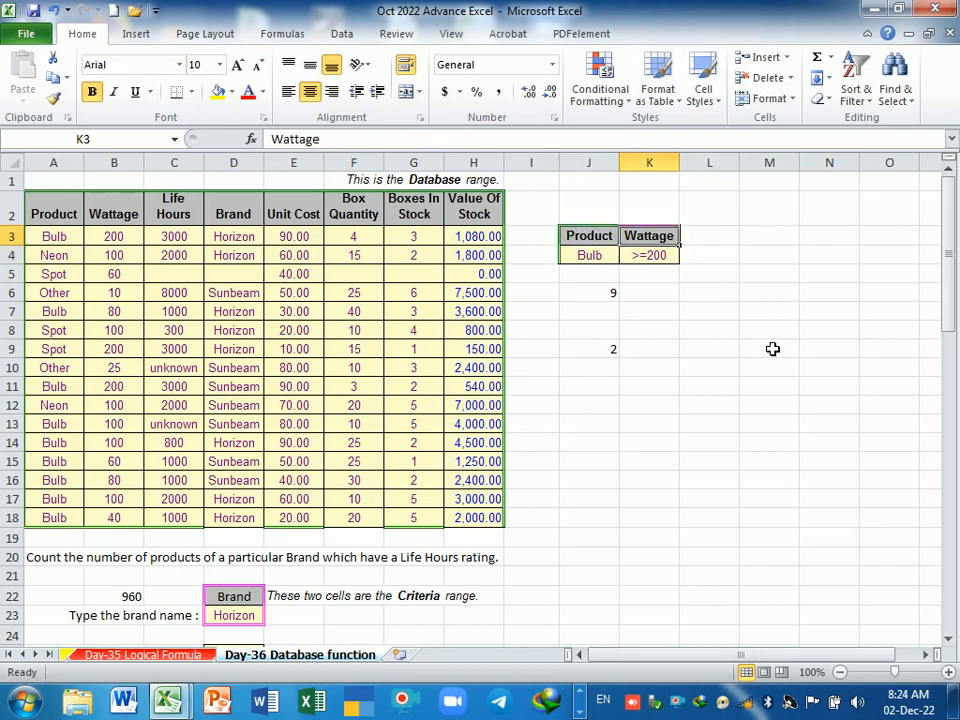
Start a DCOUNT formula in J8 with the whole table A2:H18 as the database argument
click(609, 337)
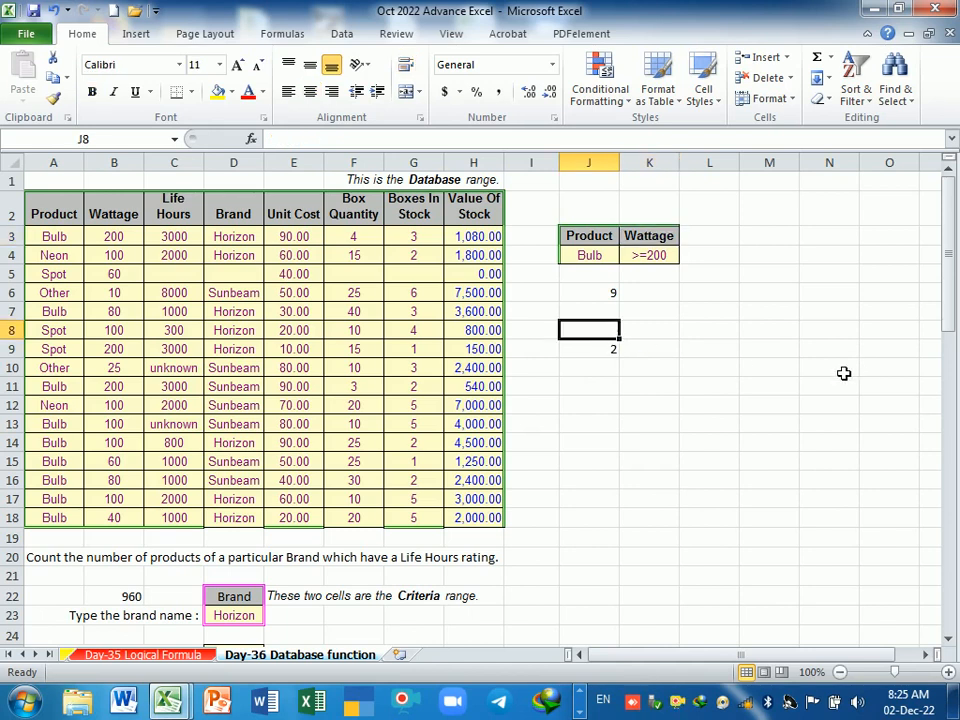
text(=dcoun)
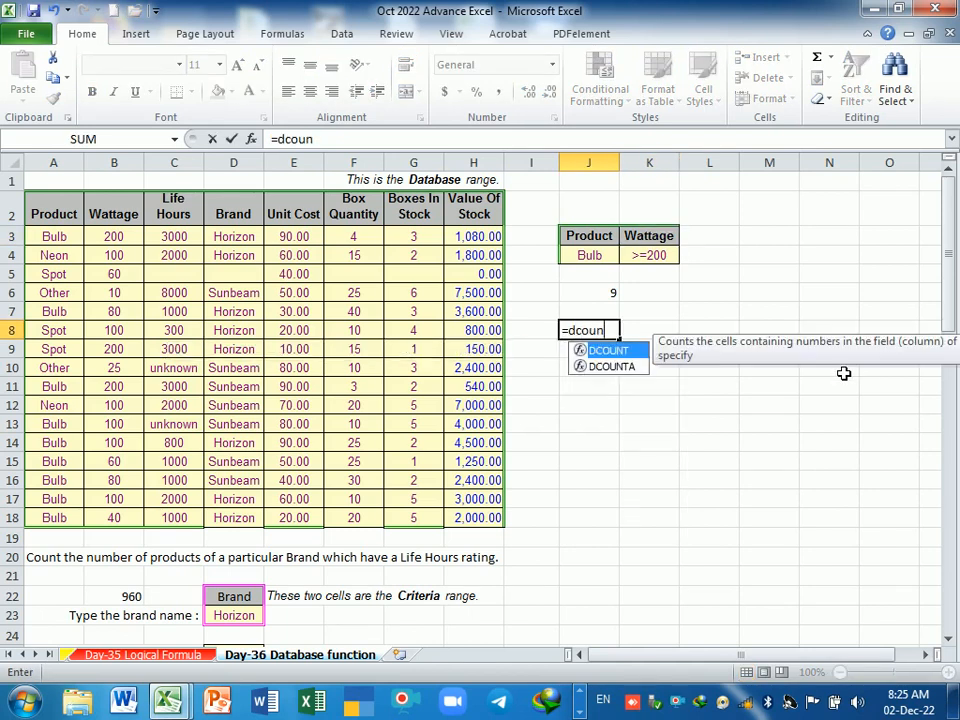
text(t)
key(Tab)
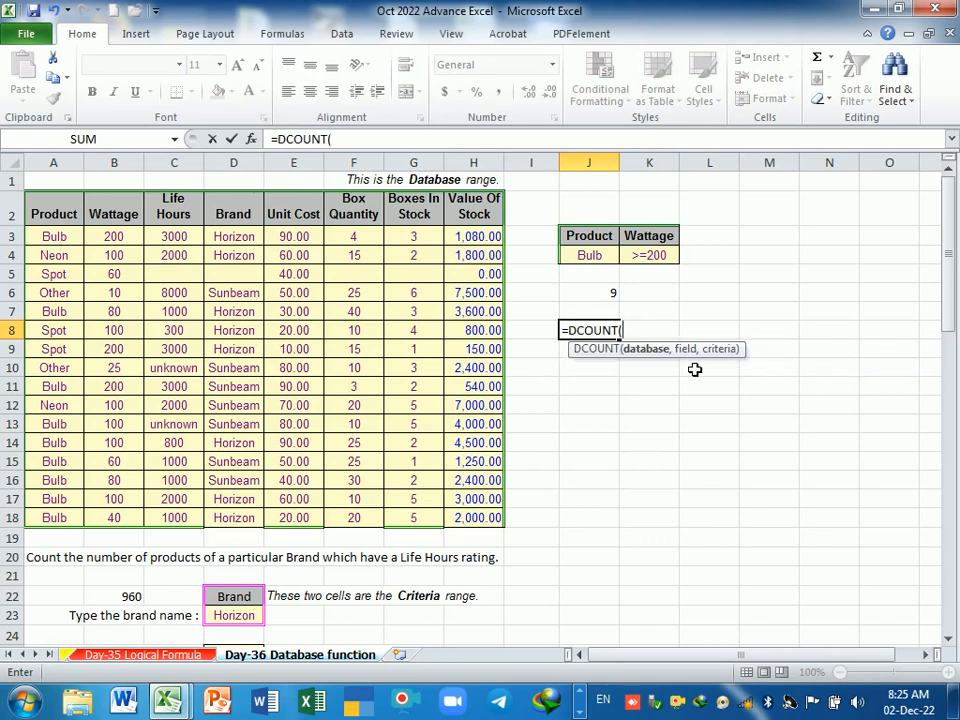
drag(54, 215, 490, 522)
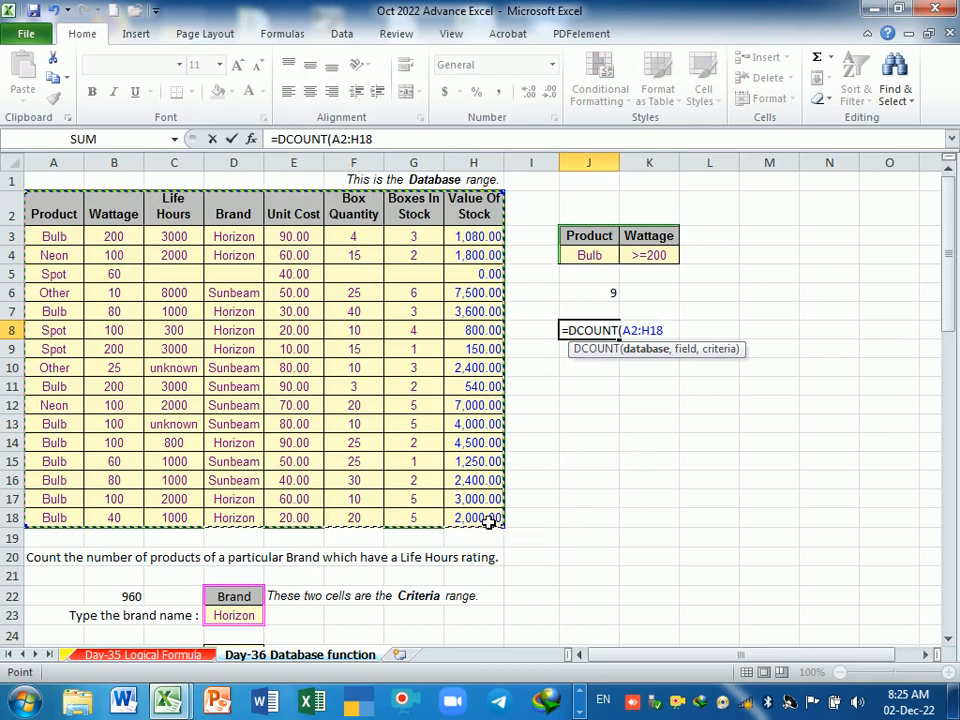
text(,)
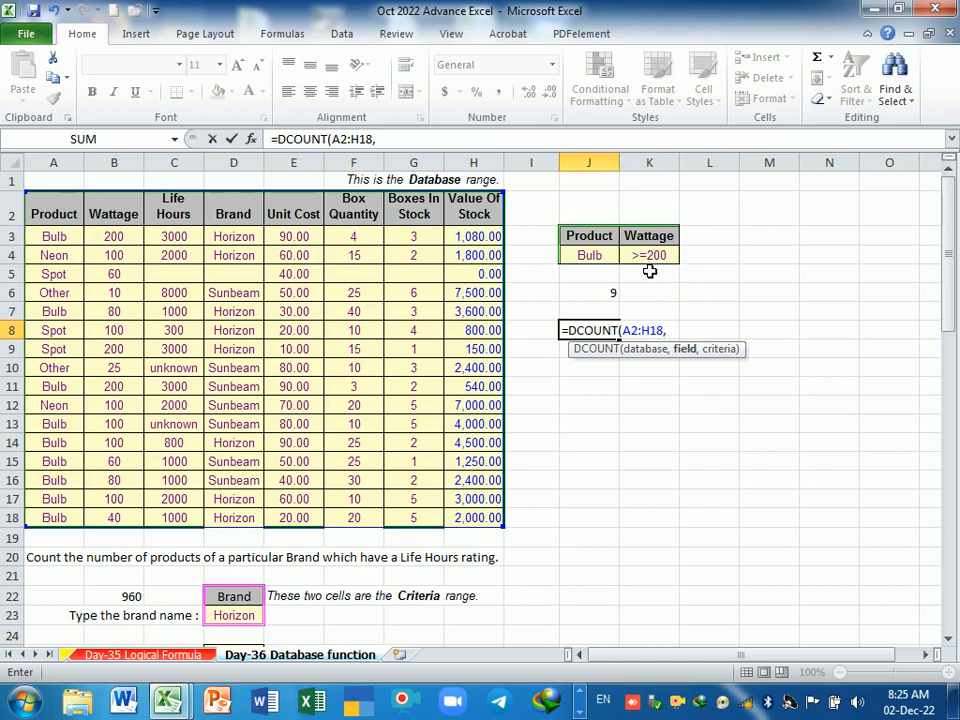
Complete the DCOUNT formula in J8 with the Wattage heading B2 as field and J3:K4 as criteria
click(123, 216)
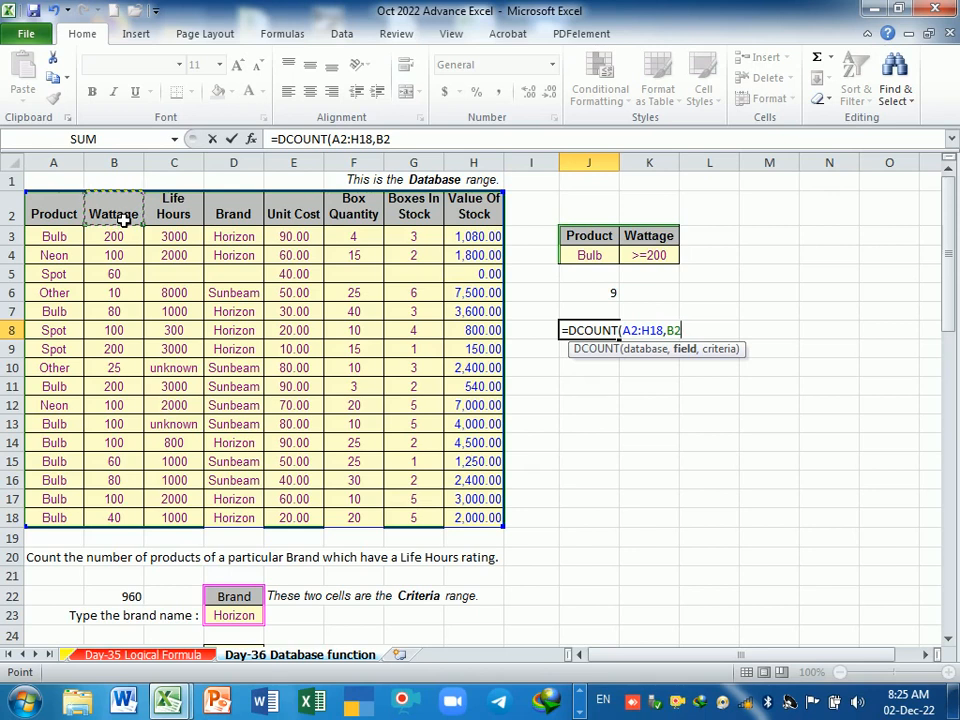
text(,)
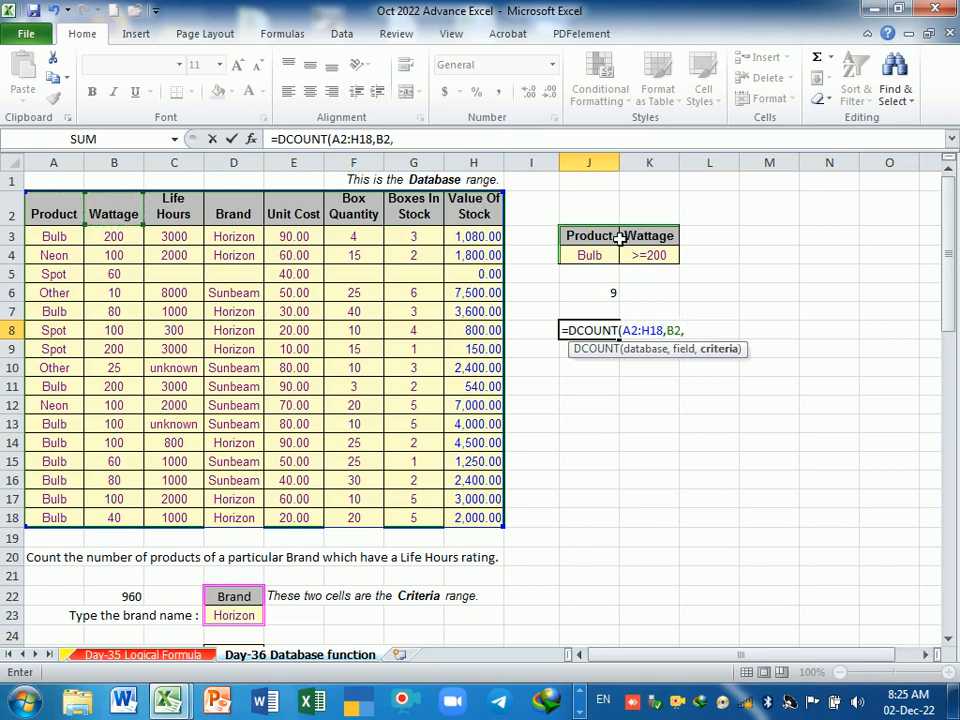
drag(583, 234, 649, 253)
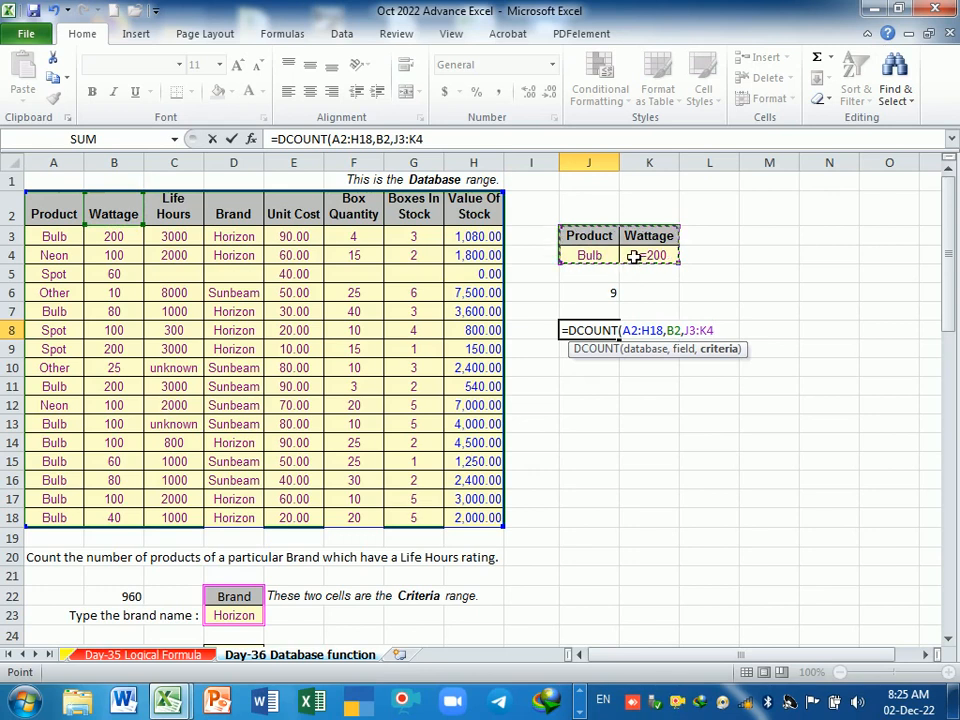
key(Return)
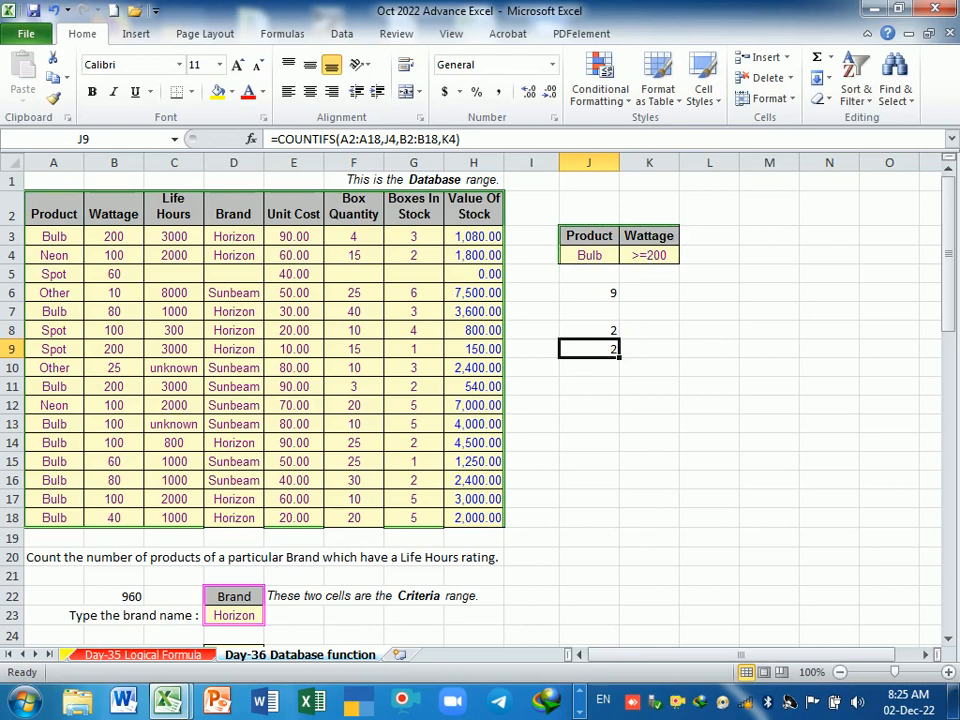
Review the COUNTIFS formula in J9 against the Product and Wattage criteria block in J3:K4
double_click(595, 349)
click(762, 349)
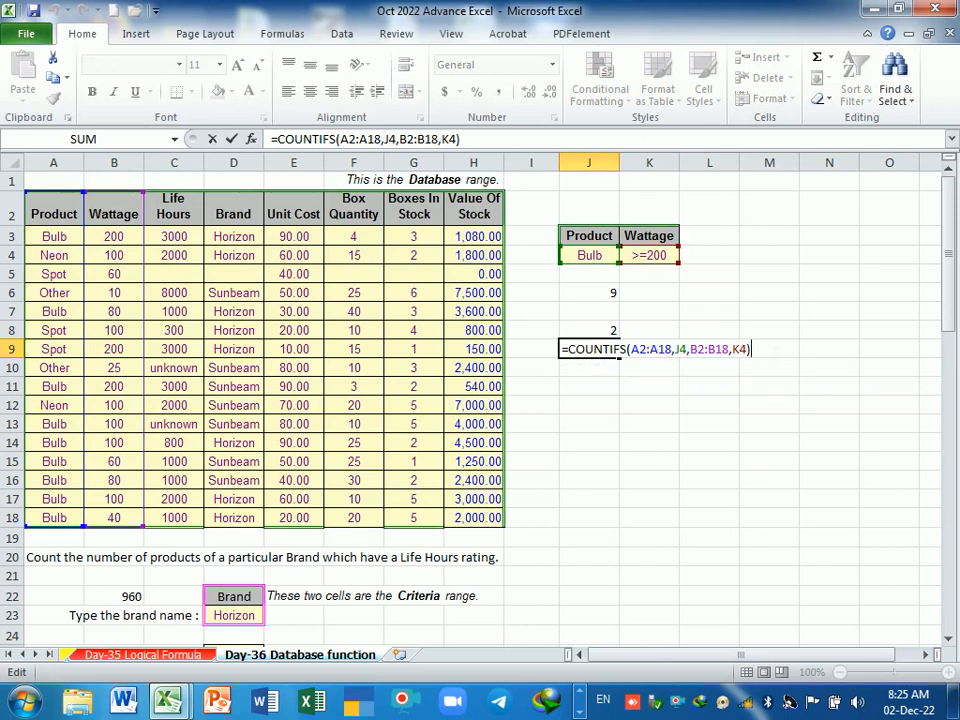
key(Return)
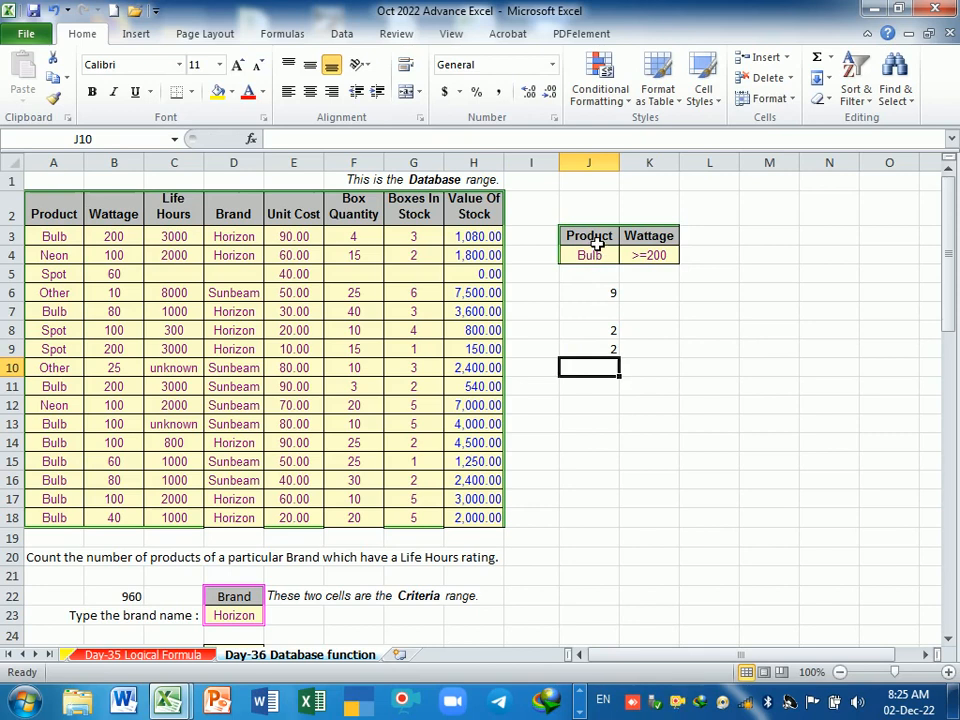
drag(596, 243, 640, 253)
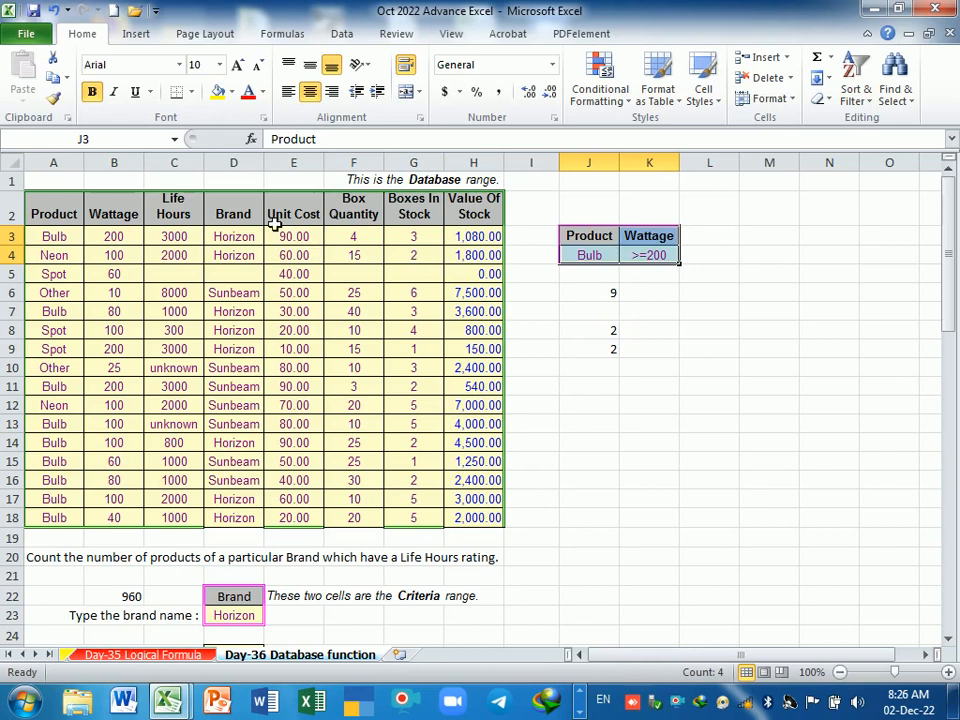
Copy the Brand heading and its first value, Horizon, from D2:D3 into L3:L4 beside the Wattage criterion
click(232, 214)
drag(240, 231, 241, 237)
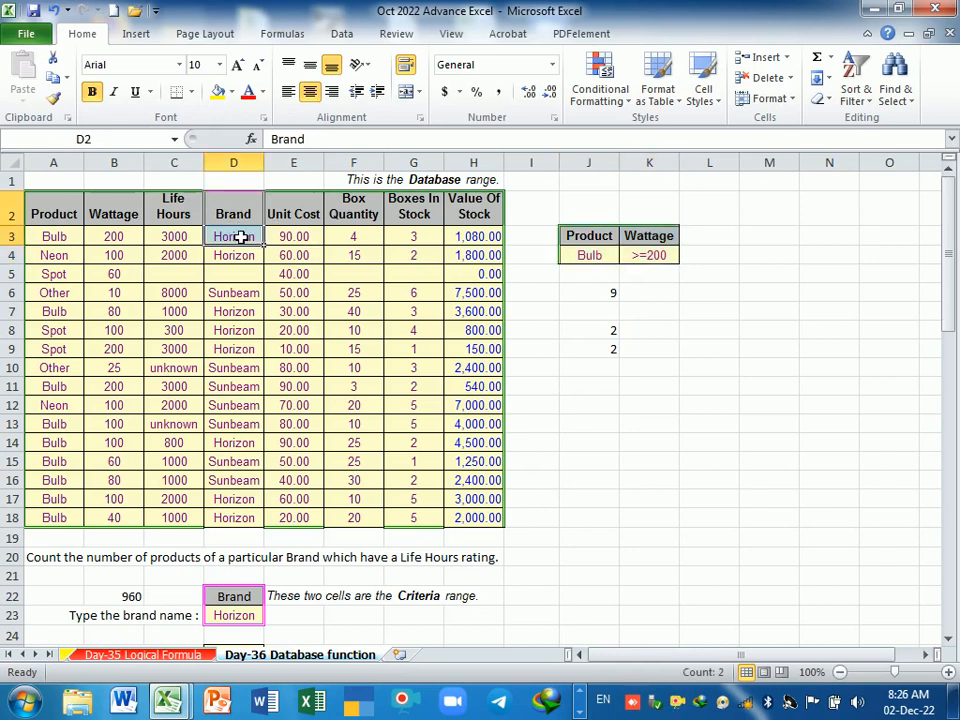
key(ctrl+c)
click(703, 242)
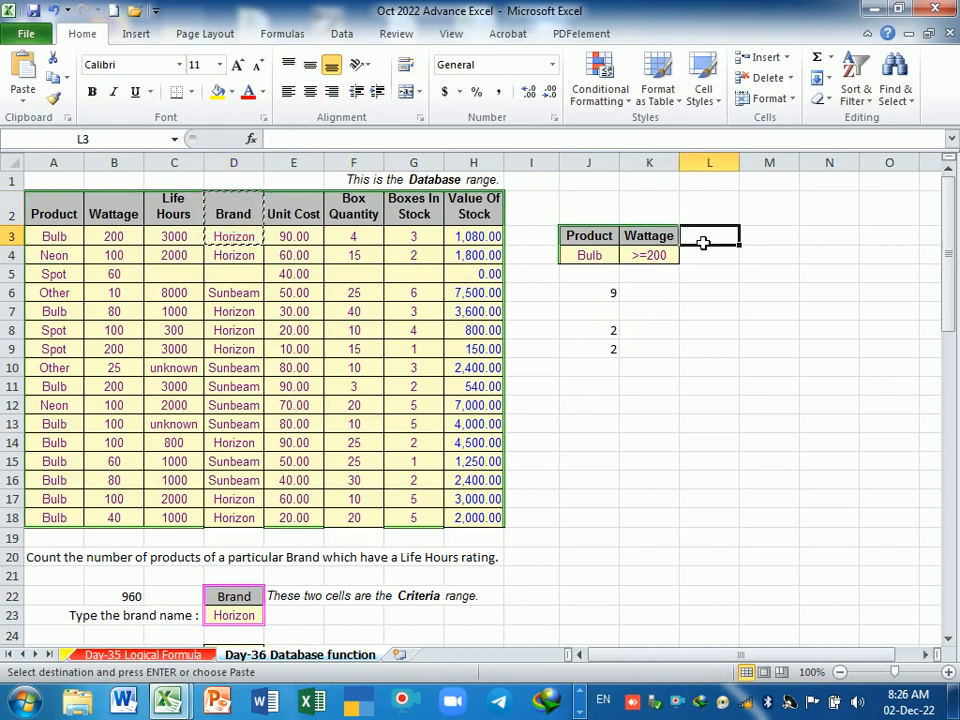
key(ctrl+v)
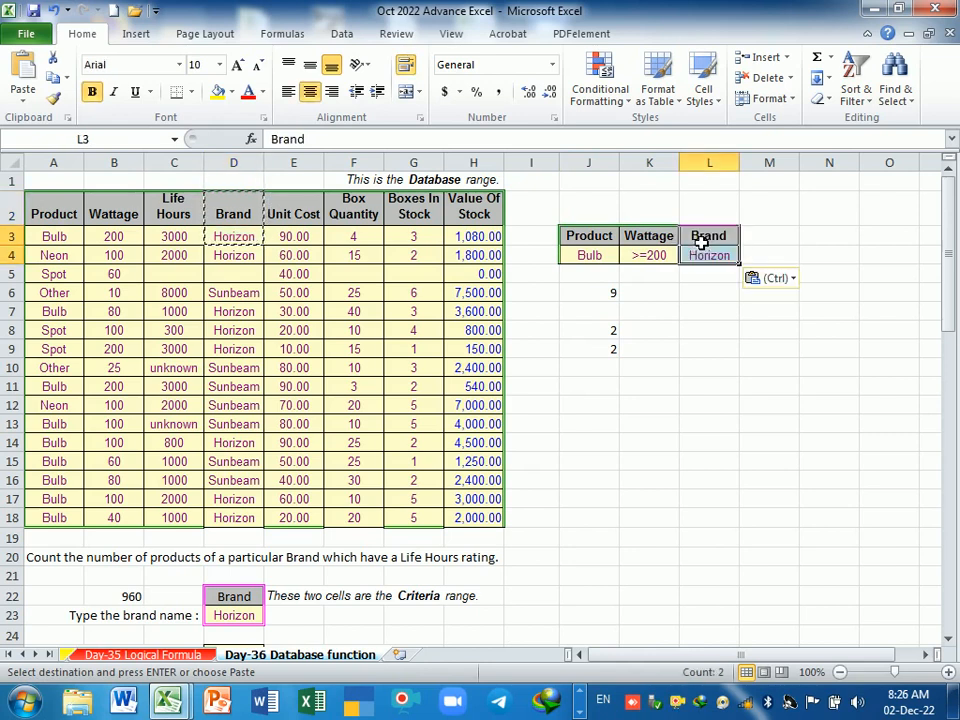
click(690, 334)
Start a COUNTIFS formula in J11 with product range A2:A18 and criterion J4 as the first pair
click(604, 392)
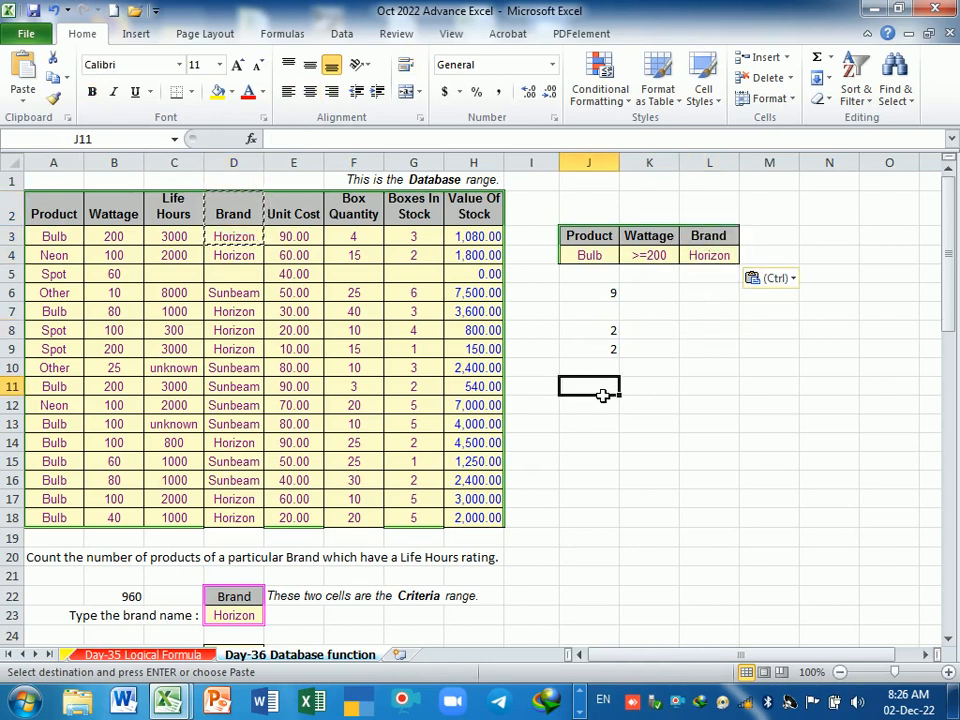
text(=cou)
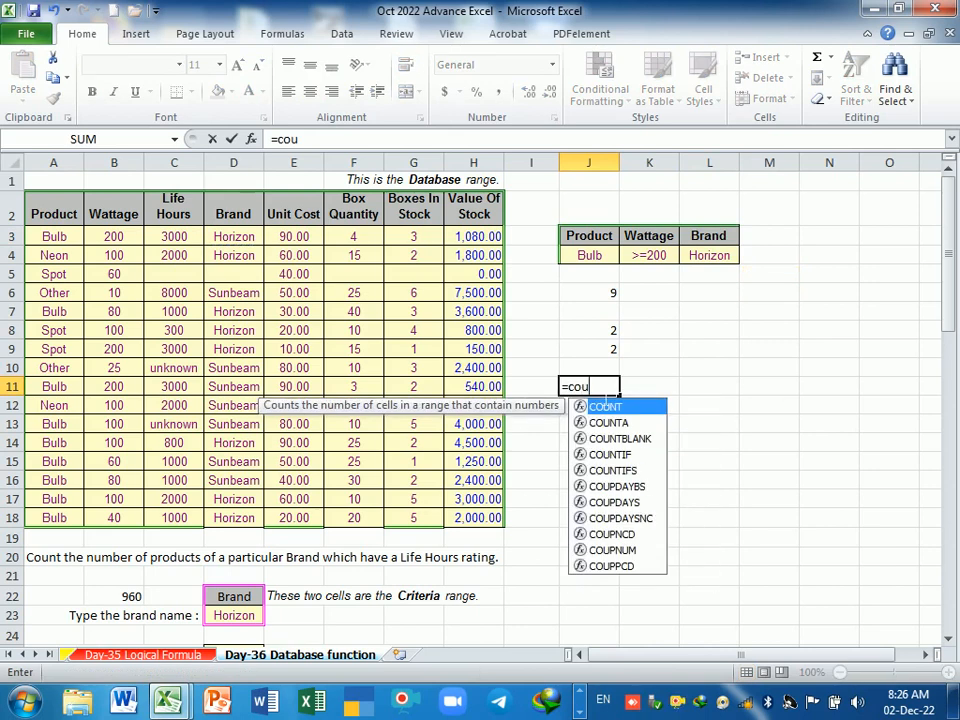
key(Down)
key(Down)
key(Down)
key(Down)
key(Tab)
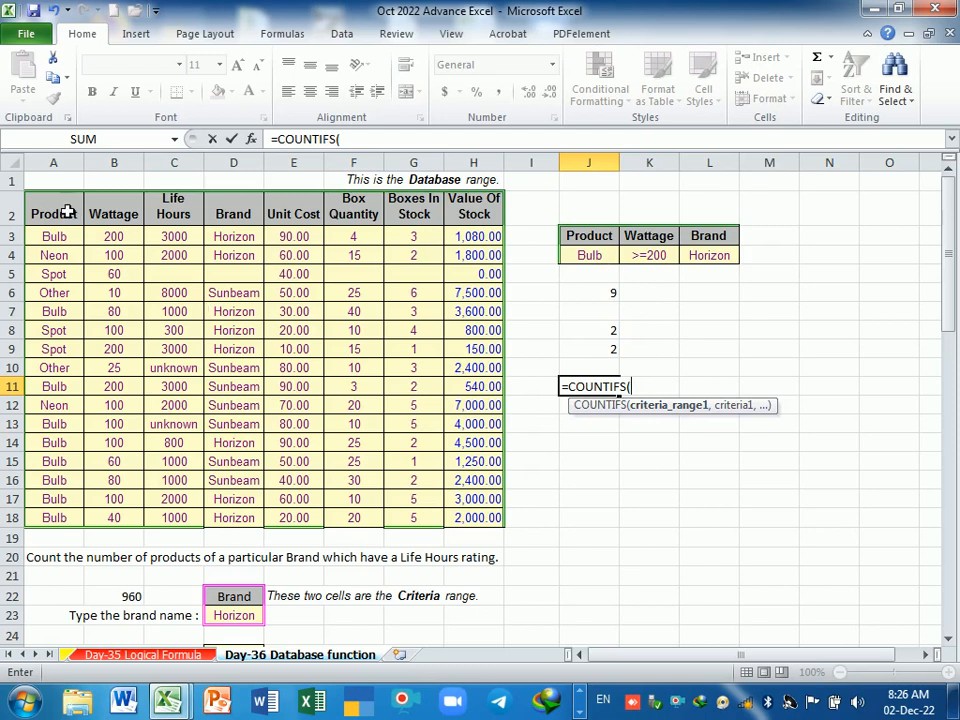
drag(50, 212, 56, 514)
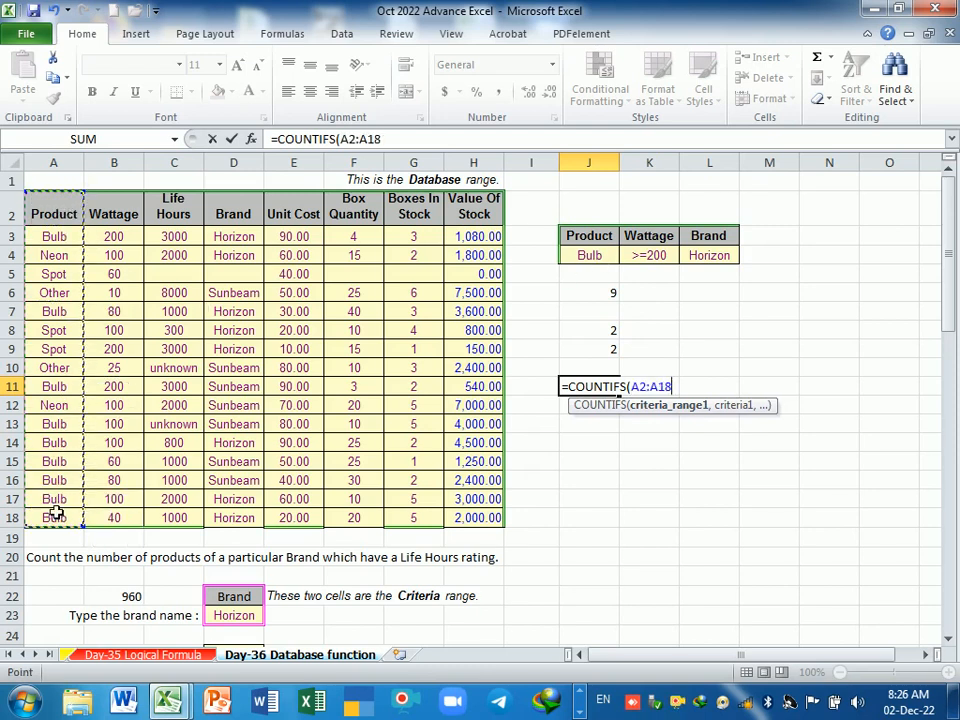
text(,)
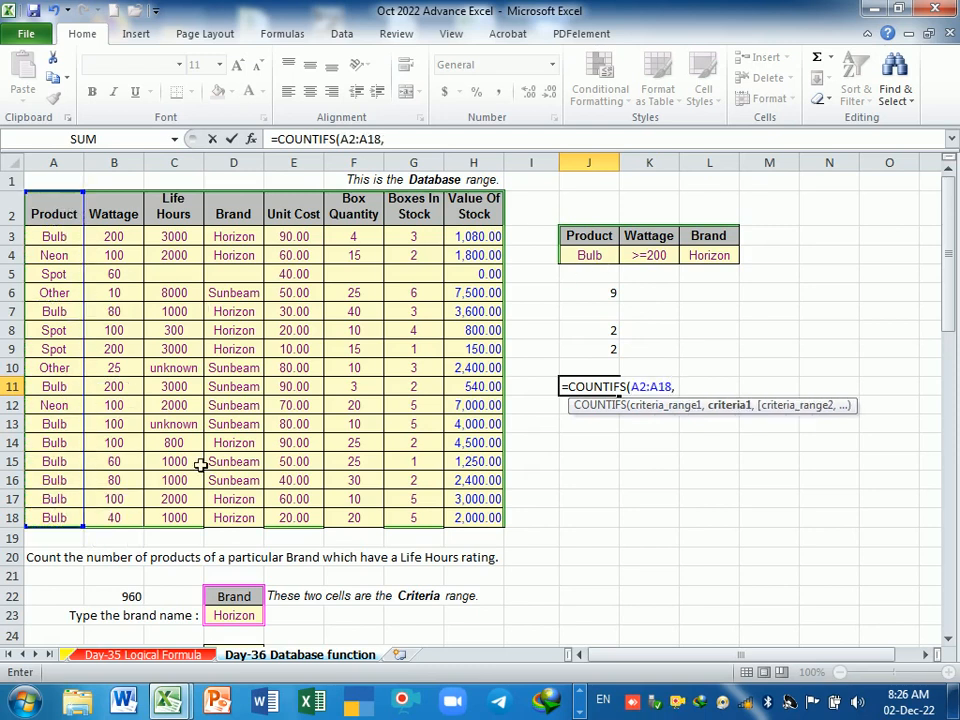
click(598, 258)
text(,)
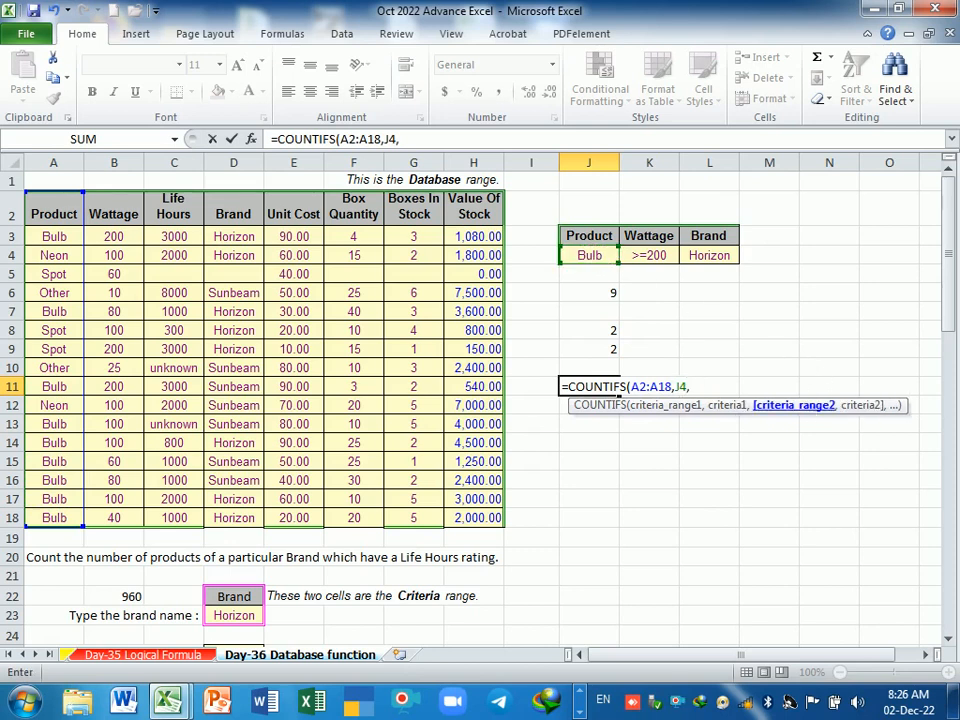
Complete the COUNTIFS formula in J11 with the pairs B2:B18 with K4 and D2:D18 with L4
drag(133, 212, 114, 518)
text(,)
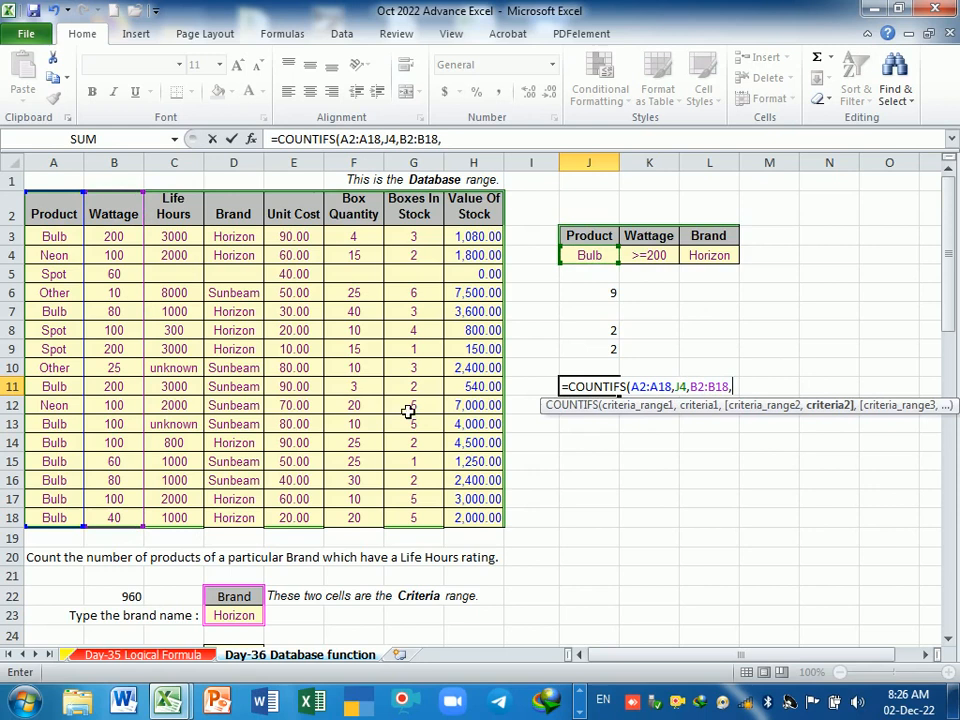
click(667, 261)
text(,)
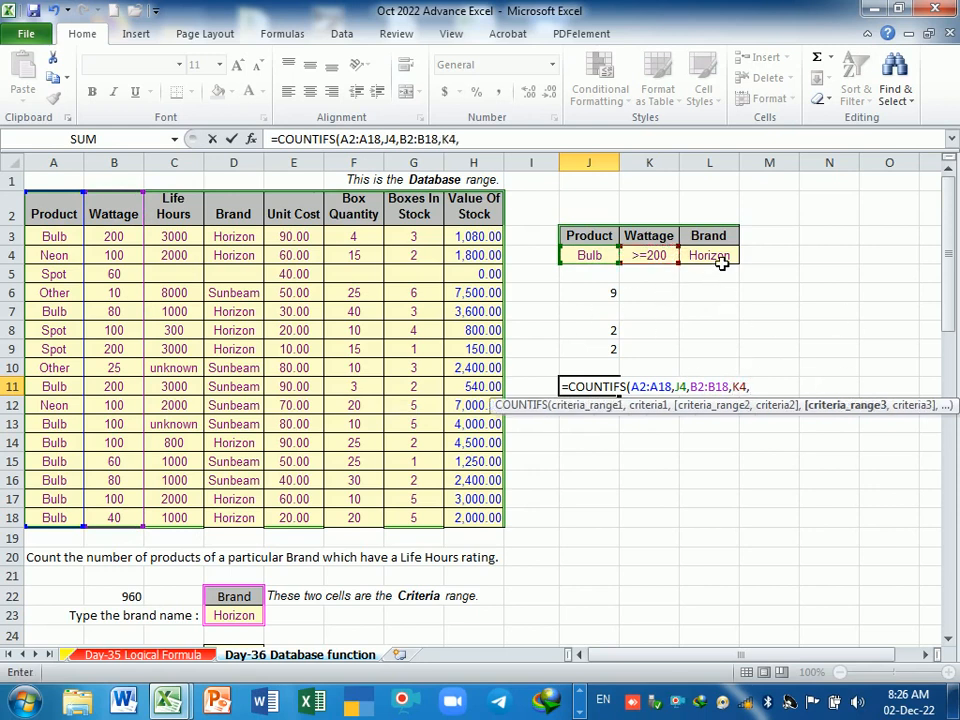
drag(237, 213, 242, 517)
text(,)
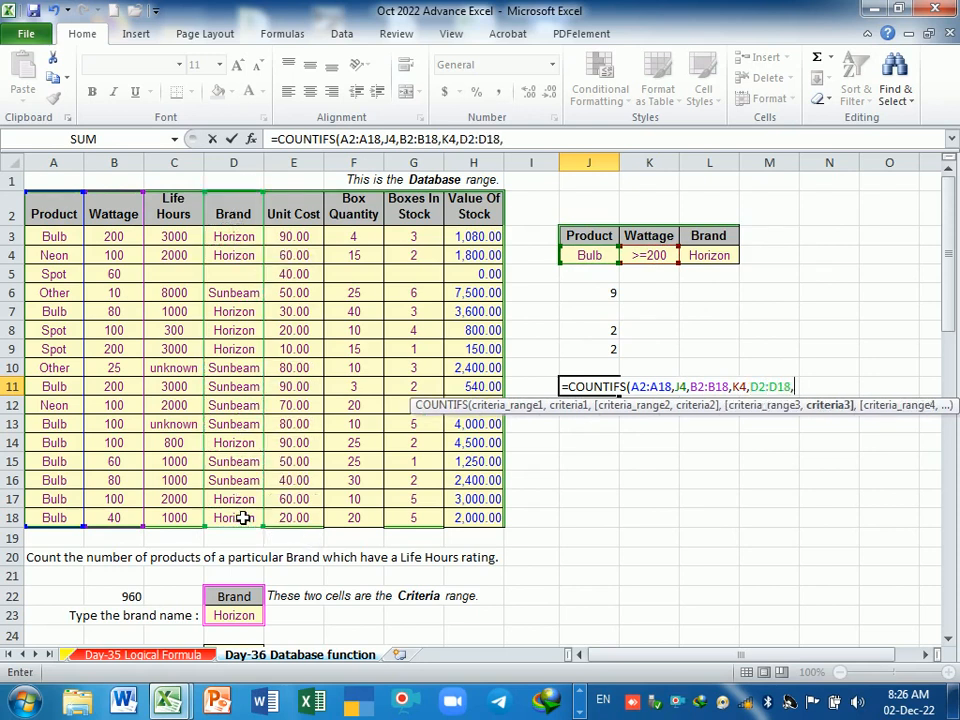
click(722, 258)
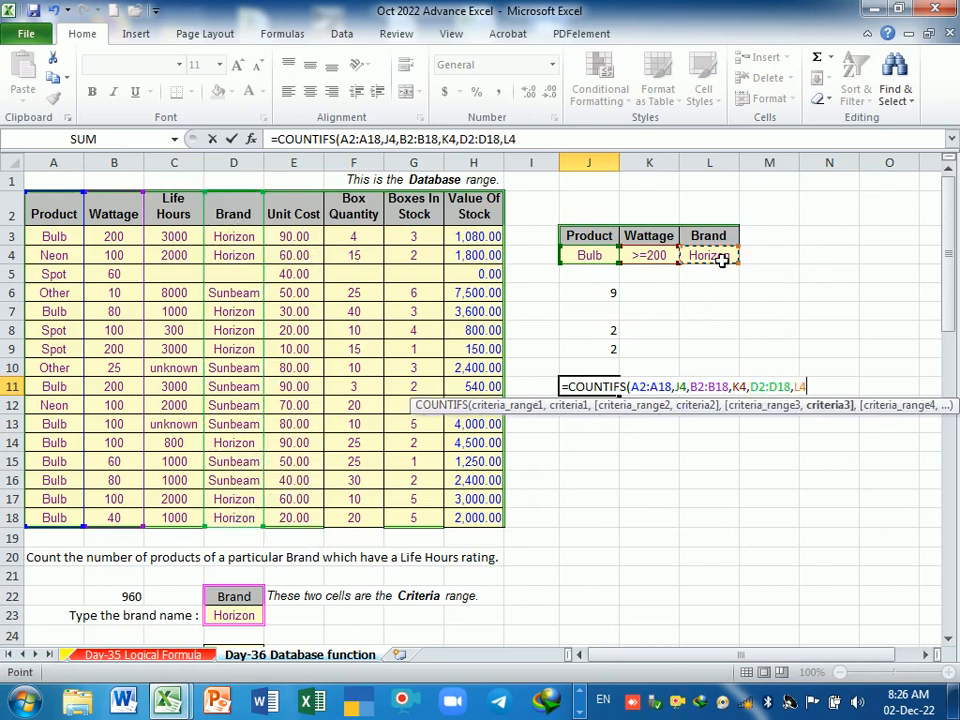
key(Return)
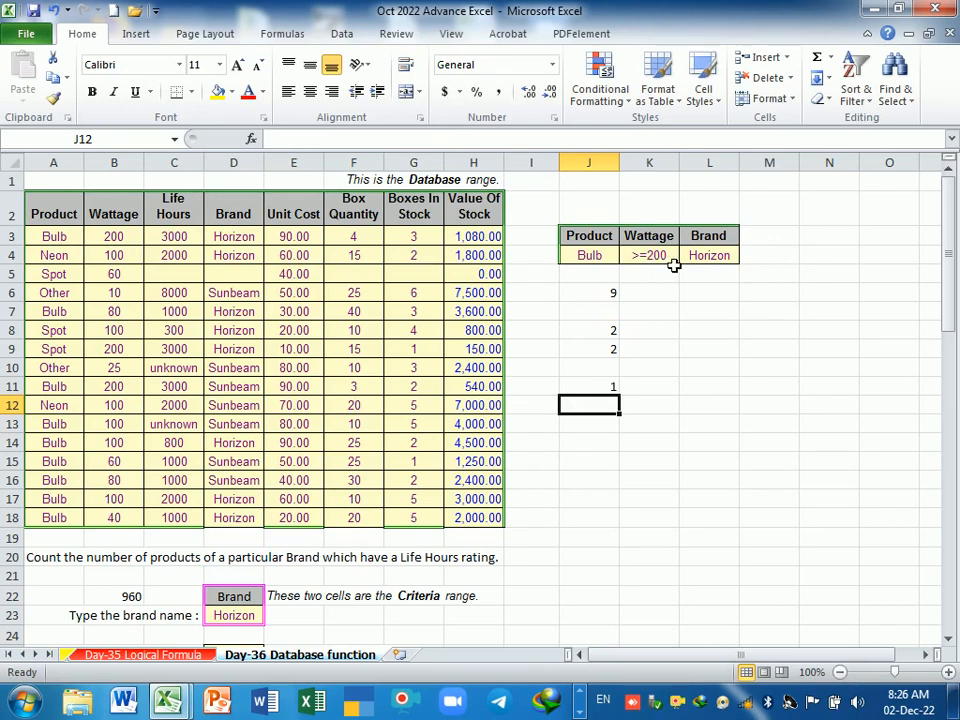
Start a DCOUNT formula in J7 with the whole table A2:H18 as the database argument
click(730, 263)
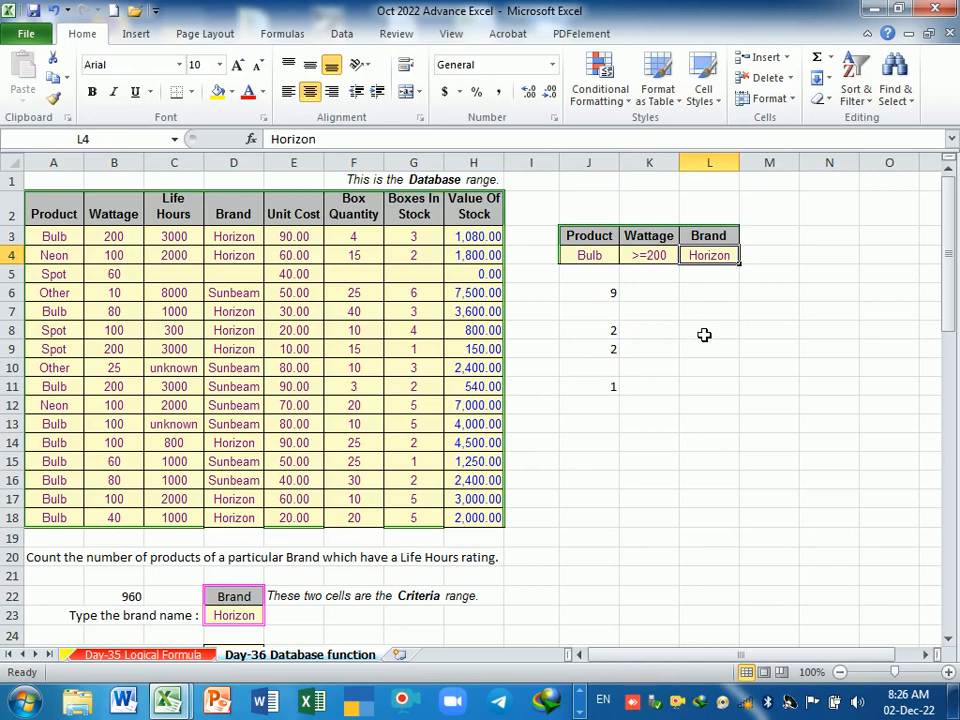
scroll(684, 345, up, 1)
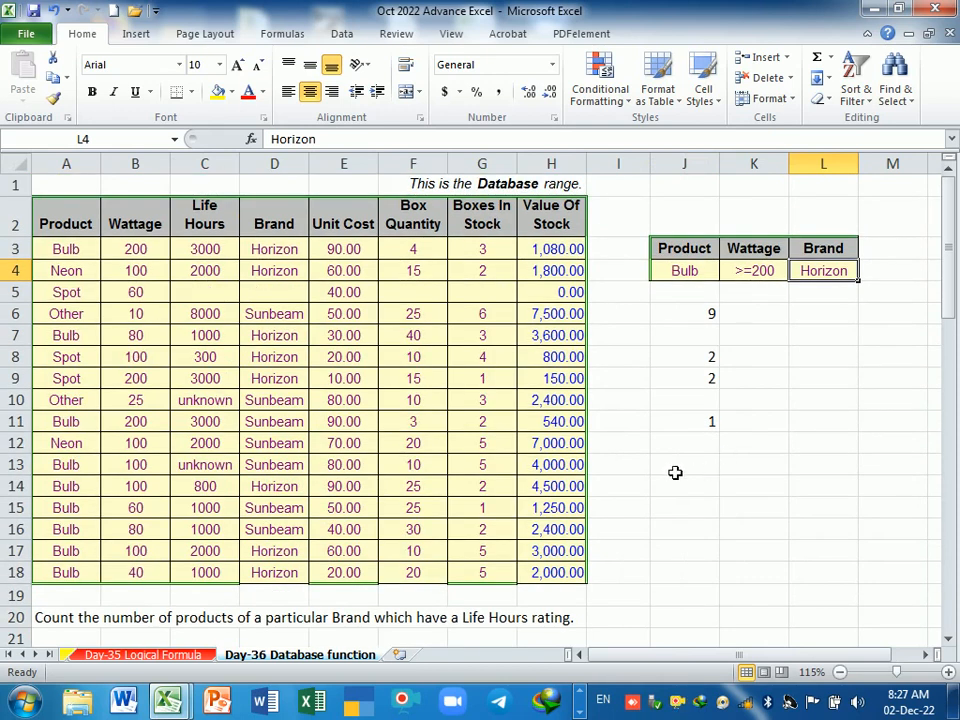
click(681, 339)
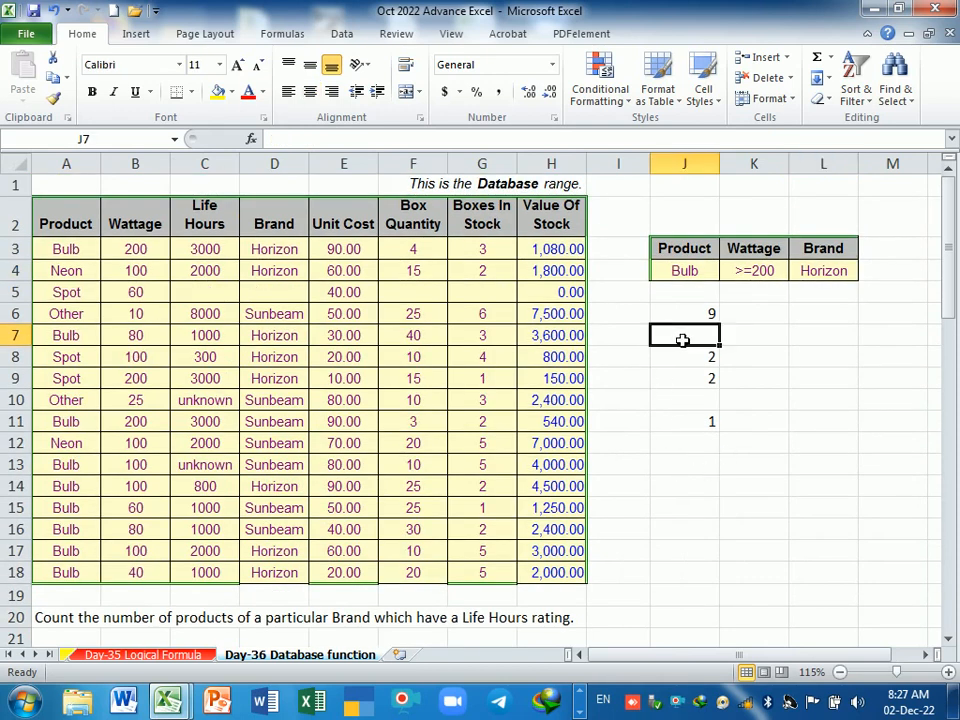
text(=dcount)
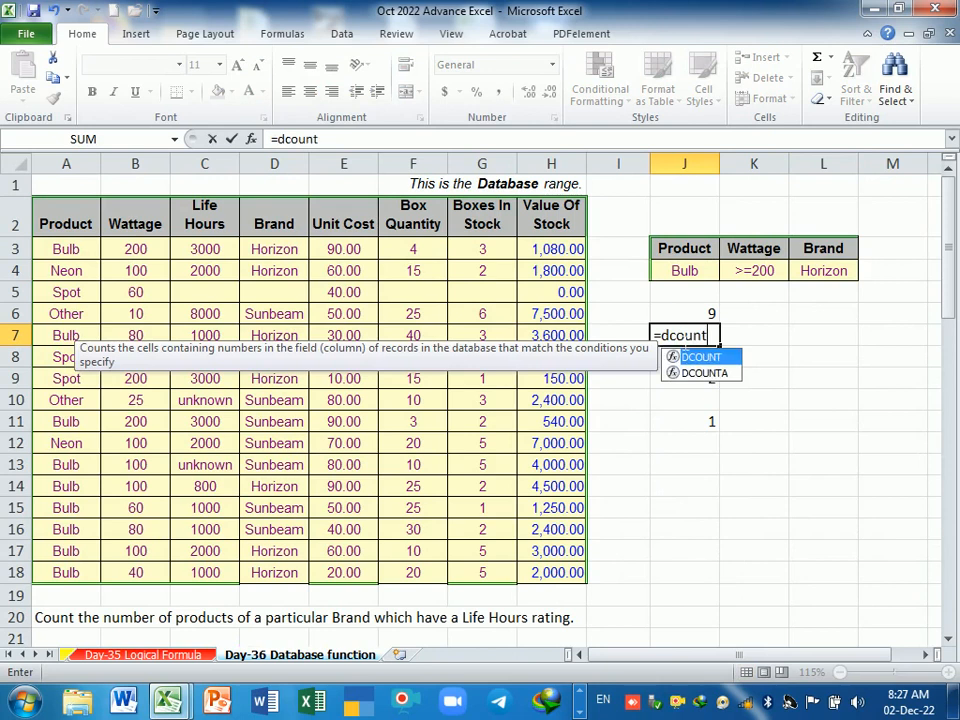
key(Tab)
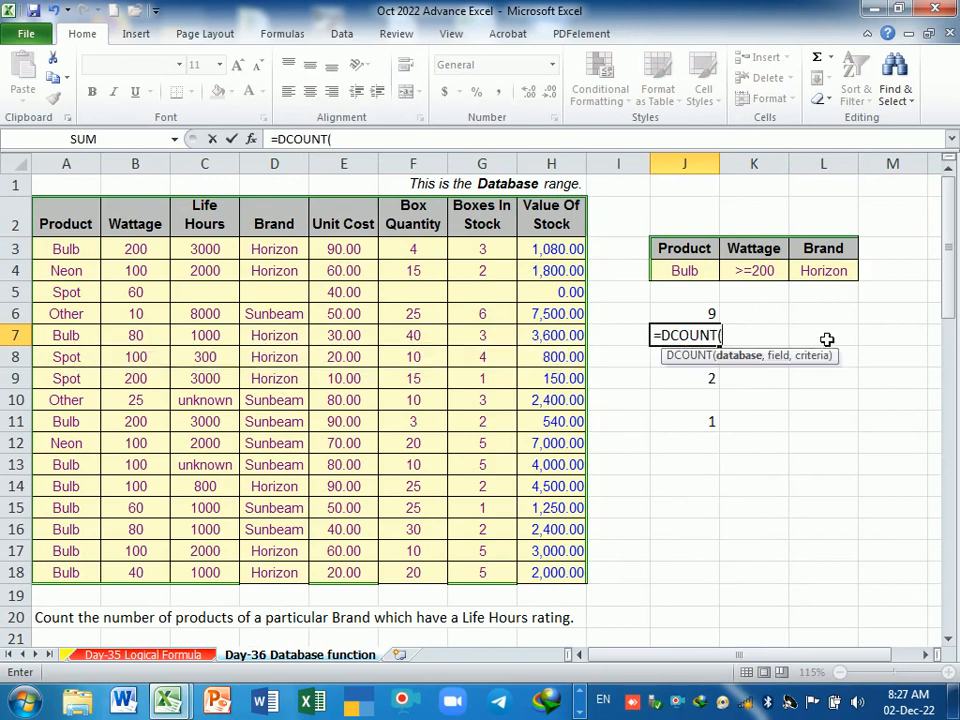
drag(60, 216, 545, 585)
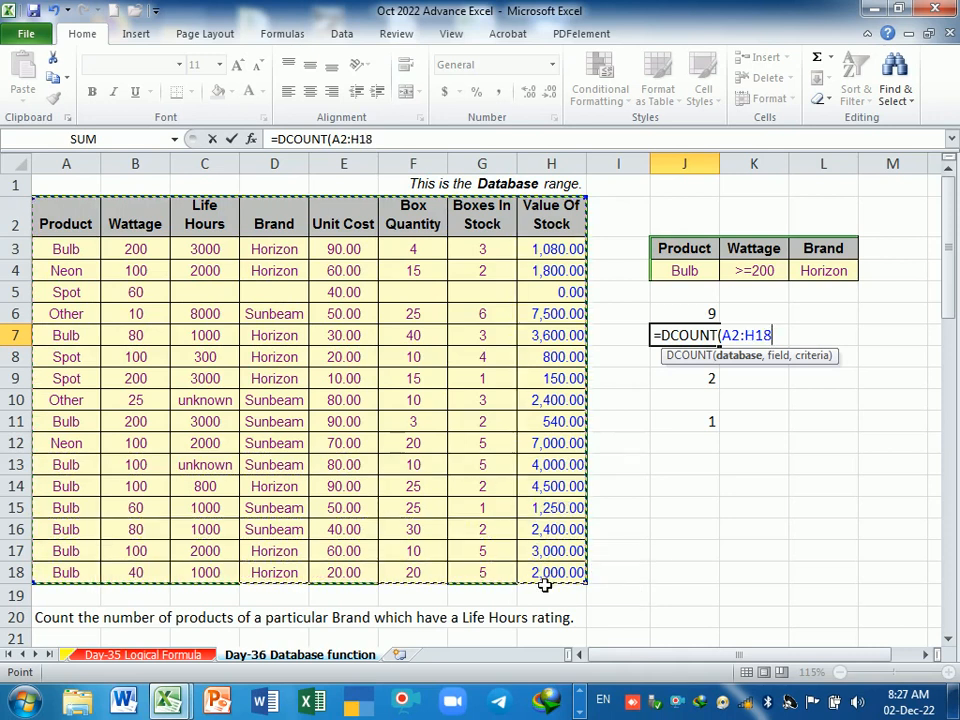
text(,)
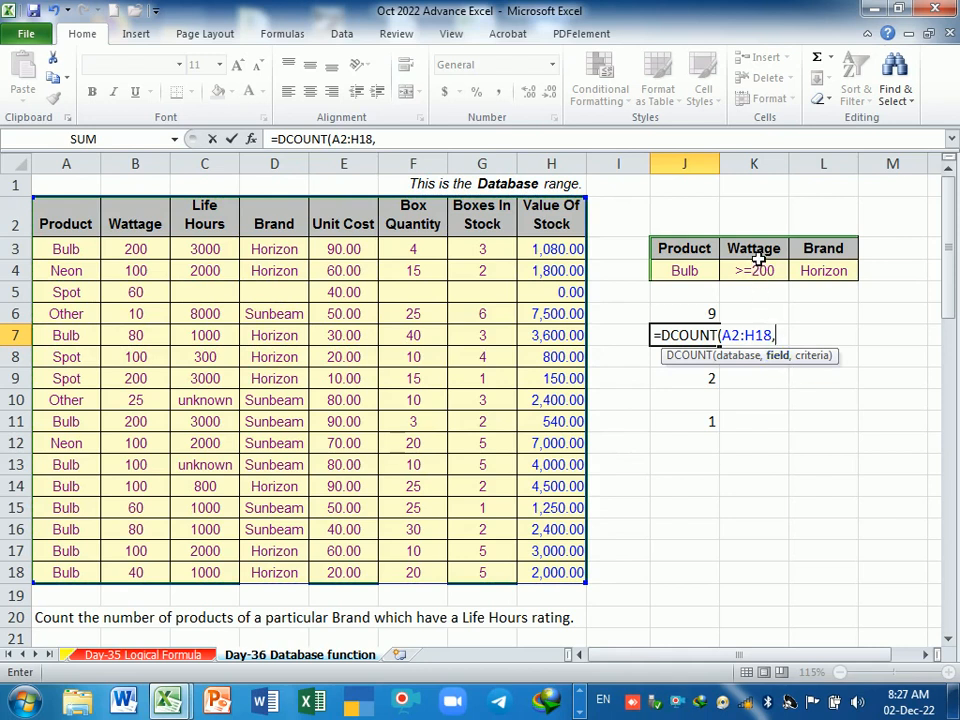
Complete the DCOUNT formula in J7 with the Wattage heading B2 as field and J3:L4 as criteria
click(146, 231)
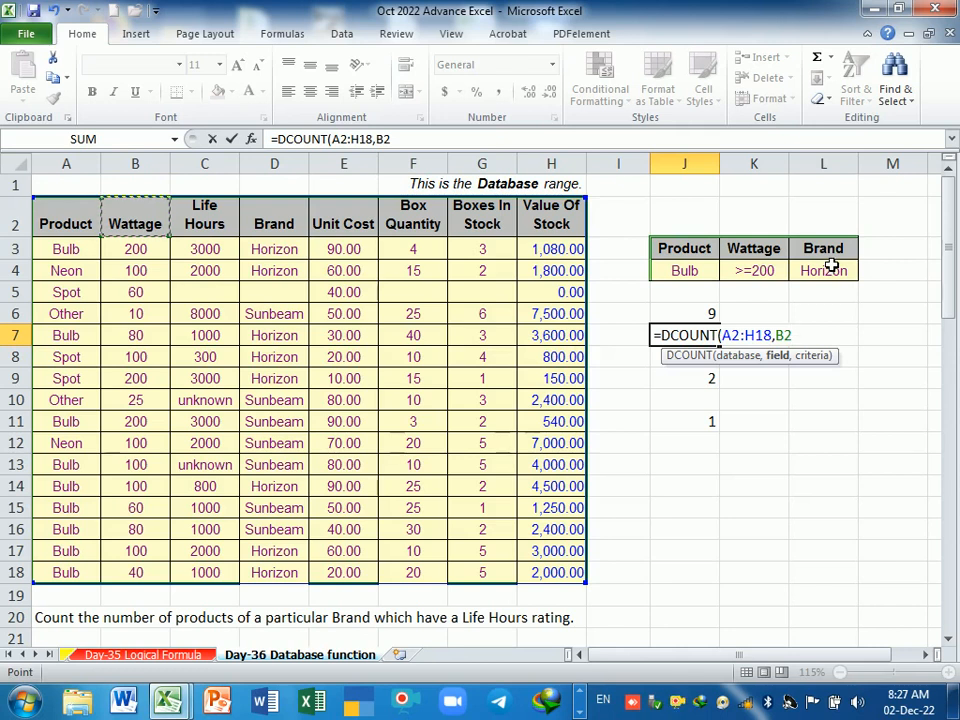
text(,)
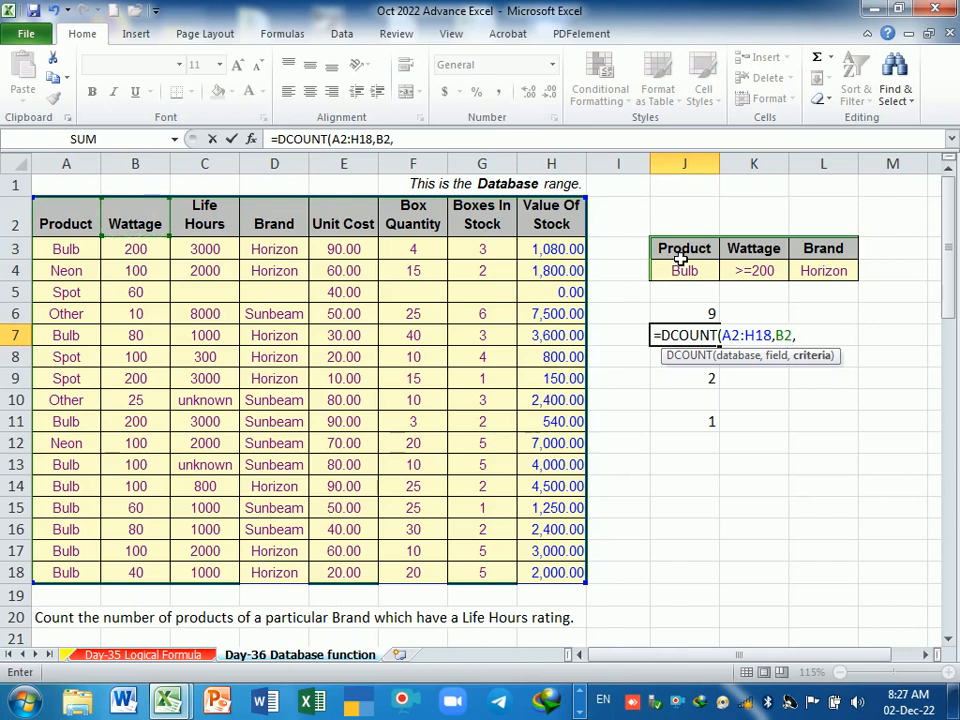
drag(679, 246, 830, 275)
key(Return)
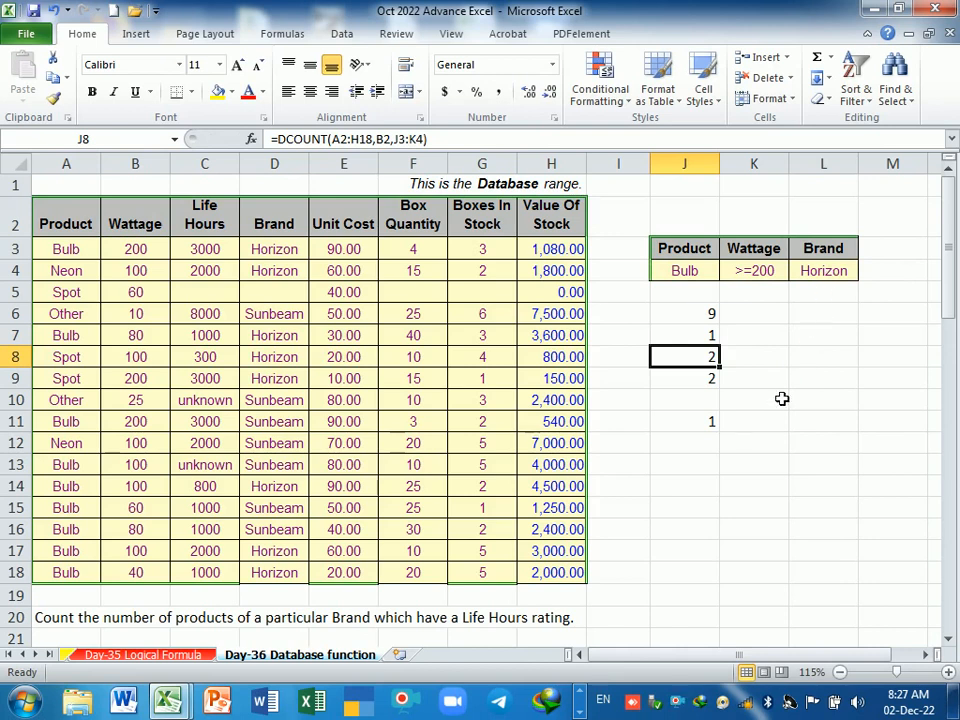
Compare the range and criterion pairs of the COUNTIFS formula in J11 with the single criteria block J3:L4
double_click(706, 428)
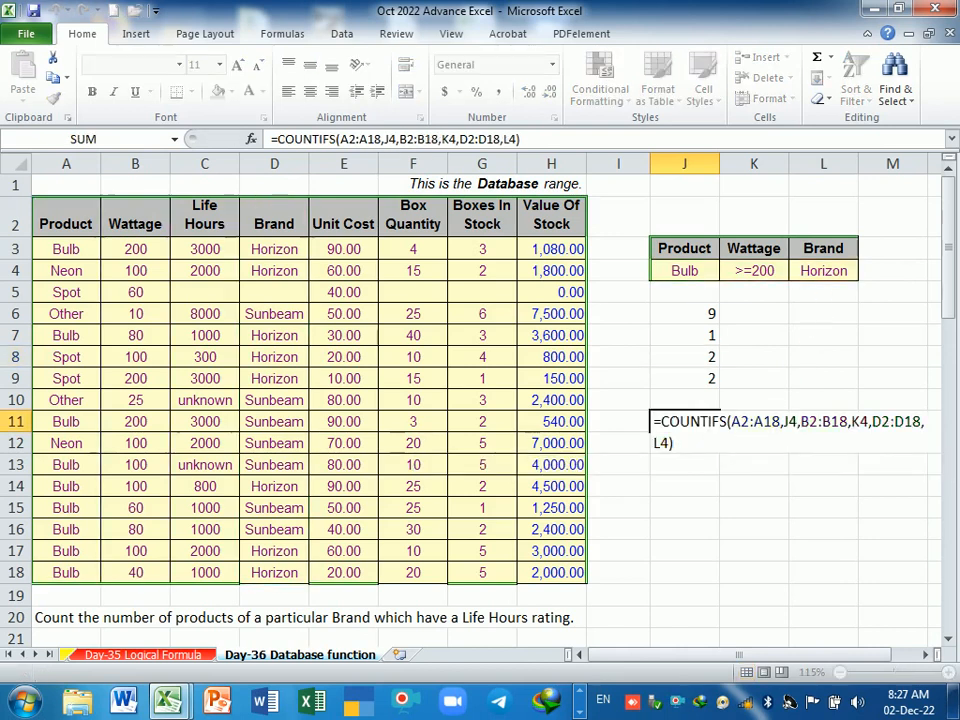
key(Return)
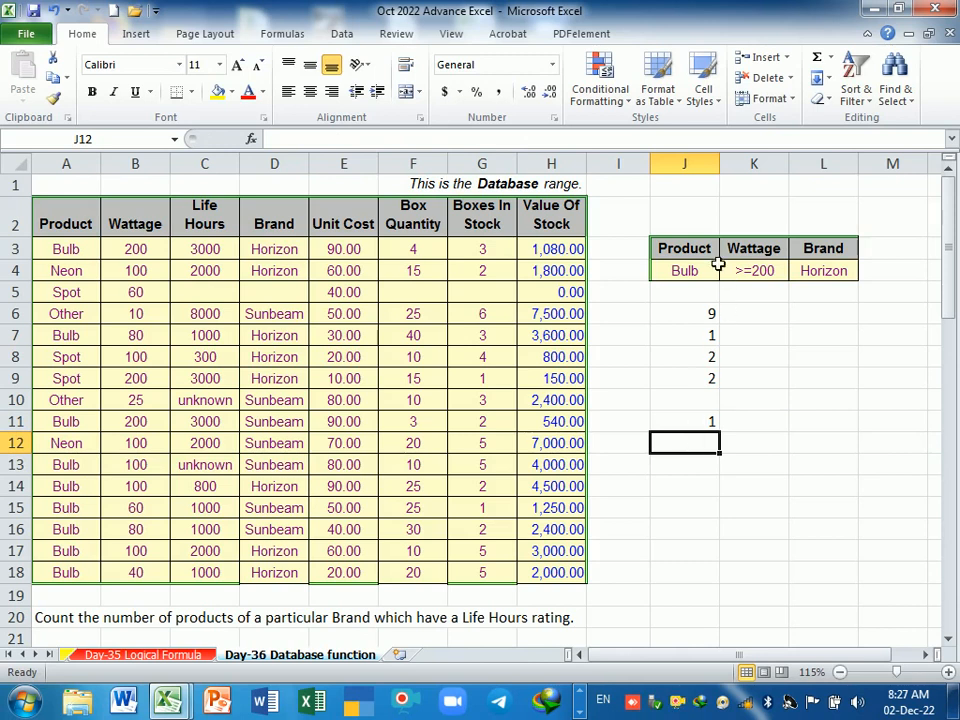
drag(701, 252, 819, 272)
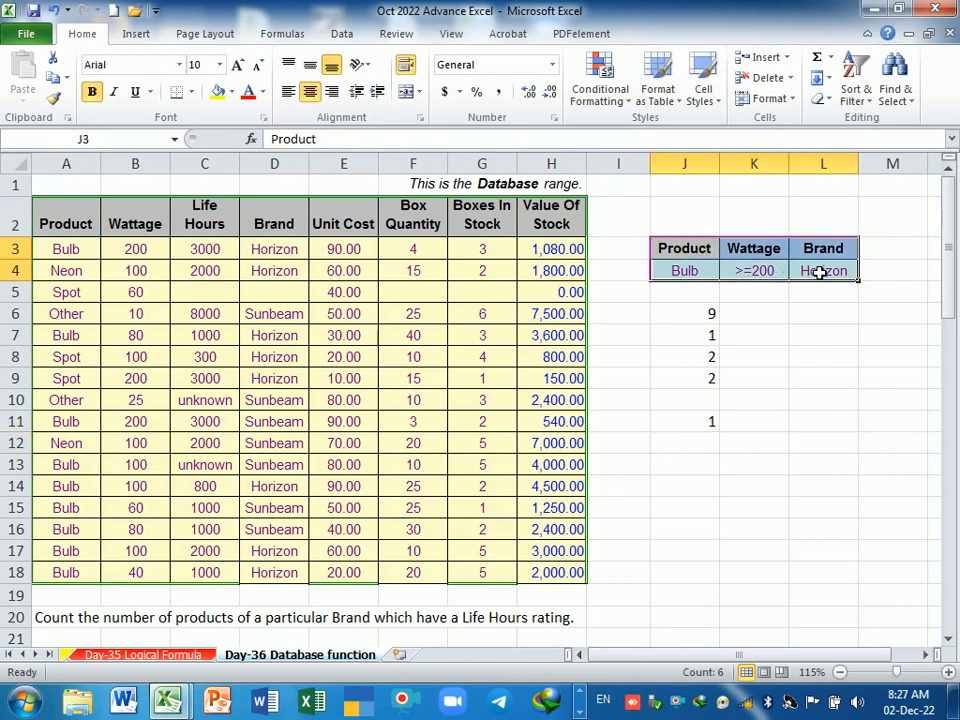
click(762, 298)
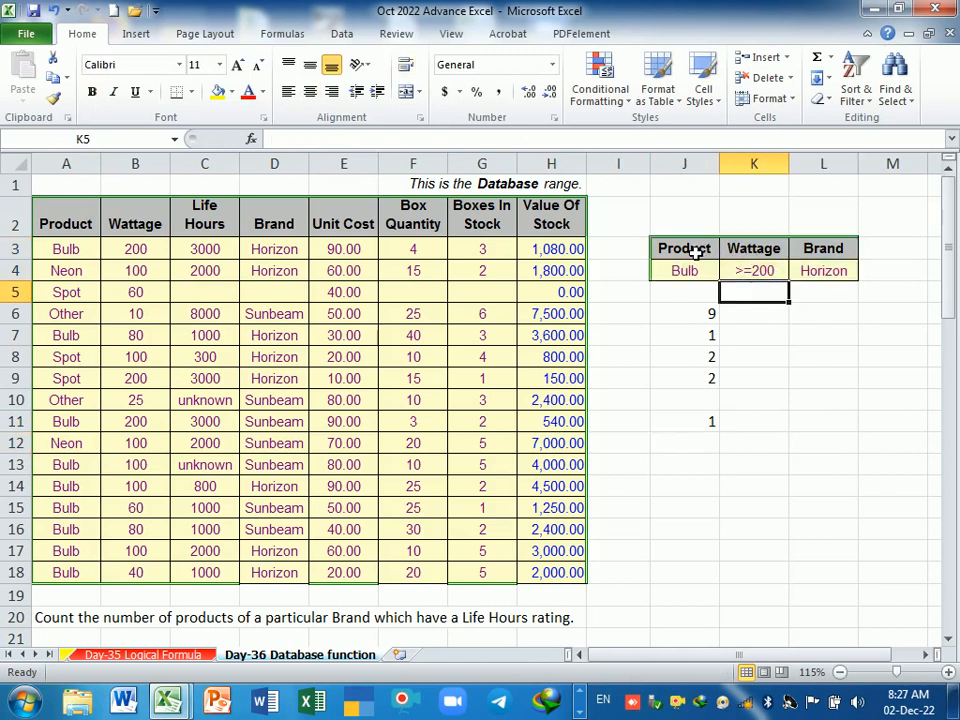
drag(686, 252, 800, 276)
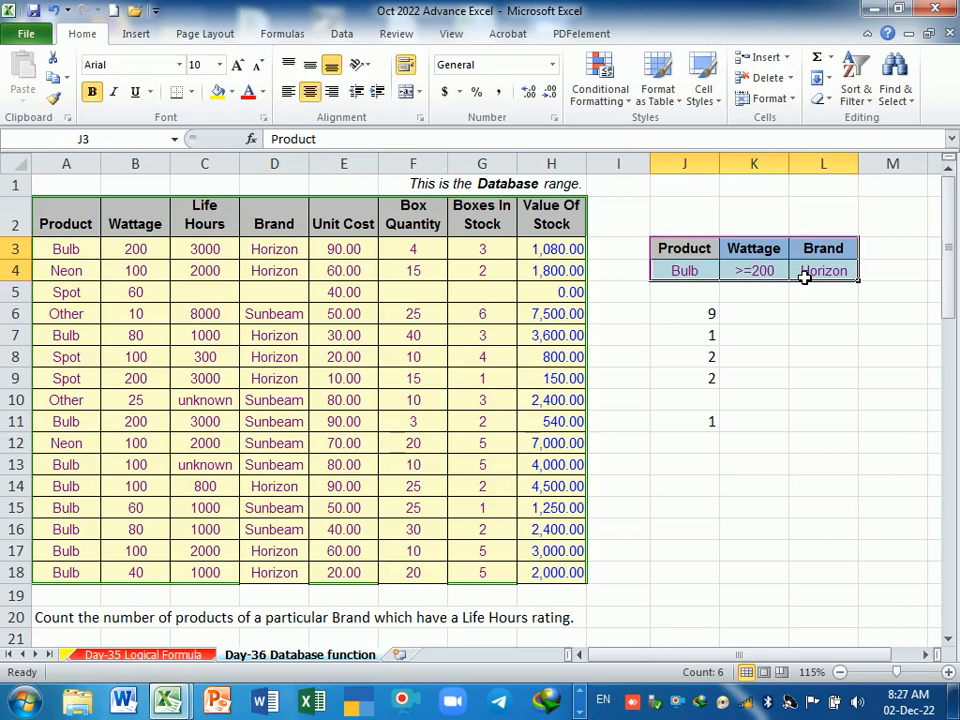
Examine the Brand, Product and Unit Cost columns of the stock table as possible criteria fields
click(335, 292)
drag(276, 226, 291, 360)
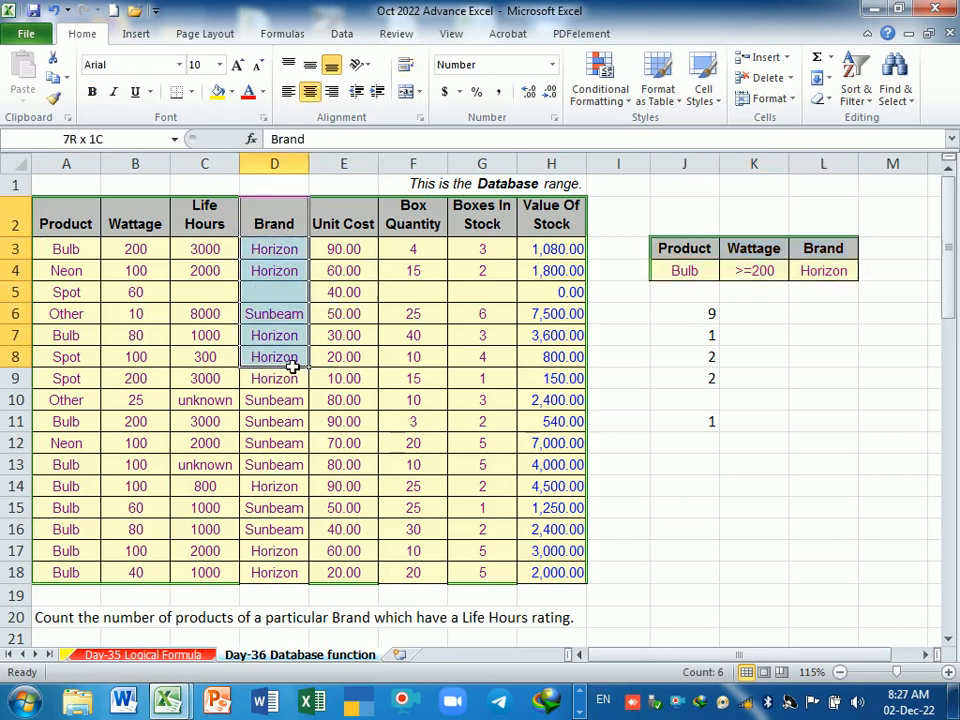
drag(66, 224, 70, 292)
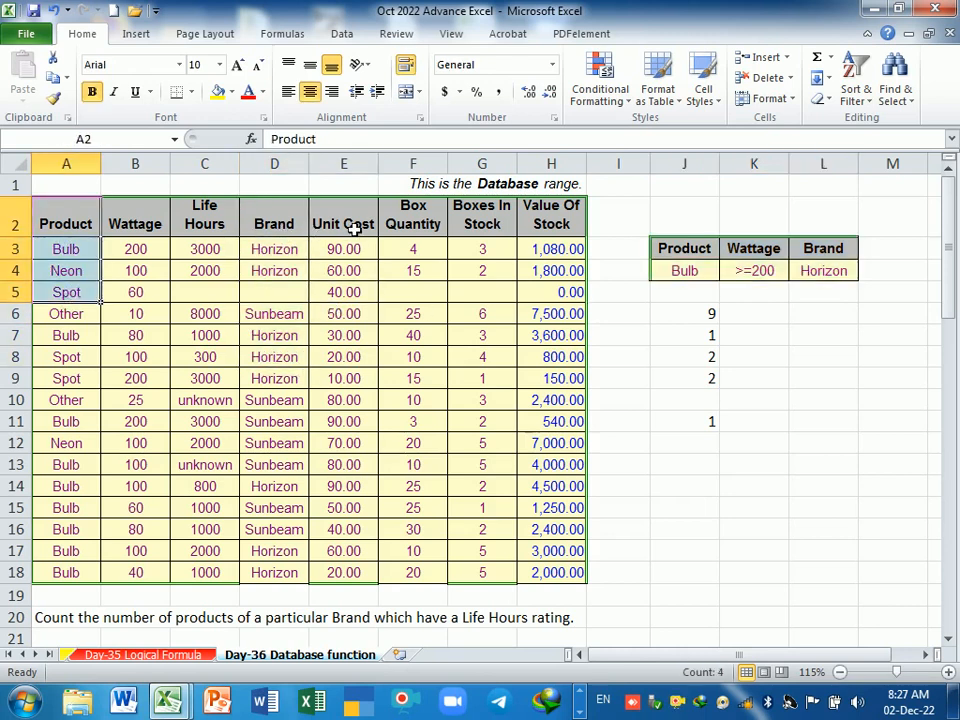
drag(358, 218, 372, 378)
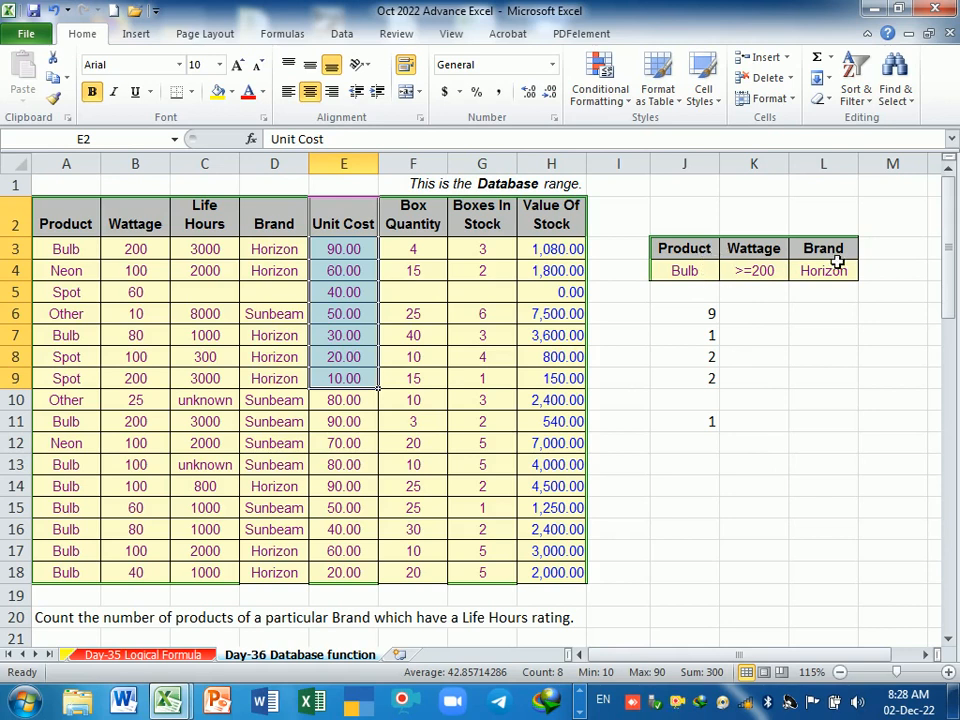
Copy the Brand criterion from L3:L4 to J12:J13 and the Wattage criterion from K3:K4 to K12:K13
drag(836, 251, 843, 273)
key(ctrl+c)
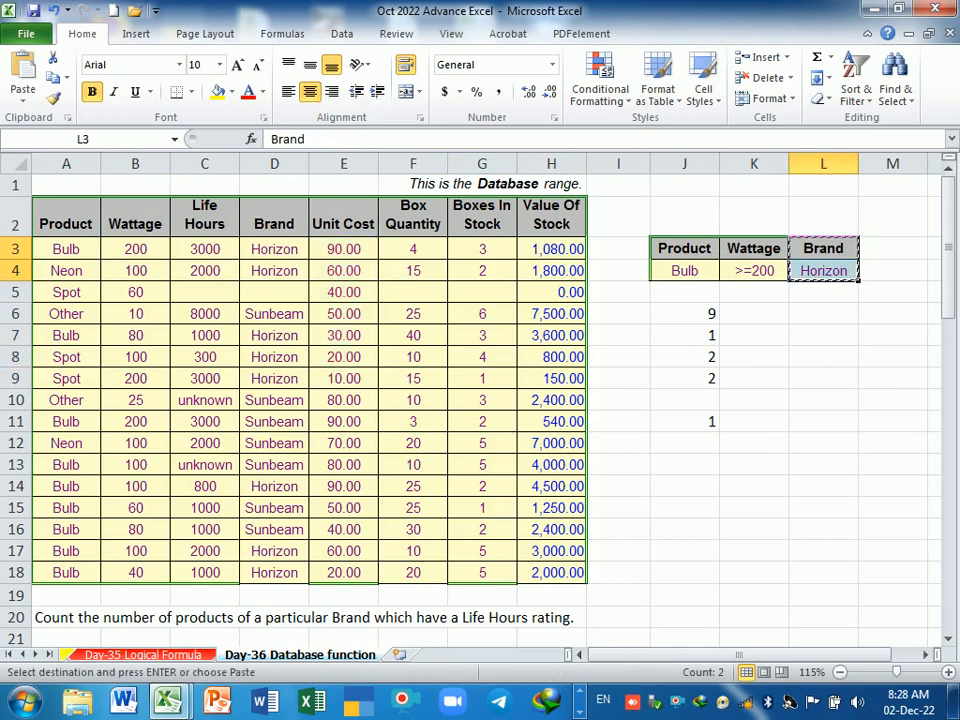
click(672, 447)
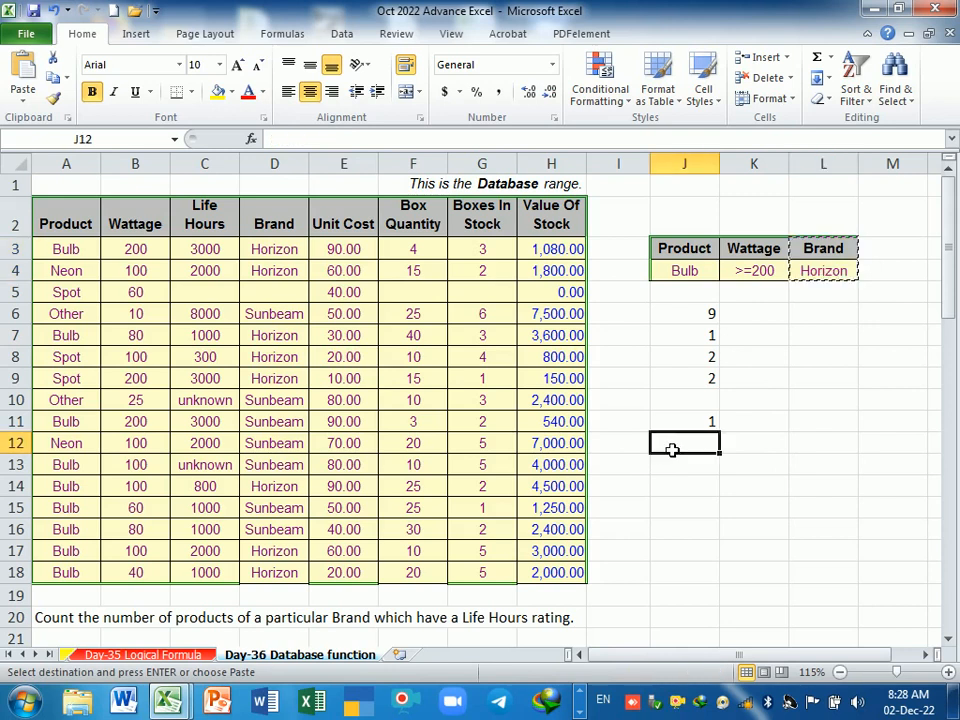
key(ctrl+v)
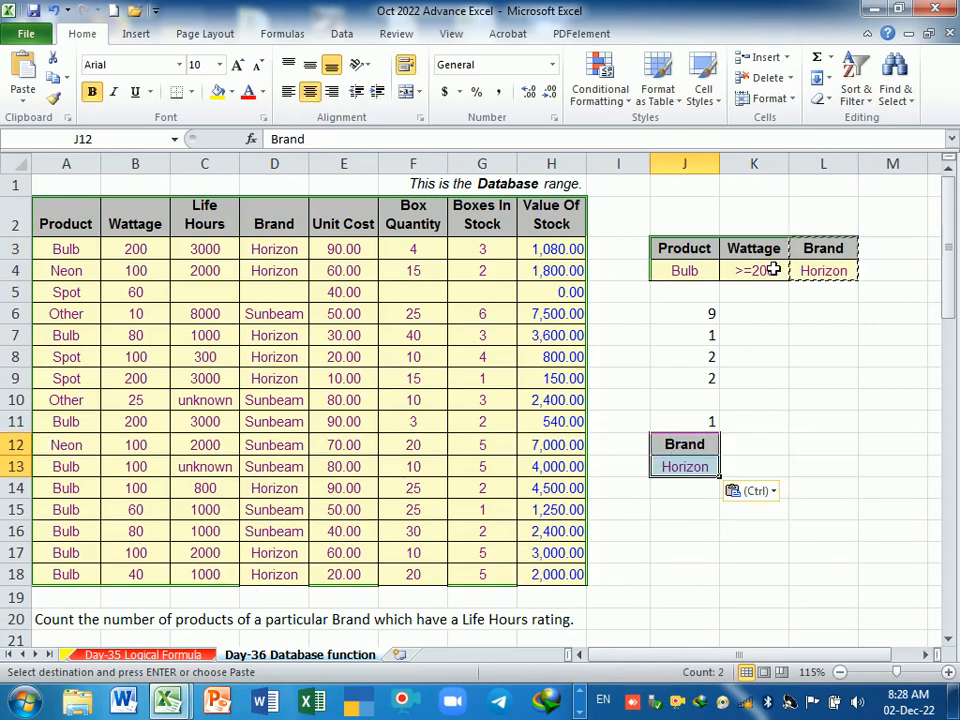
drag(754, 250, 778, 276)
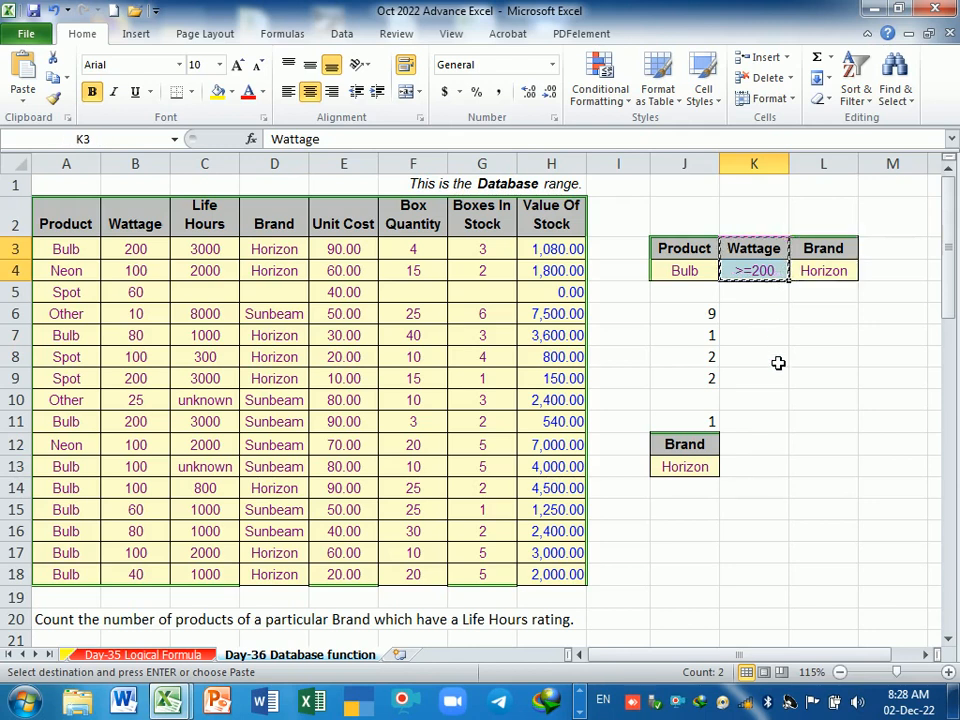
click(766, 443)
key(Return)
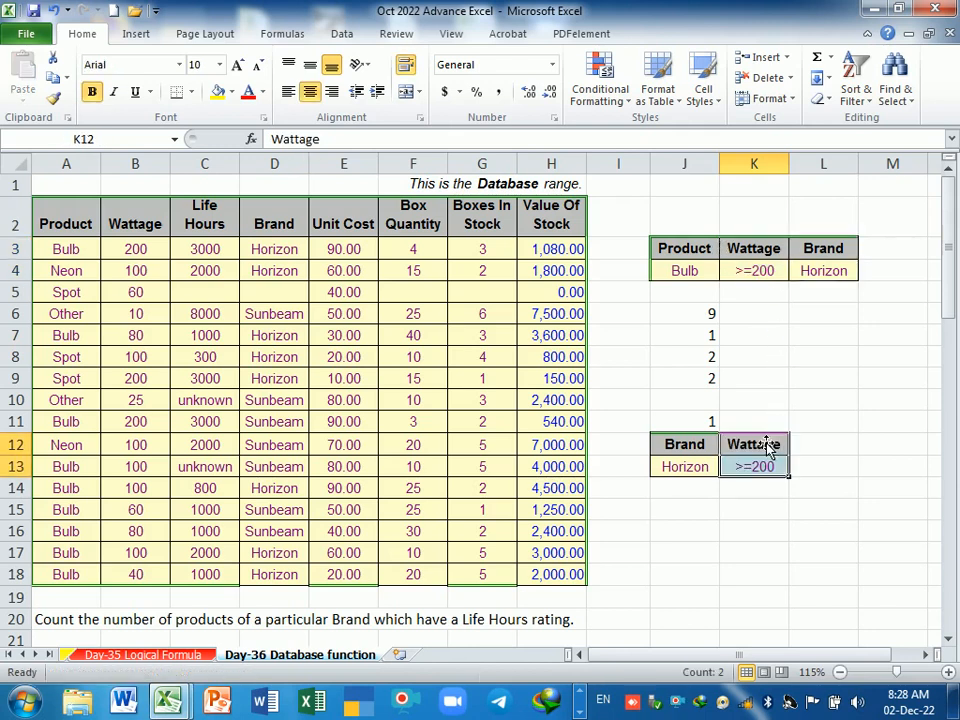
Add a second Wattage heading in L12 of the new criteria block and enter the criterion <200 in L13
click(838, 447)
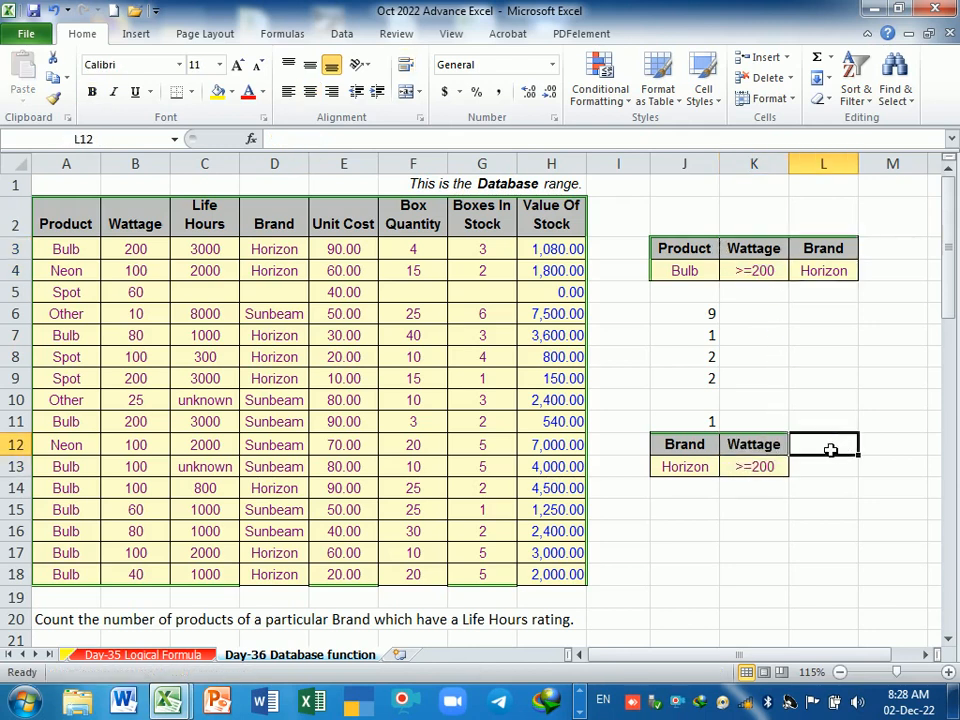
key(ctrl+v)
click(827, 470)
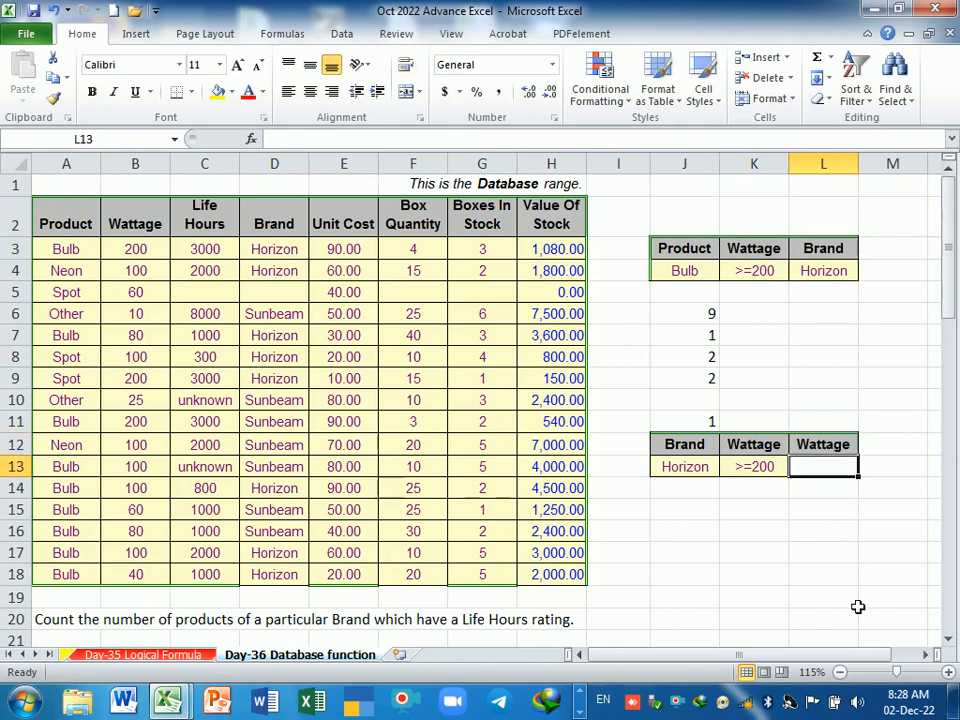
text(<200)
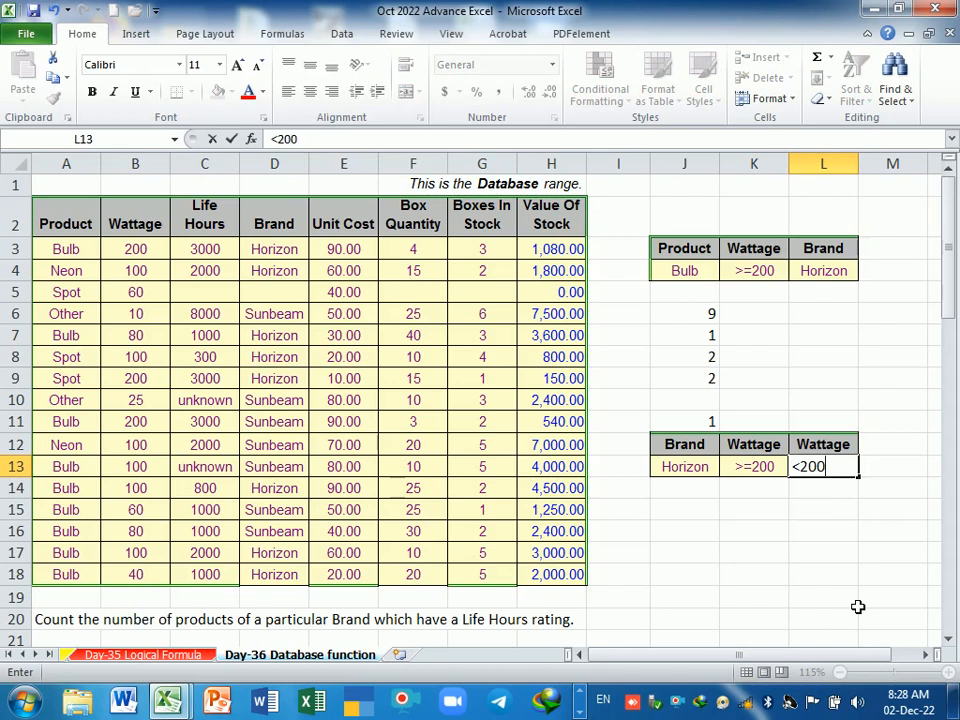
key(Return)
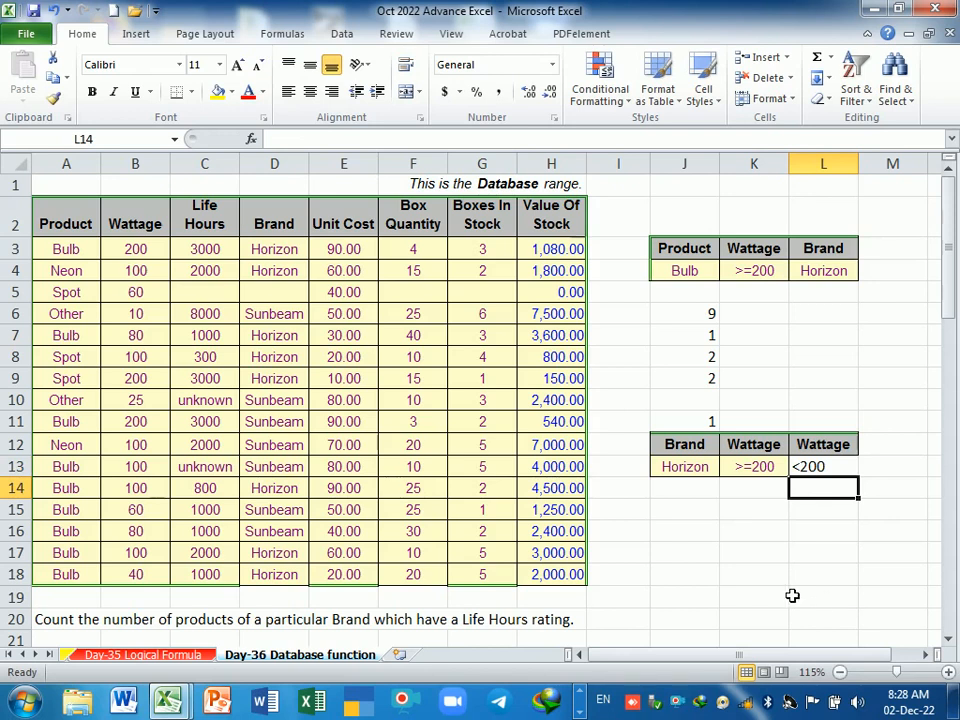
Replace the second Wattage criterion in L13 with <1000 as the upper limit beside >=200
click(689, 474)
drag(689, 474, 740, 474)
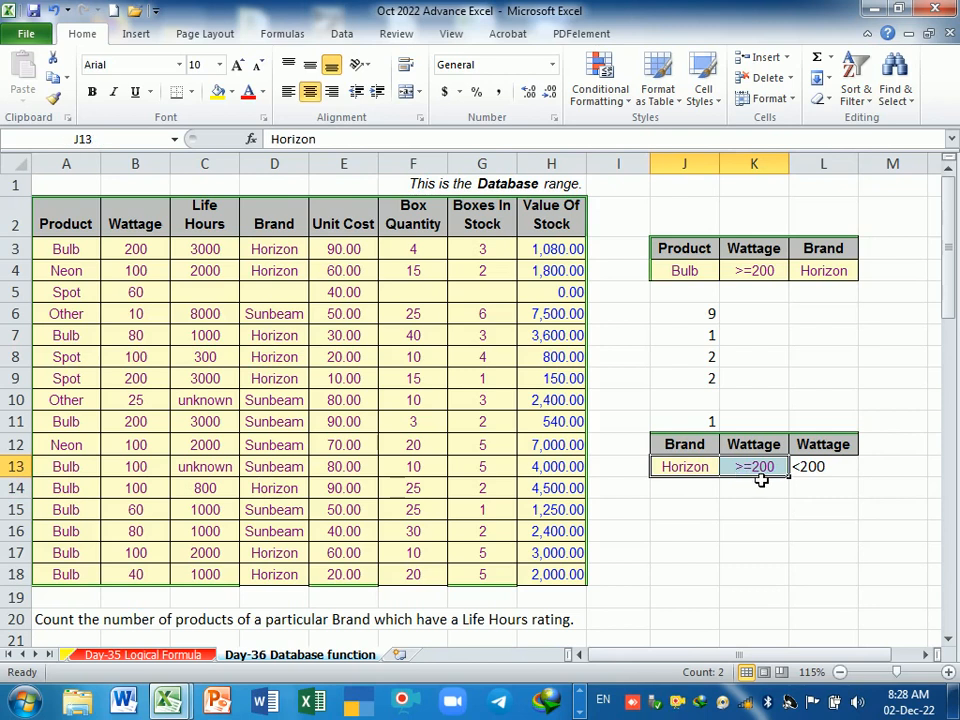
click(844, 477)
click(780, 489)
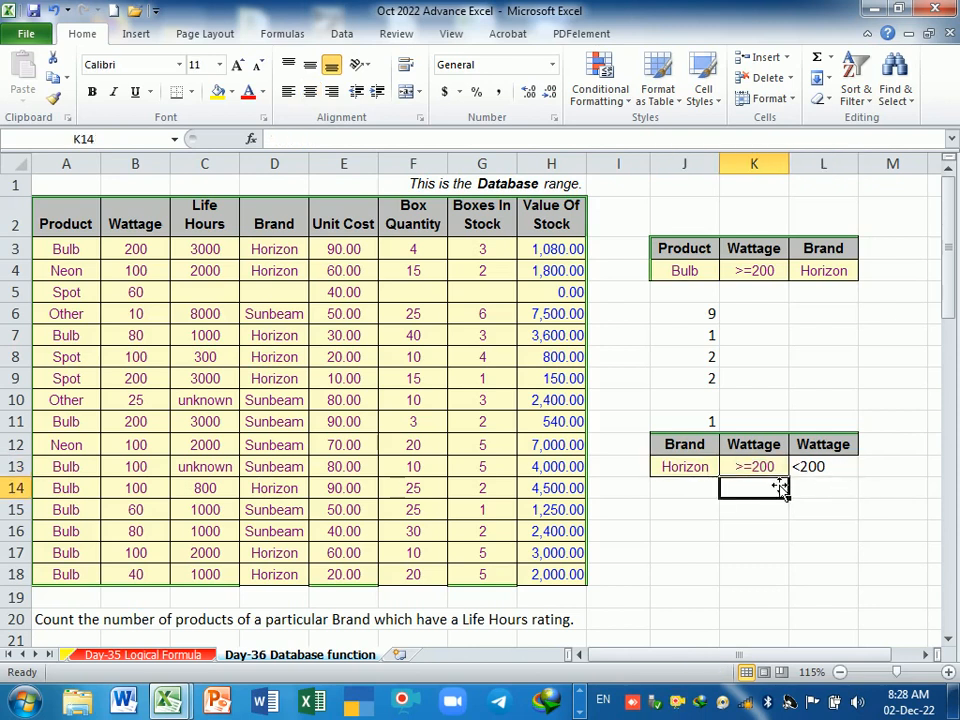
click(776, 477)
click(776, 506)
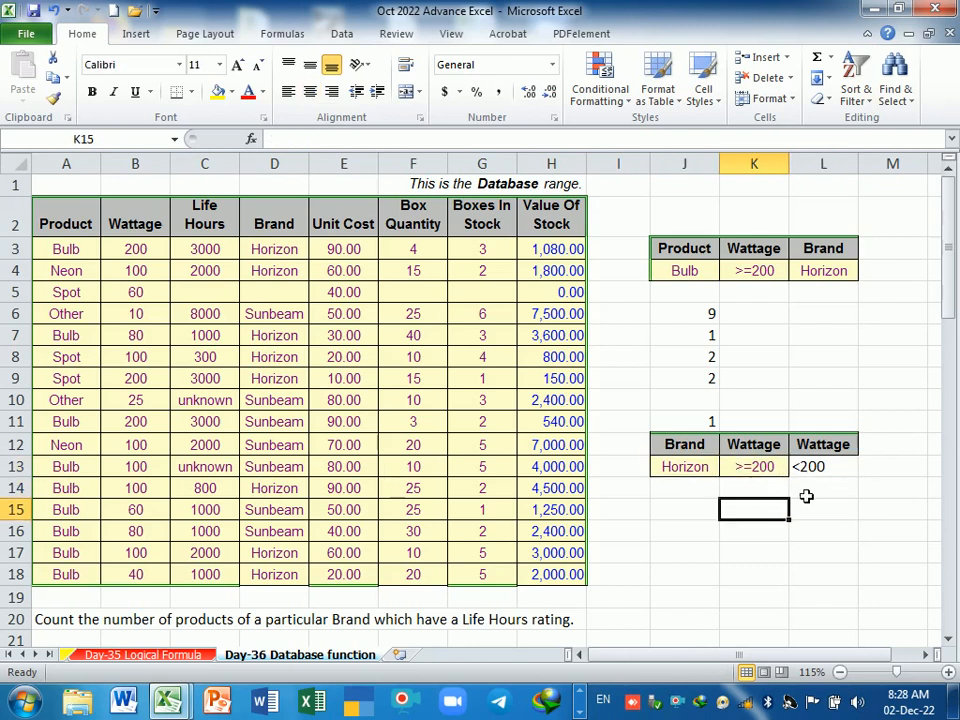
click(831, 474)
key(Delete)
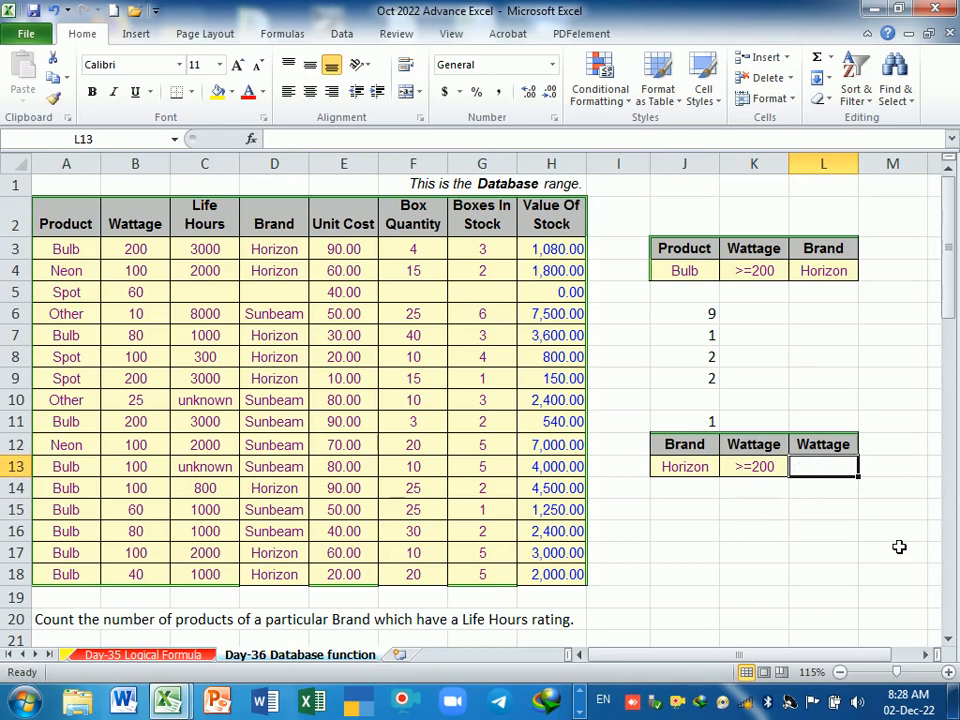
text(<)
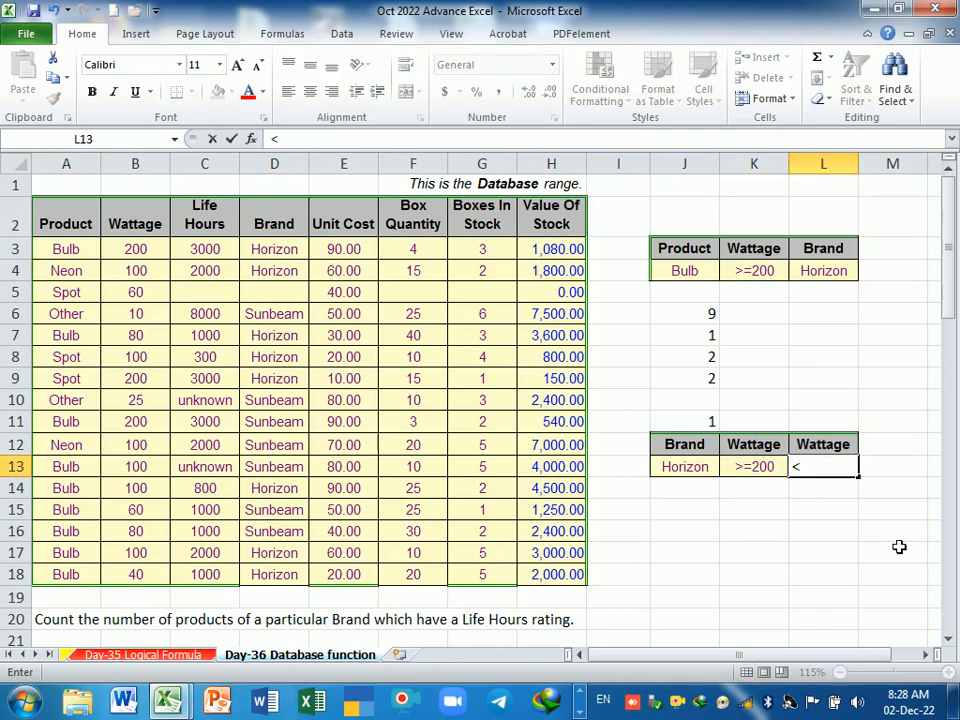
text(1000)
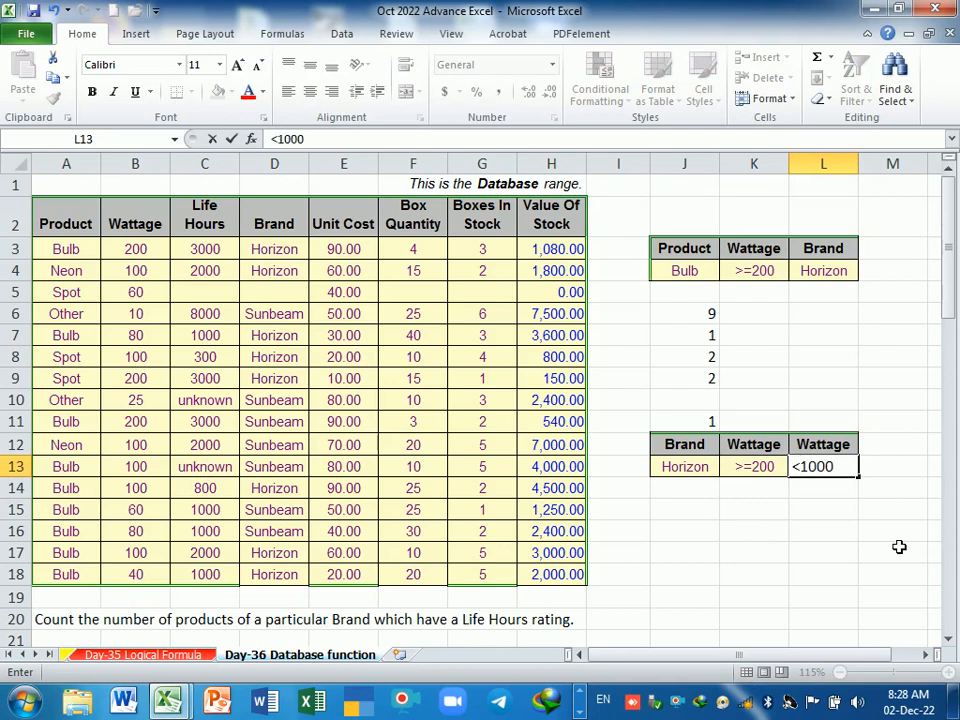
key(Return)
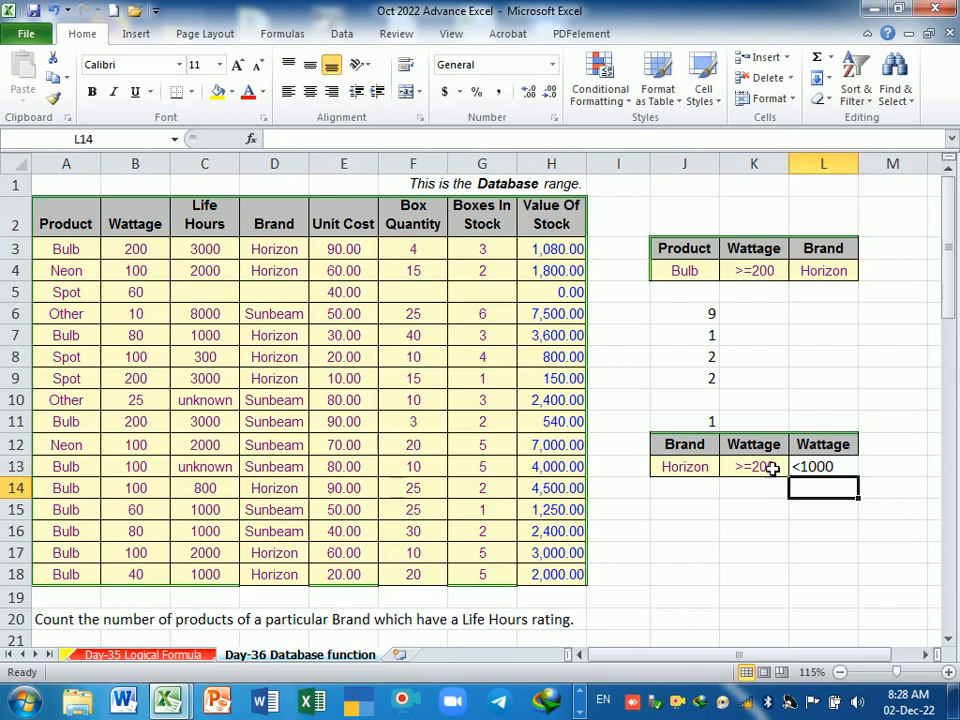
Make the upper Wattage limit in L13 inclusive by changing the criterion to <=1000
click(810, 468)
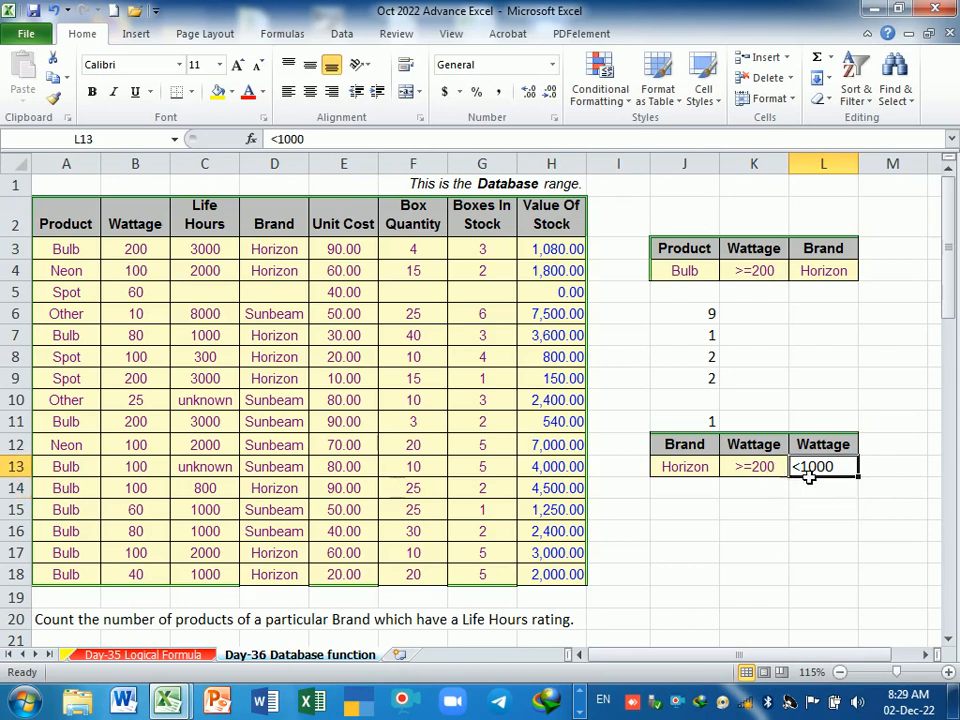
key(F2)
key(Left)
key(Left)
key(Left)
key(Left)
text(=)
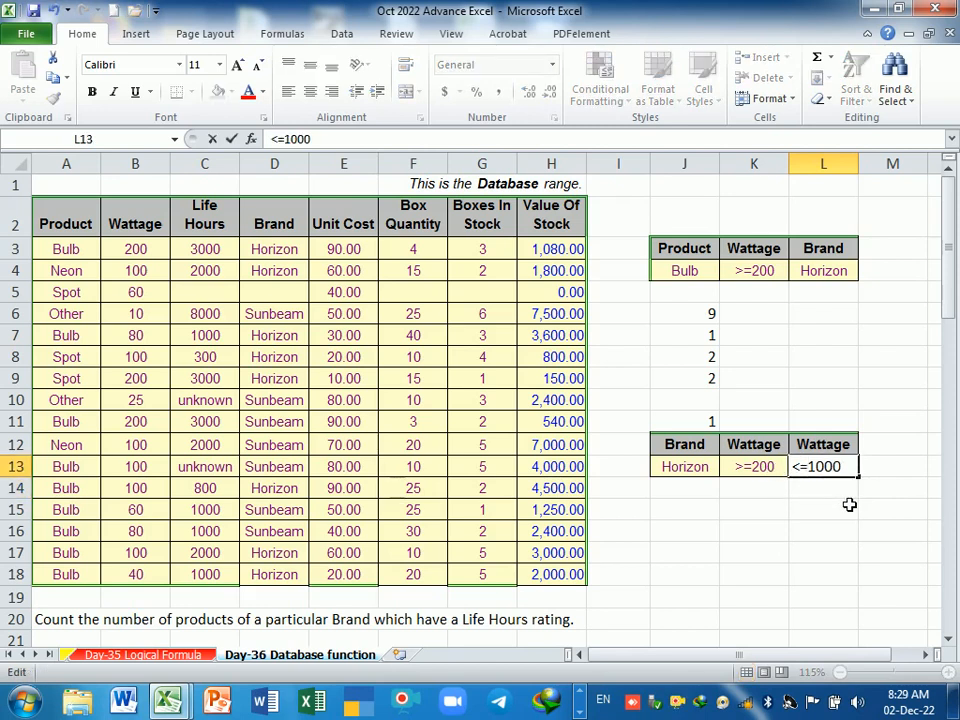
key(Return)
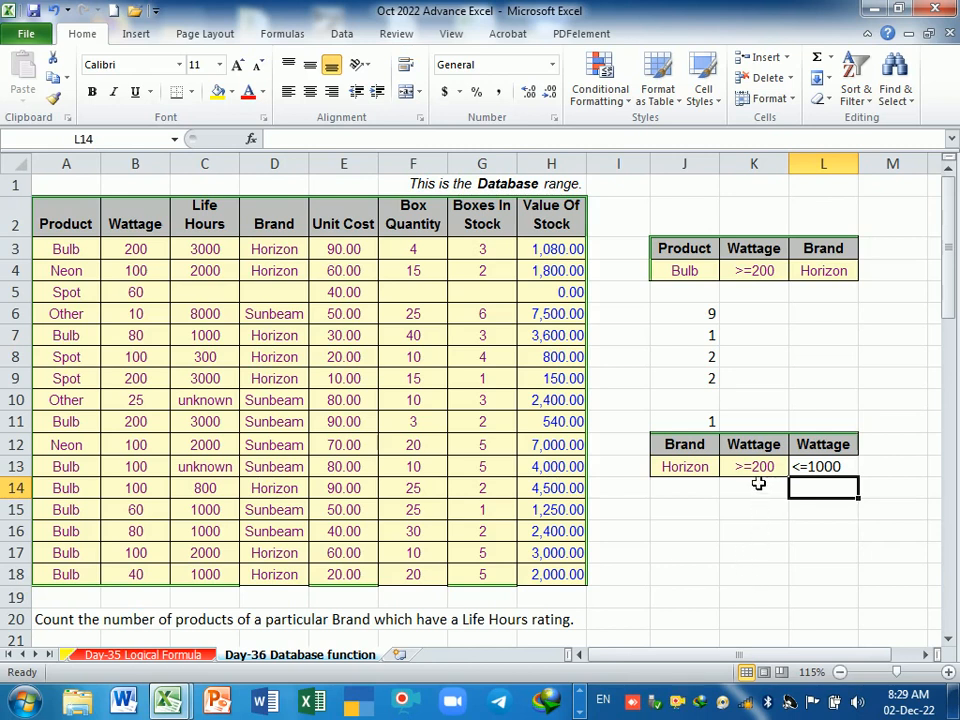
drag(757, 448, 833, 452)
key(Down)
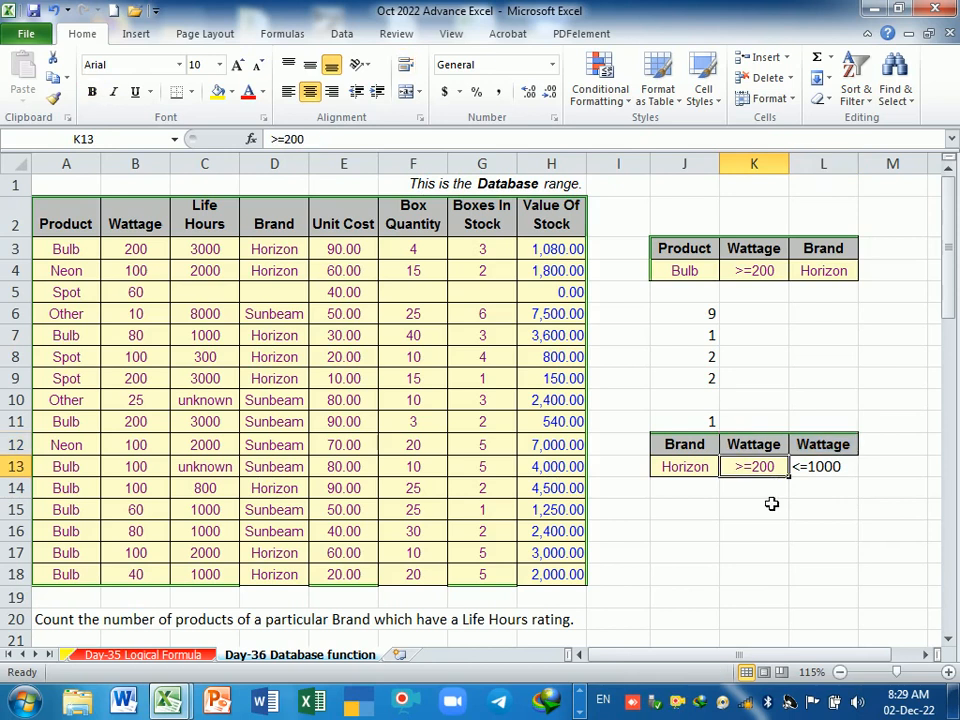
click(771, 489)
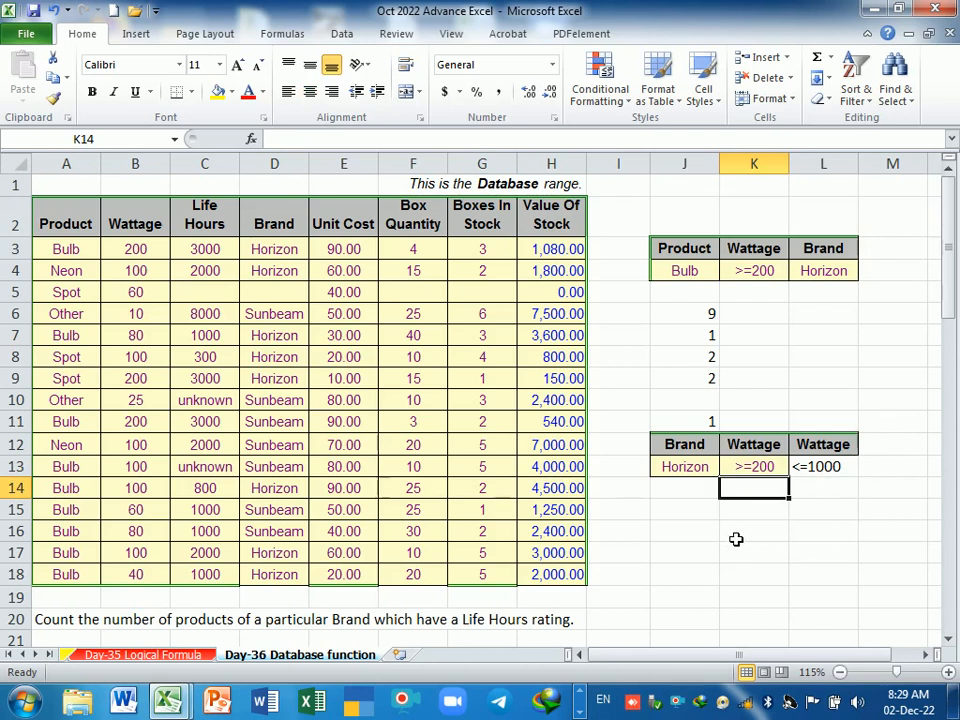
Enter a DCOUNT formula in J15 with A2:H18 as database, the Wattage heading B2 as field and J12:L13 as criteria
click(689, 510)
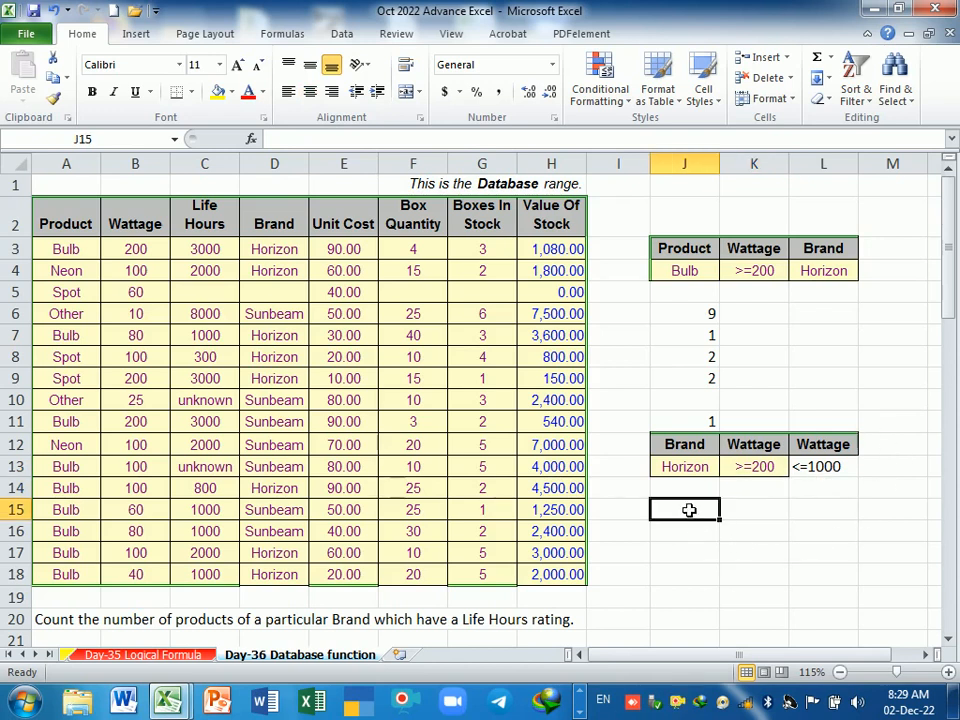
text(=dcoun)
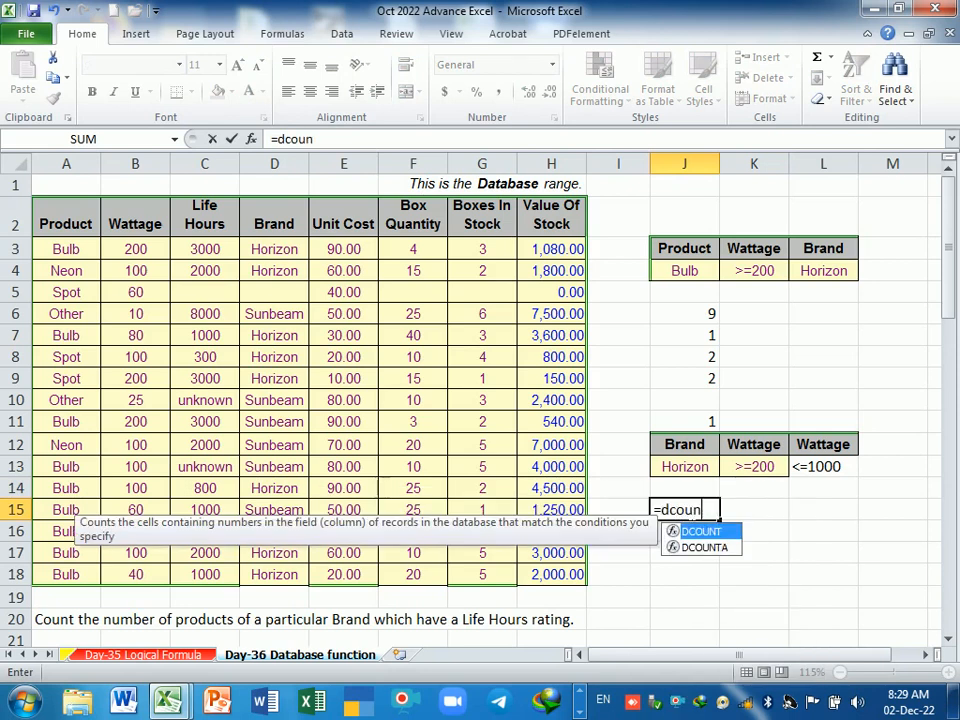
key(Tab)
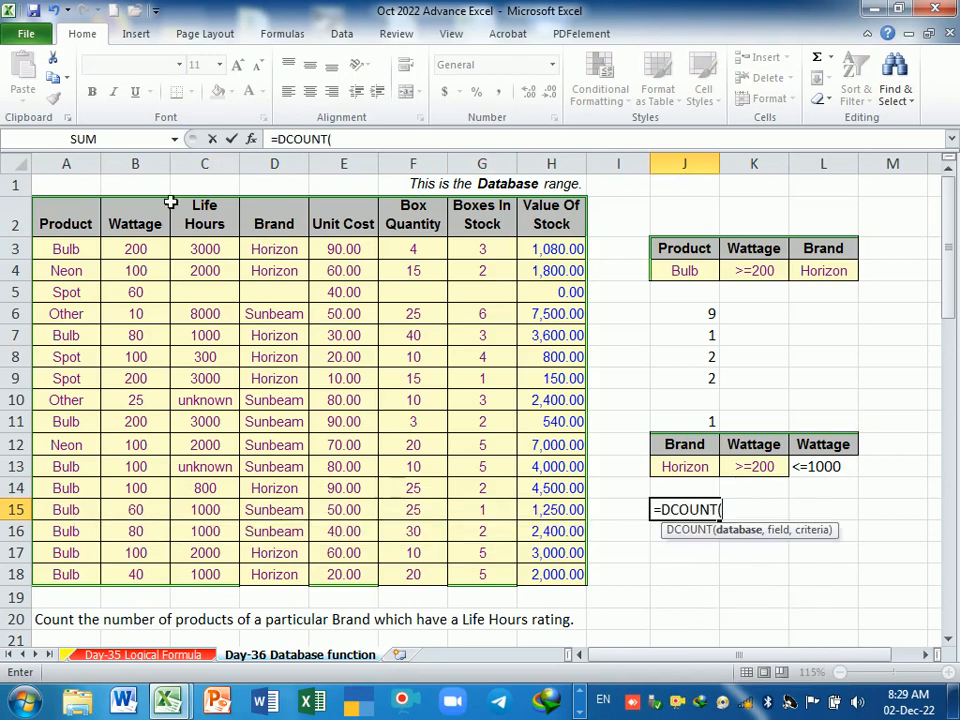
click(60, 220)
drag(60, 220, 581, 578)
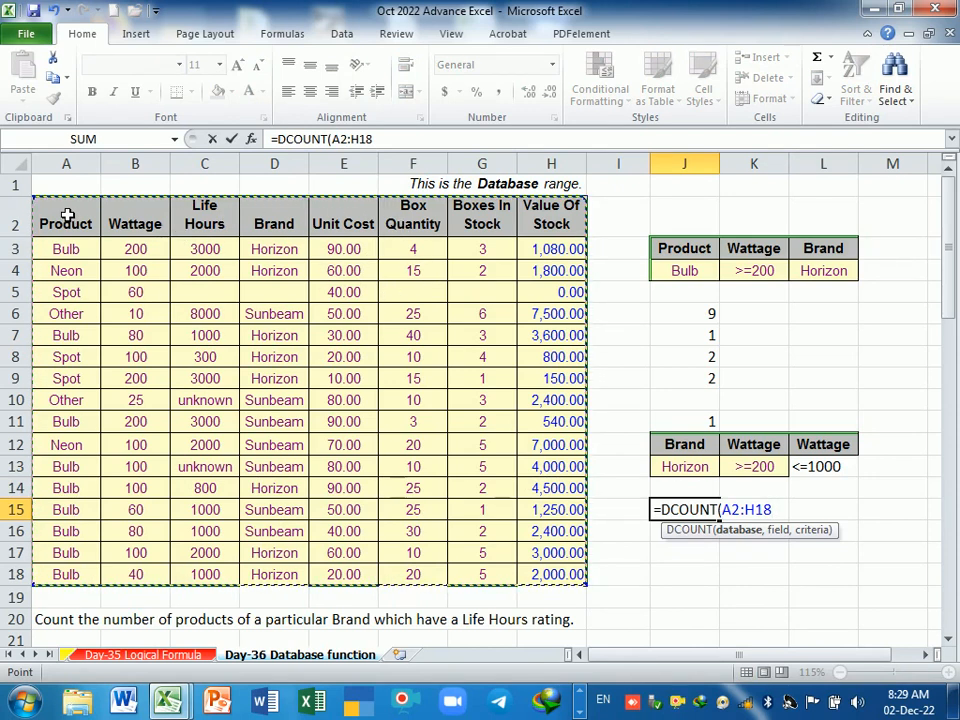
text(,)
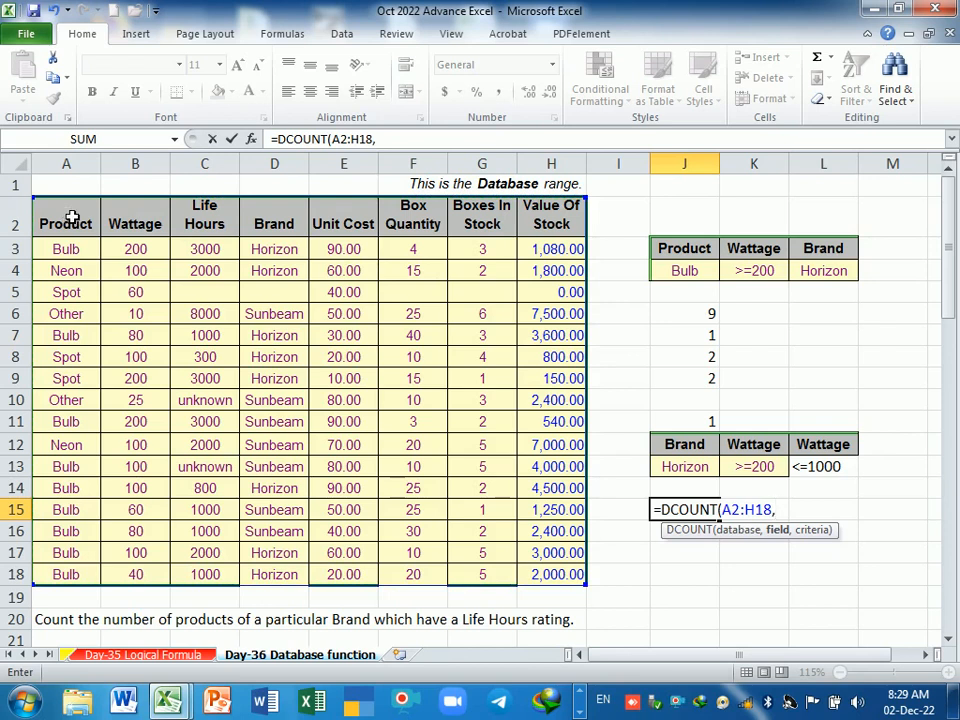
click(133, 218)
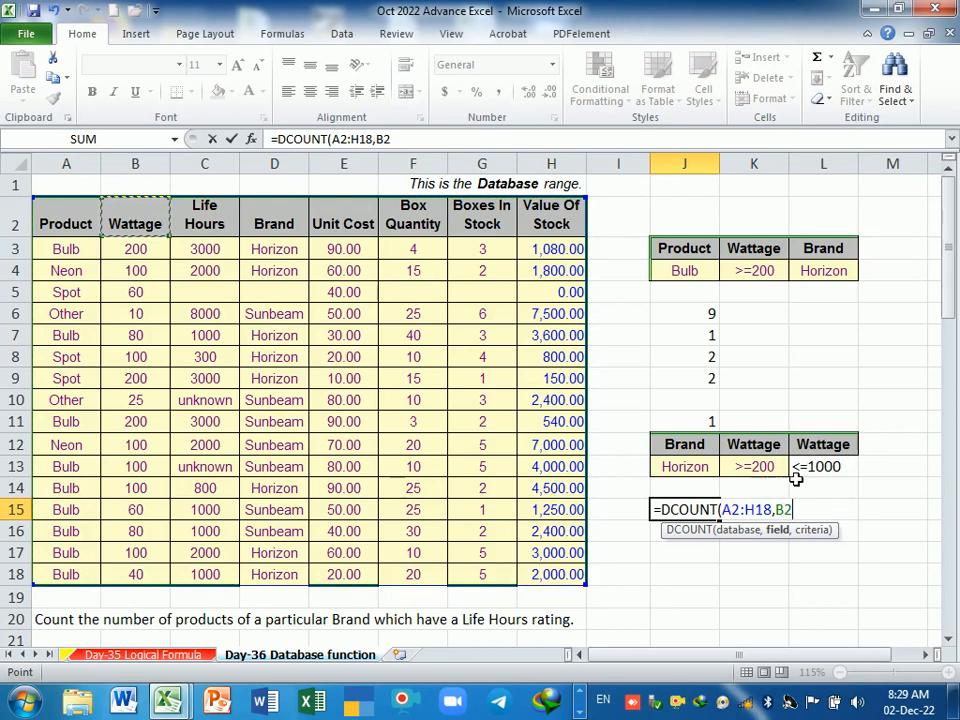
text(,)
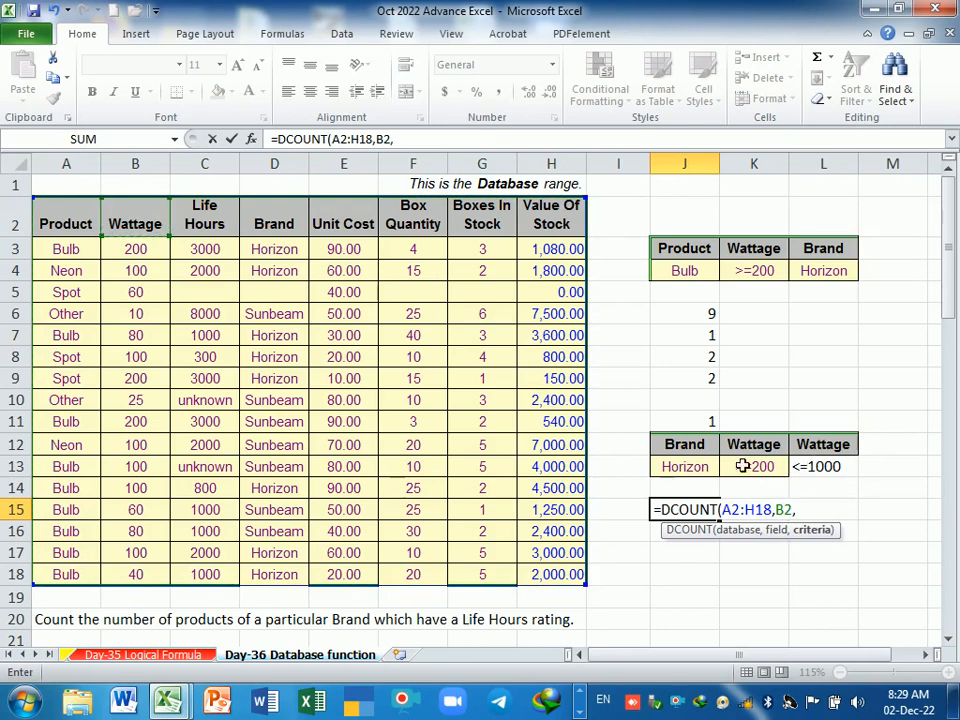
drag(703, 444, 813, 478)
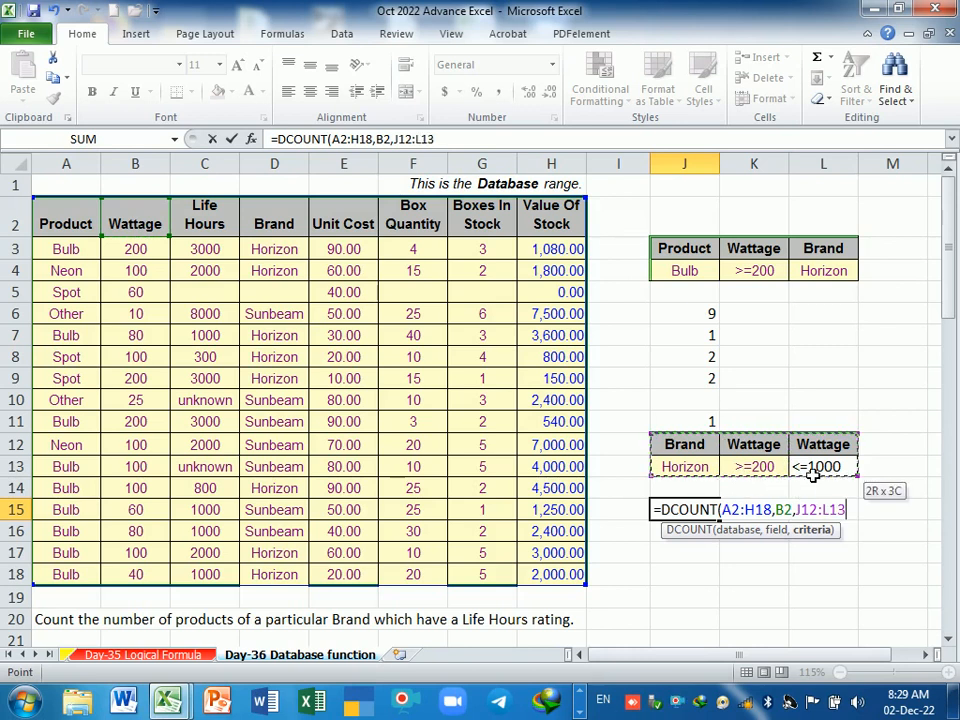
key(Return)
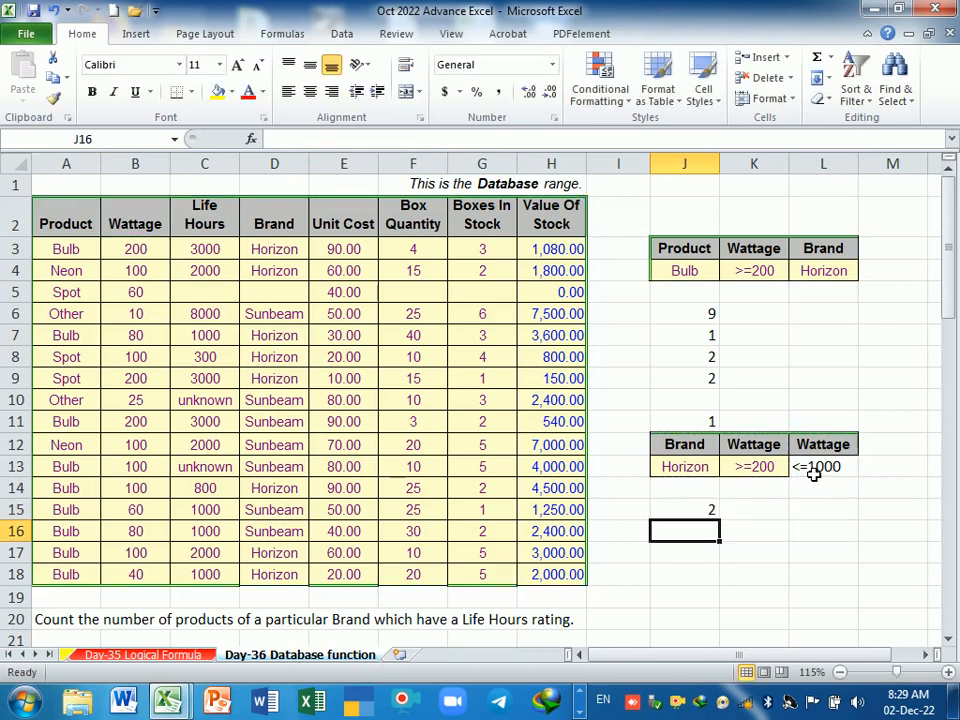
Check the DCOUNT formula in J15 against its Brand and Wattage criteria and the Horizon records in rows 3 and 9
click(701, 511)
click(698, 472)
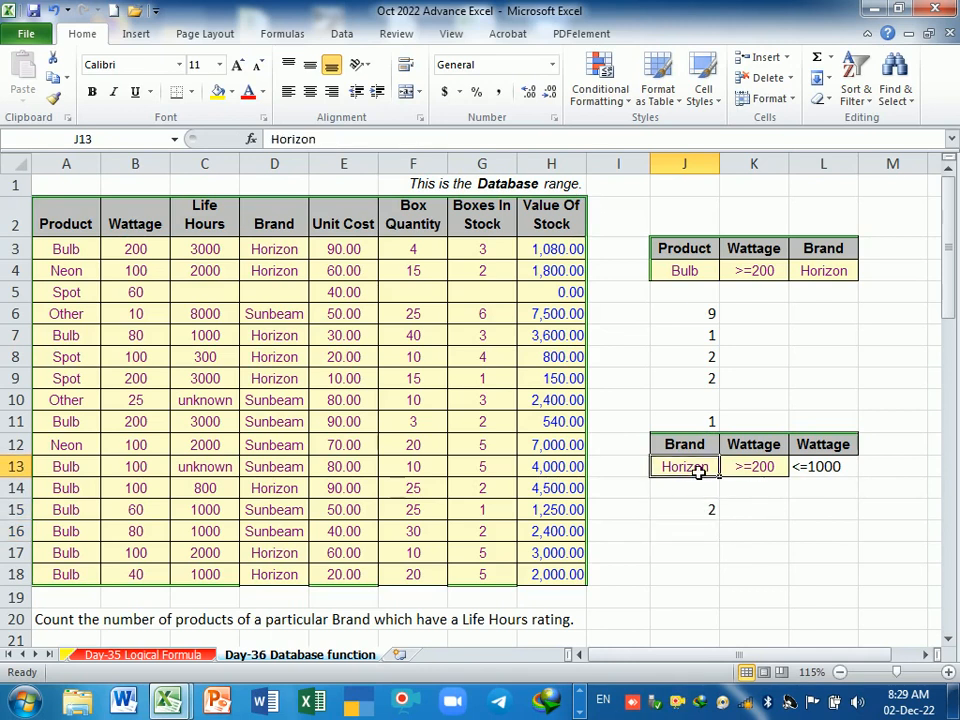
drag(758, 470, 805, 475)
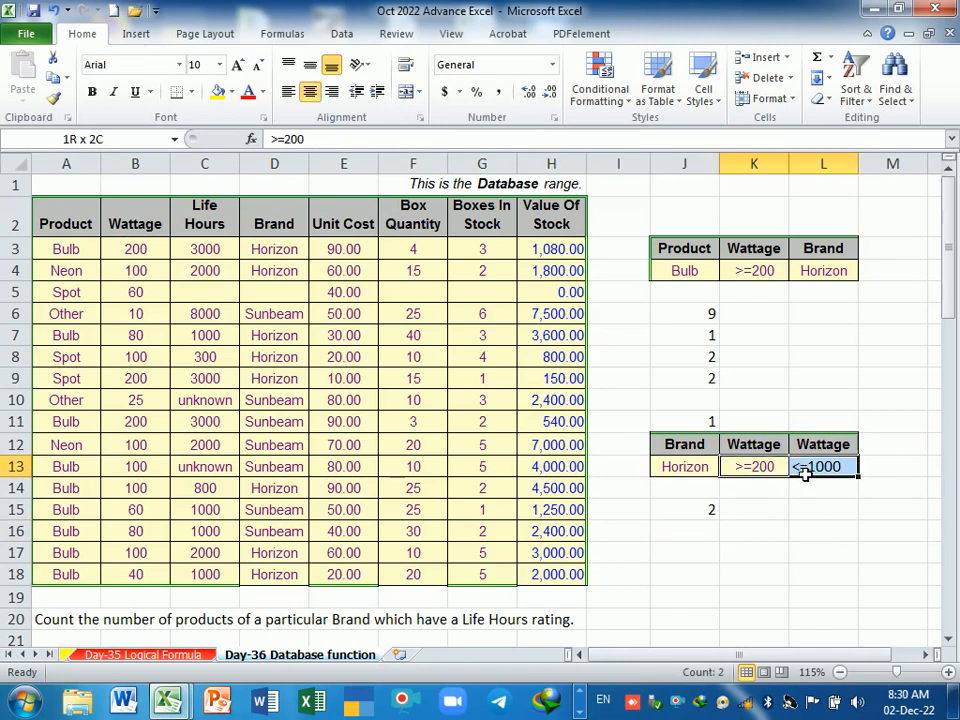
click(745, 514)
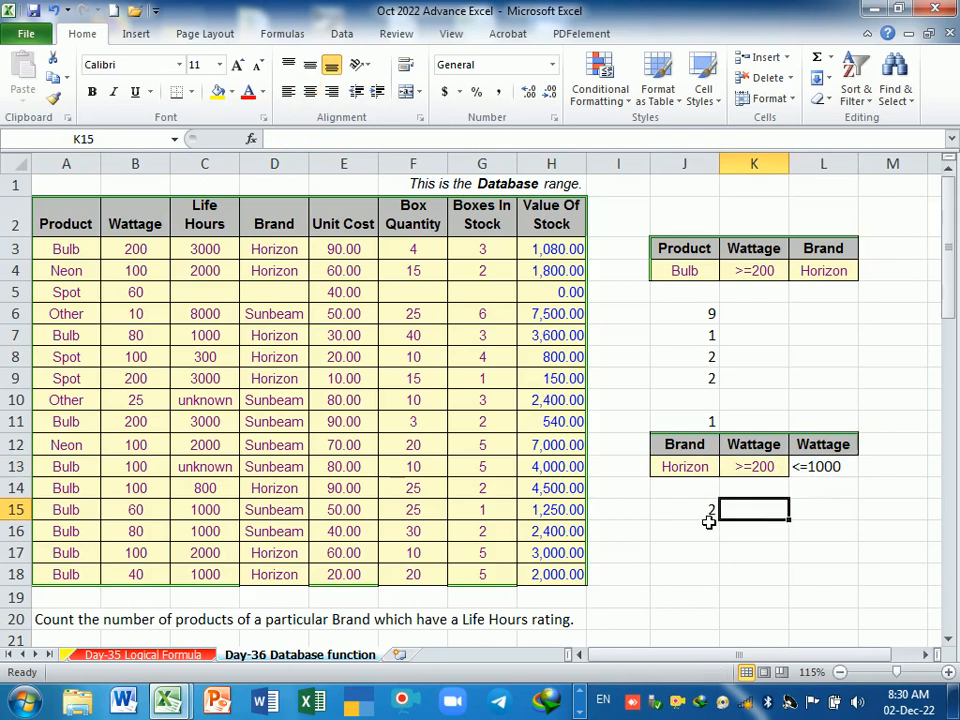
click(710, 512)
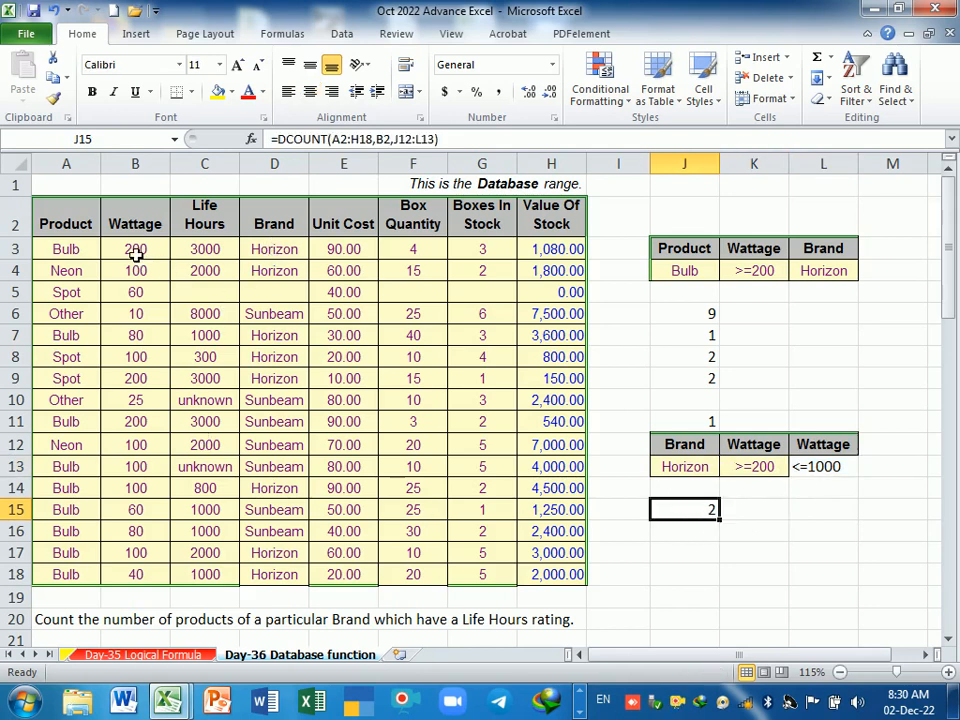
drag(72, 251, 274, 251)
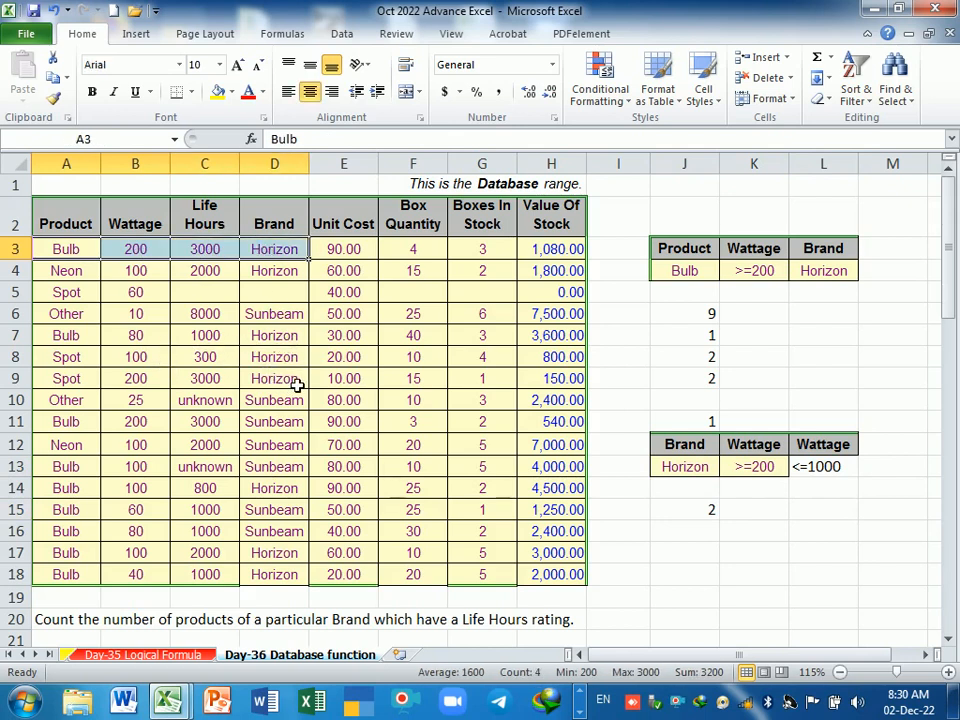
ctrl+drag(304, 387, 88, 392)
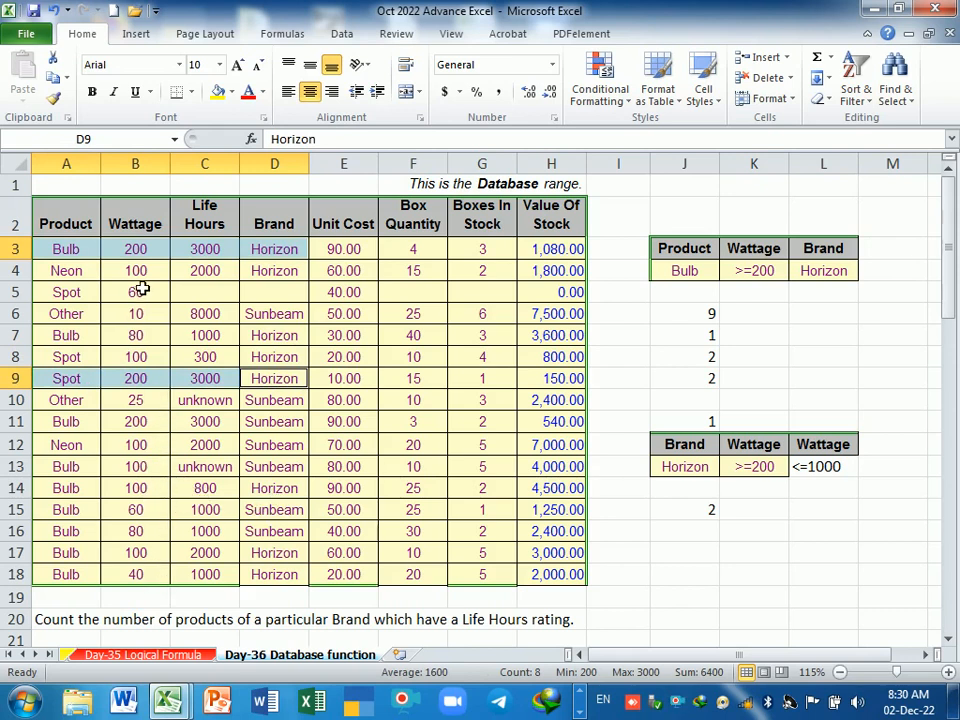
click(698, 558)
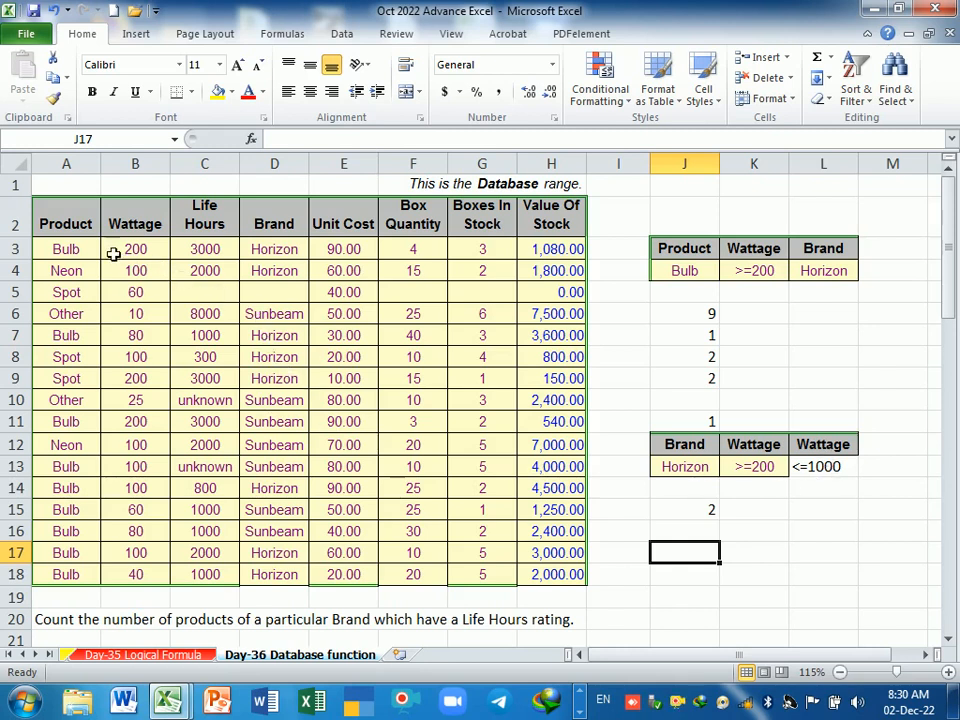
Copy the Product heading with Bulb from A2:A3 to J17:J18 to start a third criteria block
drag(73, 226, 79, 251)
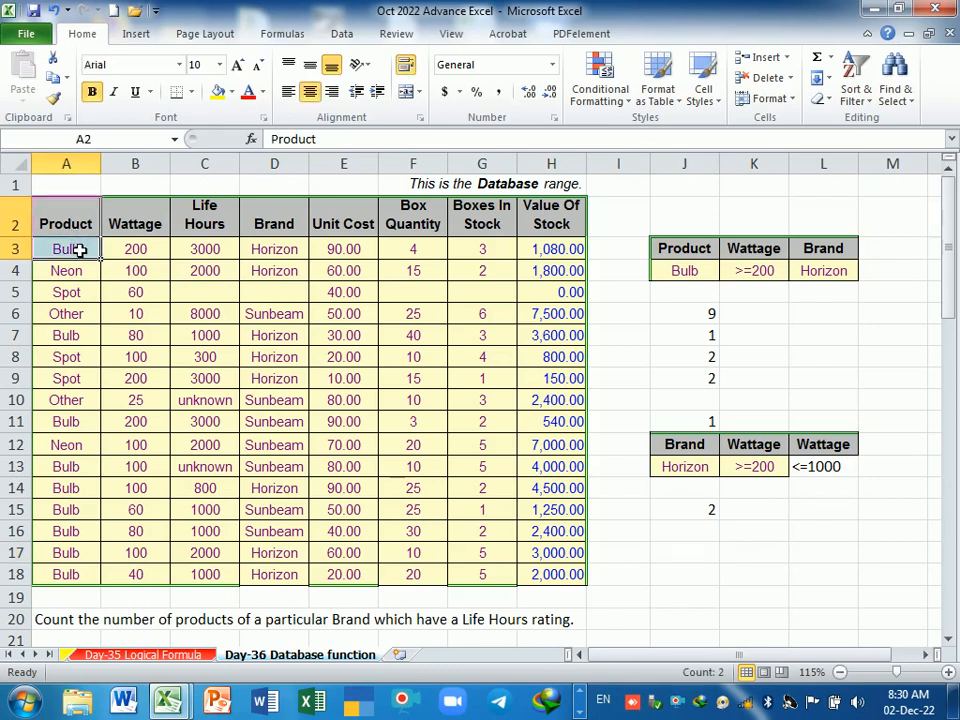
key(ctrl+c)
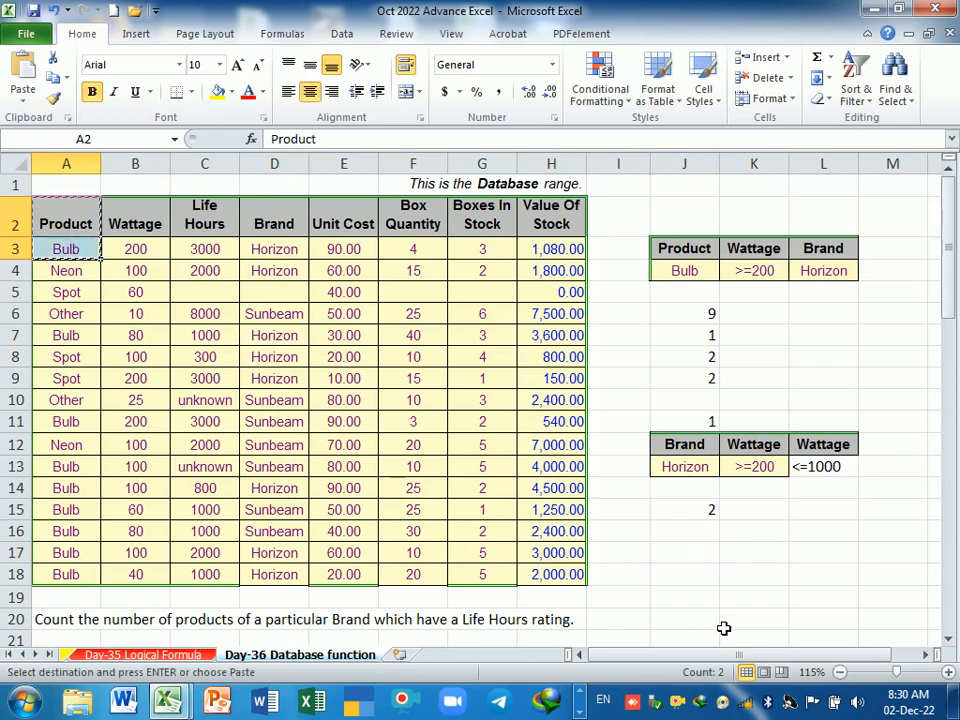
click(685, 556)
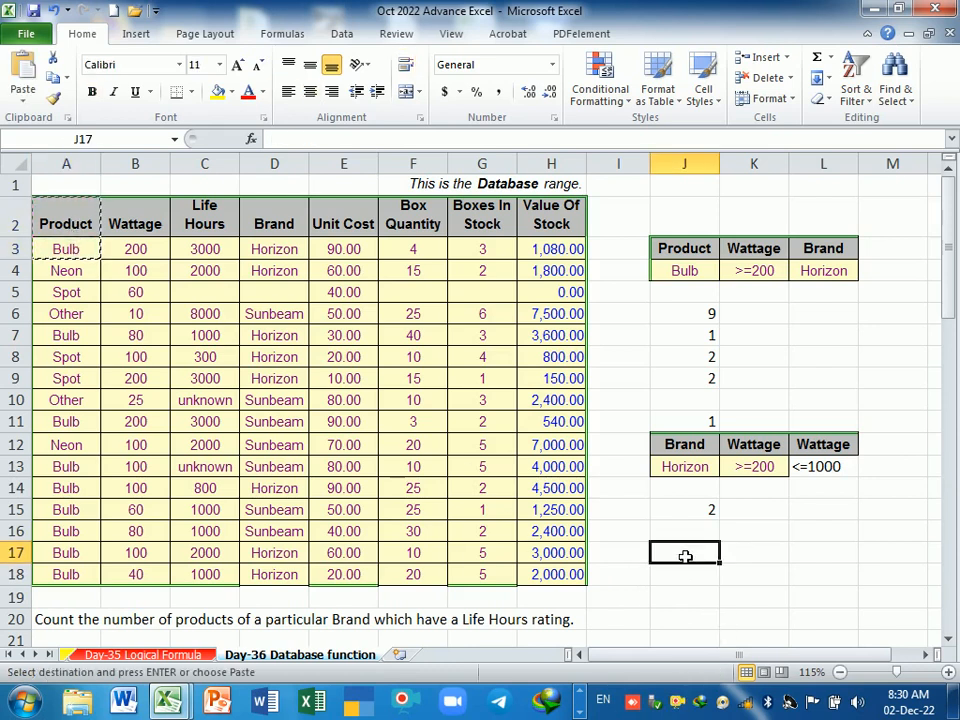
click(705, 625)
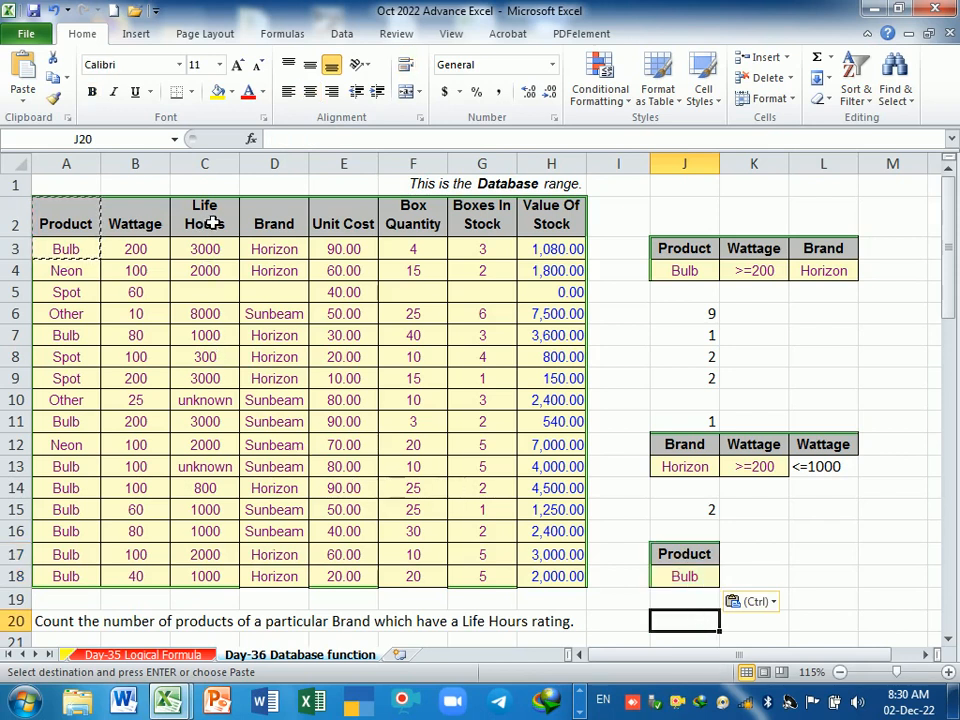
Copy the Life Hours heading with 3000 from C2:C3 to K17:K18, beside the Product criterion
drag(213, 224, 219, 249)
key(ctrl+c)
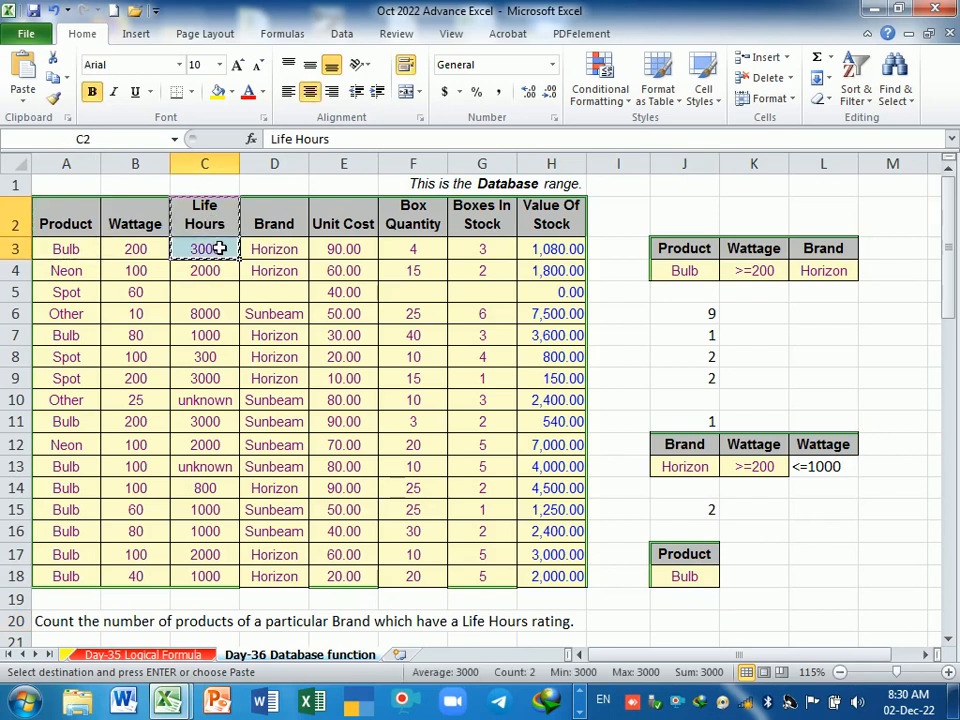
click(752, 563)
key(ctrl+v)
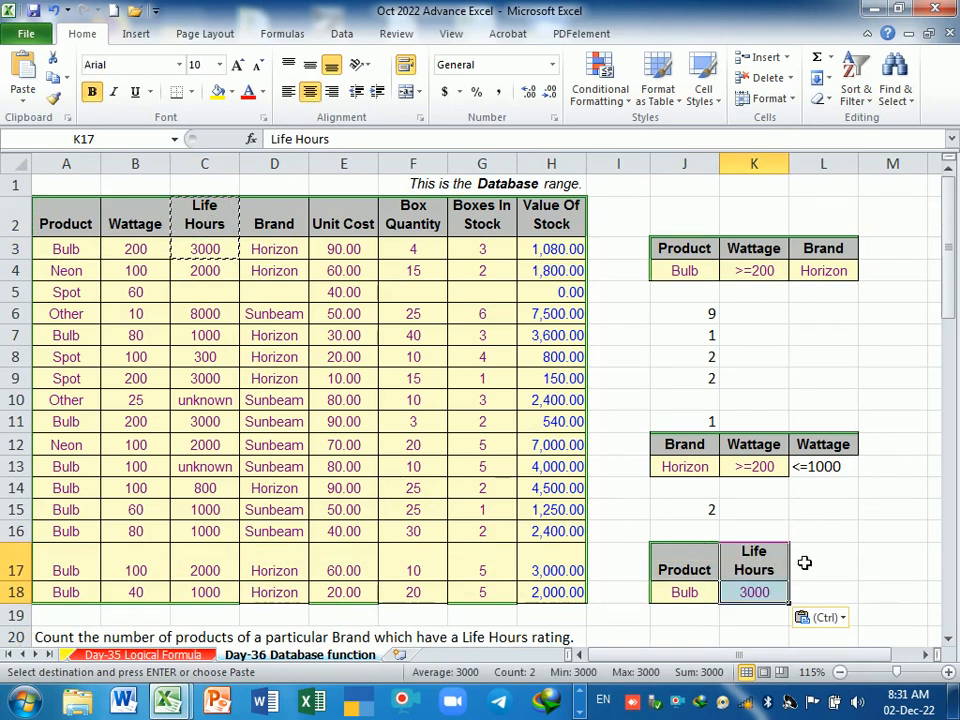
click(806, 563)
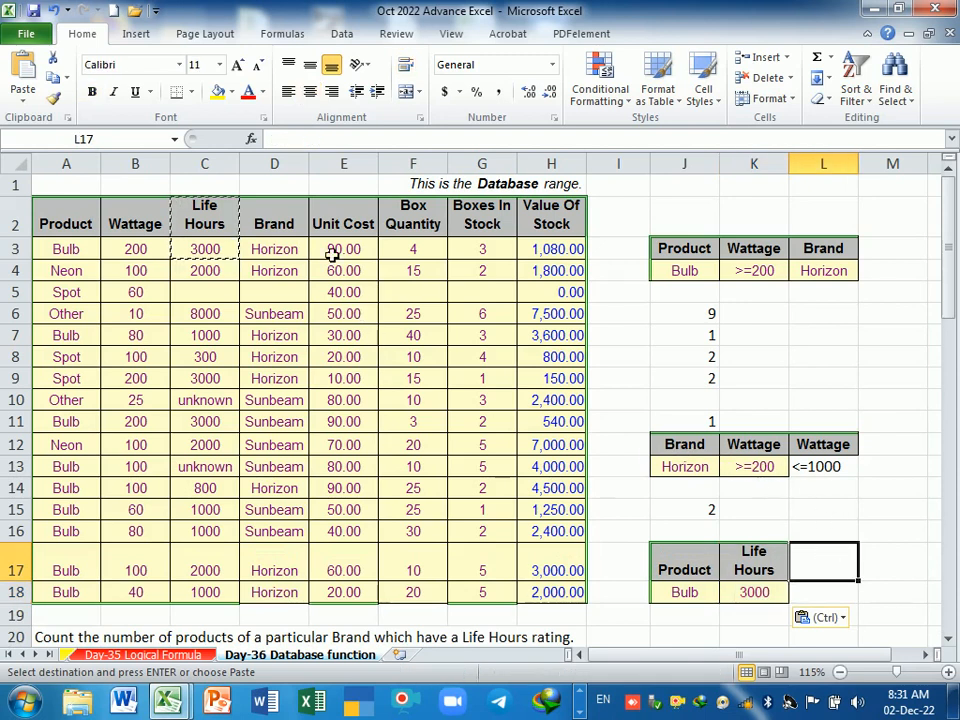
Copy the Brand heading with Horizon from D2:D3 to L17:L18, beside the Life Hours criterion
drag(285, 216, 293, 252)
key(ctrl+c)
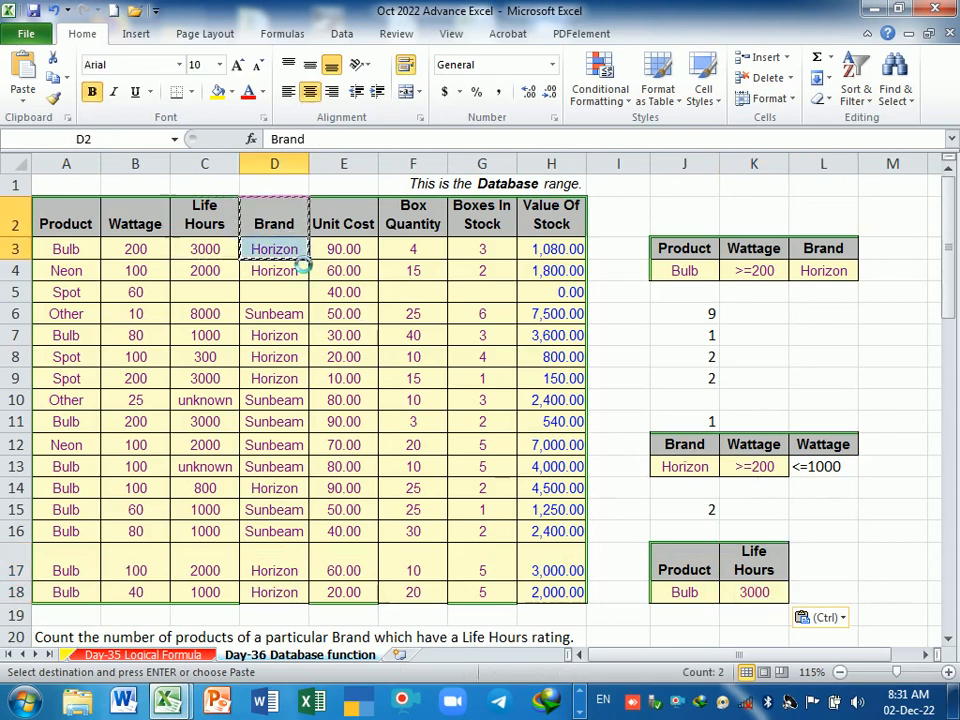
click(821, 562)
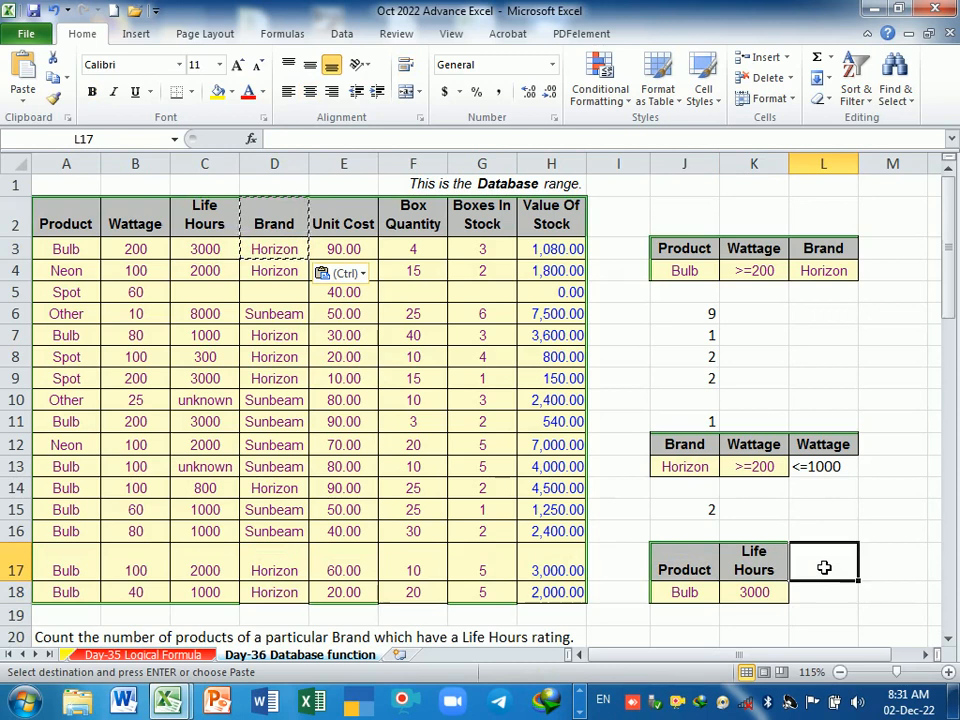
key(Return)
click(750, 637)
Review the Product, Life Hours and Brand criteria in J17:L18
scroll(750, 637, down, 1)
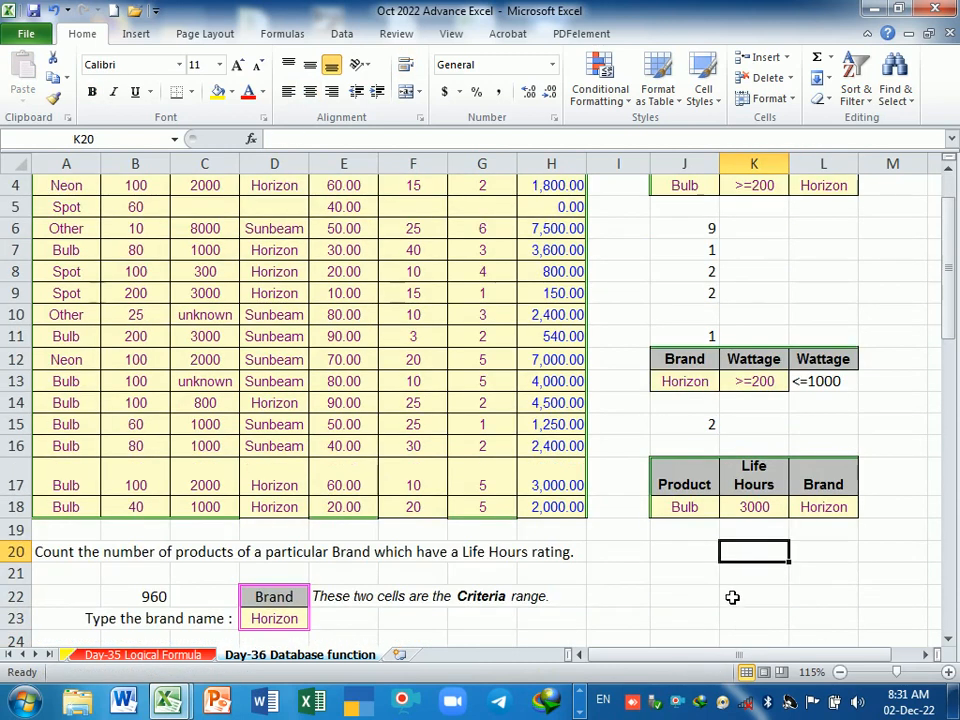
scroll(733, 598, up, 1)
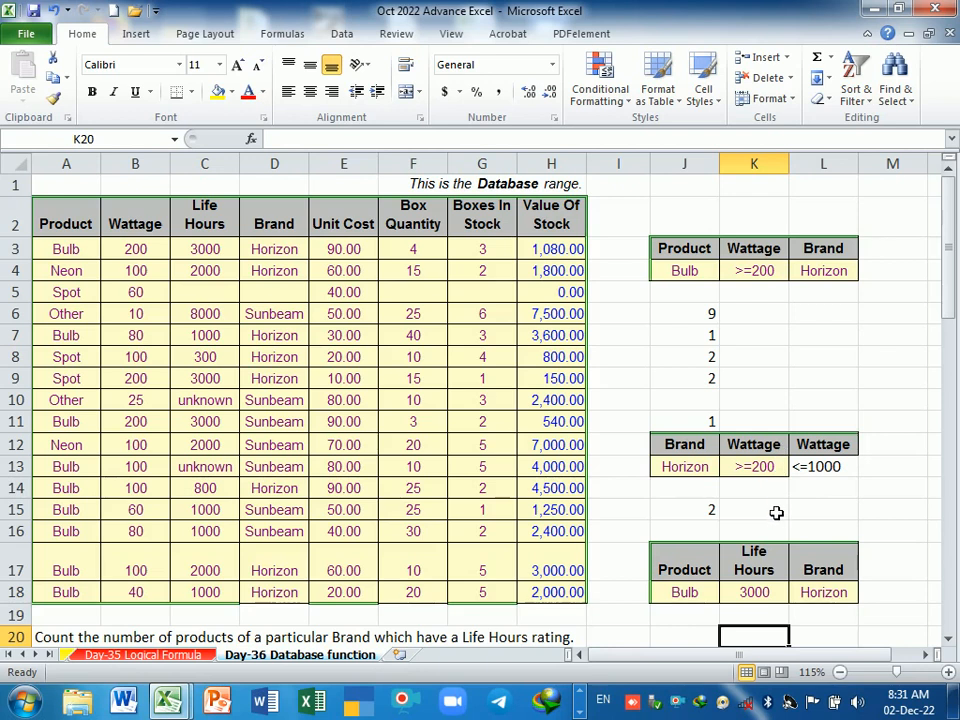
ctrl+scroll(776, 512, down, 1)
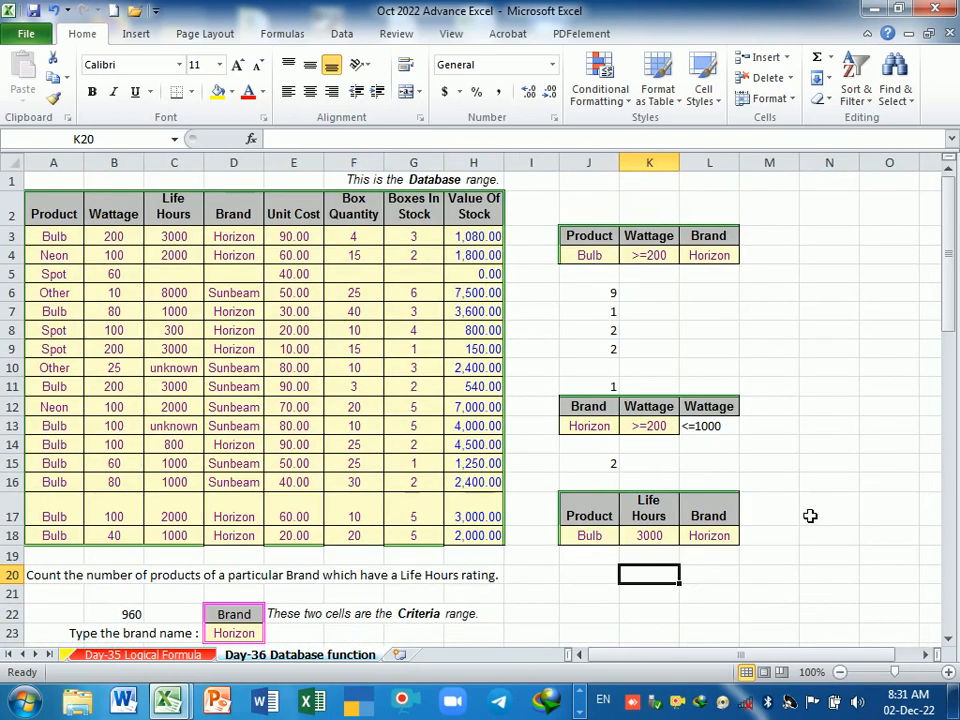
ctrl+scroll(810, 515, up, 1)
click(692, 531)
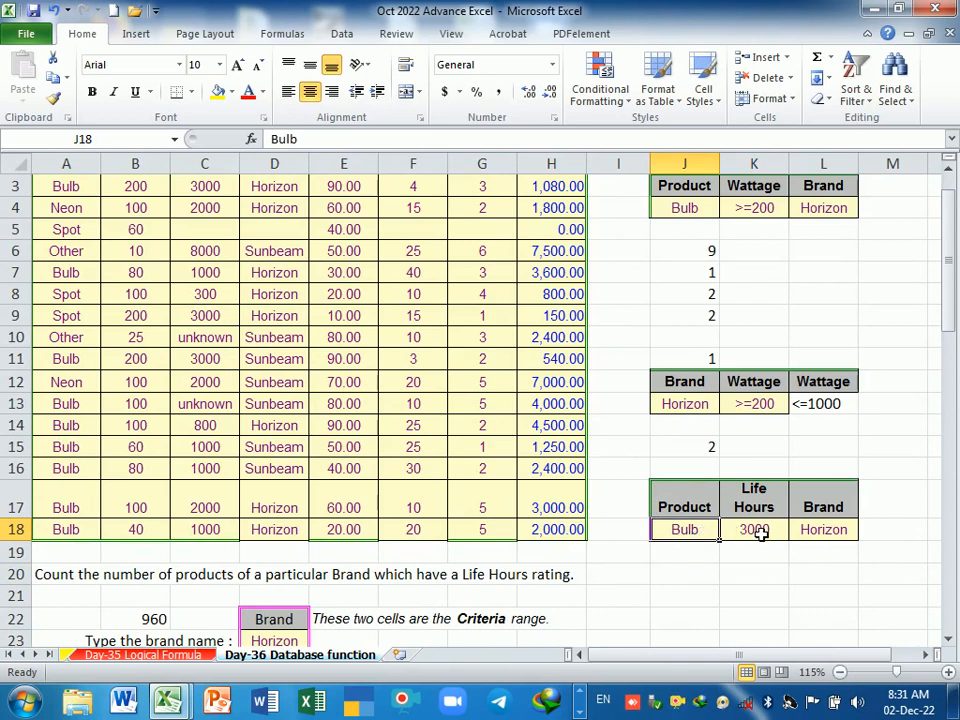
click(761, 533)
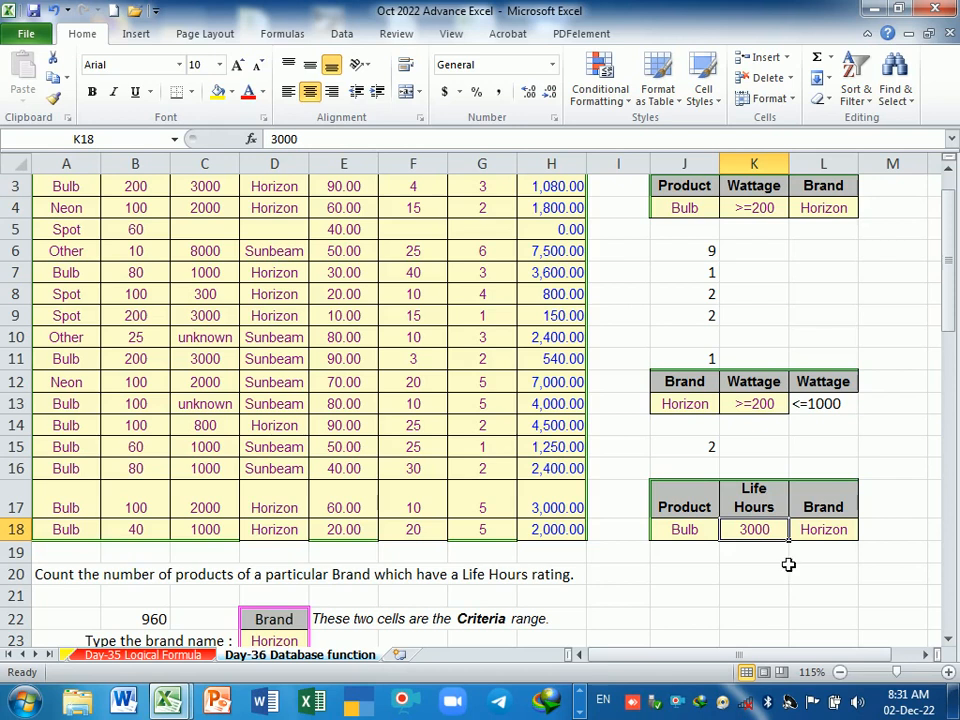
drag(834, 510, 840, 535)
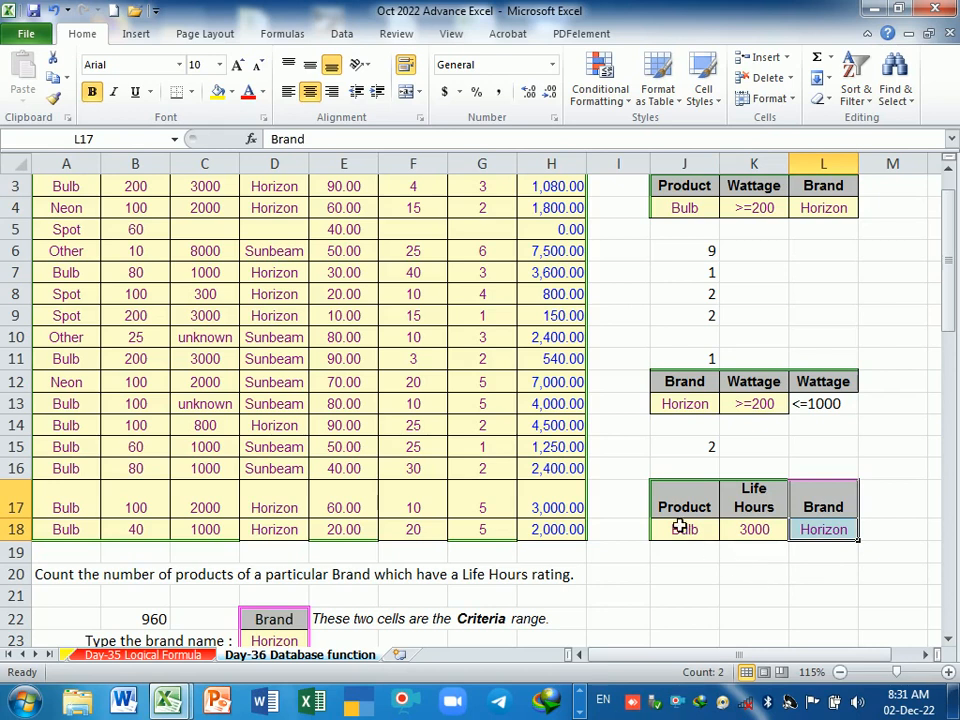
click(755, 535)
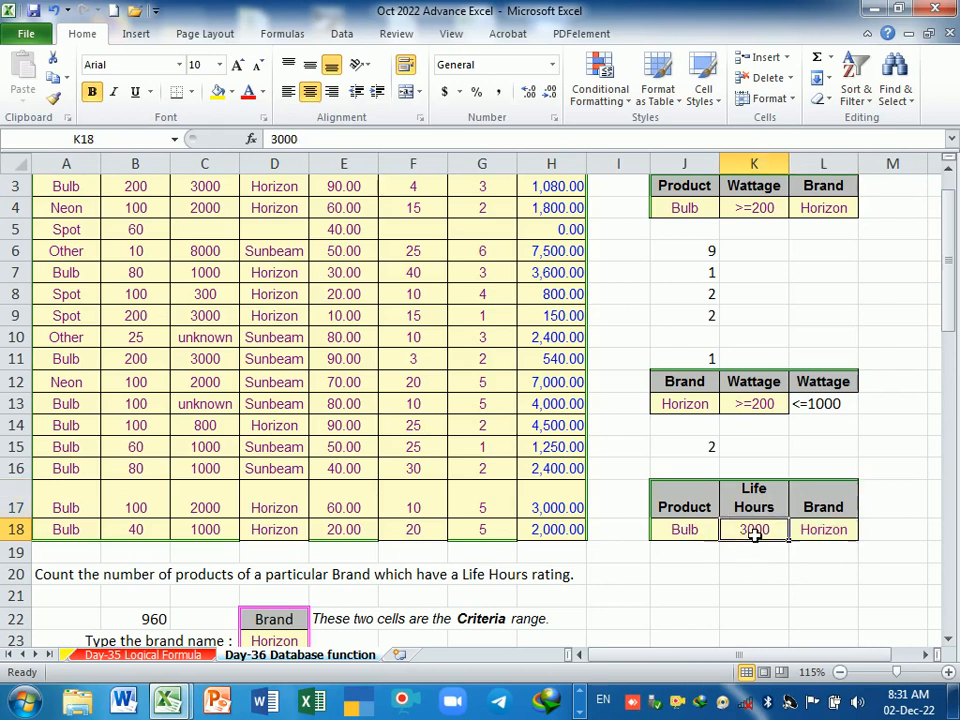
Begin a DCOUNT formula in J20 with the stock table A2:H18 as the database
click(688, 578)
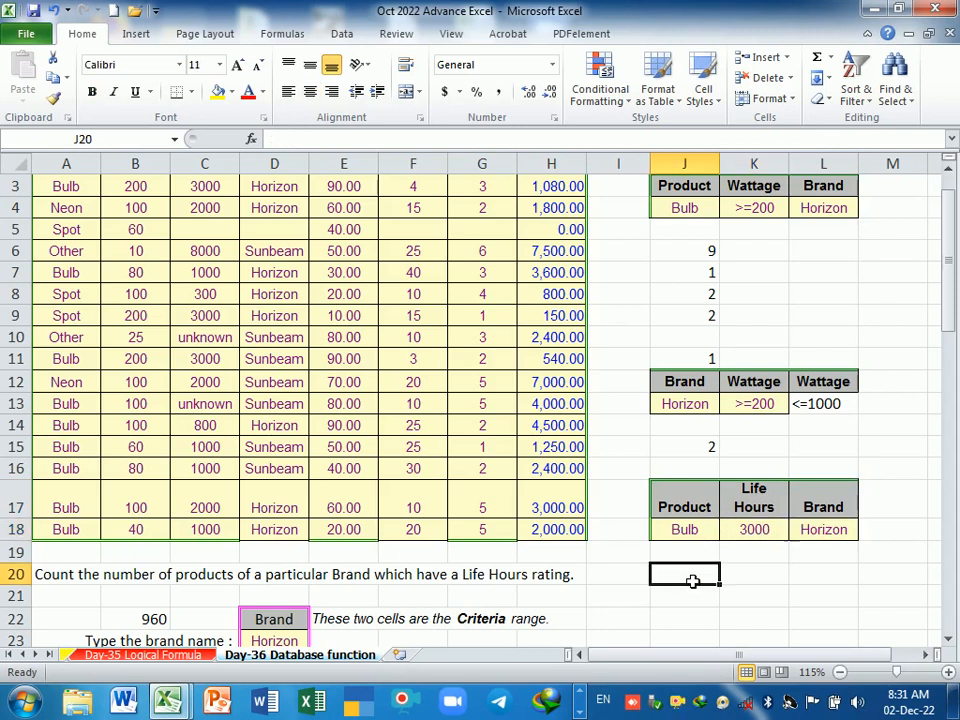
text(=dcuo)
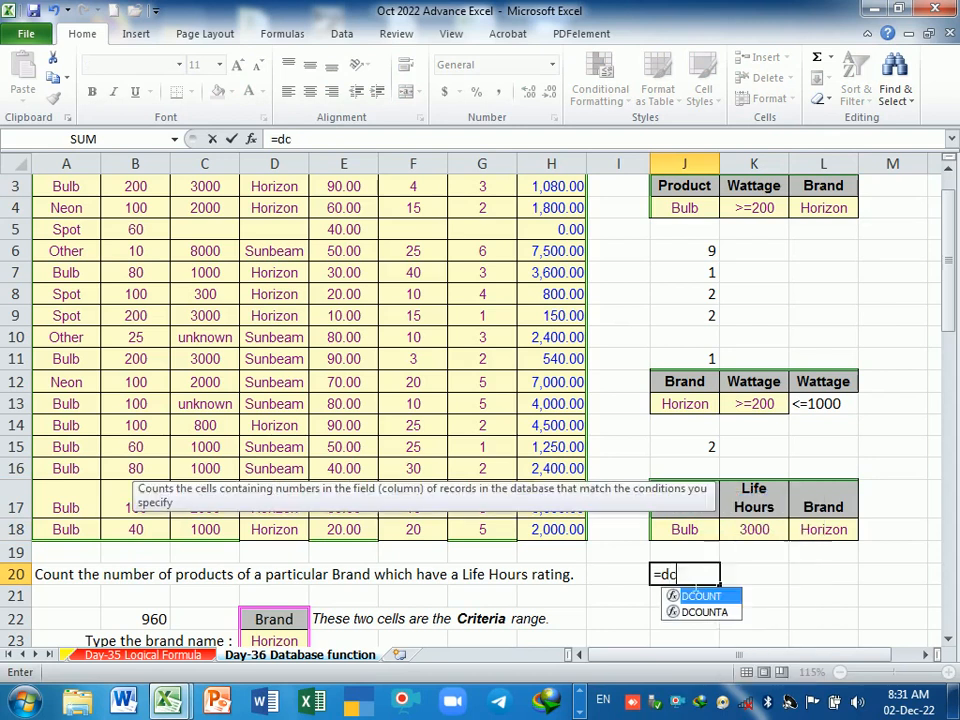
key(BackSpace)
key(BackSpace)
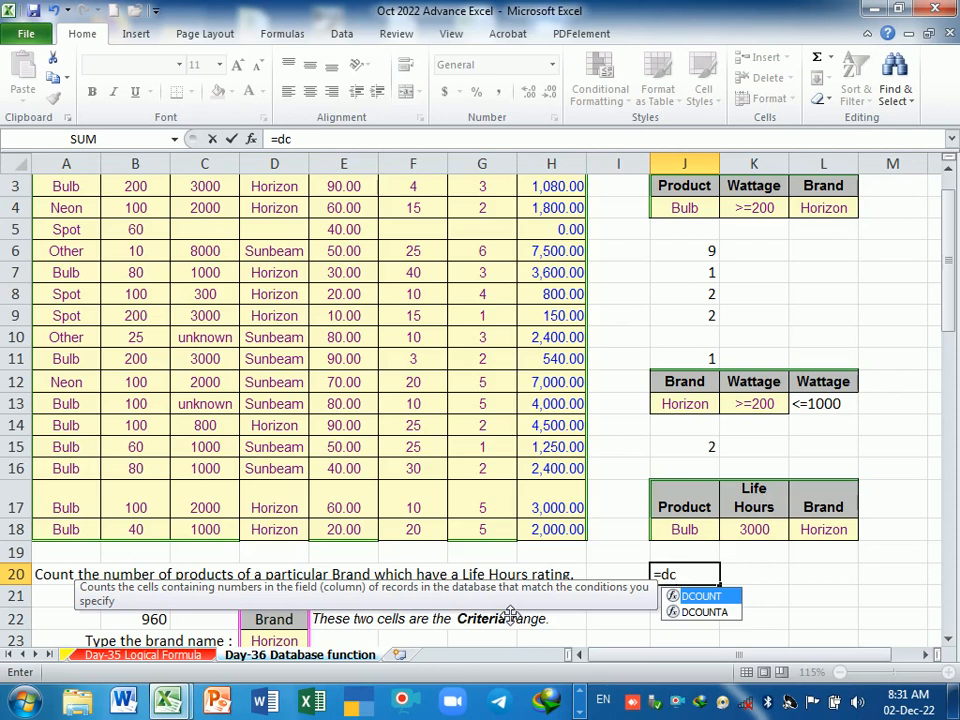
key(Tab)
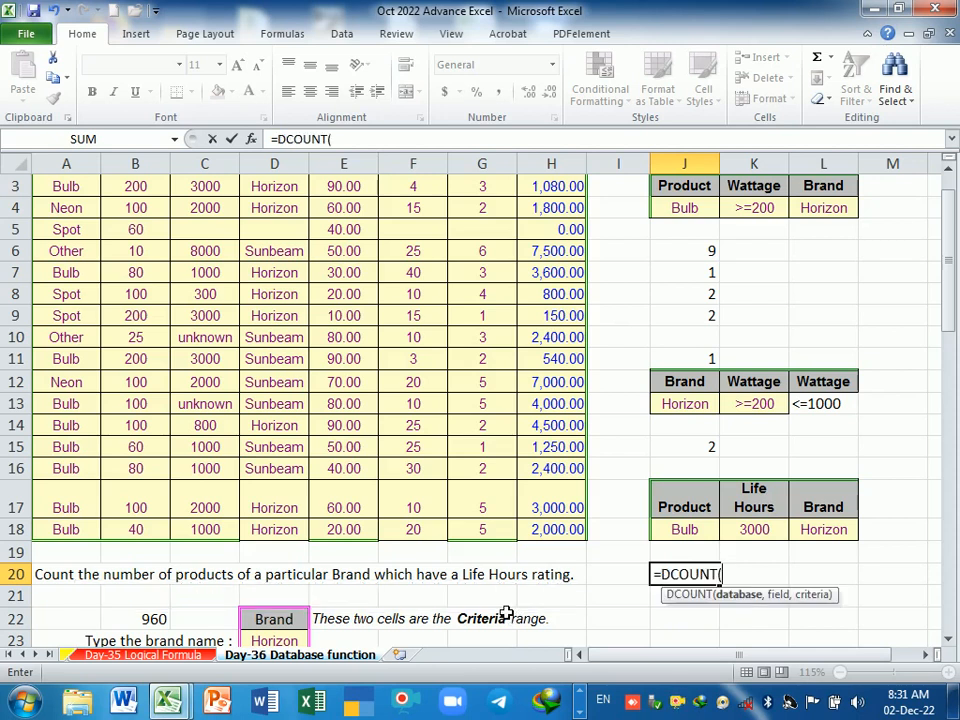
scroll(172, 338, up, 1)
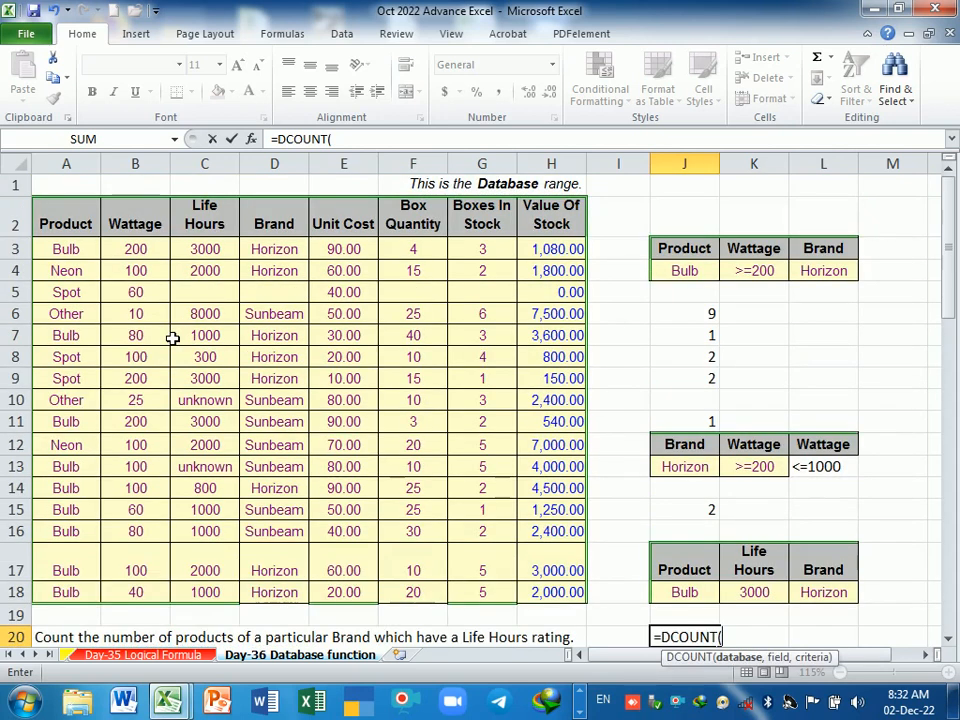
drag(951, 279, 953, 286)
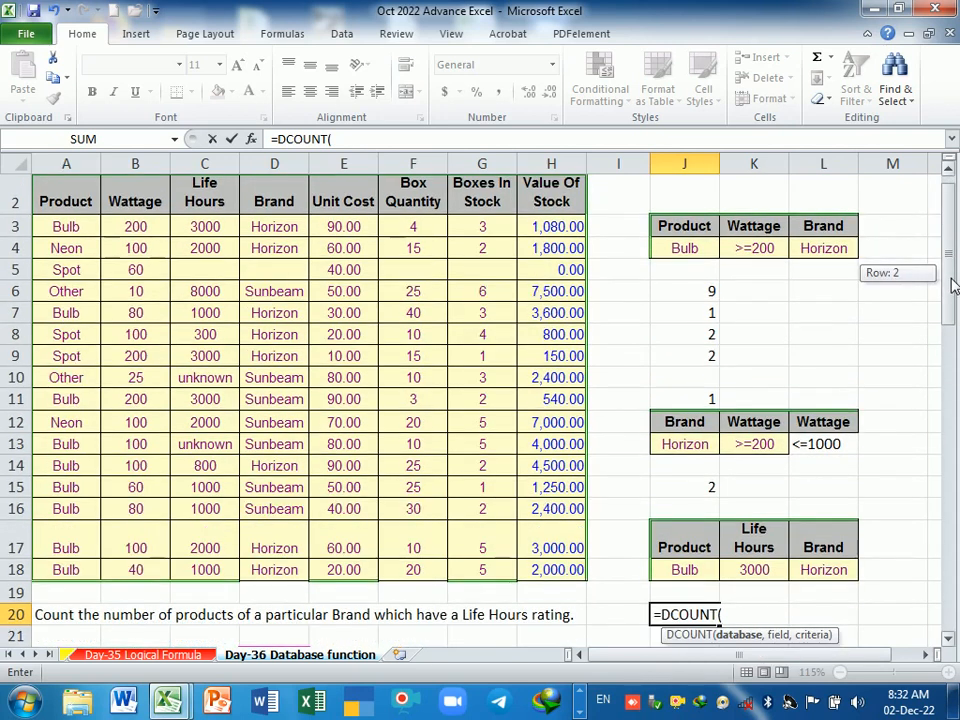
drag(70, 190, 528, 578)
text(,)
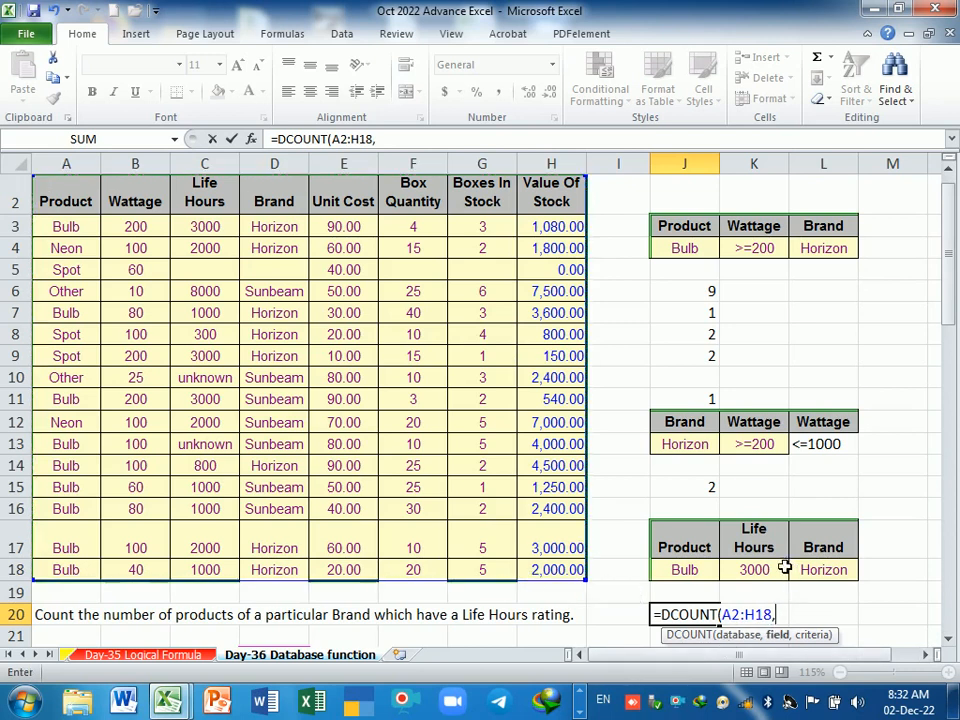
Complete the DCOUNT formula in J20 with "Life Hours" as the field and J17:L18 as the criteria range
click(213, 202)
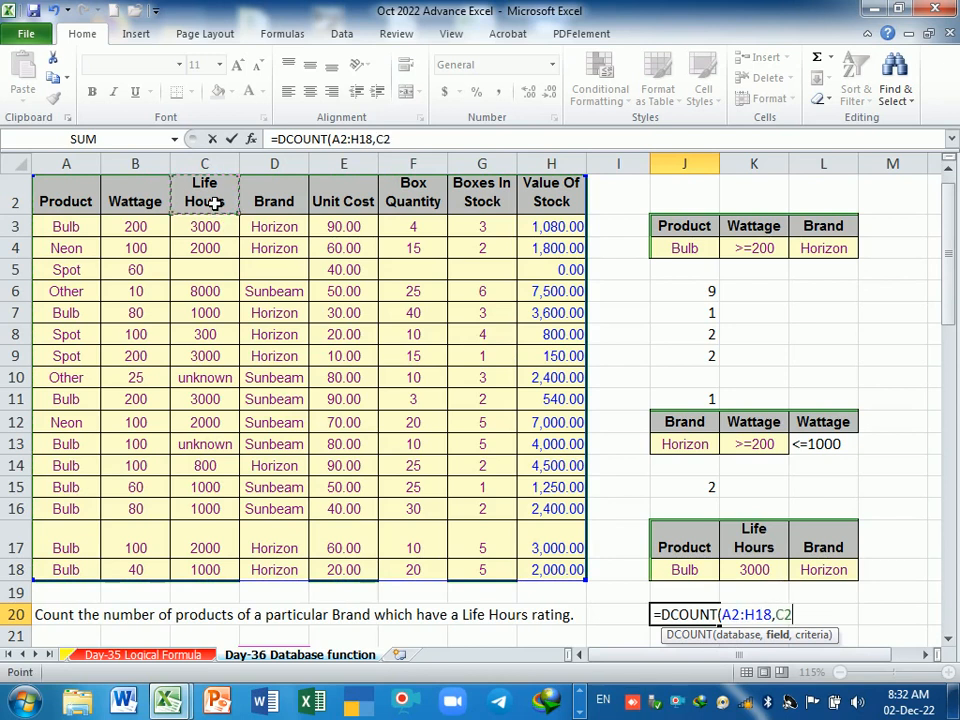
key(BackSpace)
key(BackSpace)
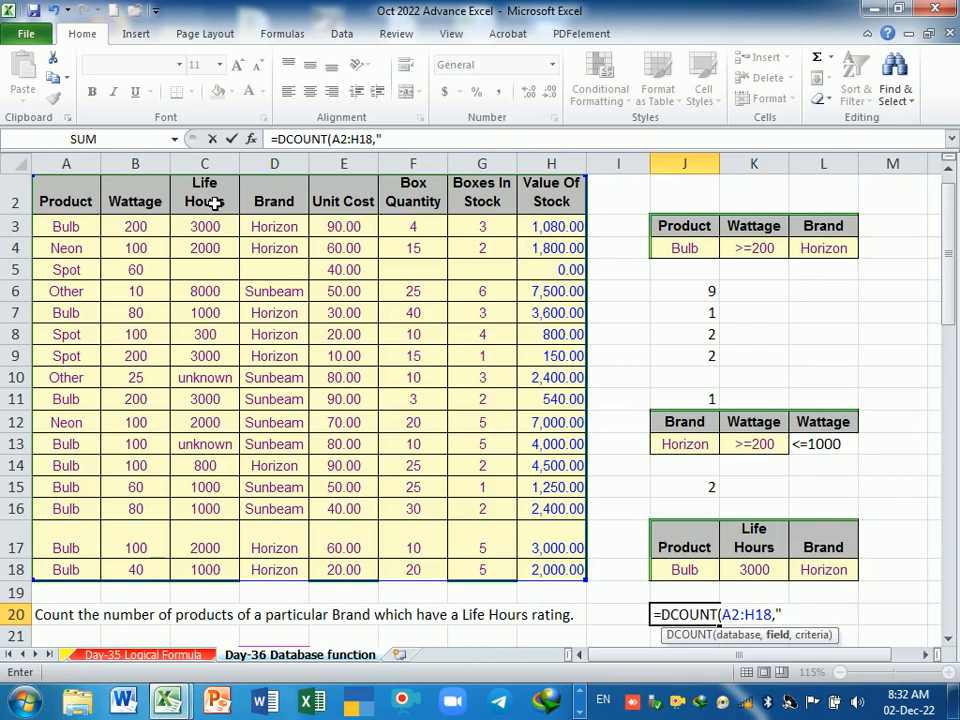
text(Life Hours)
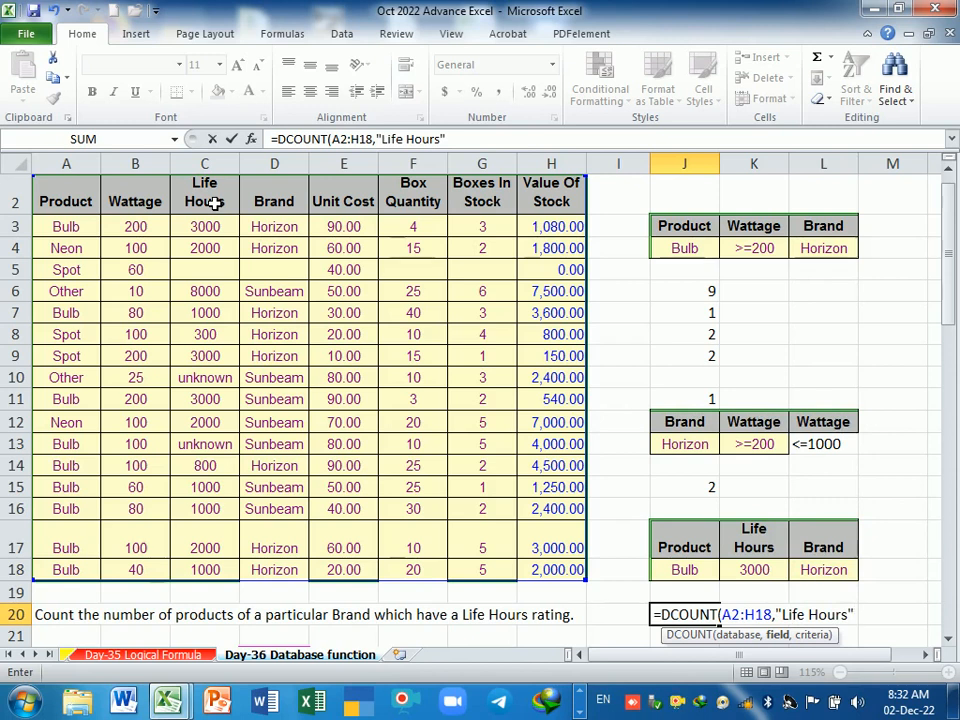
text(,)
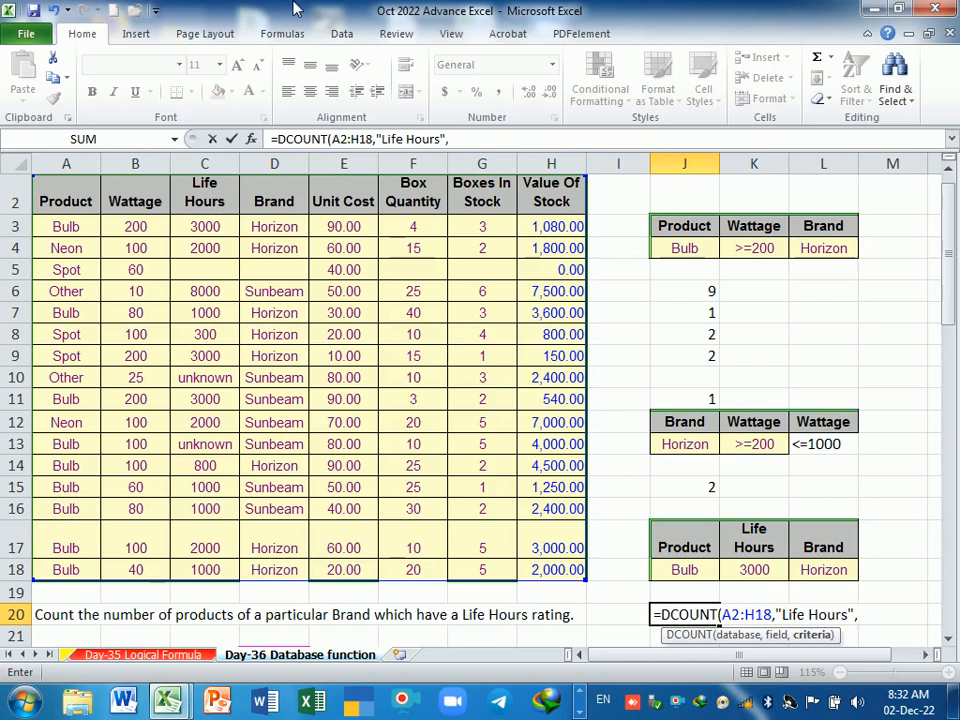
drag(690, 549, 804, 570)
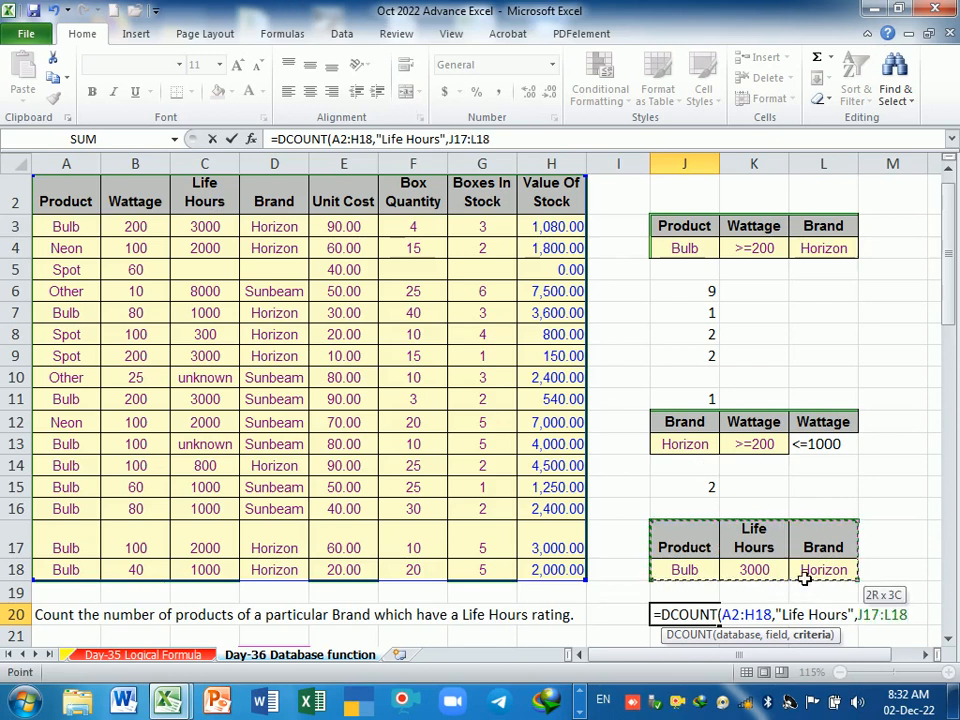
key(Return)
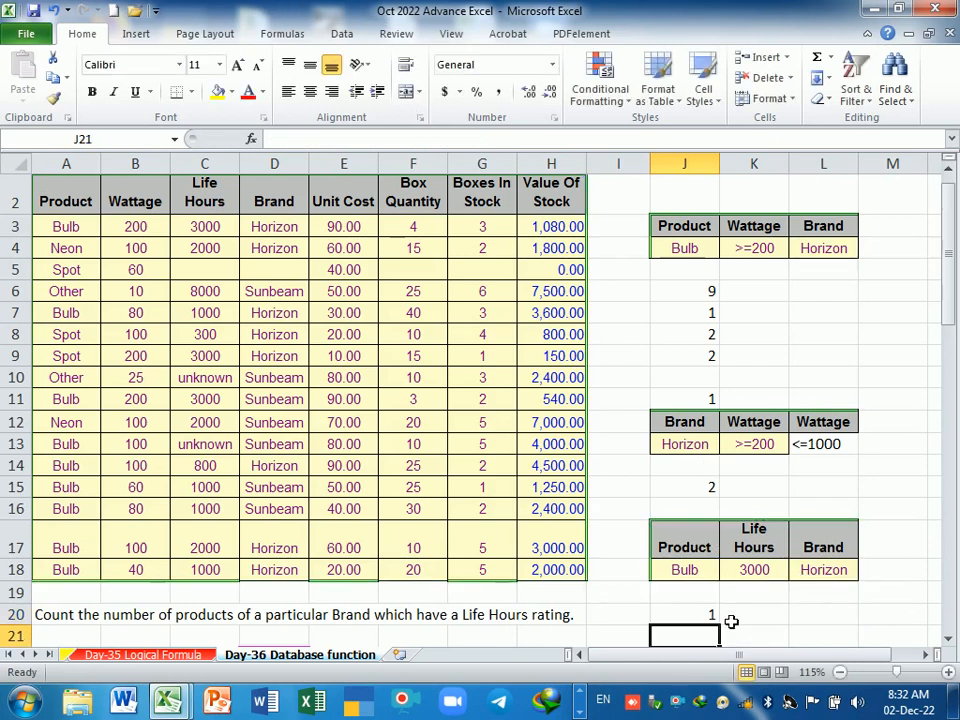
Compare the J20 count with the Bulb record in A3:D3 and the Brand and Life Hours criteria
click(694, 619)
drag(70, 227, 193, 227)
click(208, 230)
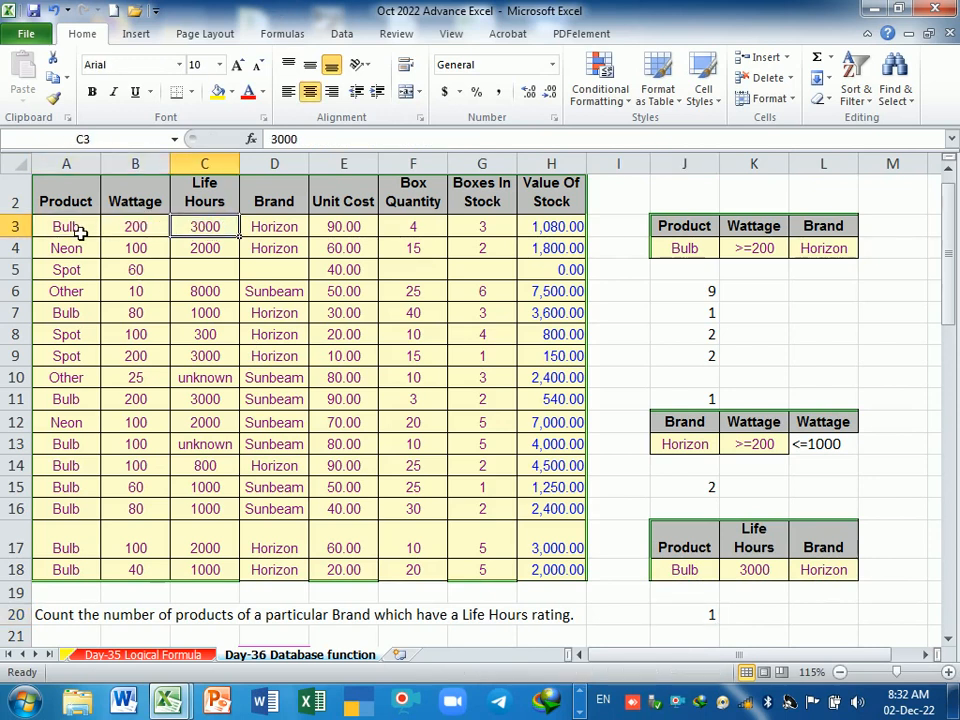
drag(80, 232, 300, 229)
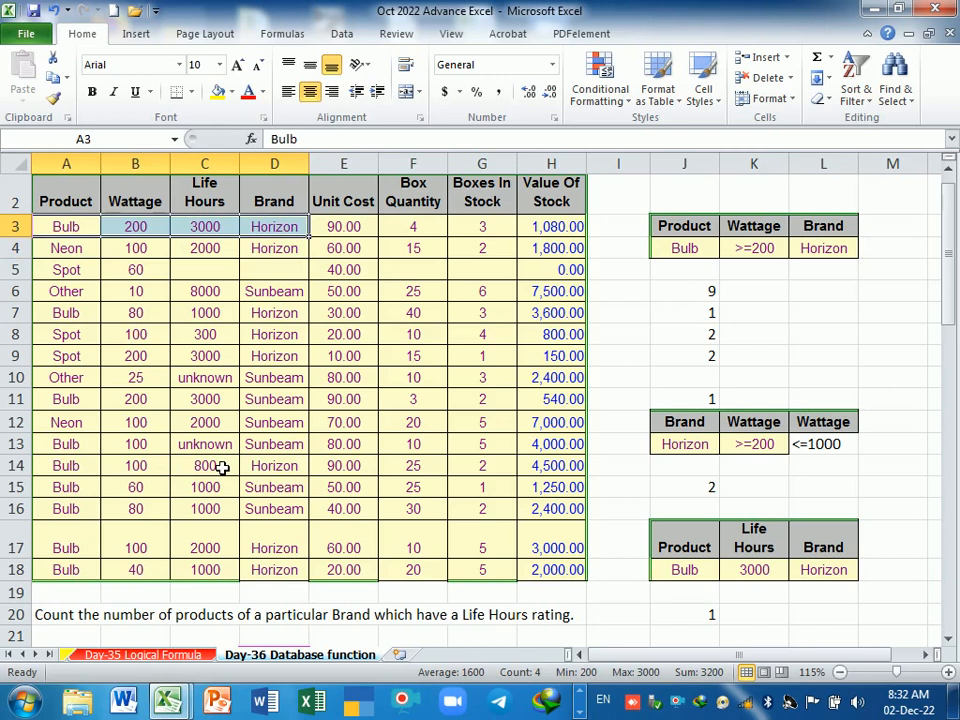
click(829, 580)
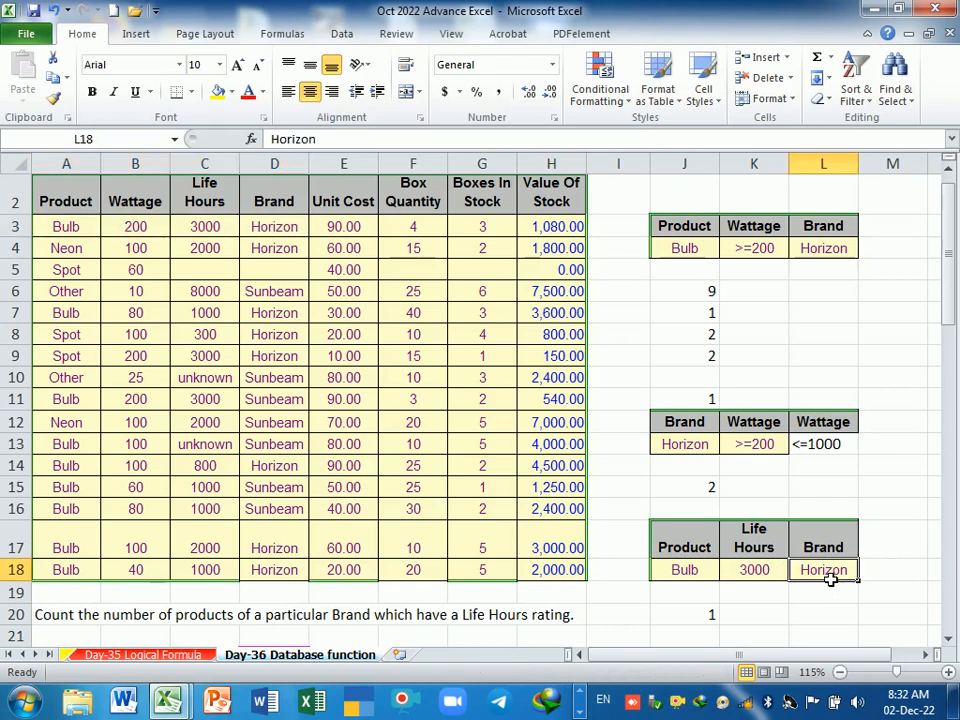
click(768, 548)
Test the Life Hours criterion in K18 with the values 500, 80 and 40 in turn
click(760, 577)
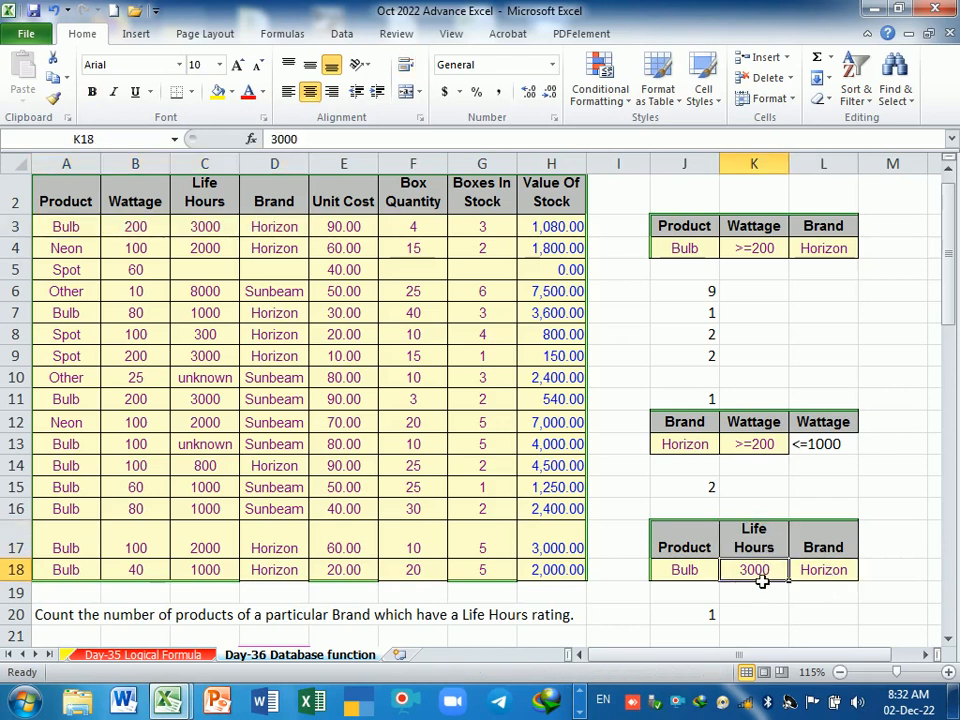
text(500)
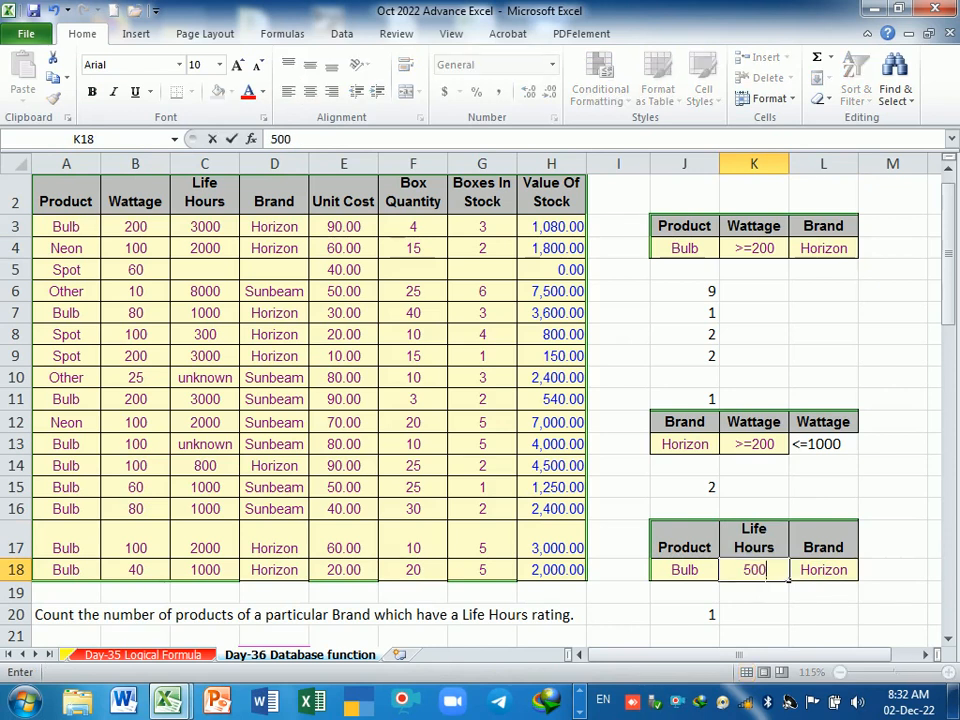
key(Return)
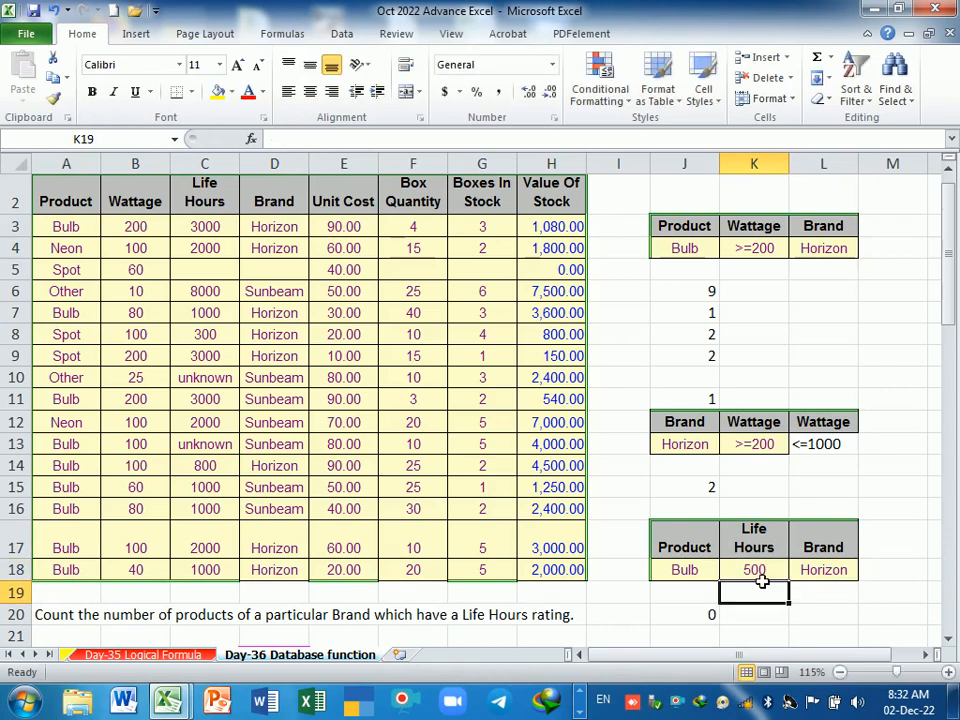
click(762, 579)
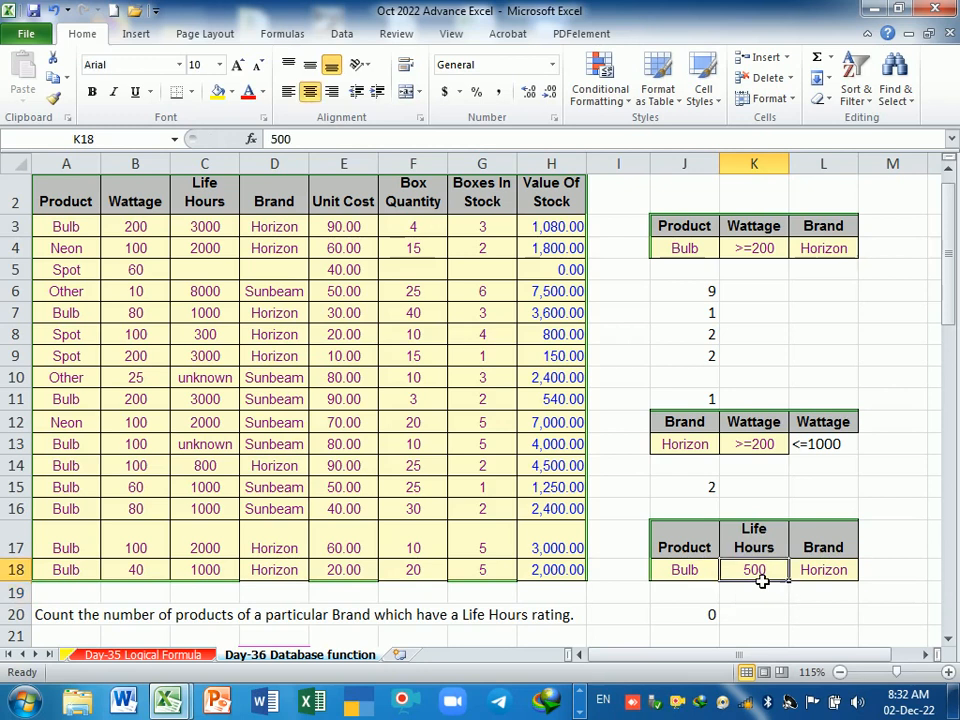
text(80)
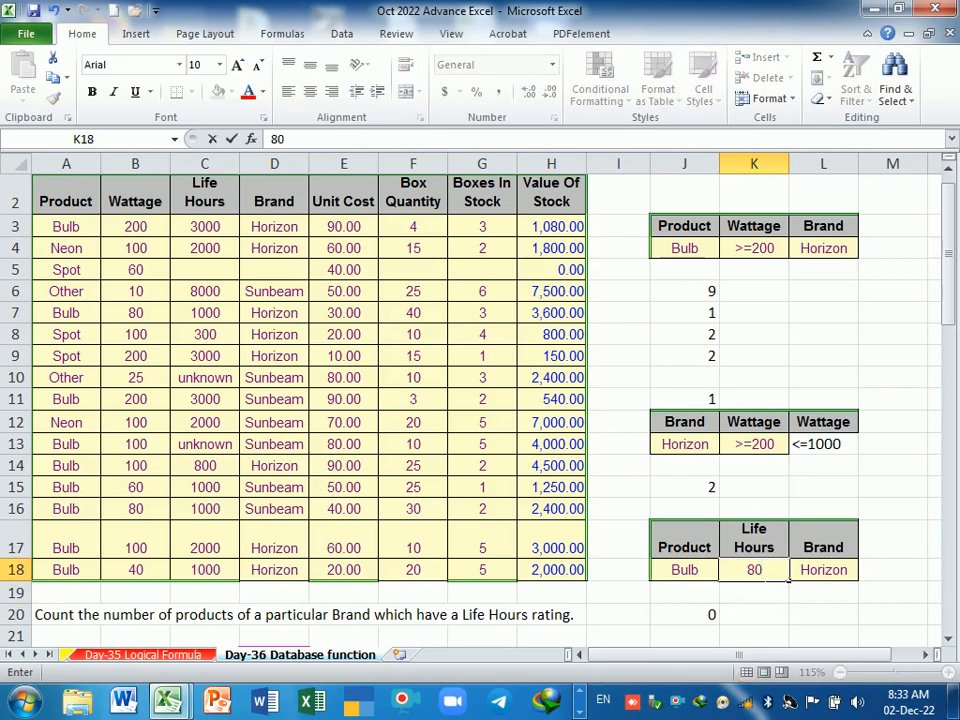
key(Return)
click(762, 579)
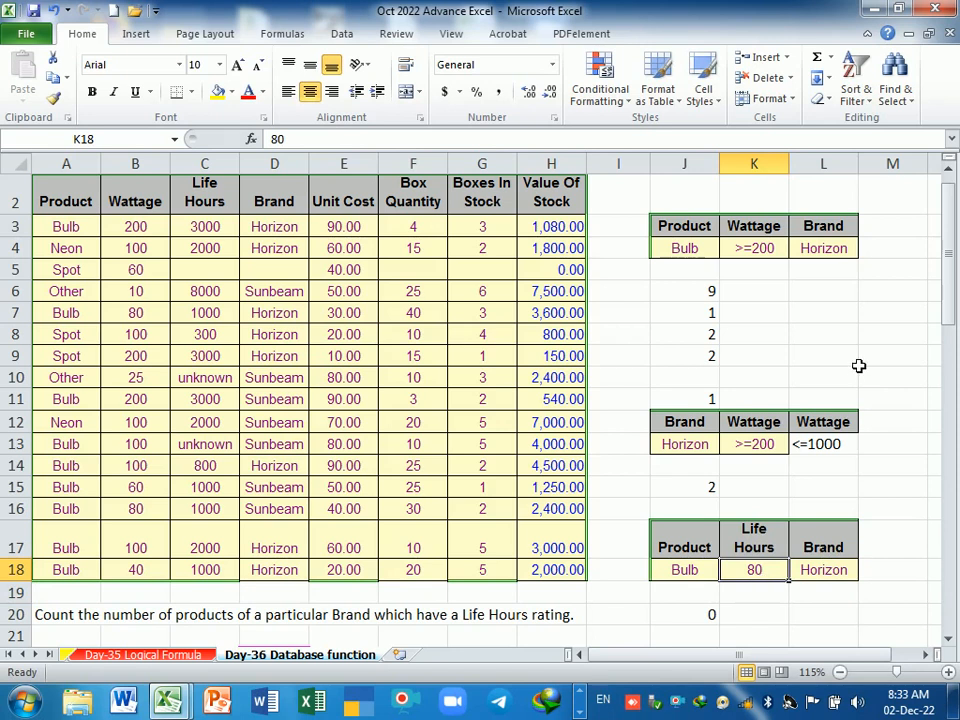
text(40)
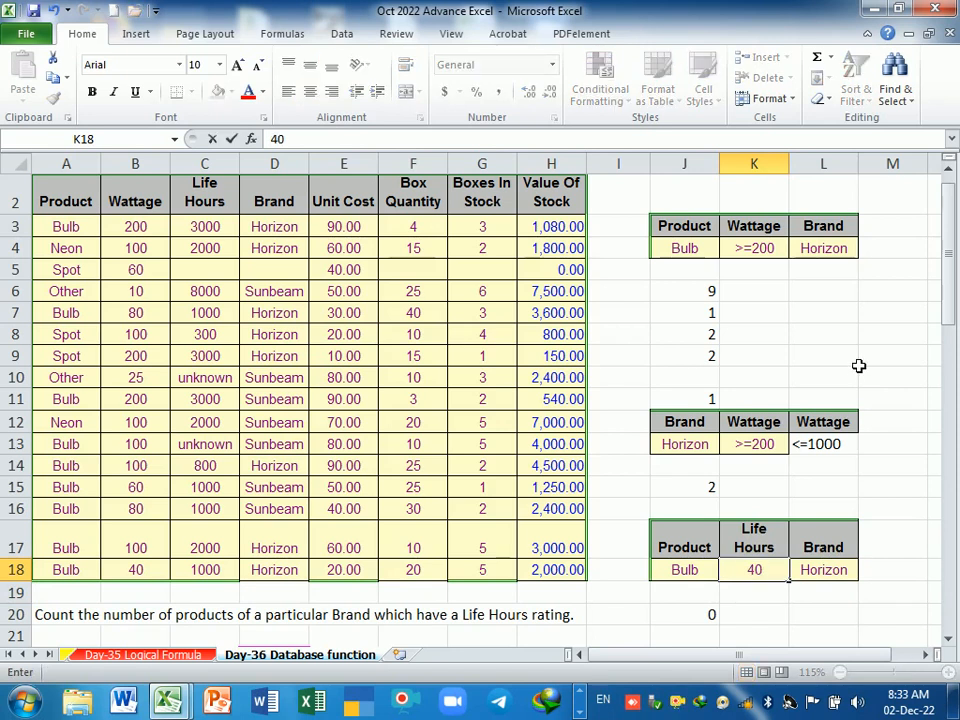
key(Return)
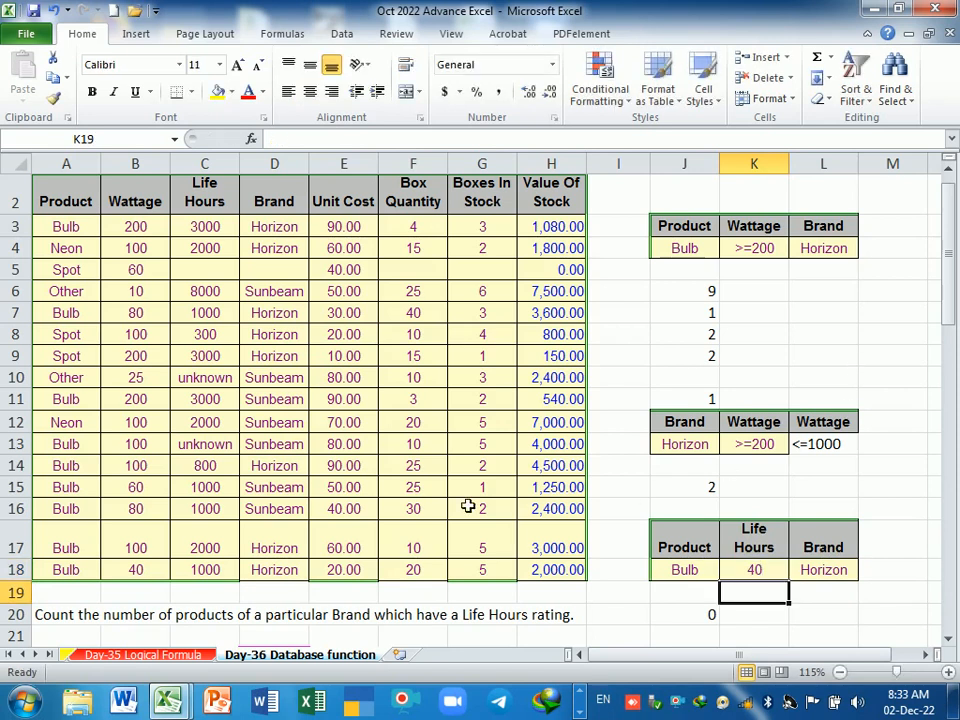
Test the Life Hours criterion in K18 with 2000 and with 1000 for Horizon bulbs
click(757, 571)
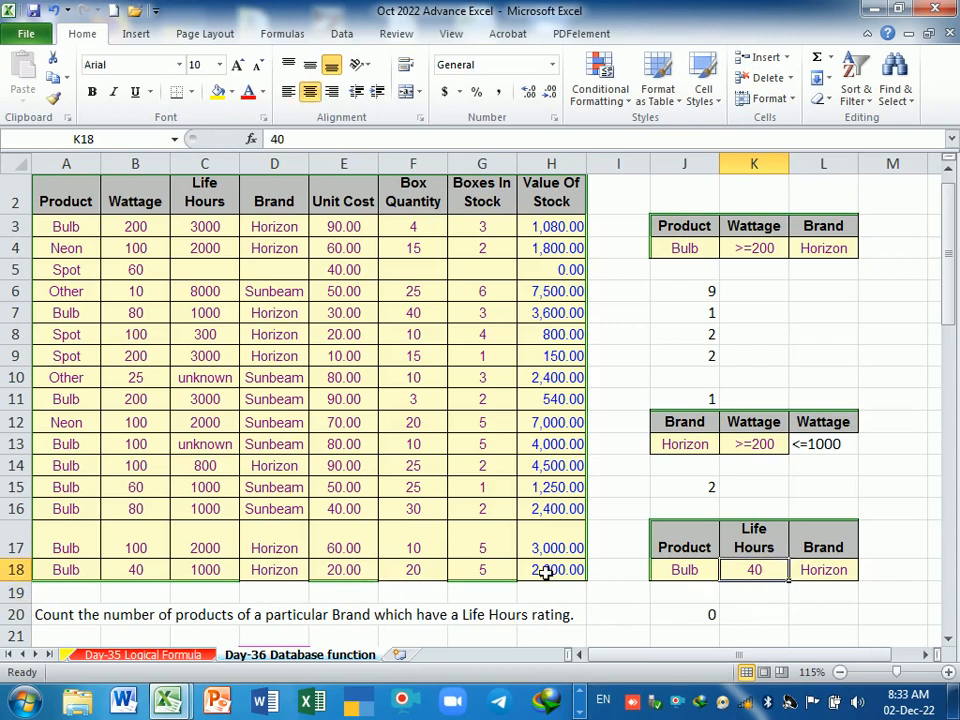
text(2000)
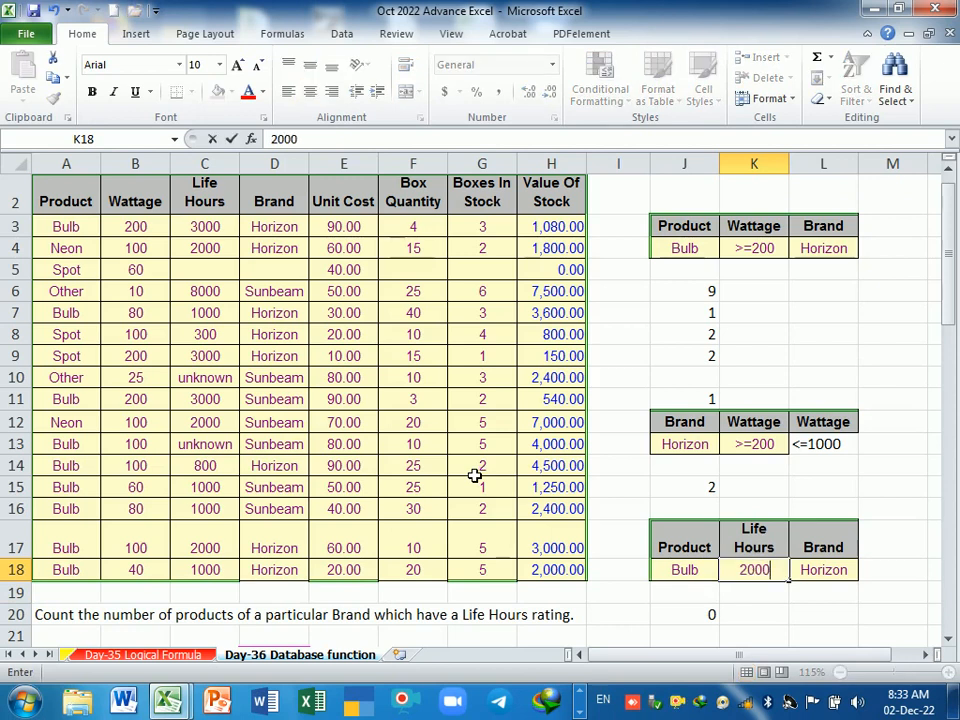
key(Return)
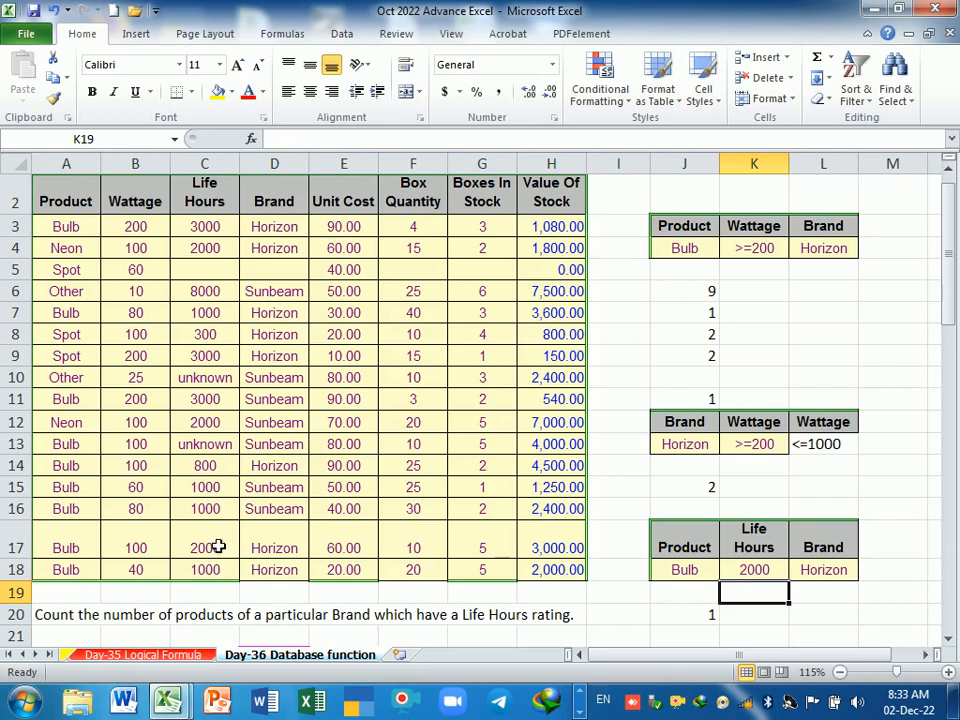
click(756, 575)
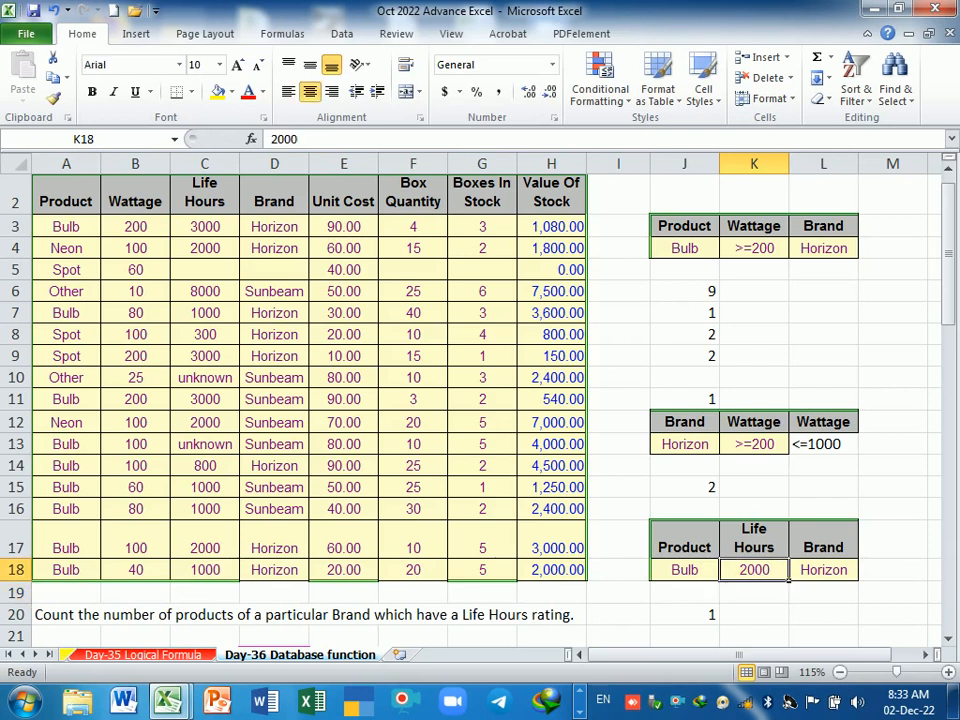
text(1000)
key(Return)
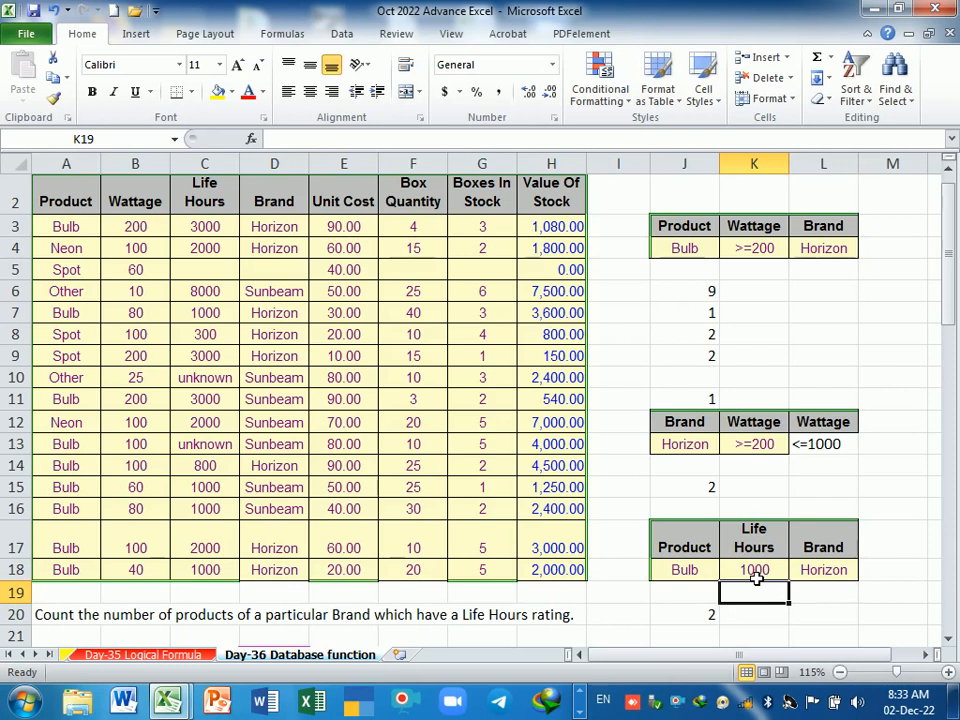
Copy Neon from A12 into the Product criterion in J18
click(705, 573)
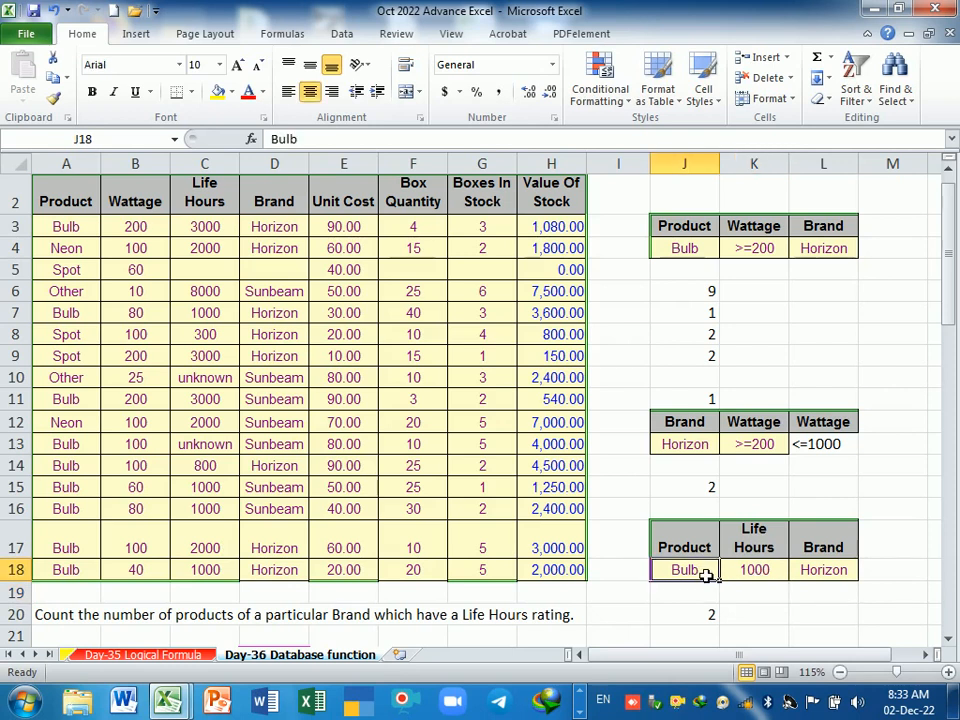
click(77, 423)
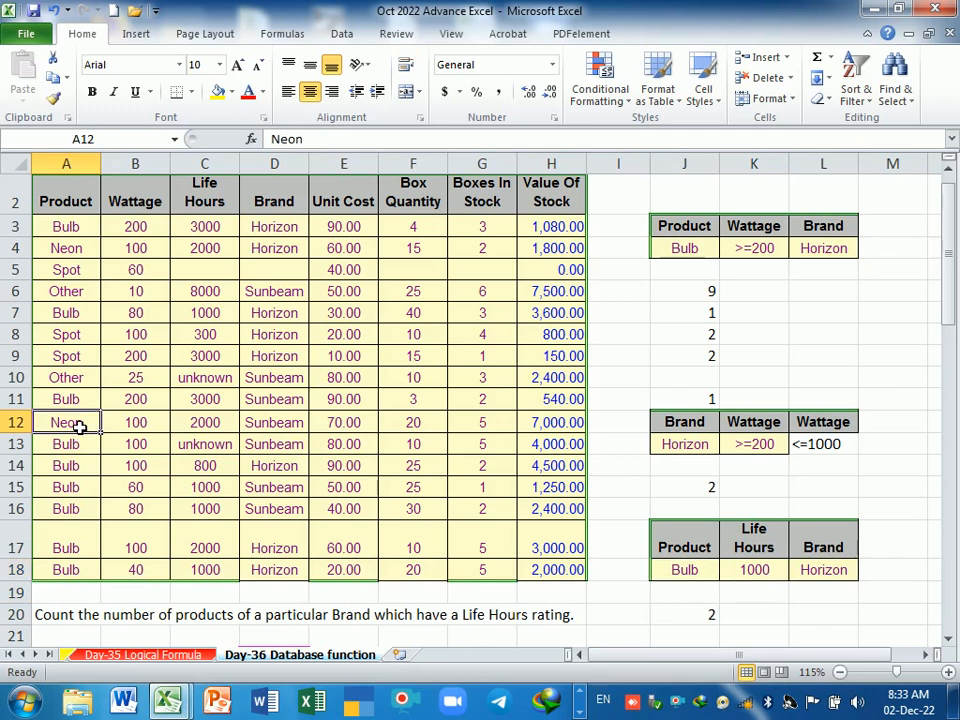
key(ctrl+c)
click(696, 573)
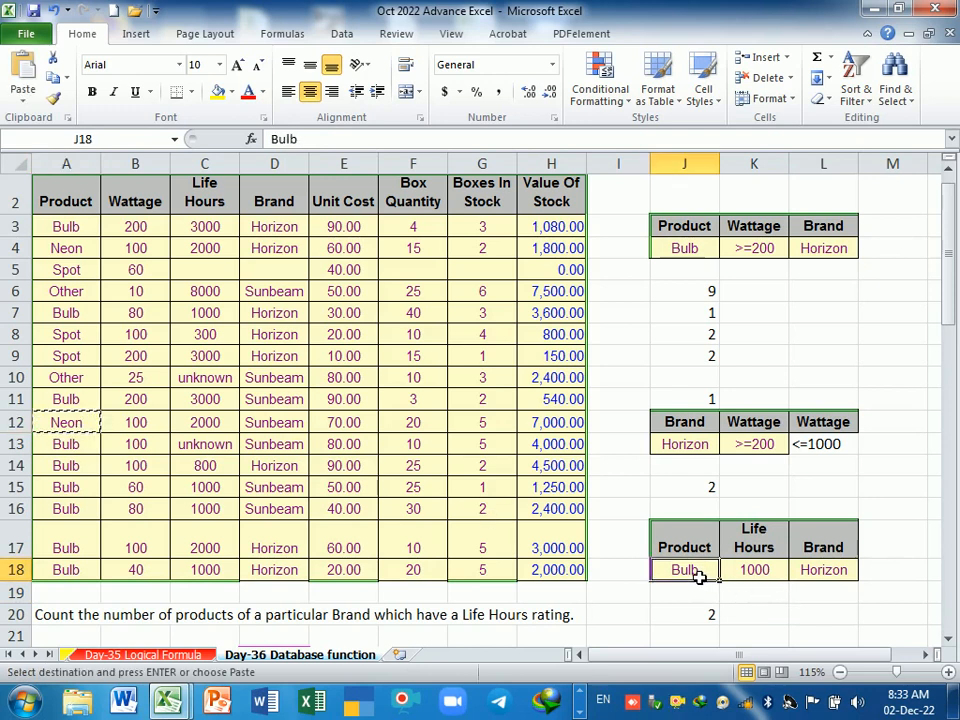
key(Return)
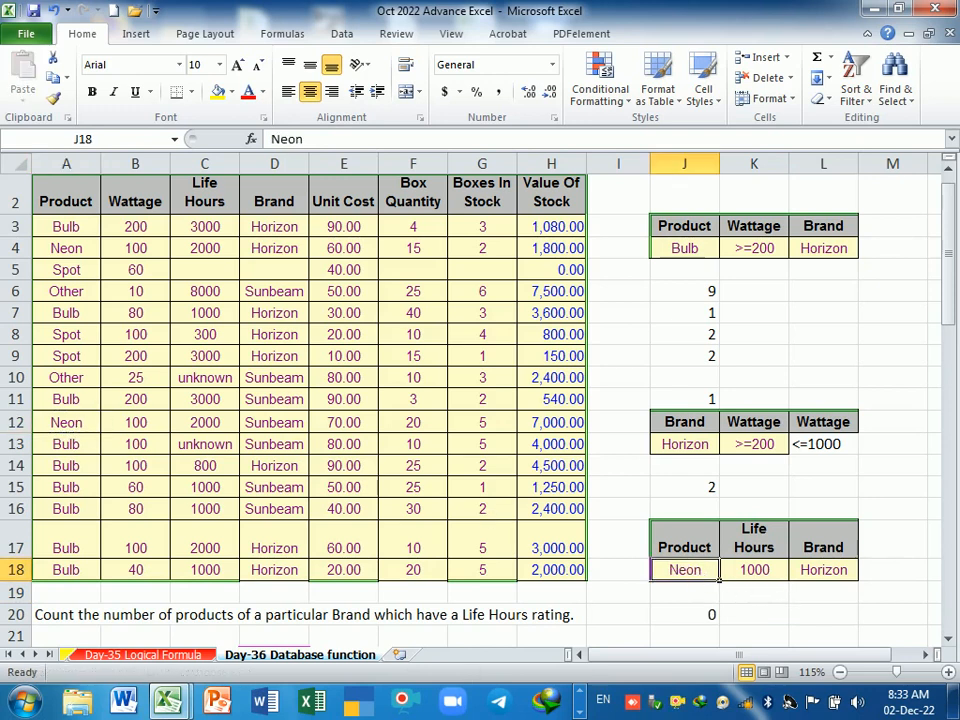
Copy Sunbeam from D10 into the Brand criterion in L18
click(827, 570)
click(270, 377)
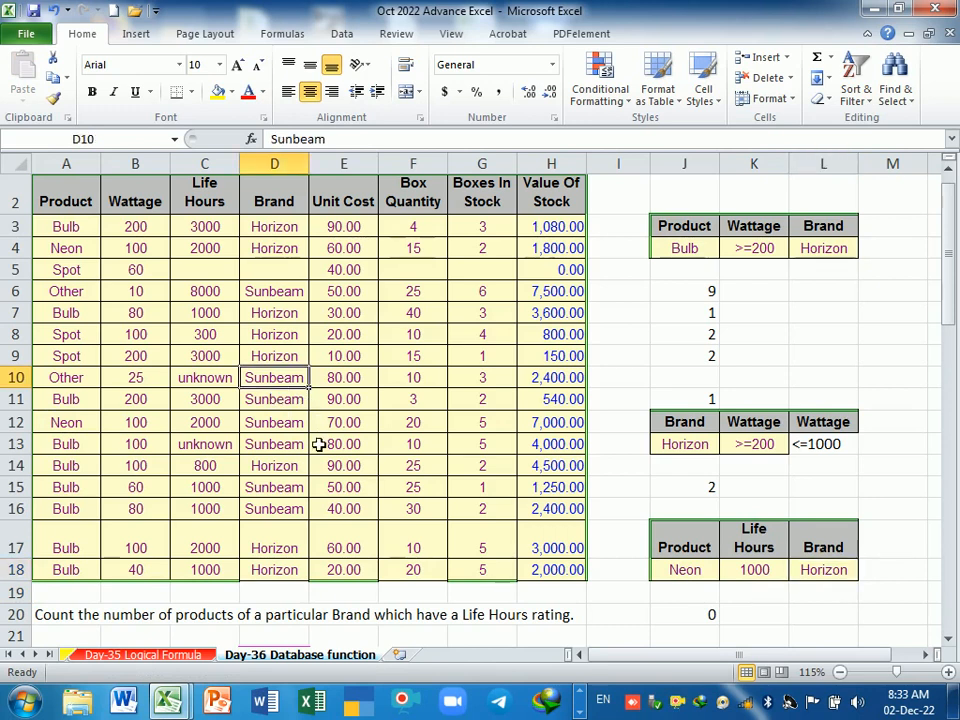
key(ctrl+c)
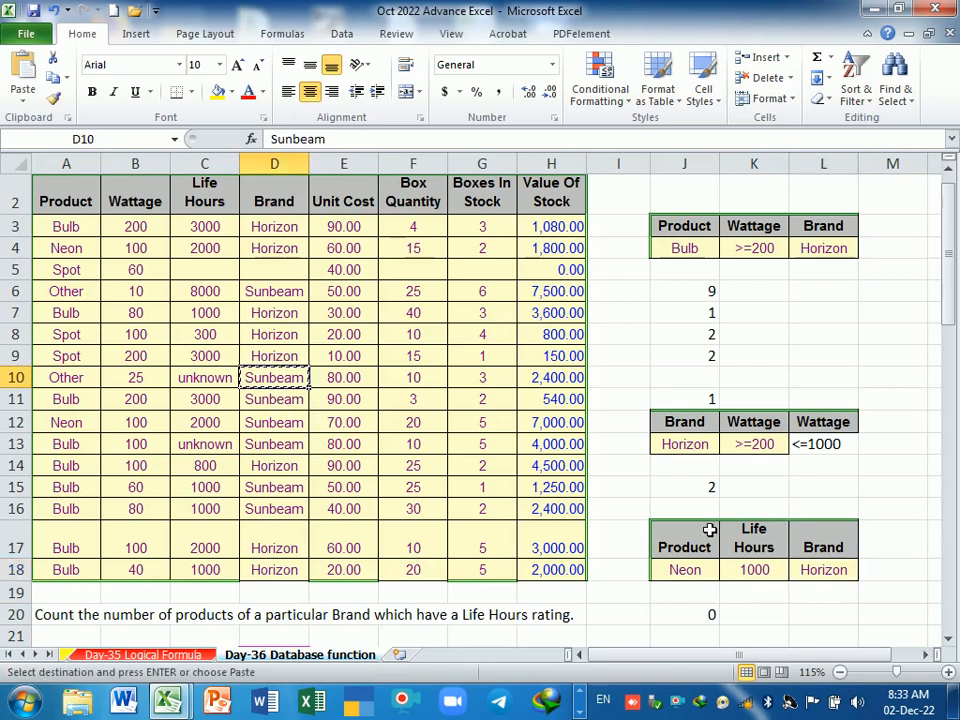
click(853, 577)
key(Return)
click(800, 618)
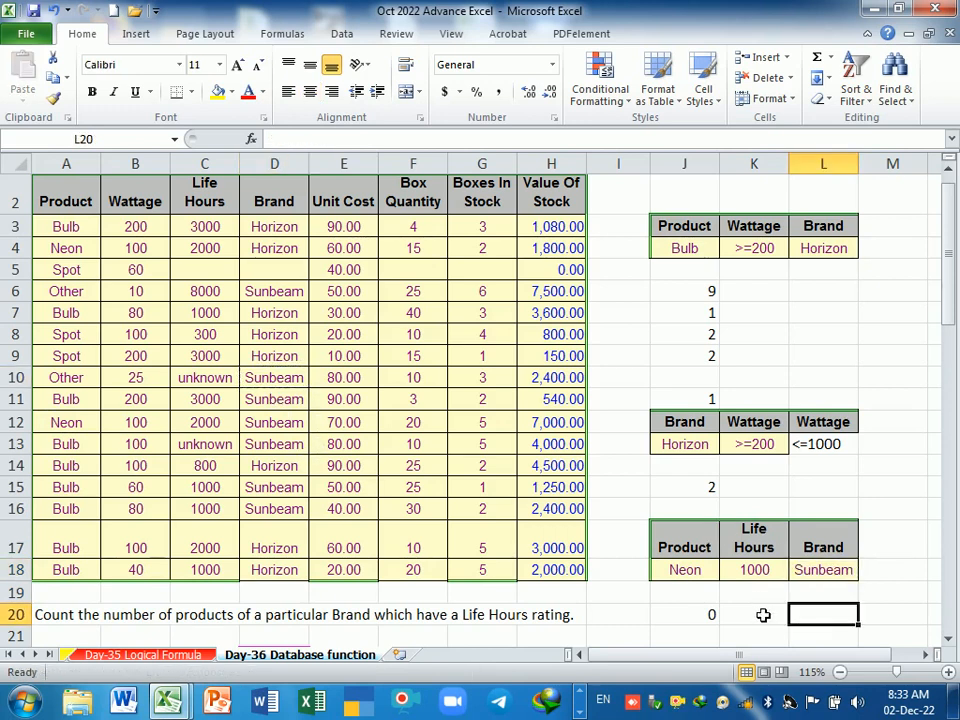
Set the Life Hours criterion in K18 to 2000 for the Neon and Sunbeam combination
click(761, 574)
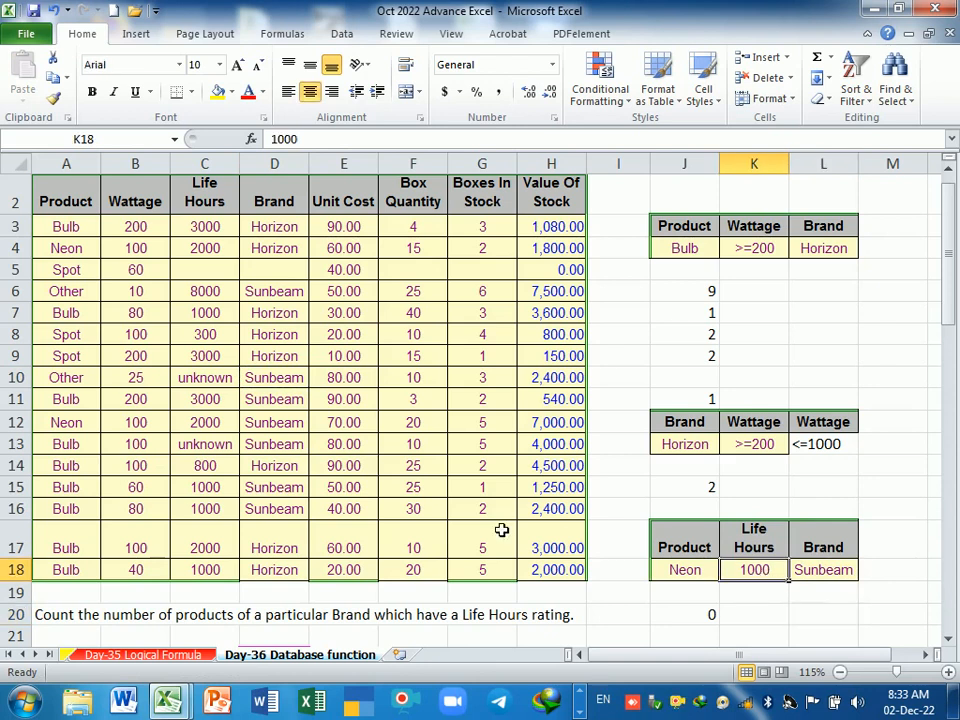
text(2000)
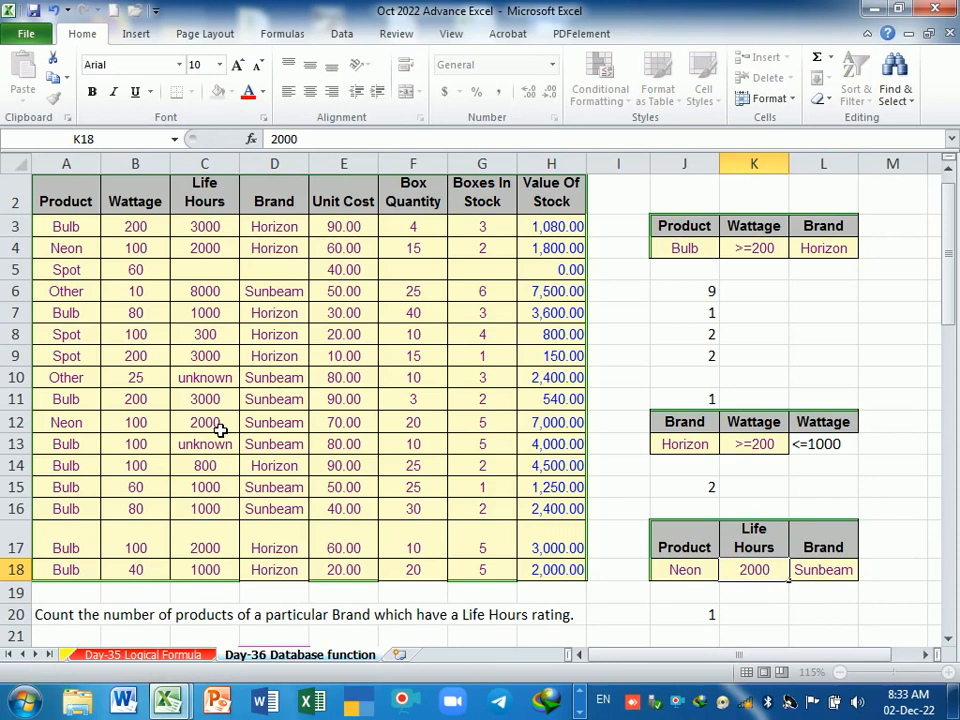
key(Return)
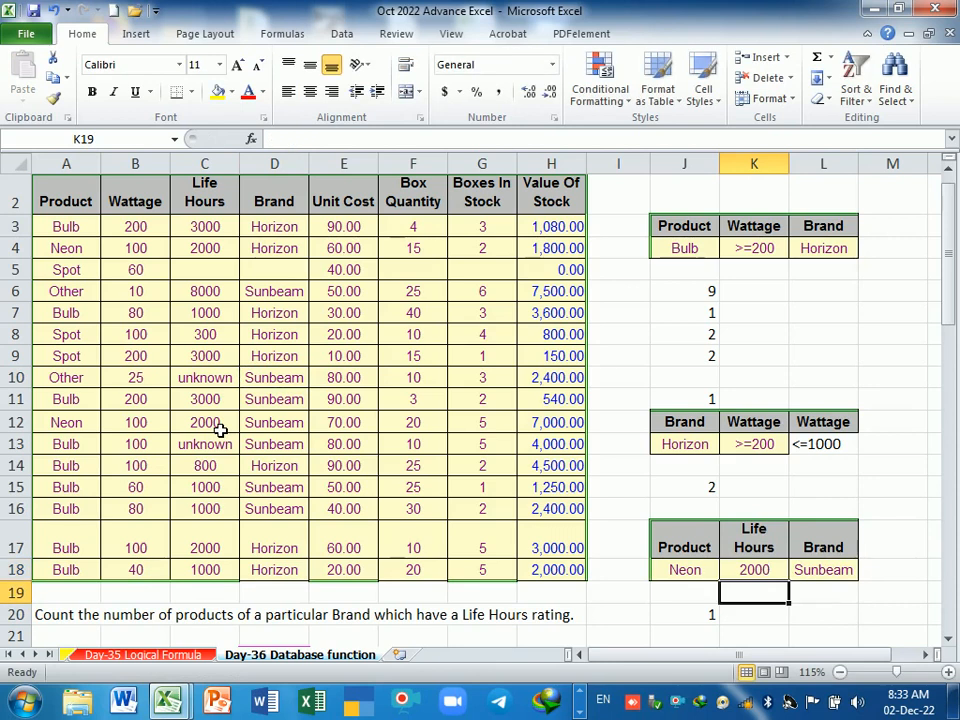
Review the combined criteria values in J18:L18 and the Product column in A2:A18
click(697, 570)
drag(697, 571, 825, 572)
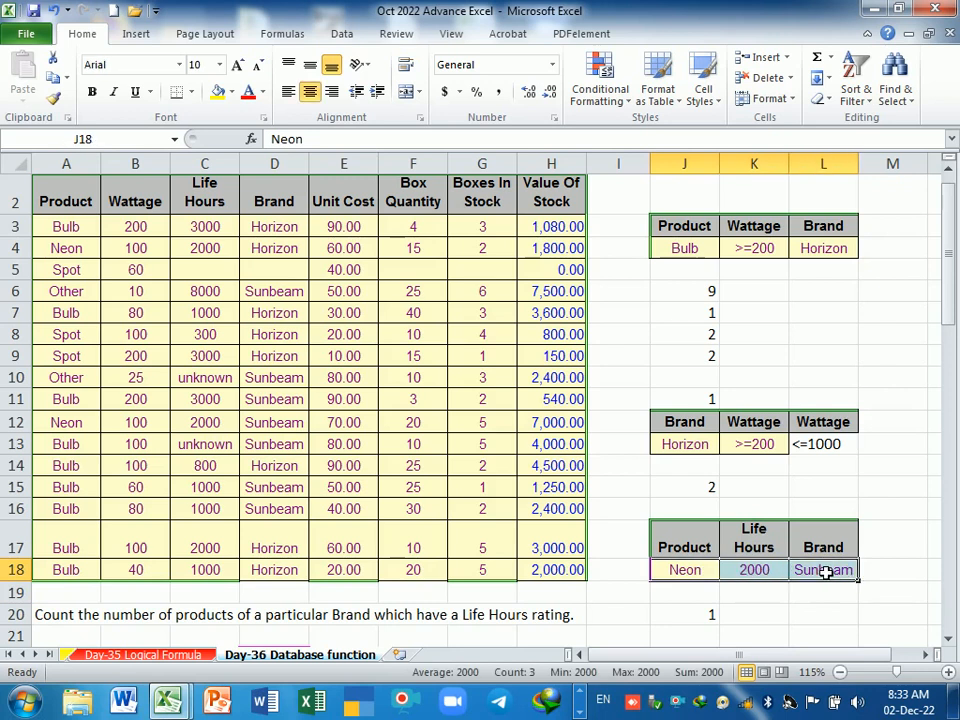
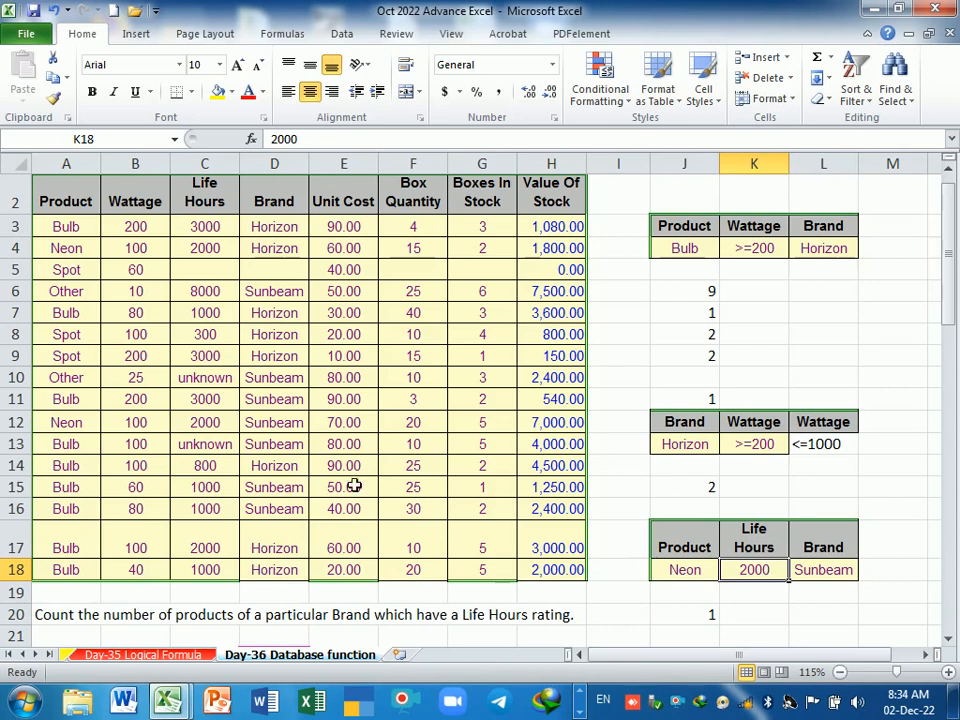
click(78, 204)
drag(78, 204, 74, 571)
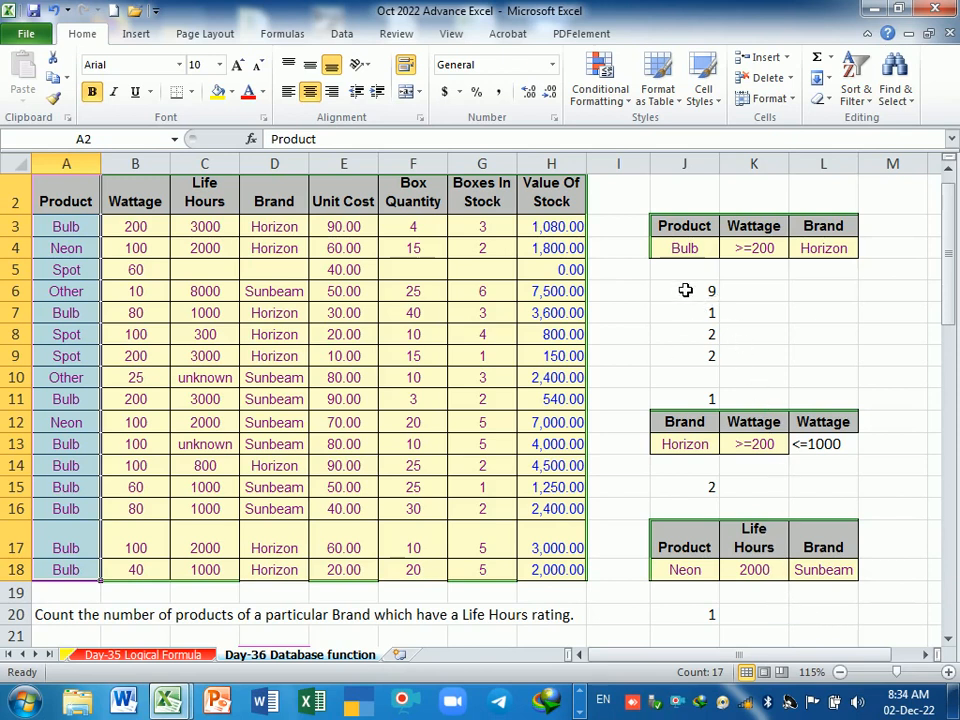
Clear the results in J6:J9 and count the Bulb products in J7 with =DCOUNTA(A2:H18,A2,J3:J4)
drag(681, 289, 704, 368)
key(Delete)
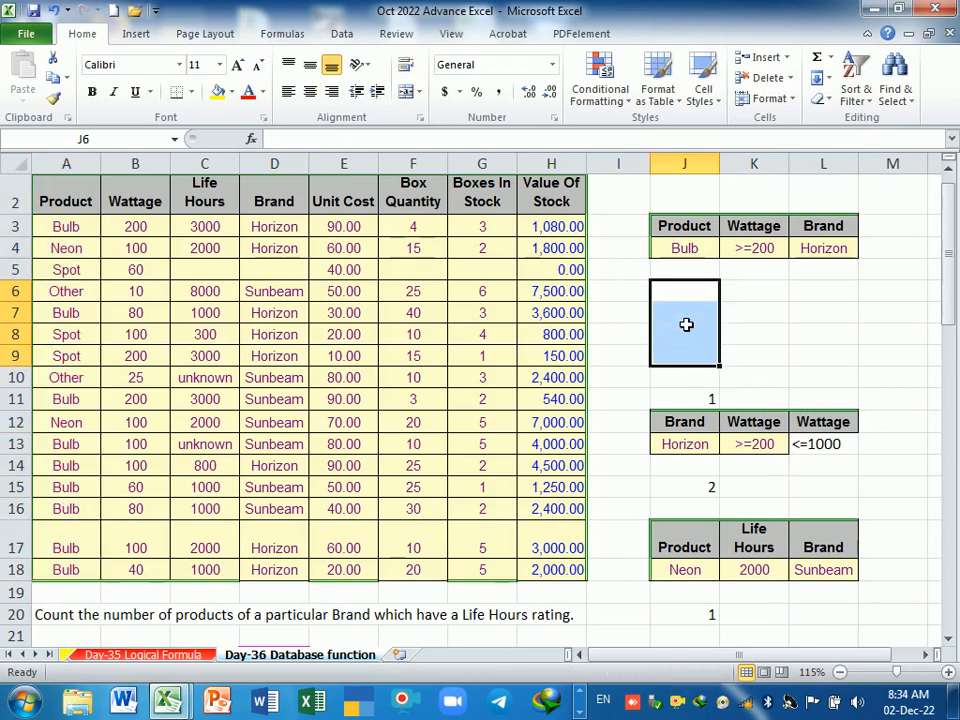
click(686, 318)
text(=)
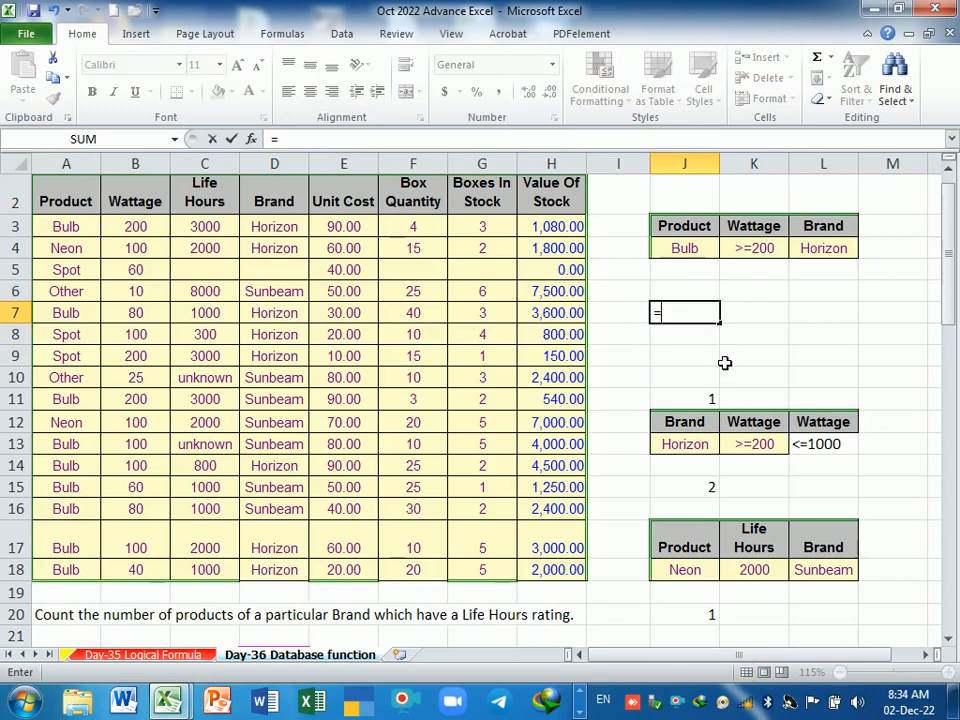
text(dc)
key(BackSpace)
text(dcount)
key(Down)
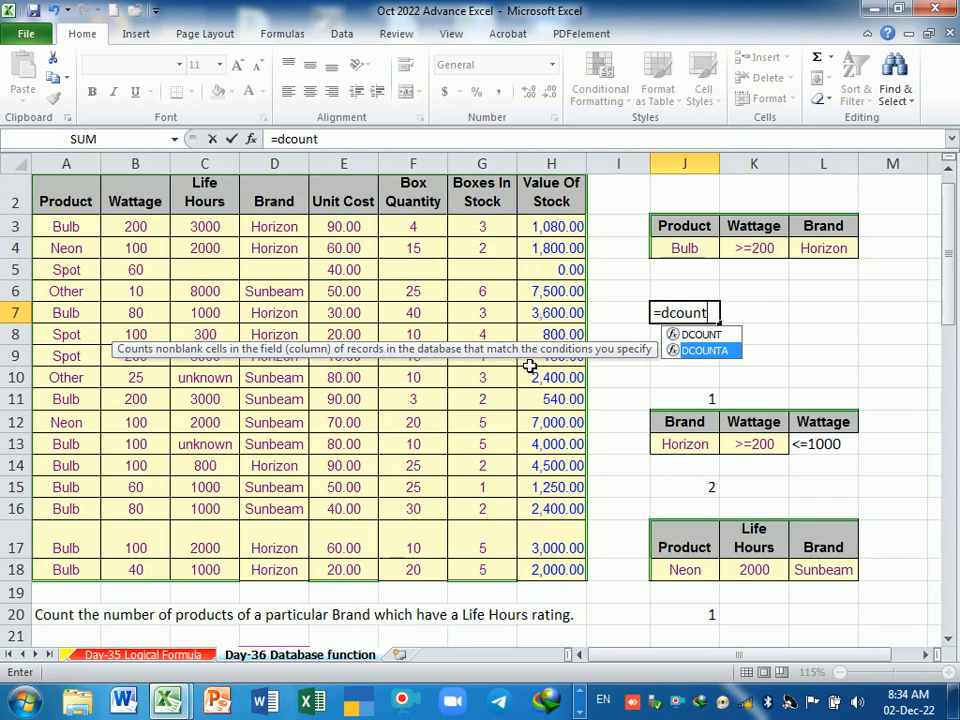
key(Tab)
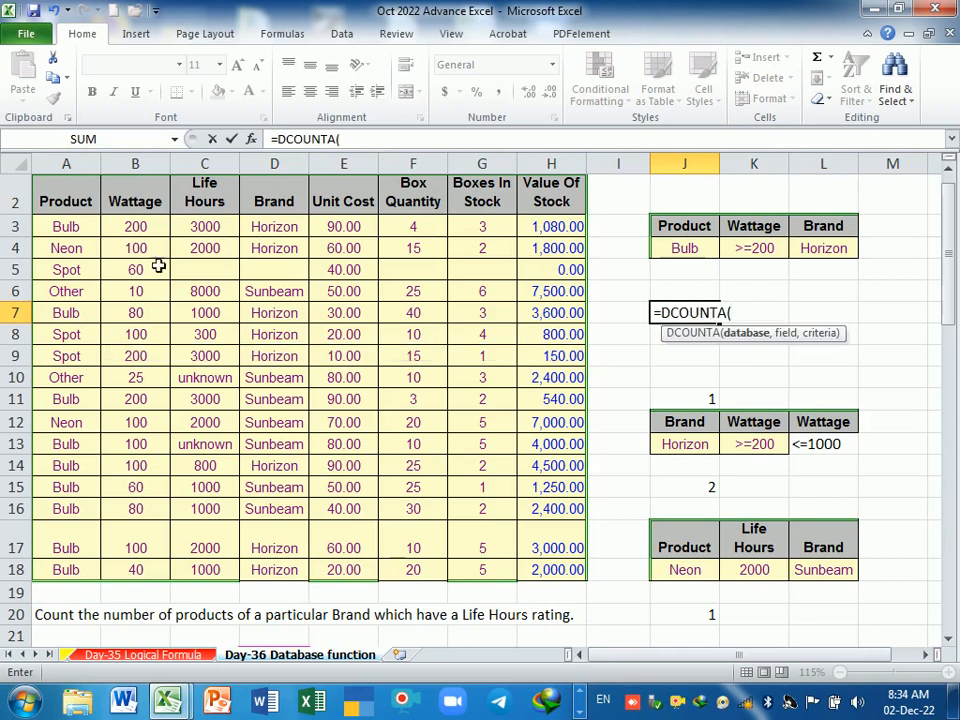
drag(72, 195, 563, 572)
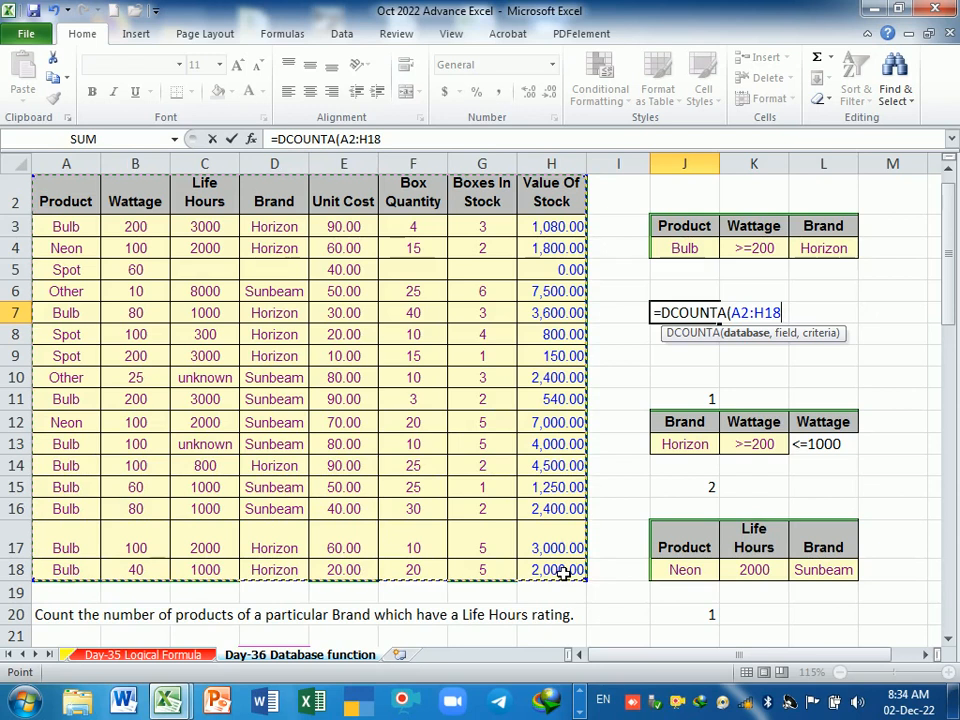
text(,)
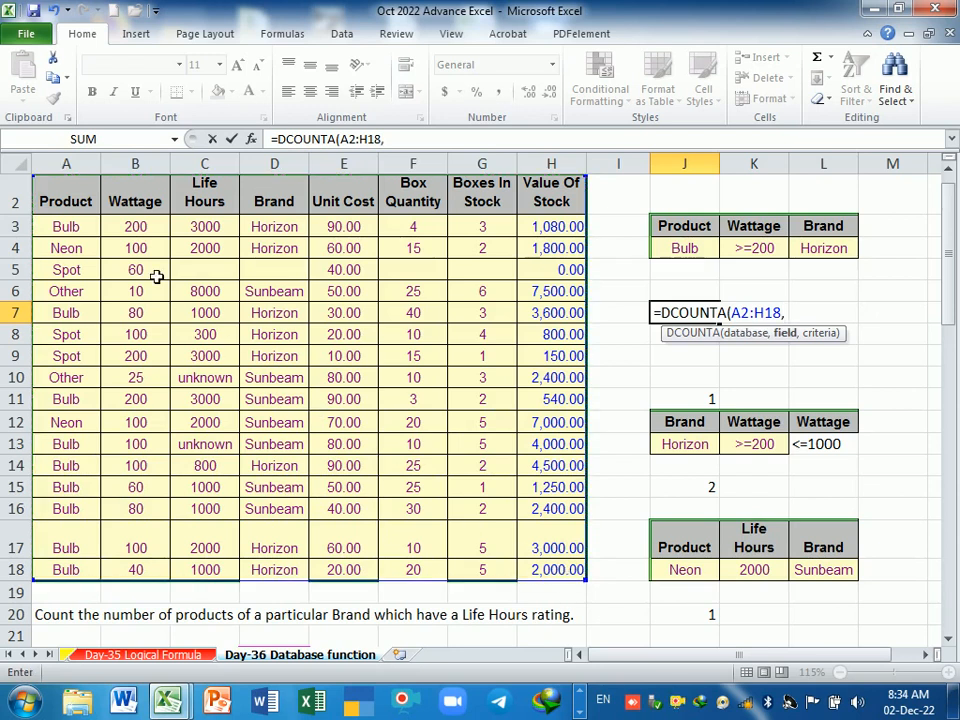
click(75, 200)
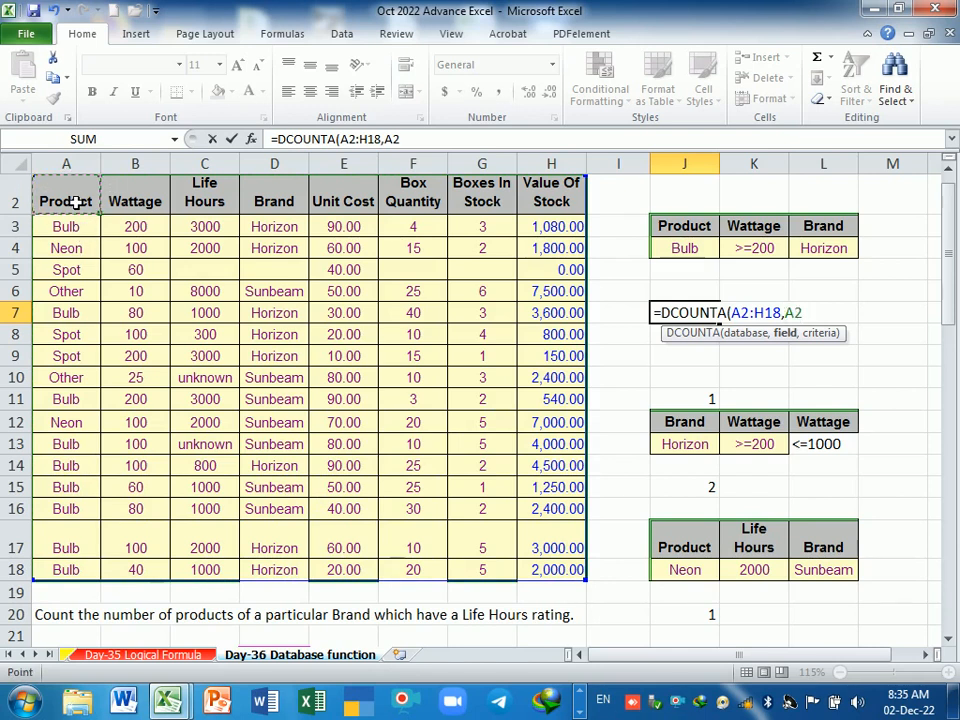
text(,)
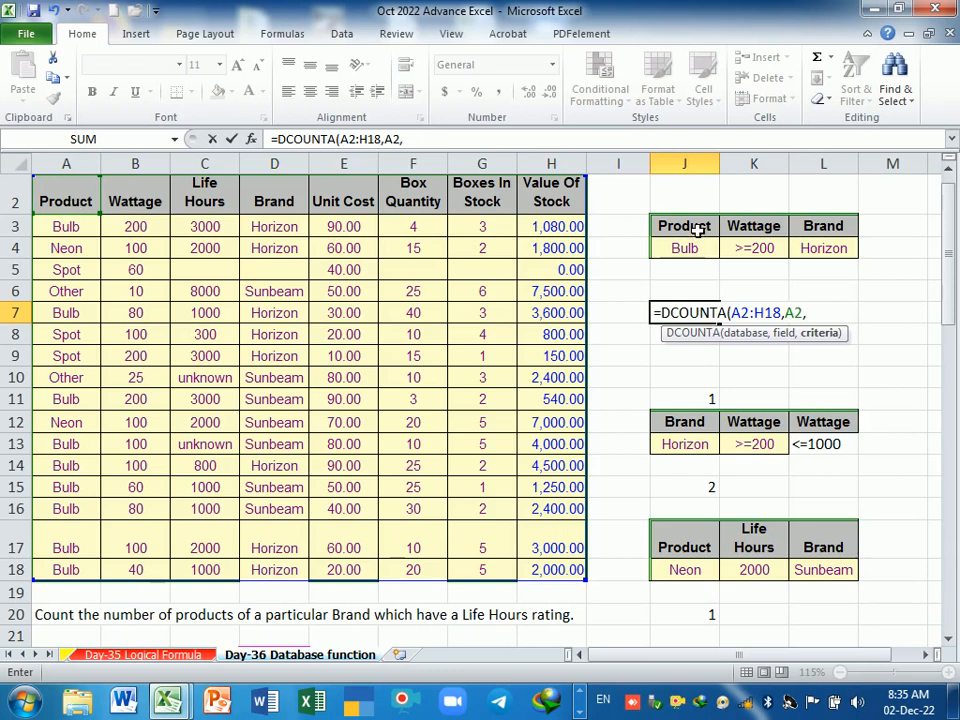
drag(697, 230, 697, 247)
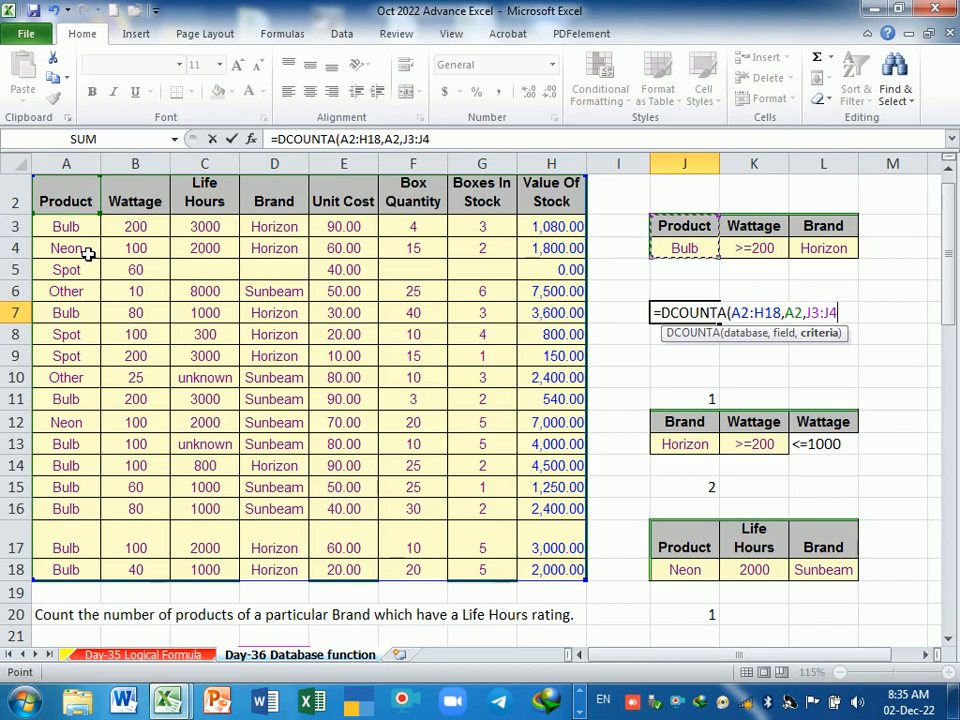
key(Return)
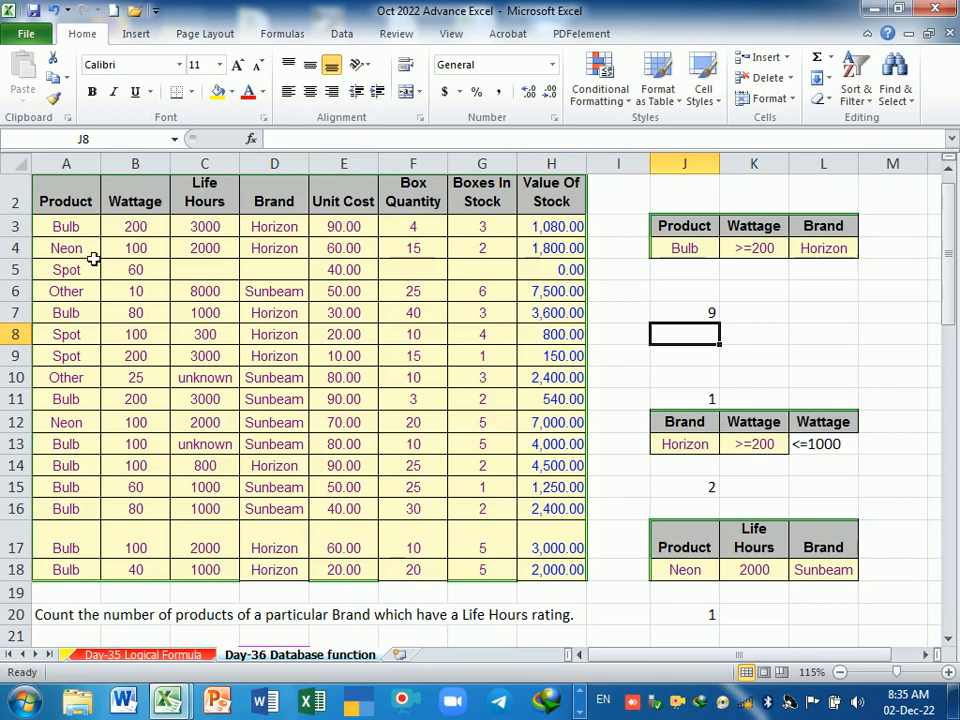
click(73, 205)
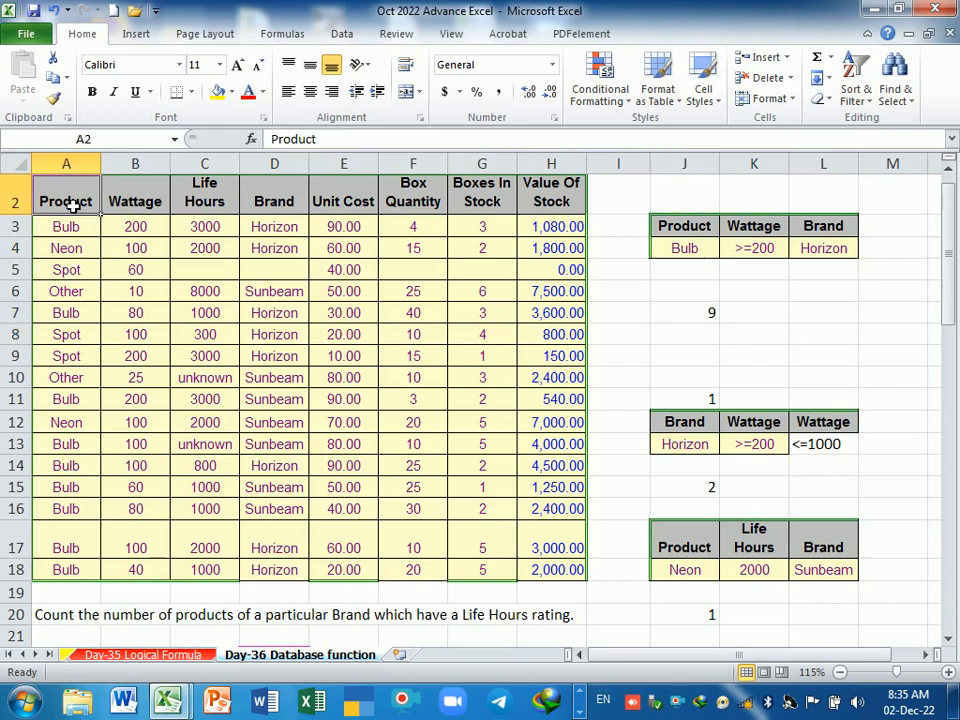
mouse_move(73, 205)
mouse_down()
mouse_move(75, 226)
mouse_move(79, 199)
mouse_move(79, 226)
mouse_up()
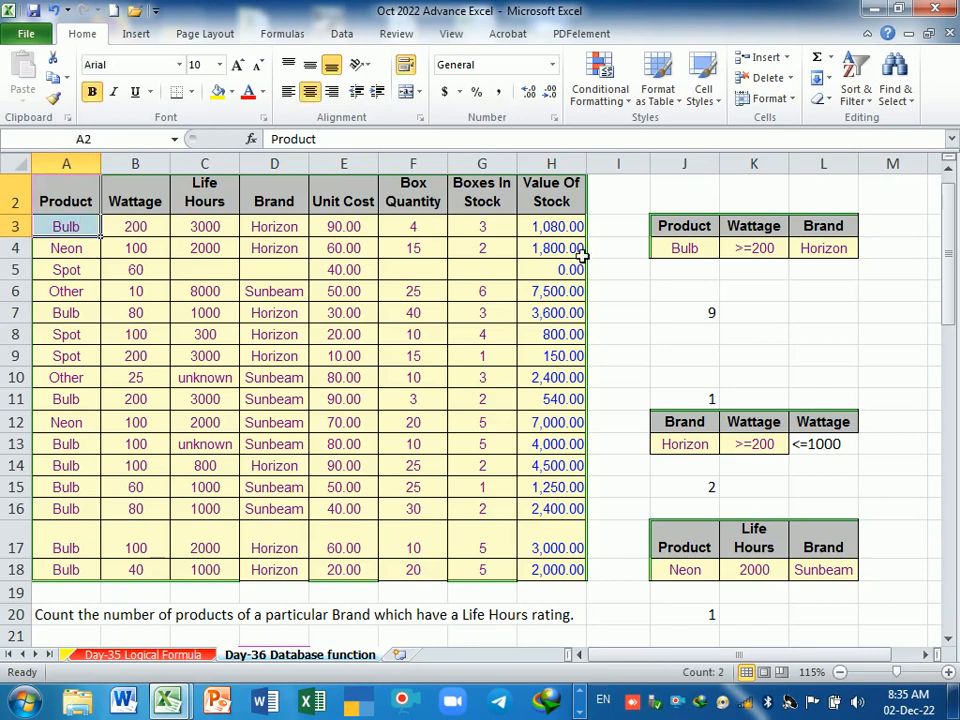
Try counting the Wattage matches in J6 with =DCOUNTA(A2:H18,B2,K4), using only the criterion cell without its header
click(702, 295)
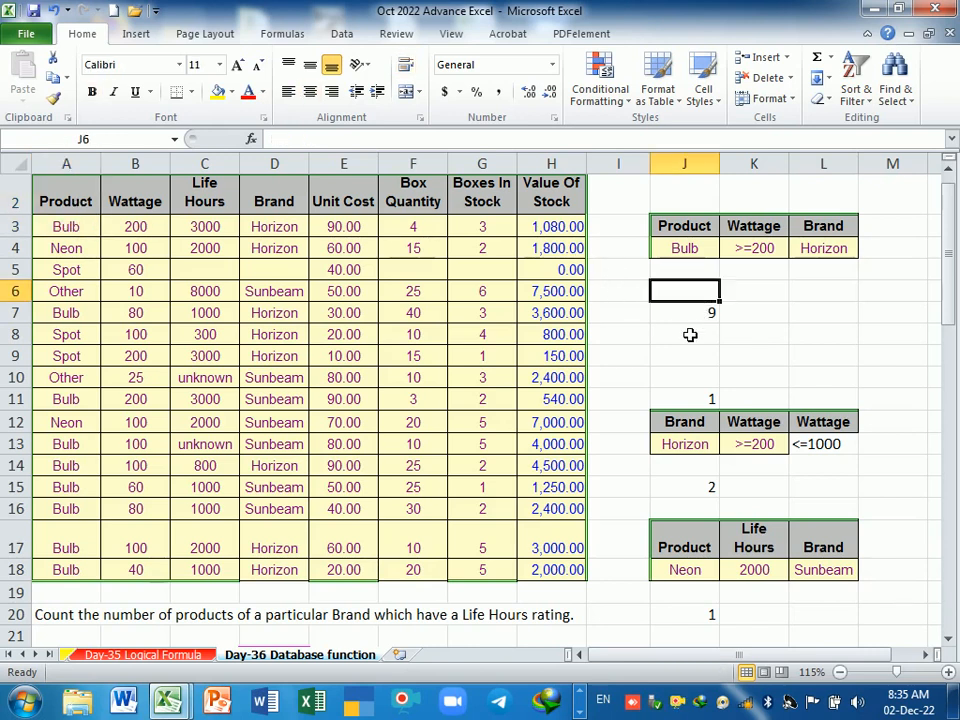
text(=dcount)
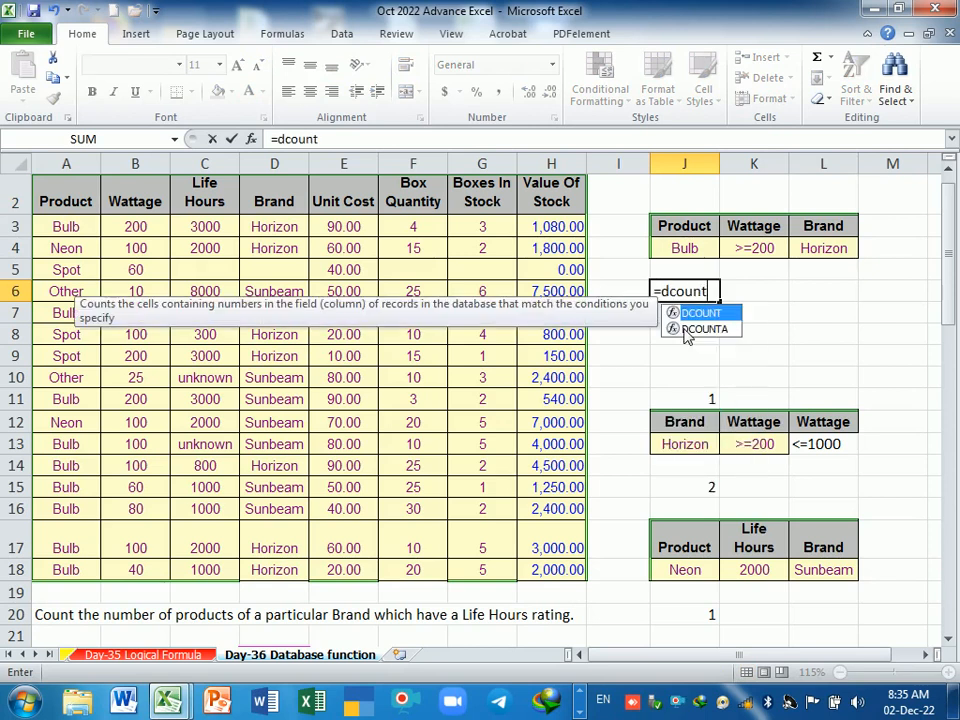
double_click(686, 329)
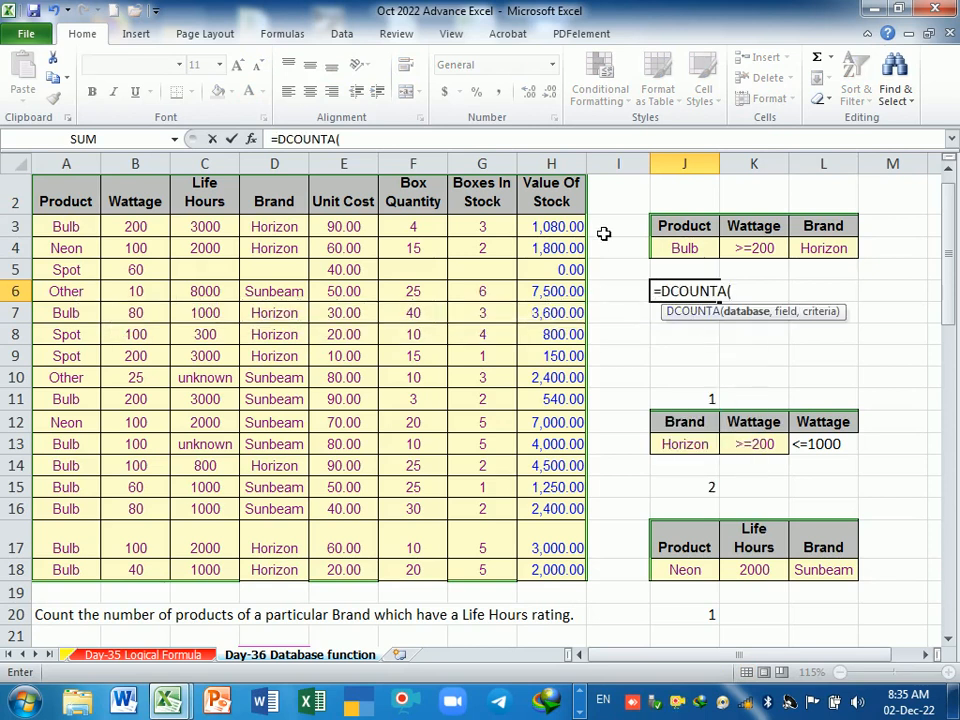
drag(76, 200, 590, 594)
text(,)
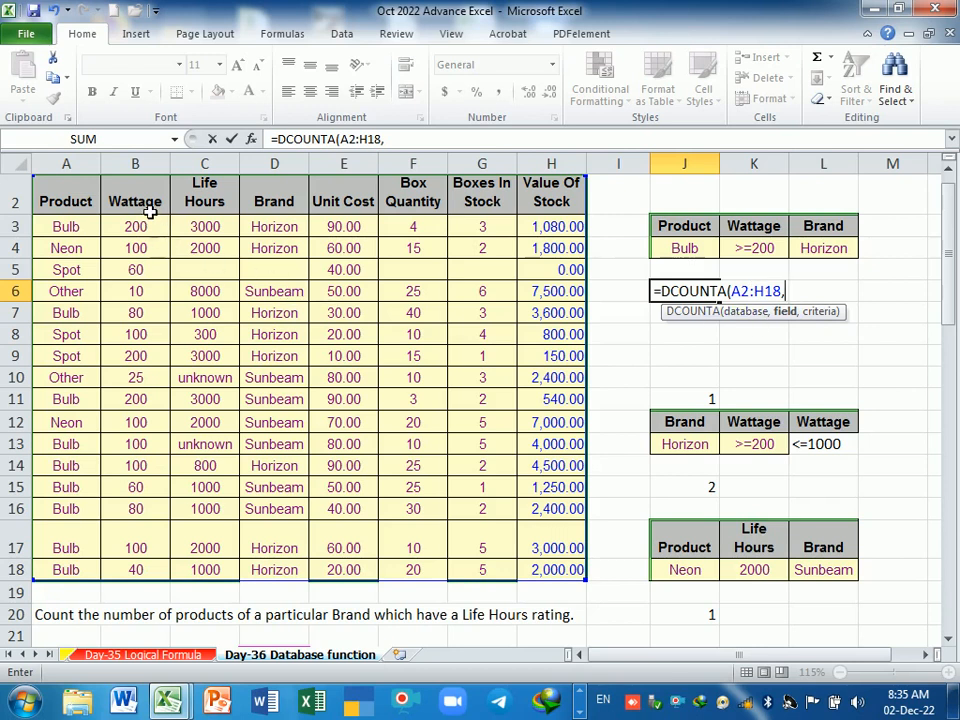
click(150, 206)
click(70, 202)
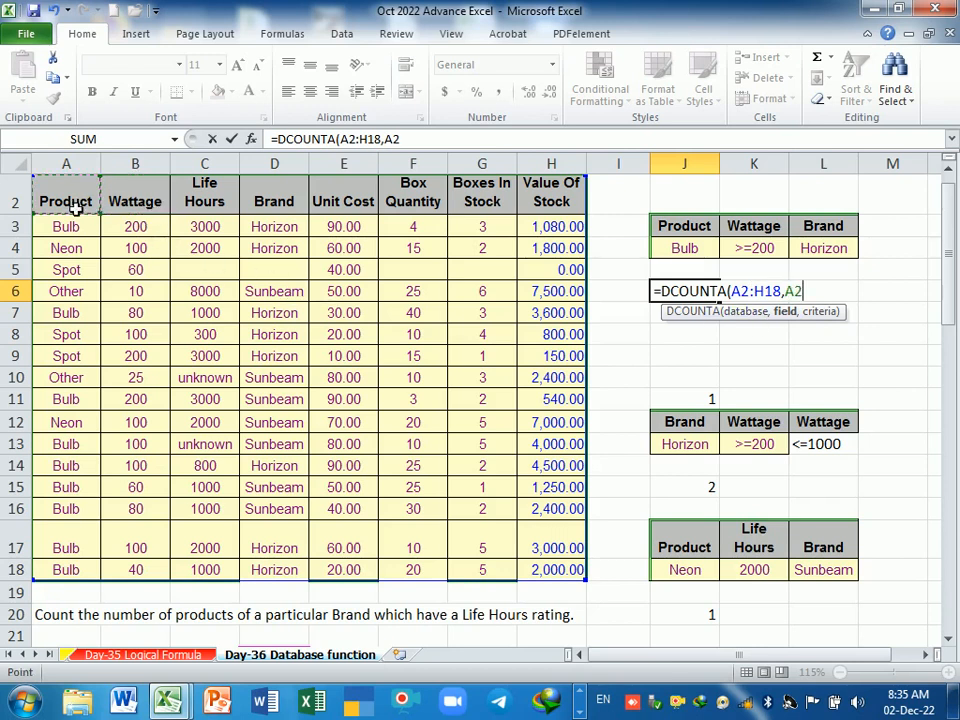
click(148, 208)
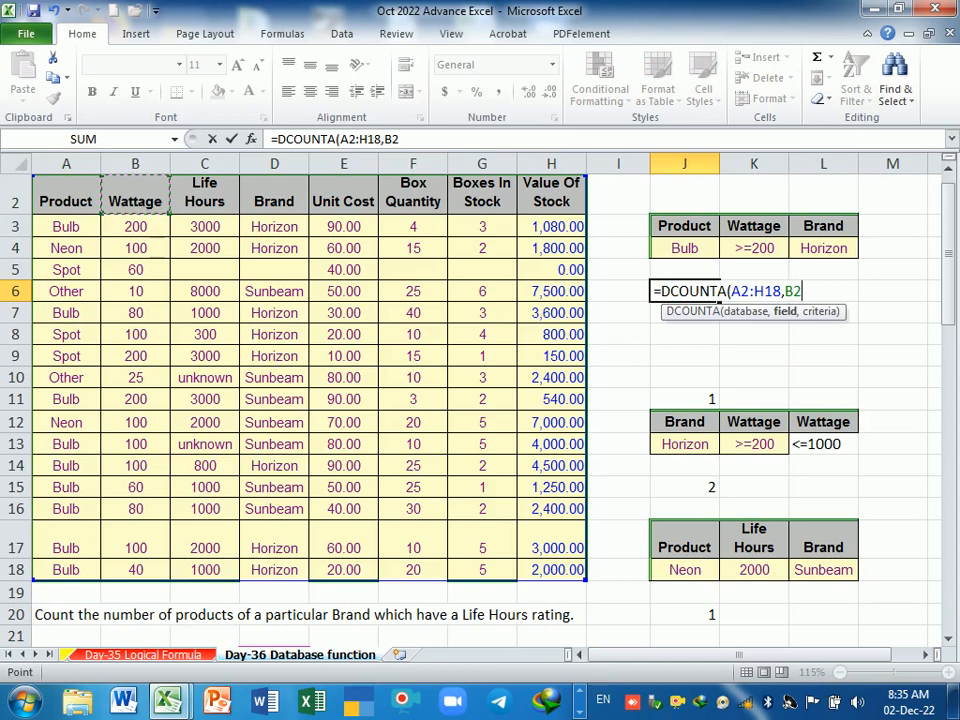
text(,)
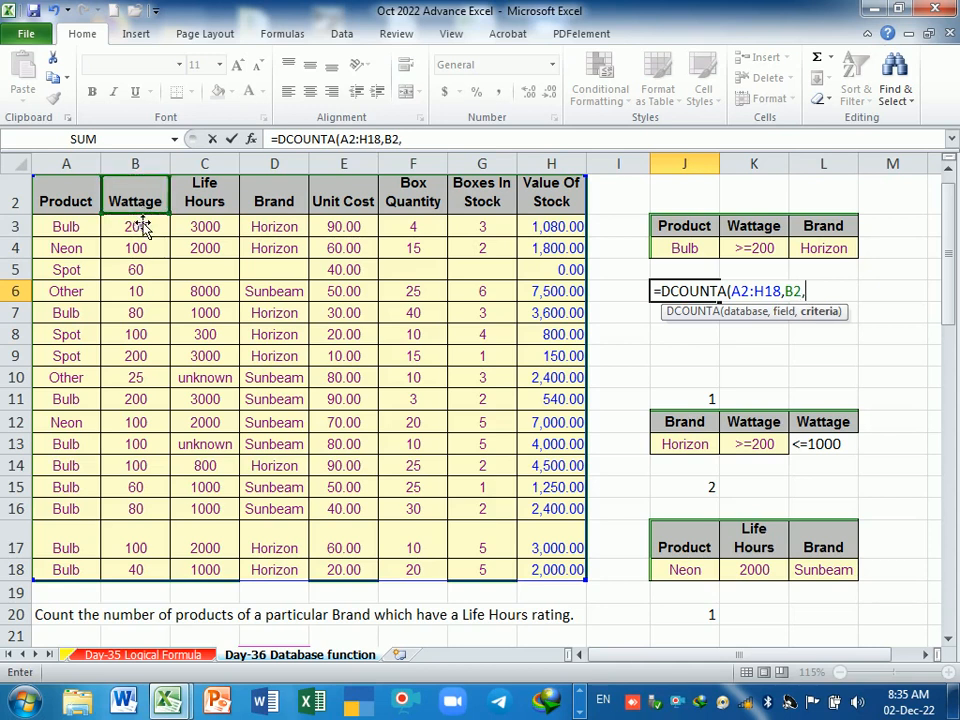
click(738, 252)
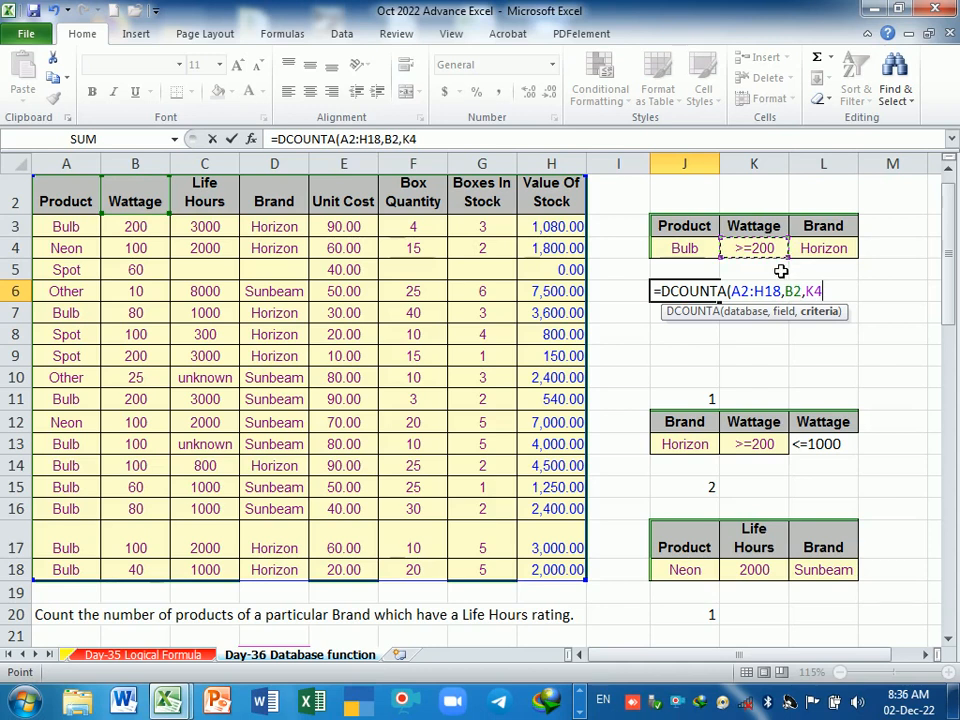
key(Return)
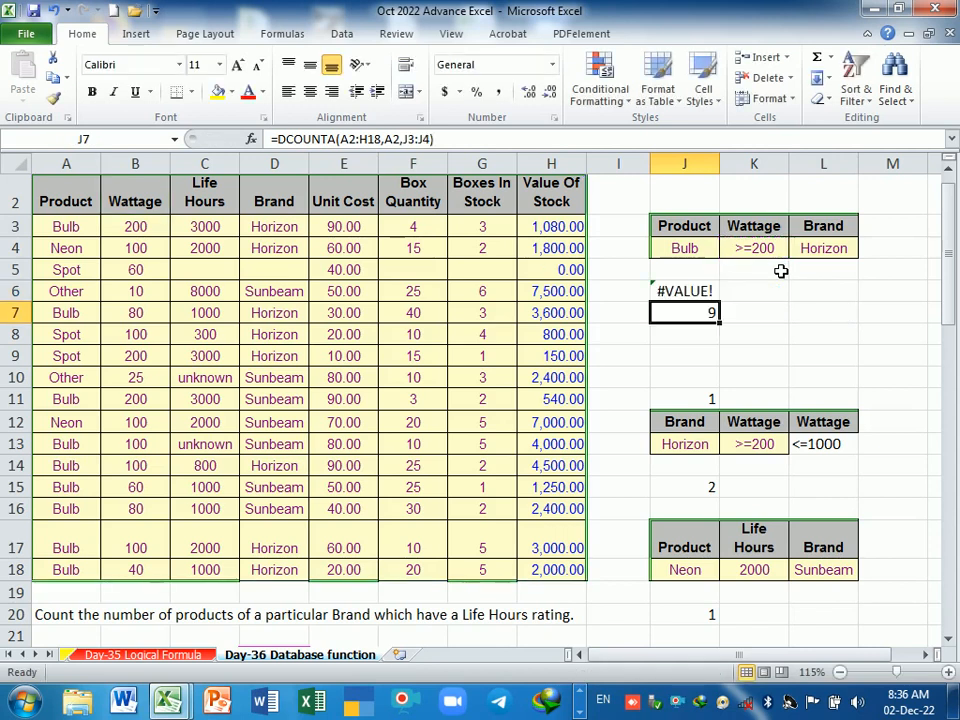
Try replacing the criteria reference in J6's DCOUNTA formula with the literal text ">=200"
double_click(683, 291)
key(End)
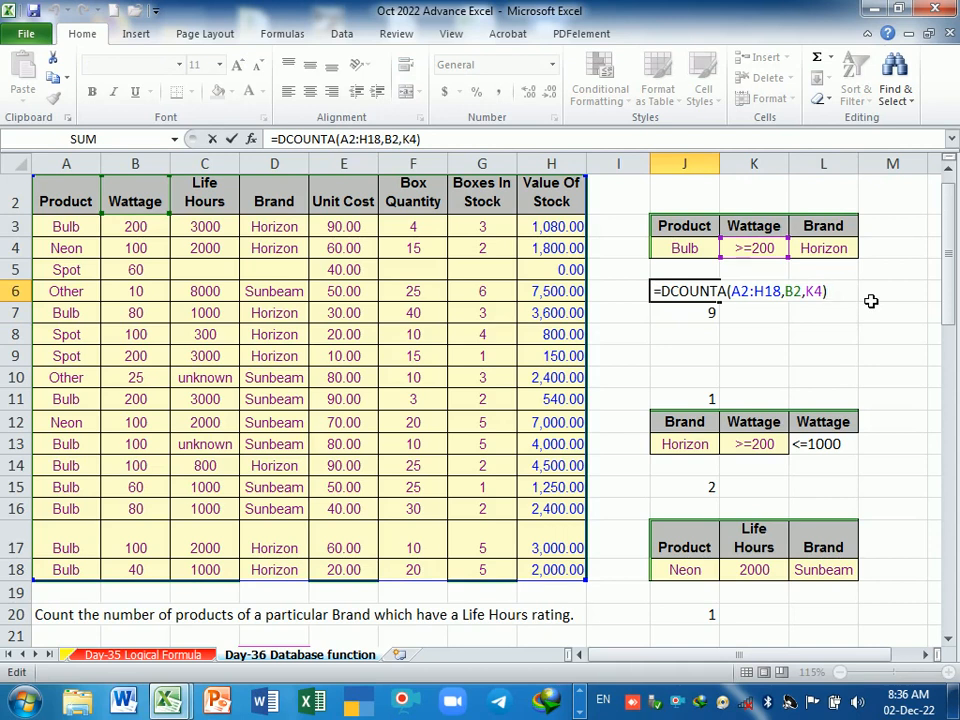
key(BackSpace)
key(BackSpace)
key(BackSpace)
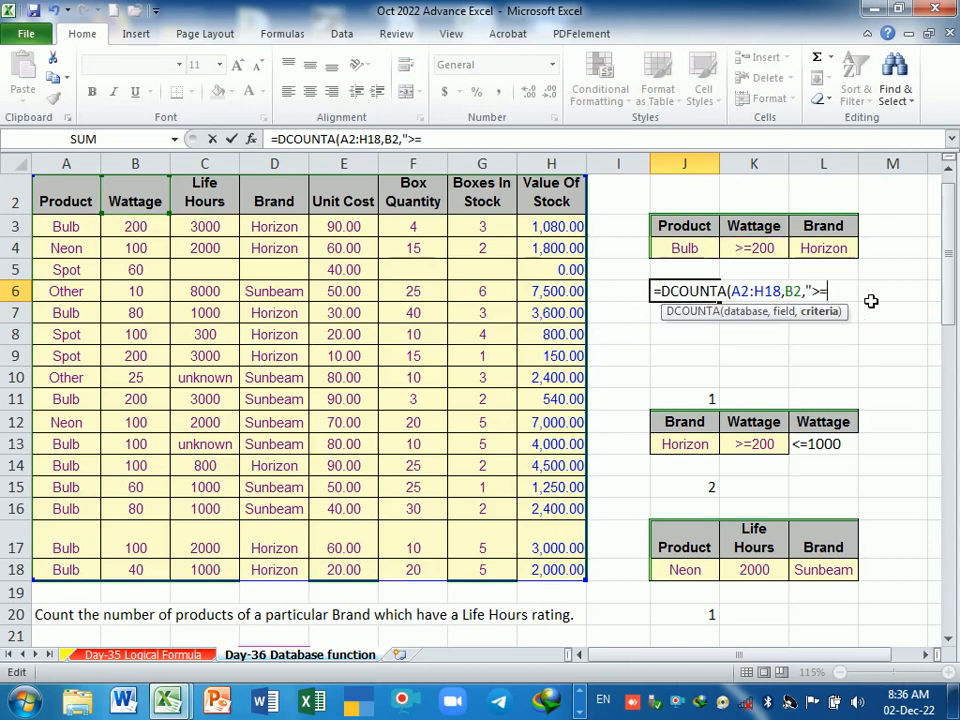
text(">=200")
key(Return)
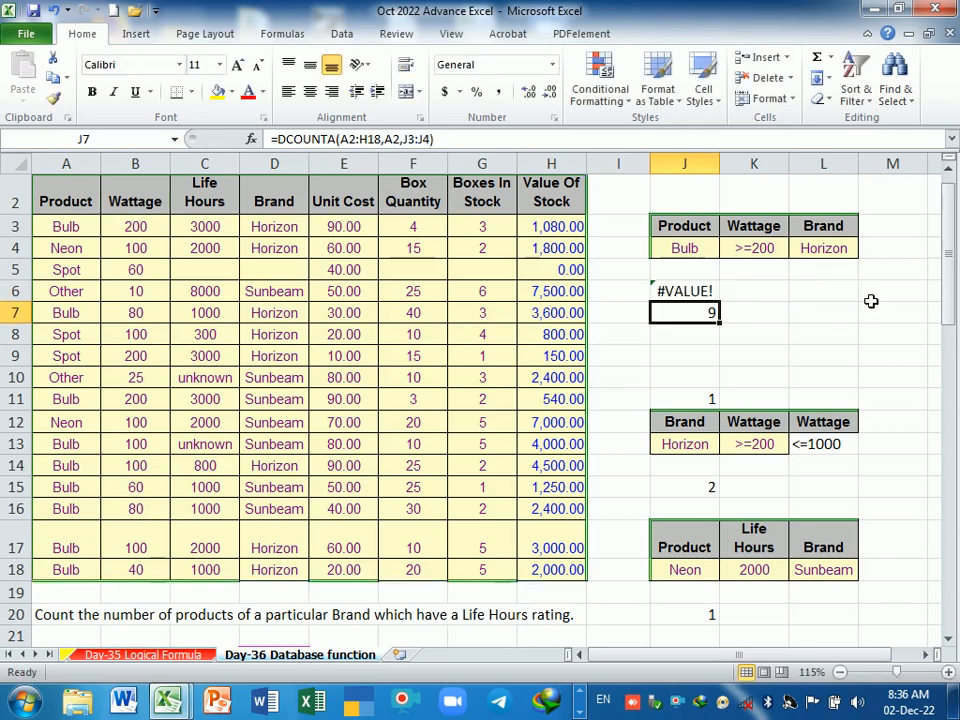
Erase the whole DCOUNTA formula with the literal ">=200" criterion from J6
double_click(693, 292)
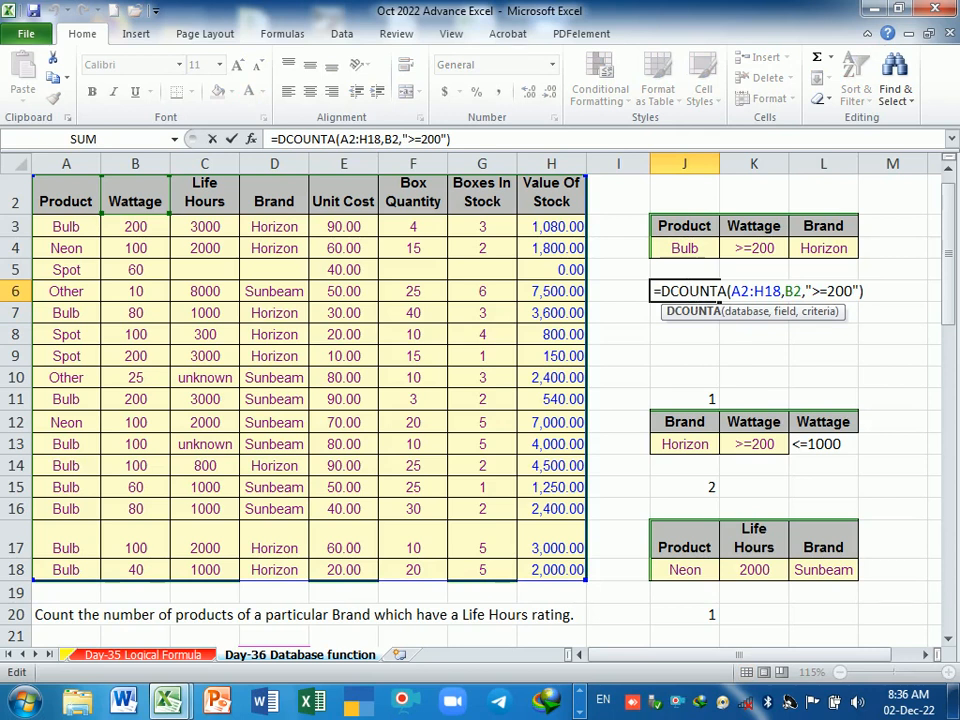
click(865, 291)
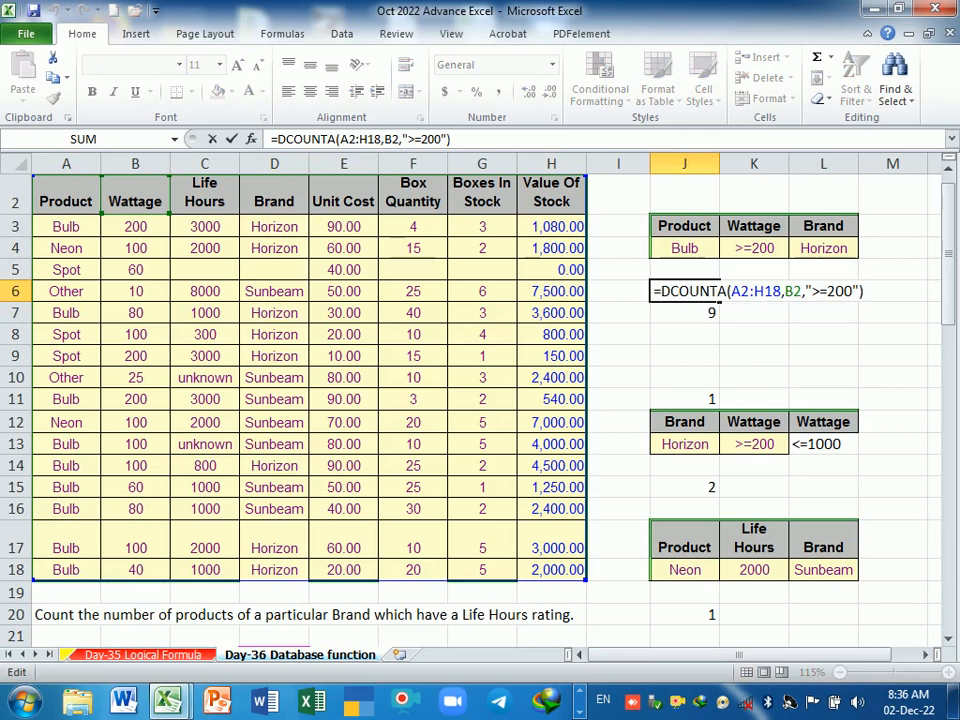
key(BackSpace)
key(BackSpace)
key(BackSpace)
key(BackSpace)
key(BackSpace)
key(BackSpace)
key(BackSpace)
key(BackSpace)
key(BackSpace)
key(BackSpace)
key(BackSpace)
key(BackSpace)
key(BackSpace)
key(BackSpace)
key(BackSpace)
key(BackSpace)
key(BackSpace)
key(BackSpace)
key(BackSpace)
key(BackSpace)
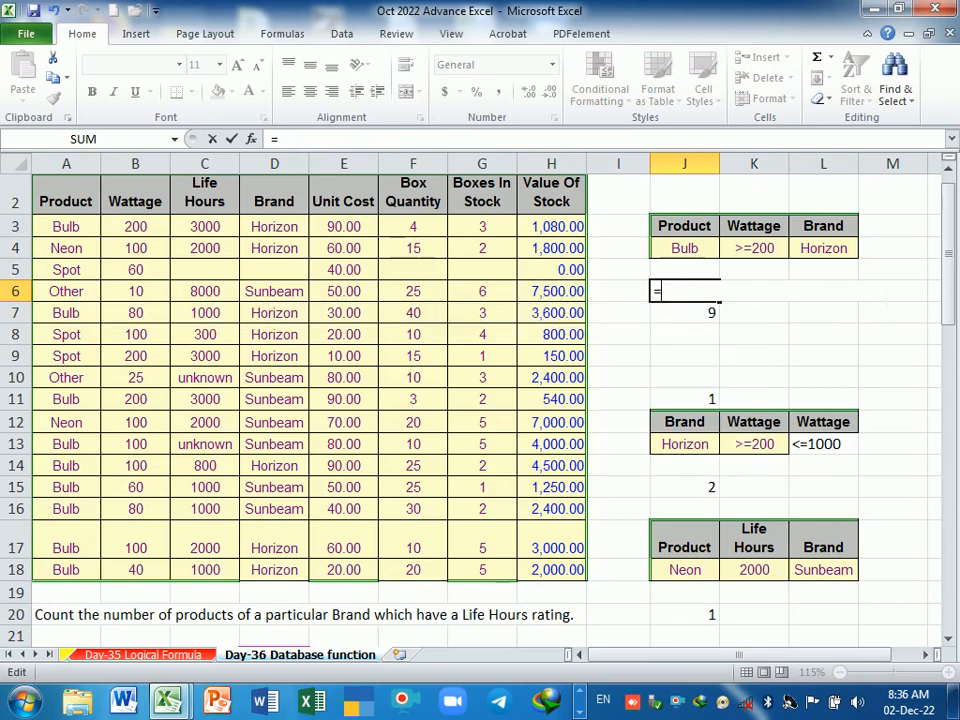
key(BackSpace)
Count the Wattage matches in J6 with =DCOUNTA(A2:H18,B2,K3:K4), including the header in the criteria range
text(=dcount)
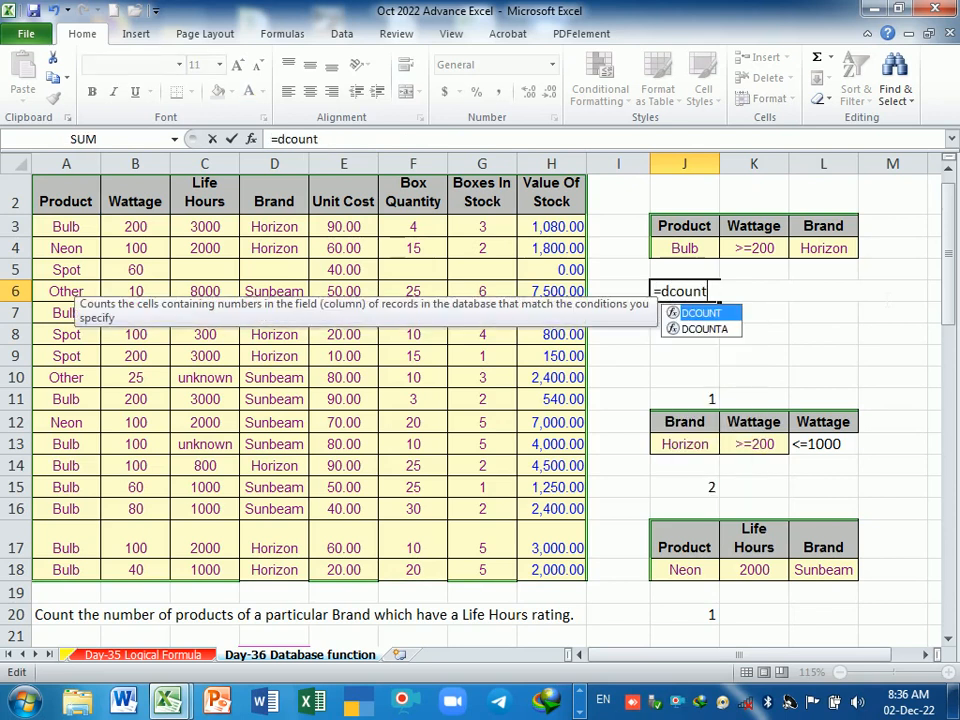
key(Down)
key(Tab)
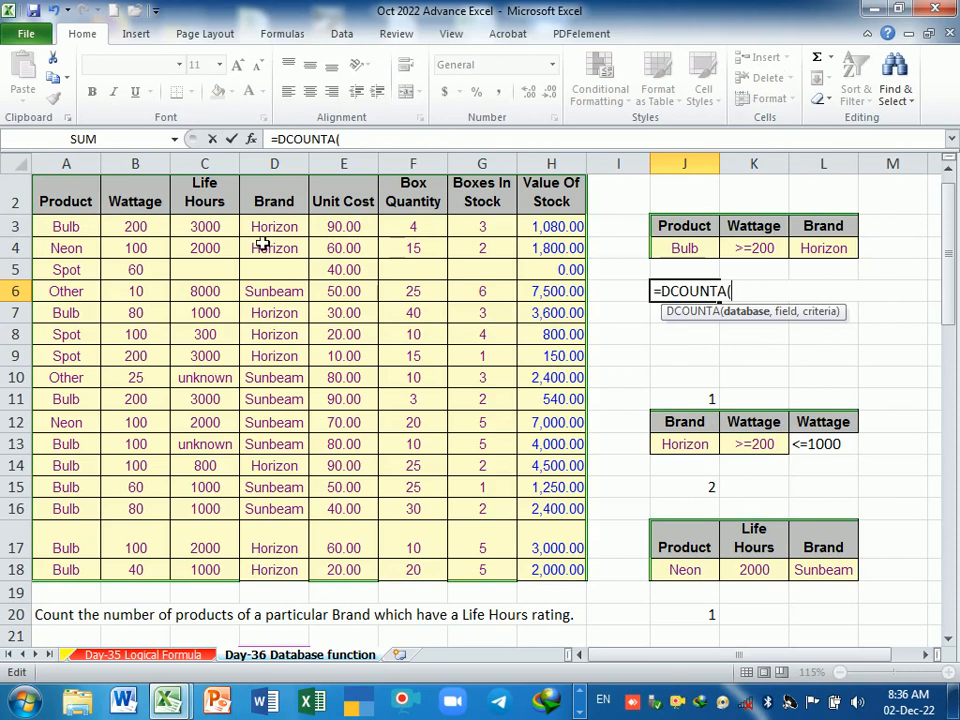
drag(79, 208, 578, 580)
text(,)
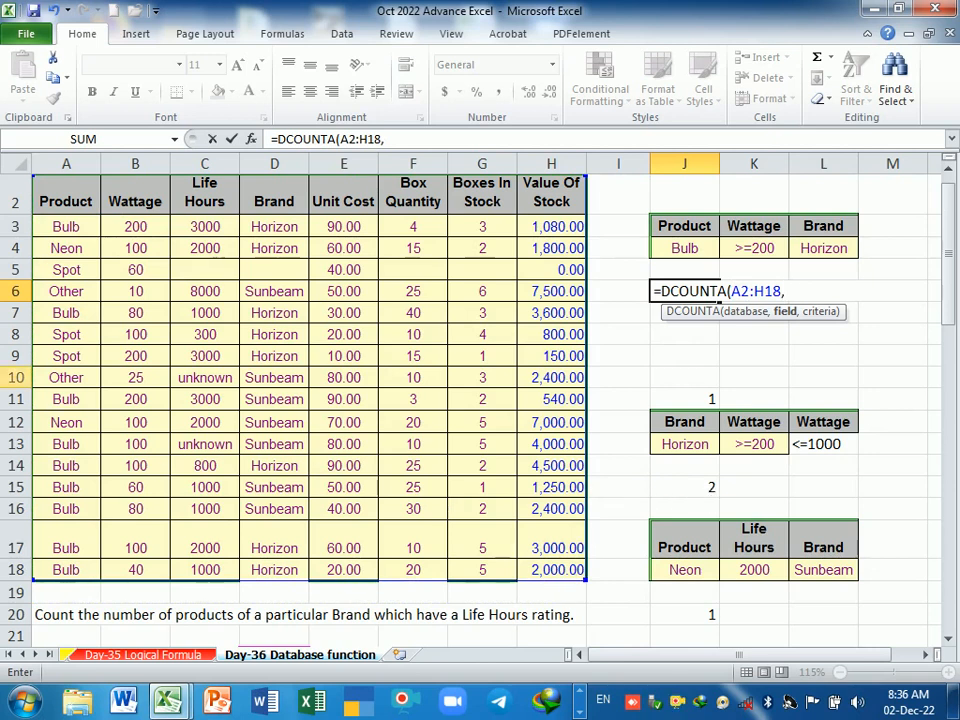
click(150, 209)
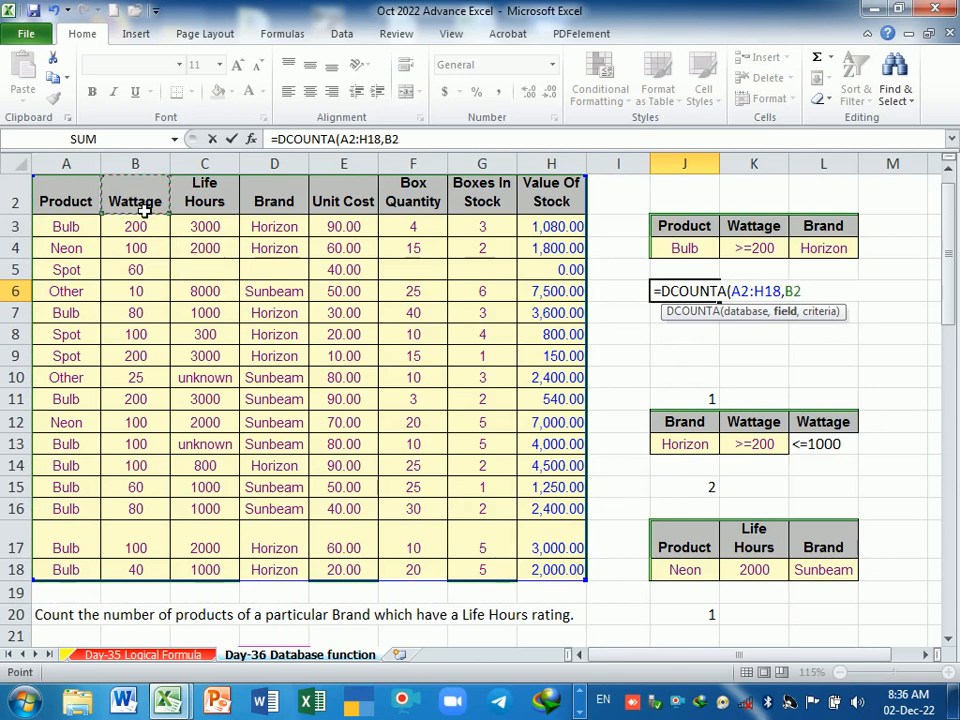
text(,)
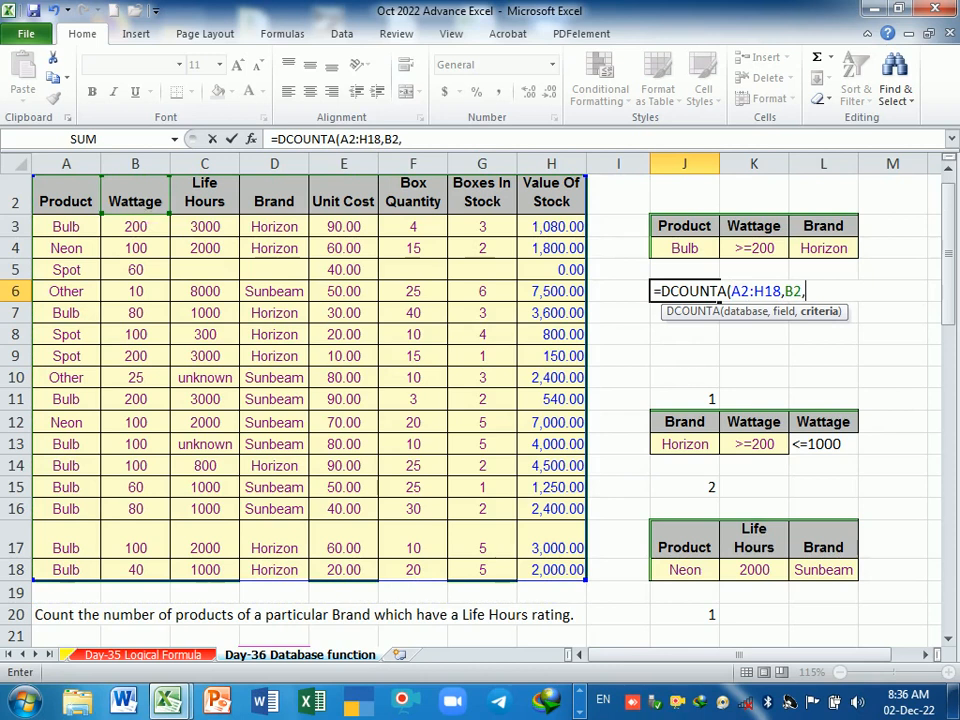
drag(754, 226, 763, 249)
key(Return)
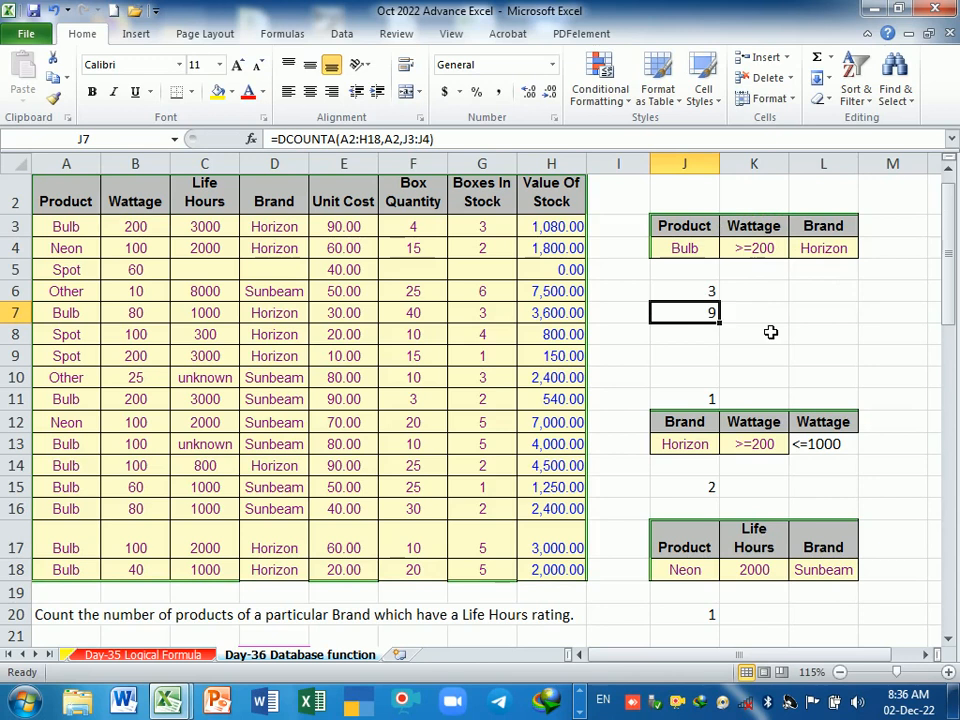
Review the Wattage criteria header and the ranges referenced by the DCOUNTA formula in J6
click(754, 227)
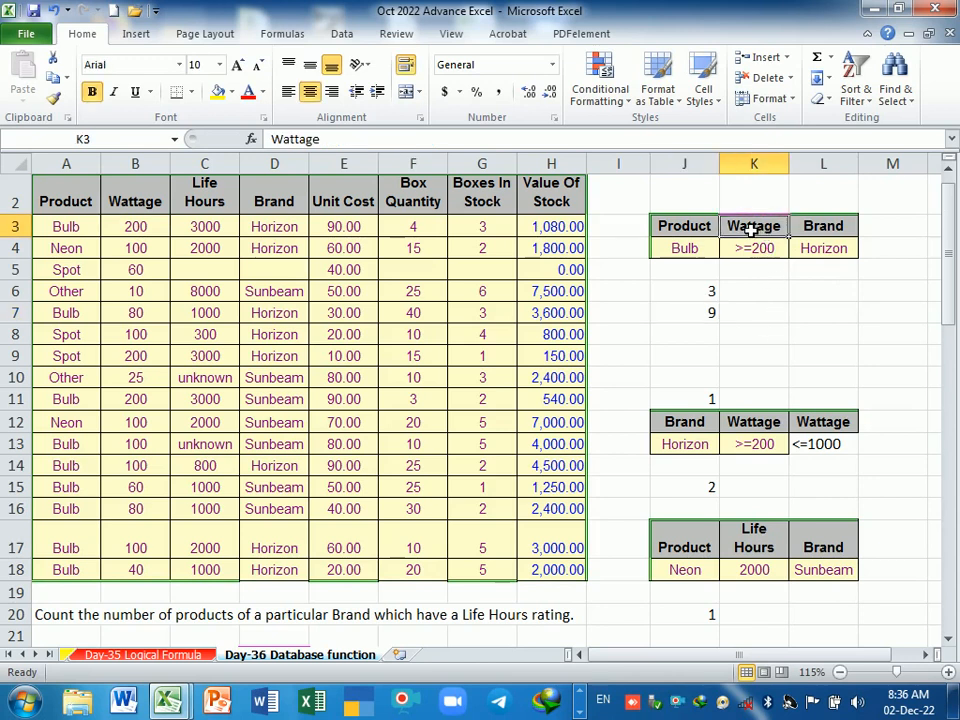
double_click(690, 293)
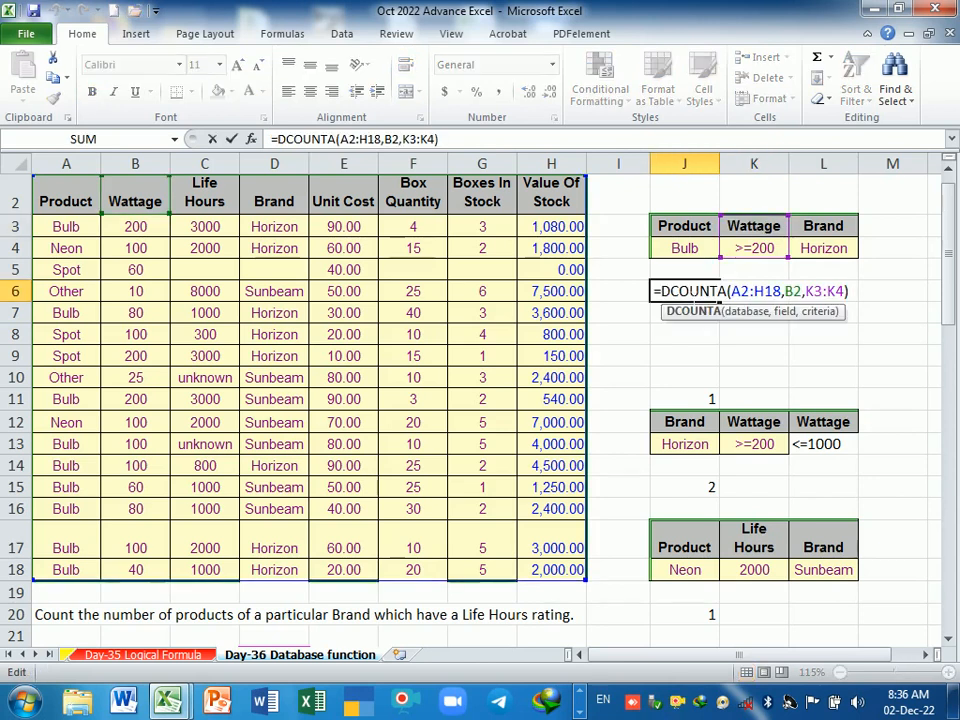
click(848, 291)
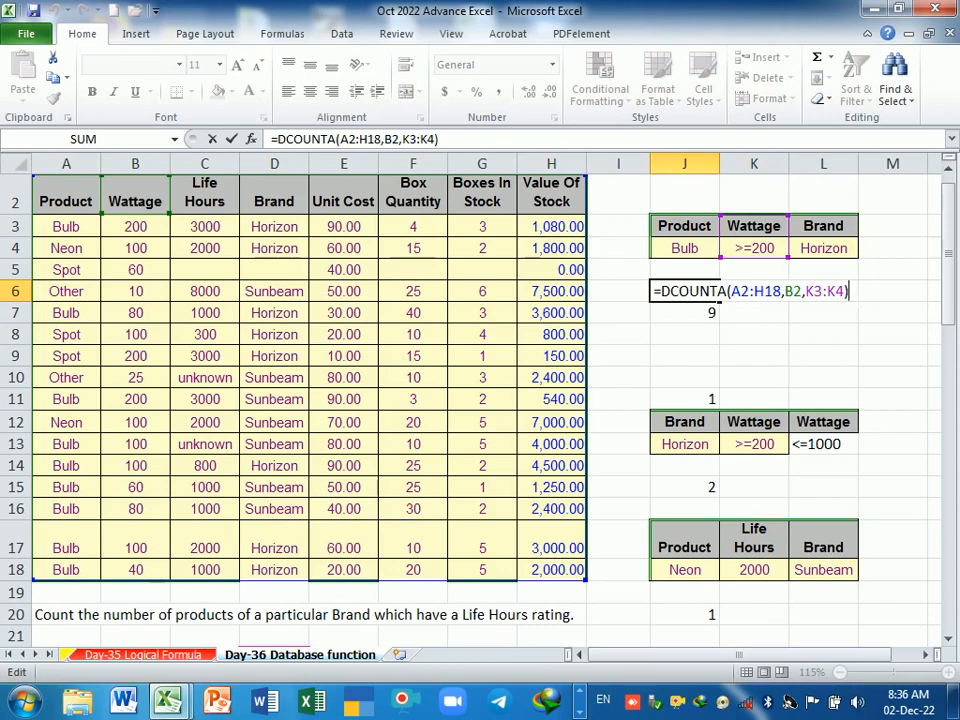
key(Return)
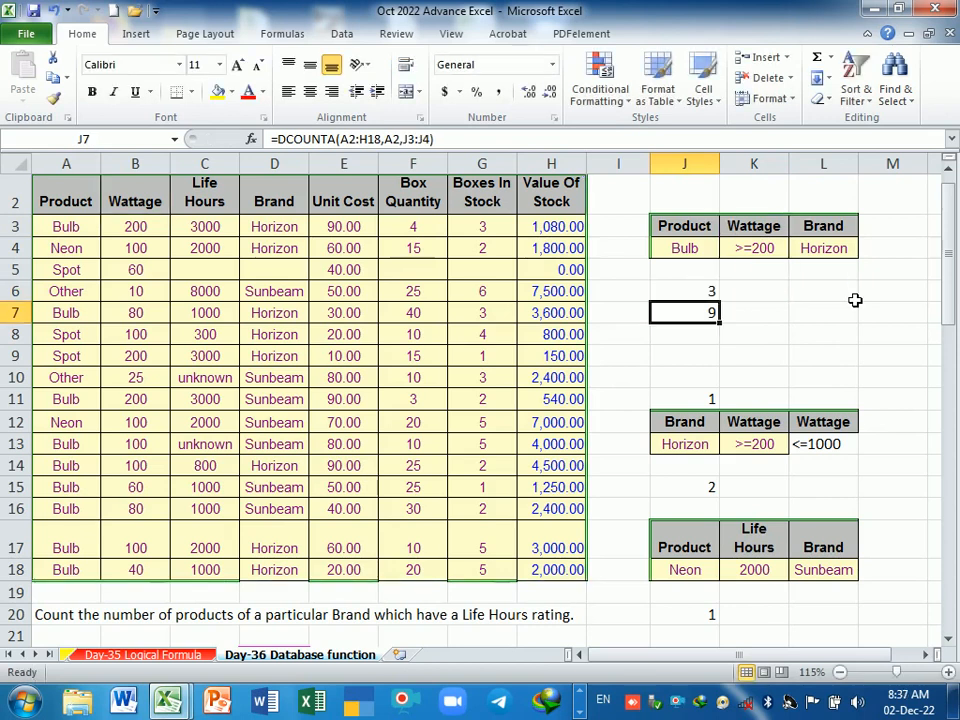
Count the Wattage matches in K7 with =DCOUNT(A2:H18,B2,K3:K4)
key(Right)
key(Up)
key(Down)
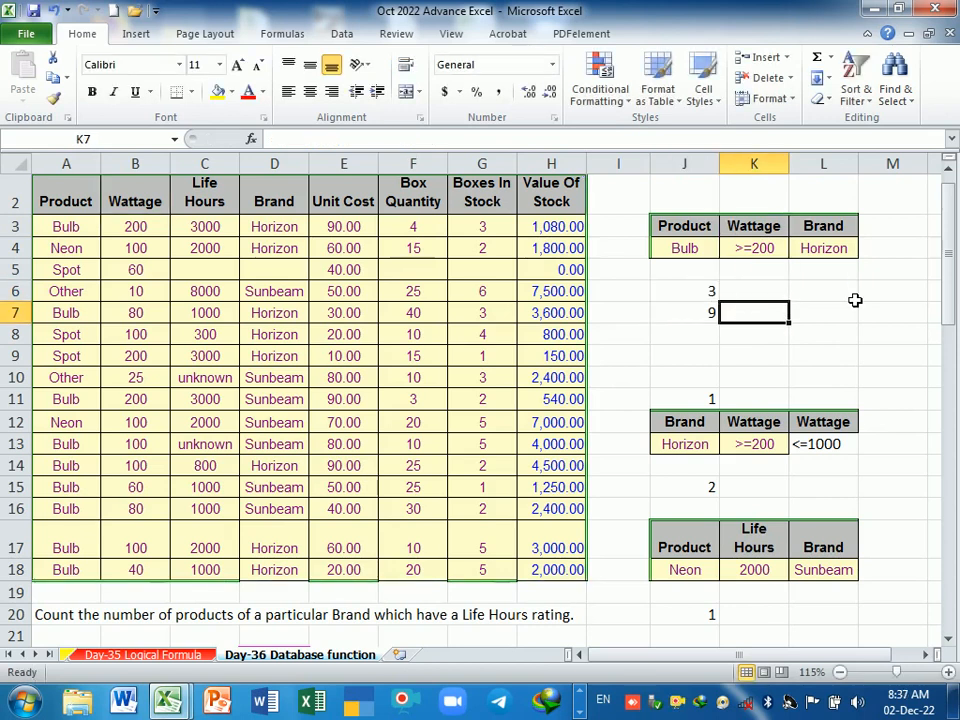
text(=)
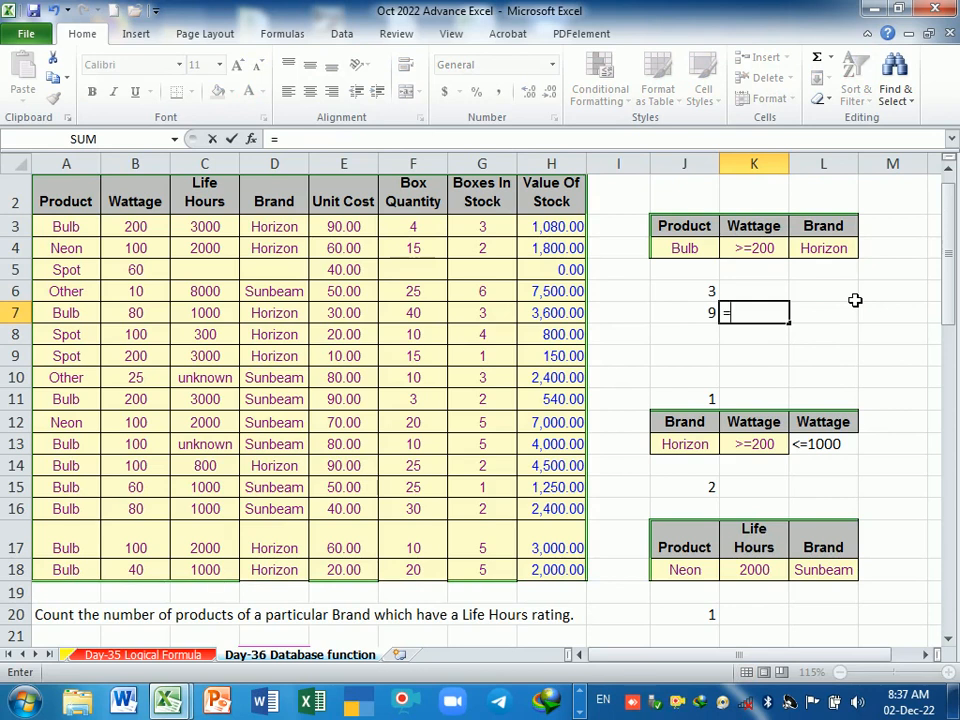
text(dcou)
key(BackSpace)
text(ou)
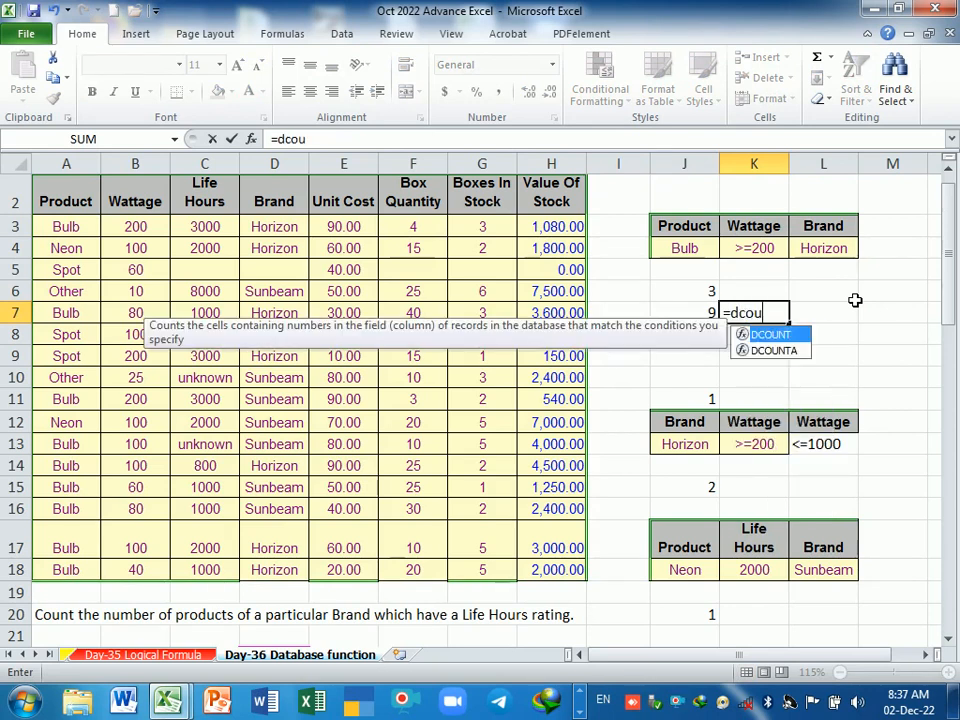
key(Tab)
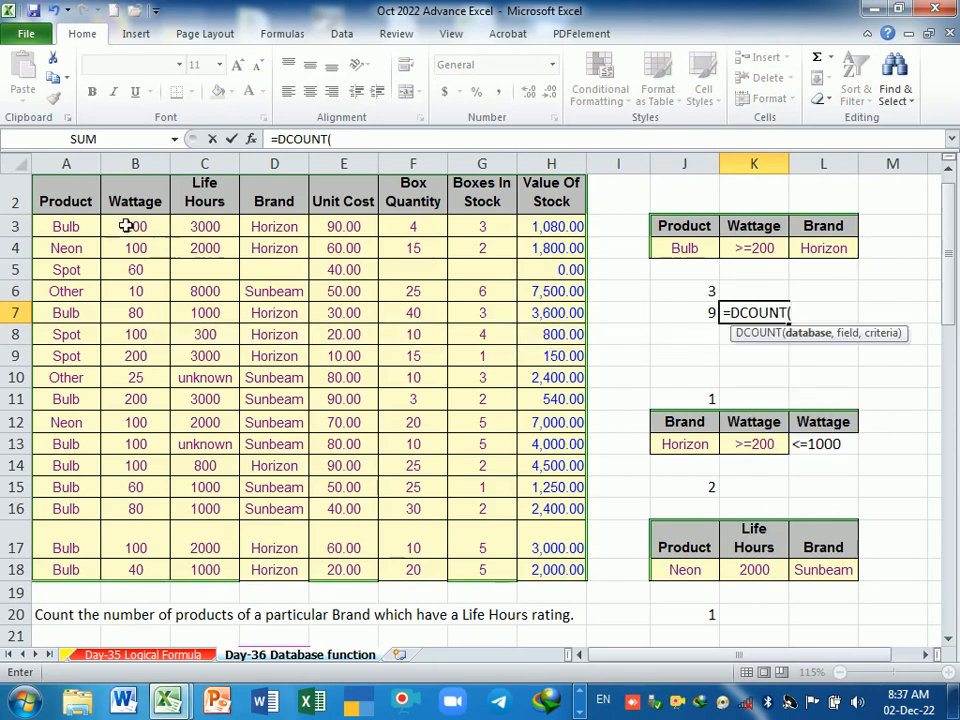
drag(62, 196, 556, 569)
text(,)
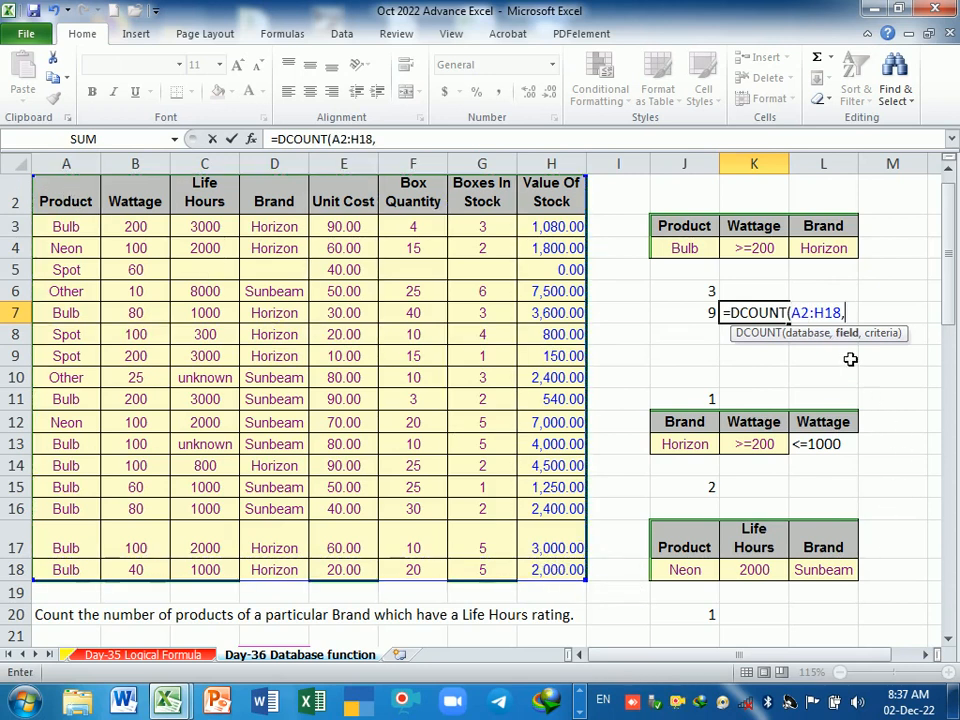
click(148, 199)
text(,)
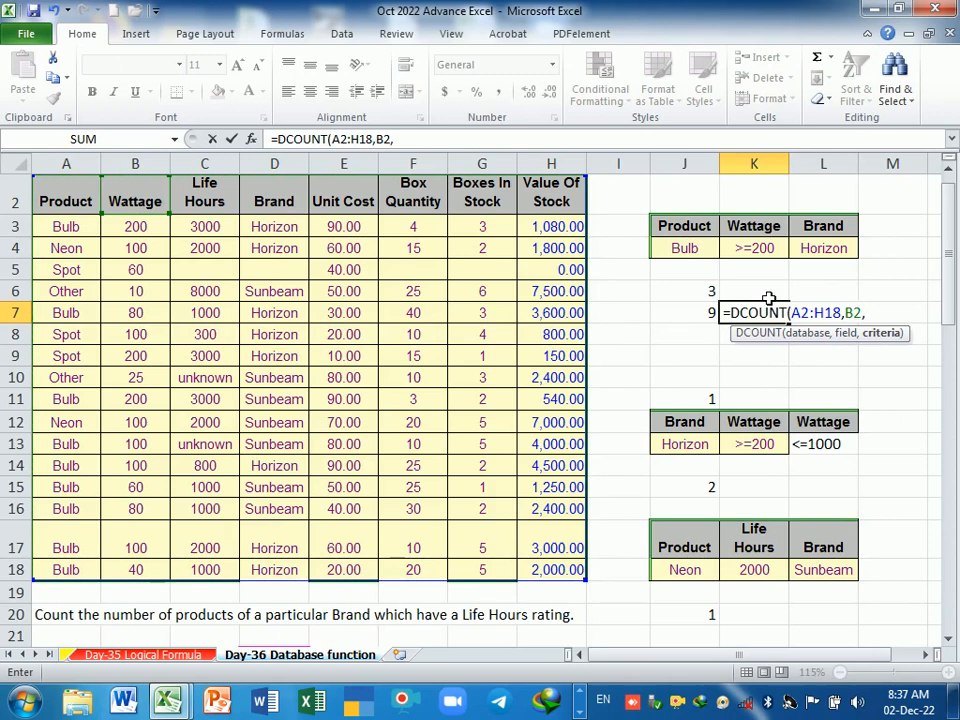
click(763, 228)
drag(763, 228, 763, 249)
key(Return)
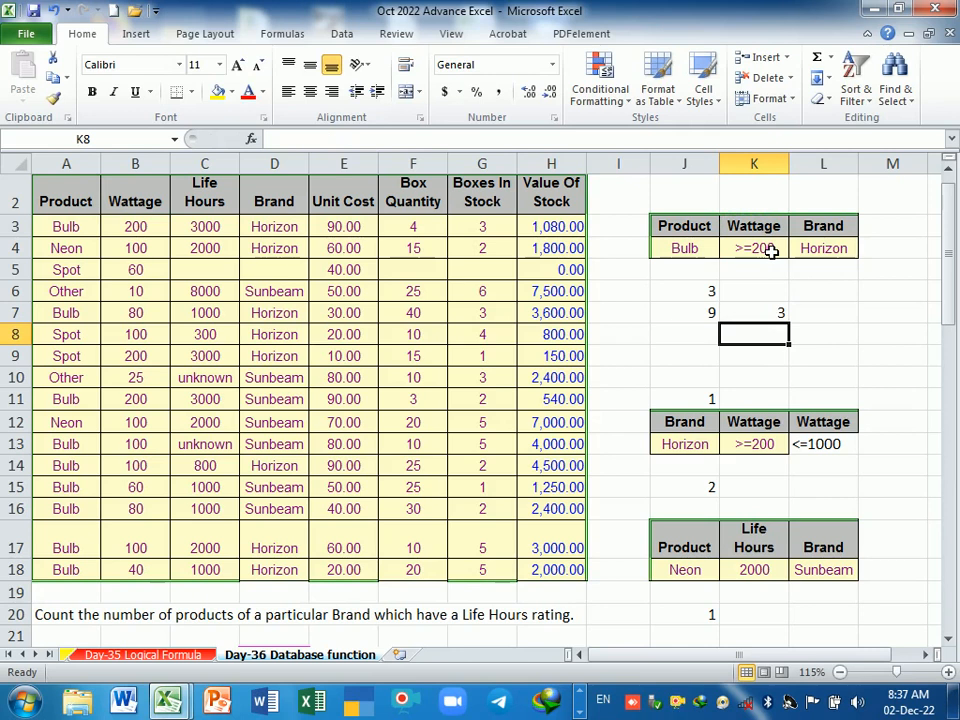
Examine the DCOUNT formula in K7 and compare the Product criteria cells with the table's Product and Wattage columns
click(775, 314)
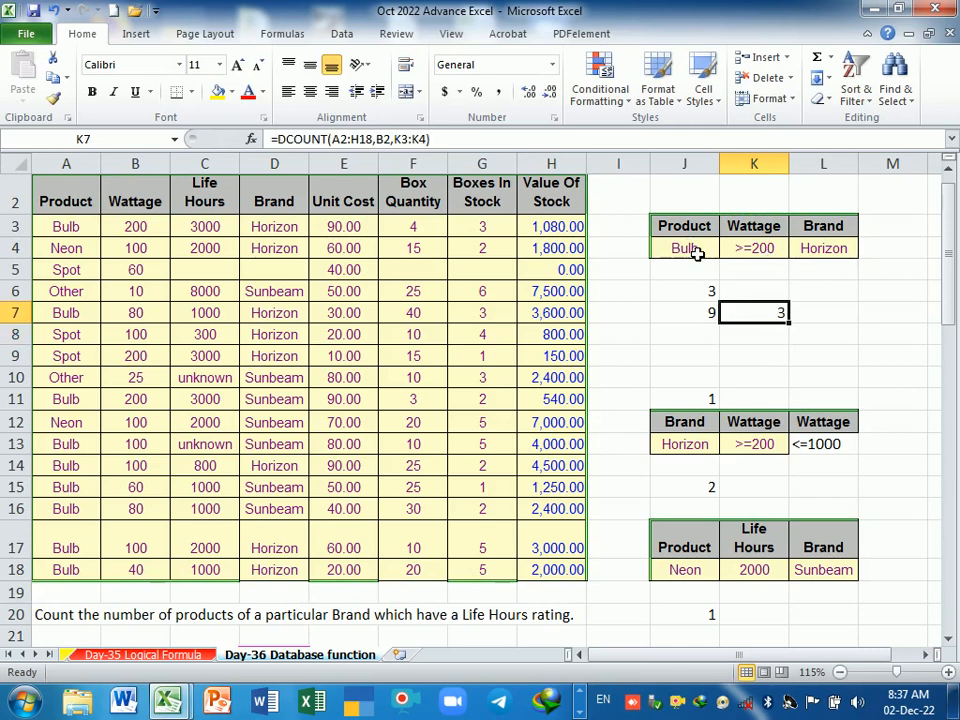
drag(690, 230, 697, 248)
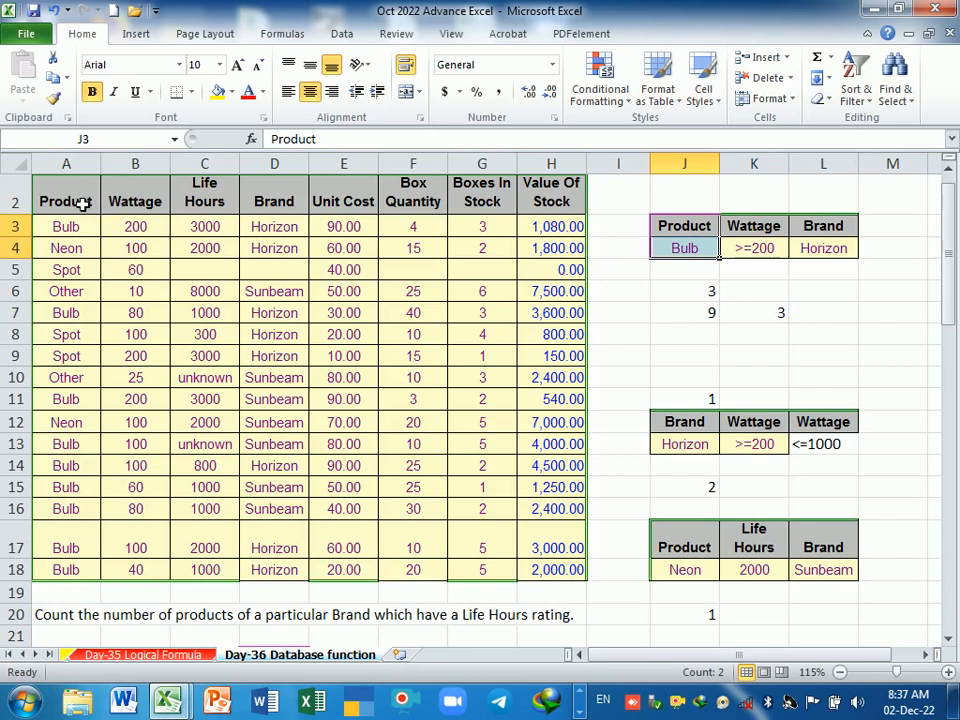
drag(79, 199, 85, 250)
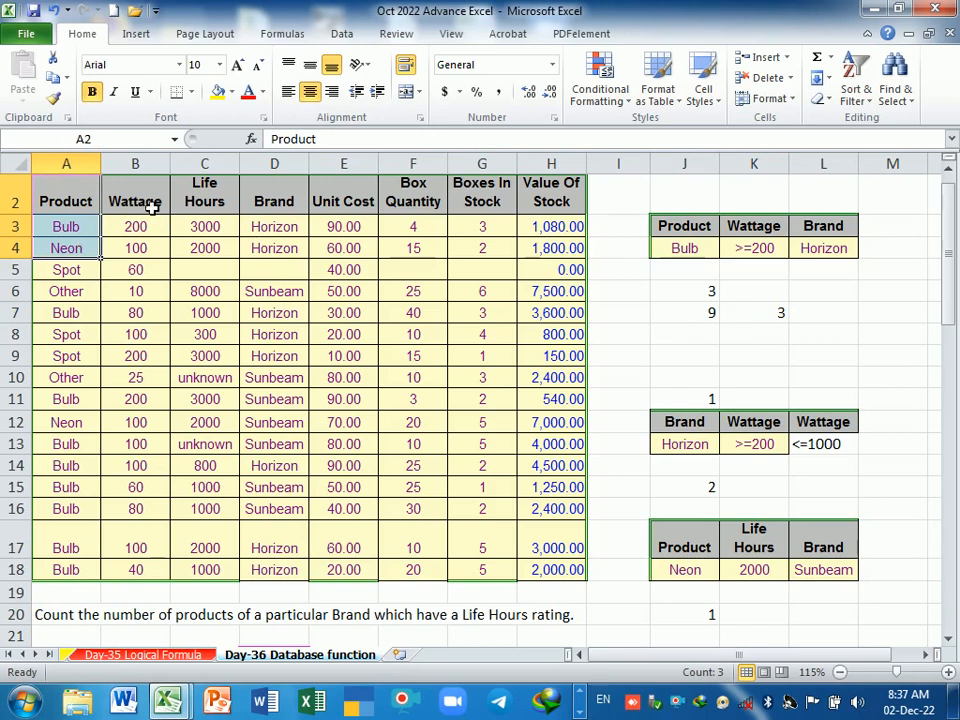
drag(148, 201, 146, 227)
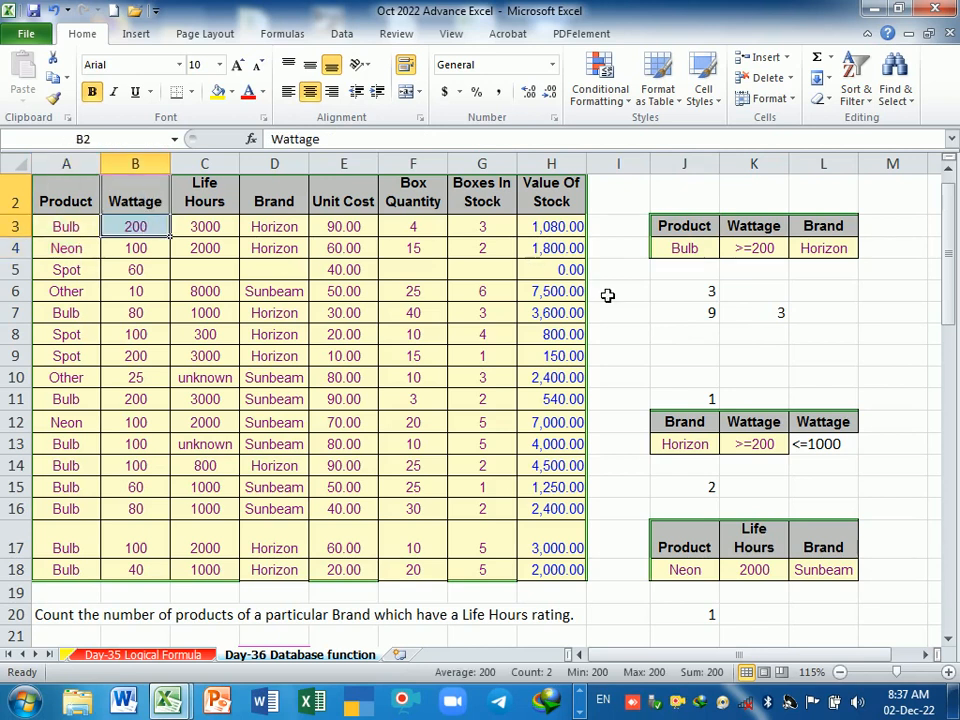
Count the records meeting the Product, Wattage and Brand criteria together in J8 with =DCOUNTA(A2:H18,D2,J3:L4)
click(708, 344)
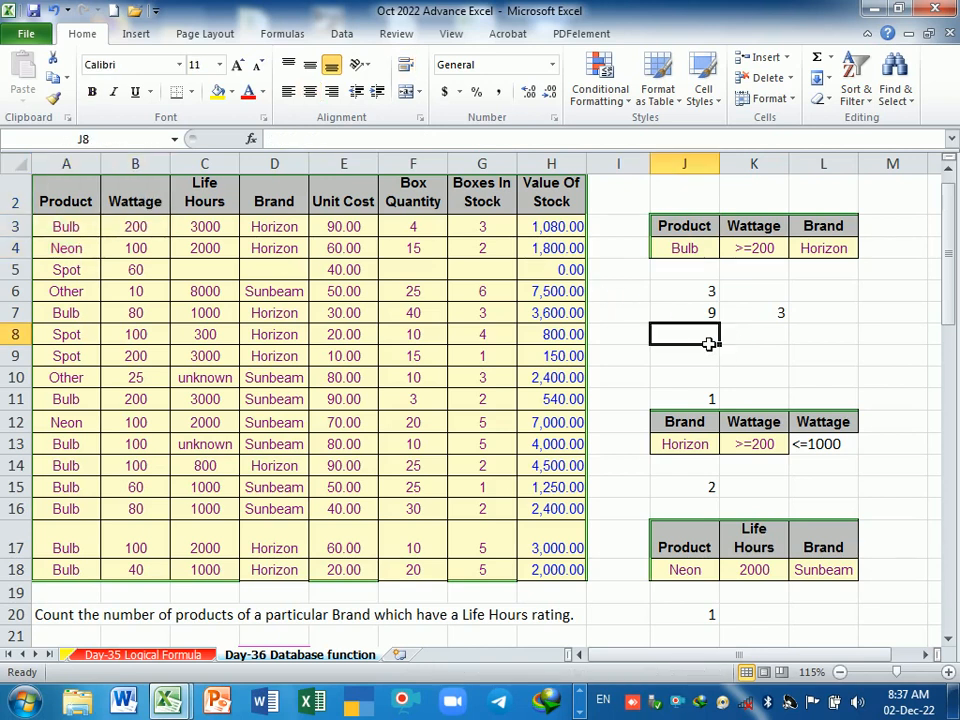
text(=dco)
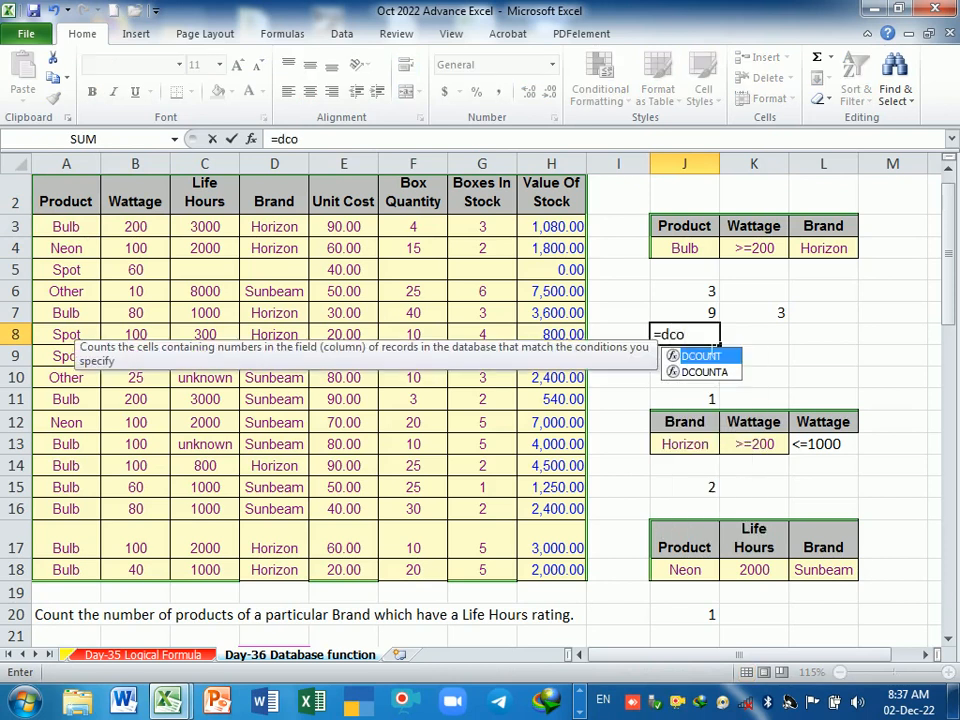
key(Down)
key(Tab)
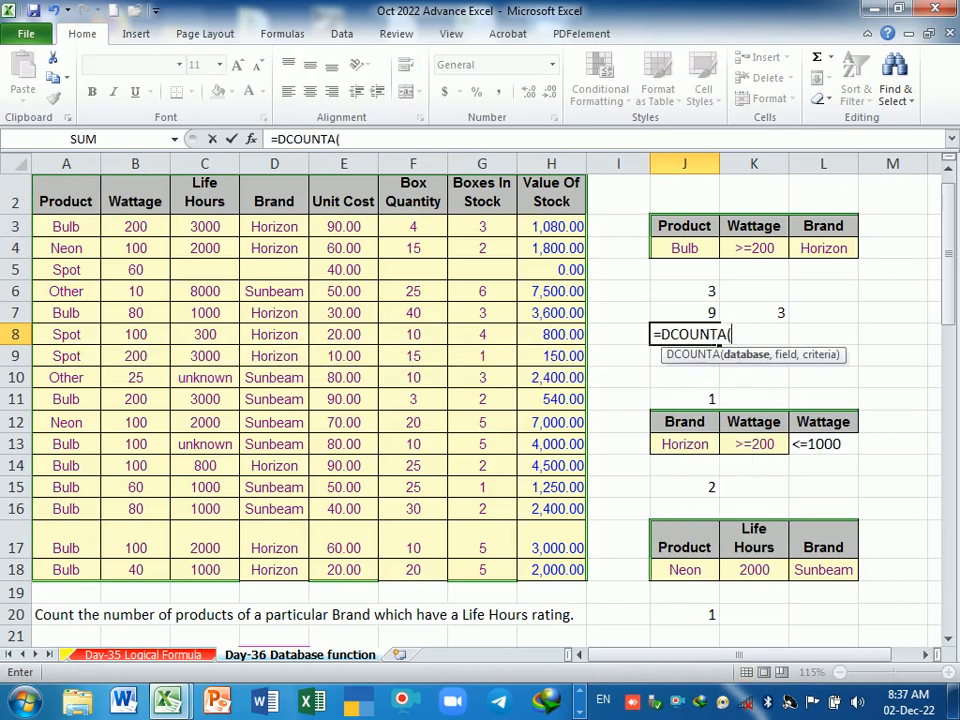
drag(54, 203, 561, 568)
text(,)
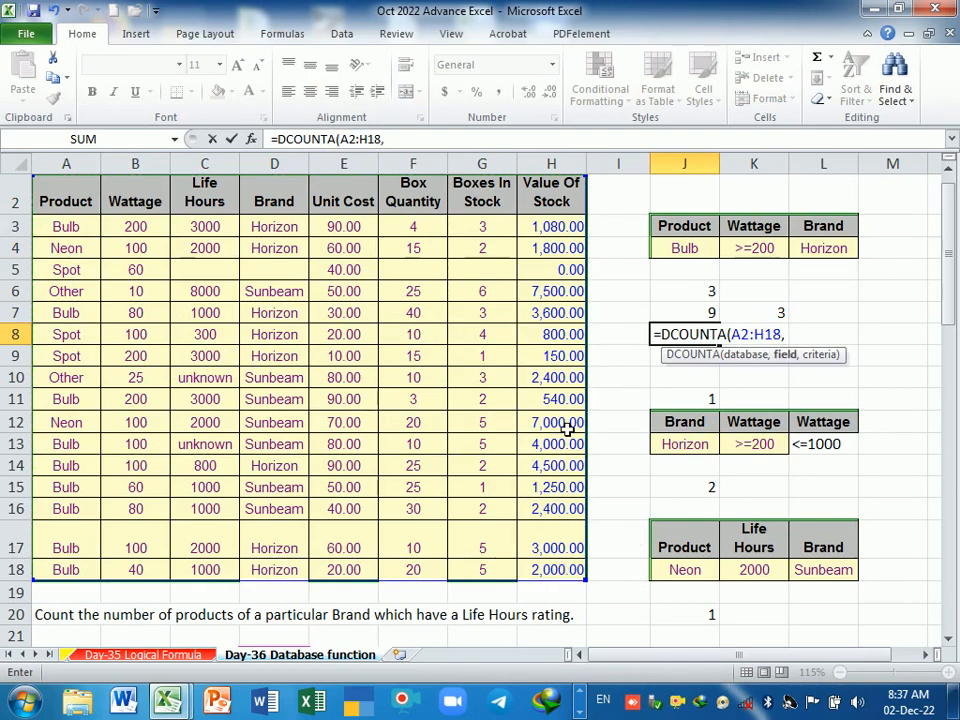
click(285, 203)
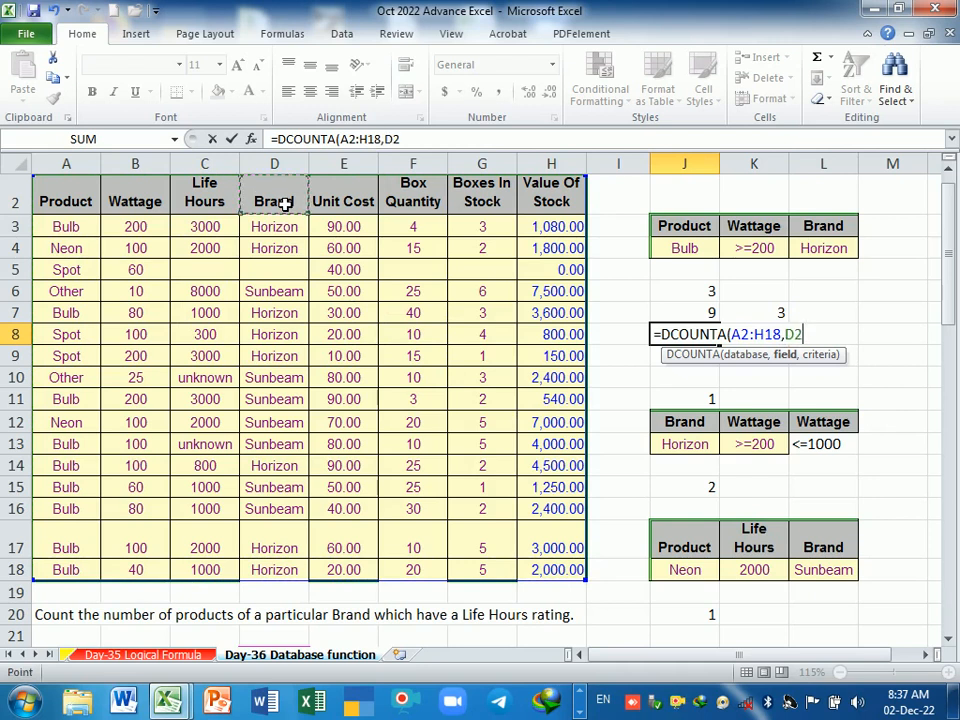
text(,)
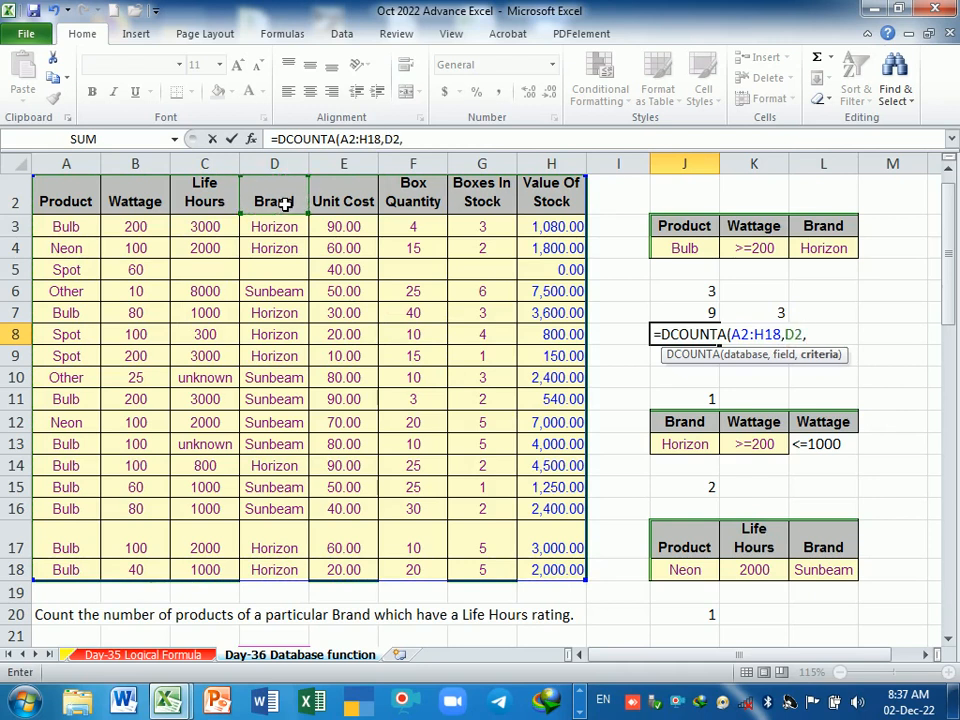
click(686, 224)
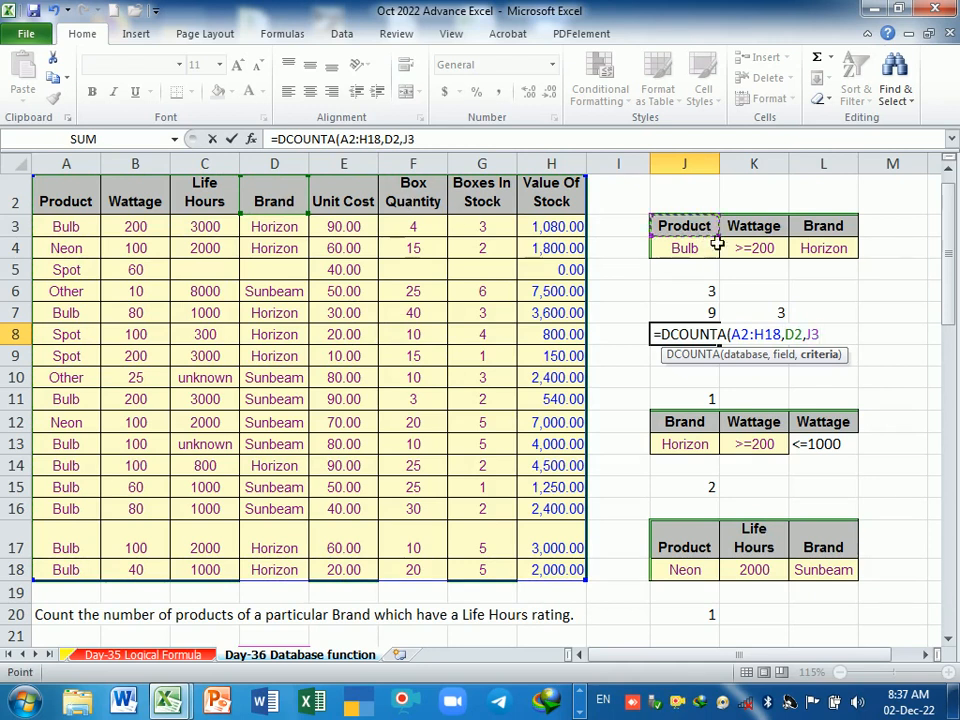
drag(717, 245, 825, 249)
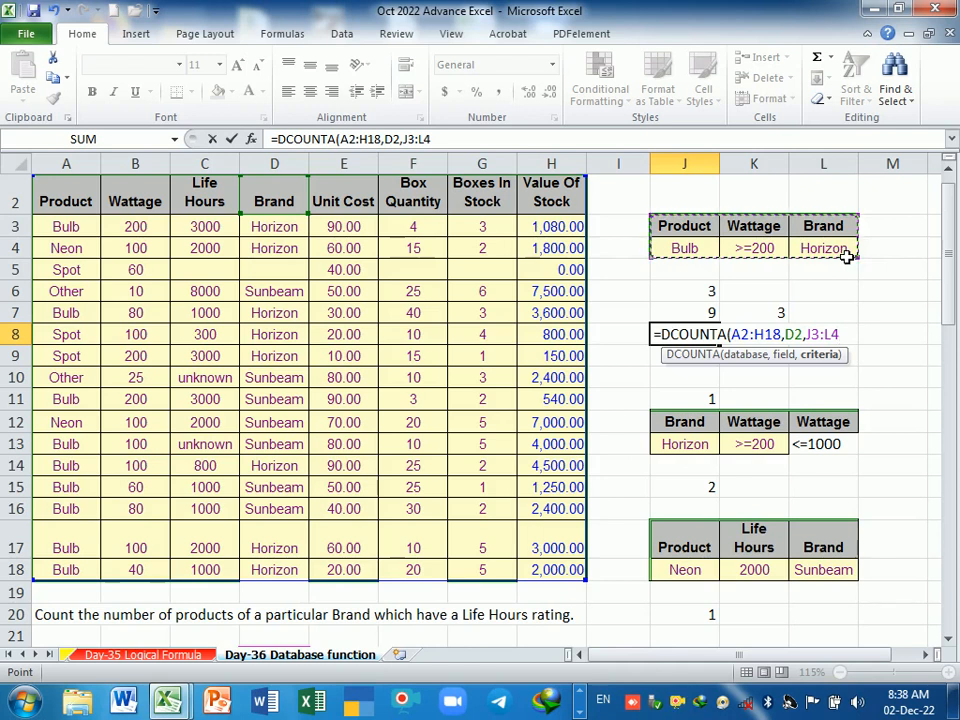
key(Return)
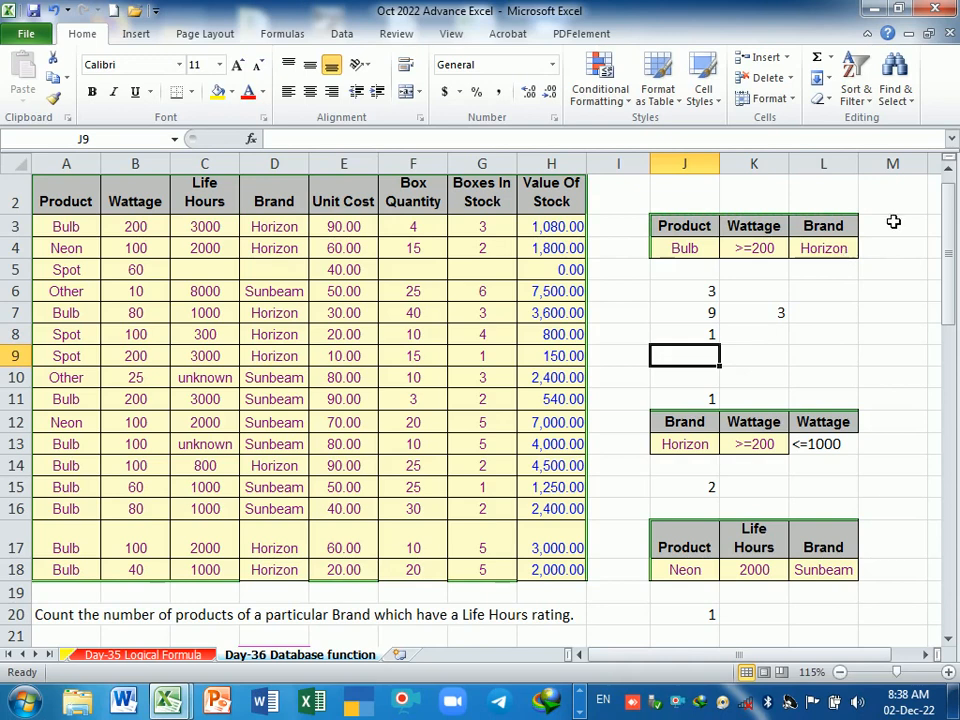
Review the example criteria for a particular product with a specific number of boxes in stock, in D46:E47
scroll(748, 406, down, 1)
scroll(748, 406, down, 11)
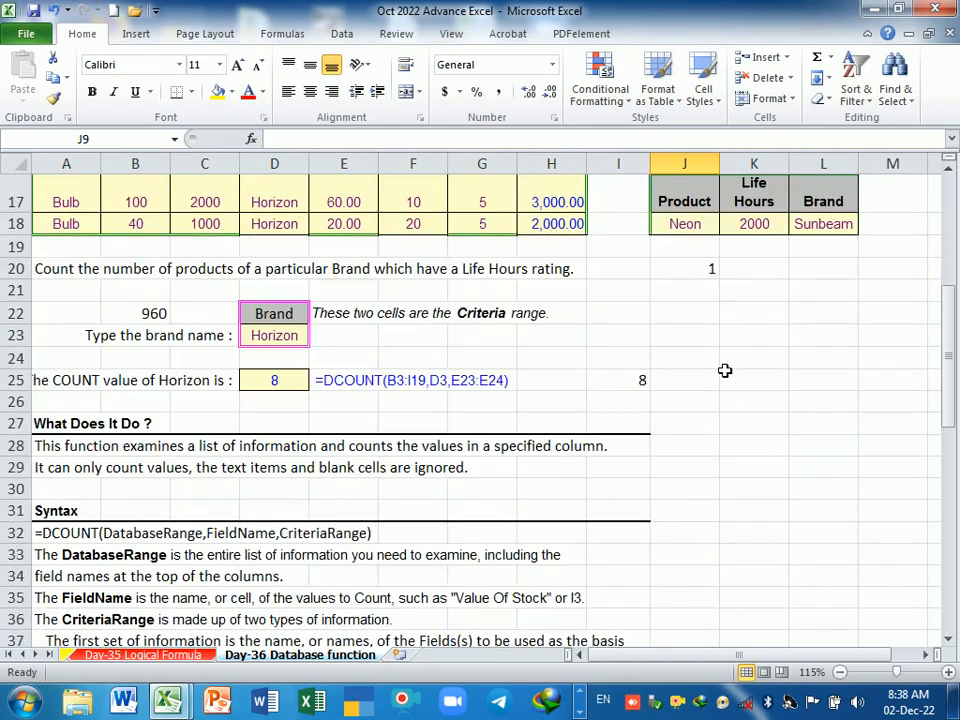
scroll(713, 374, down, 1)
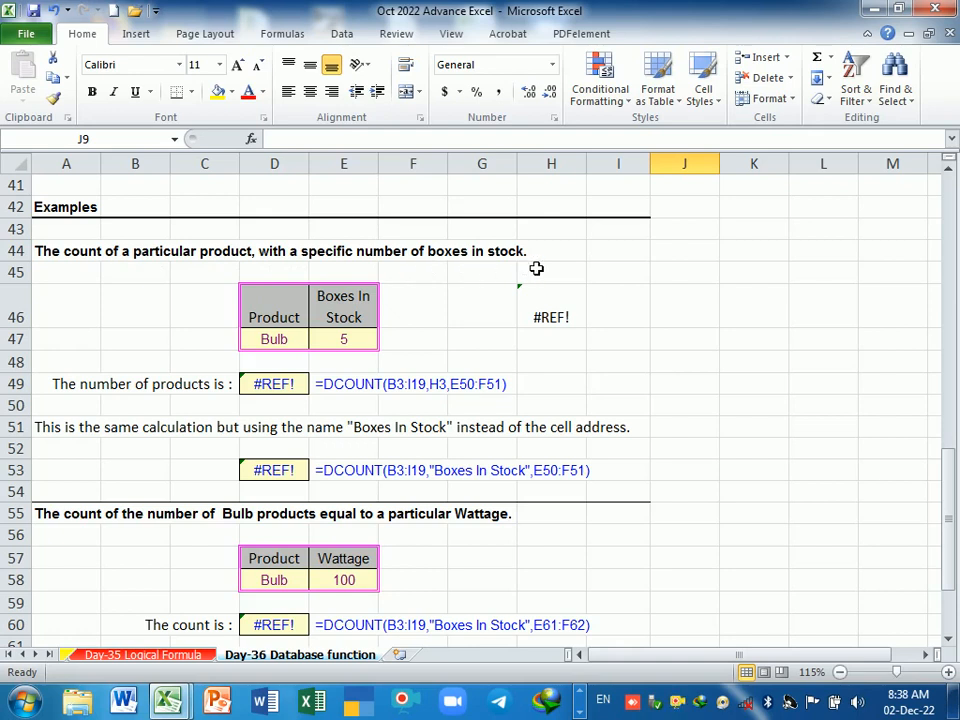
click(423, 346)
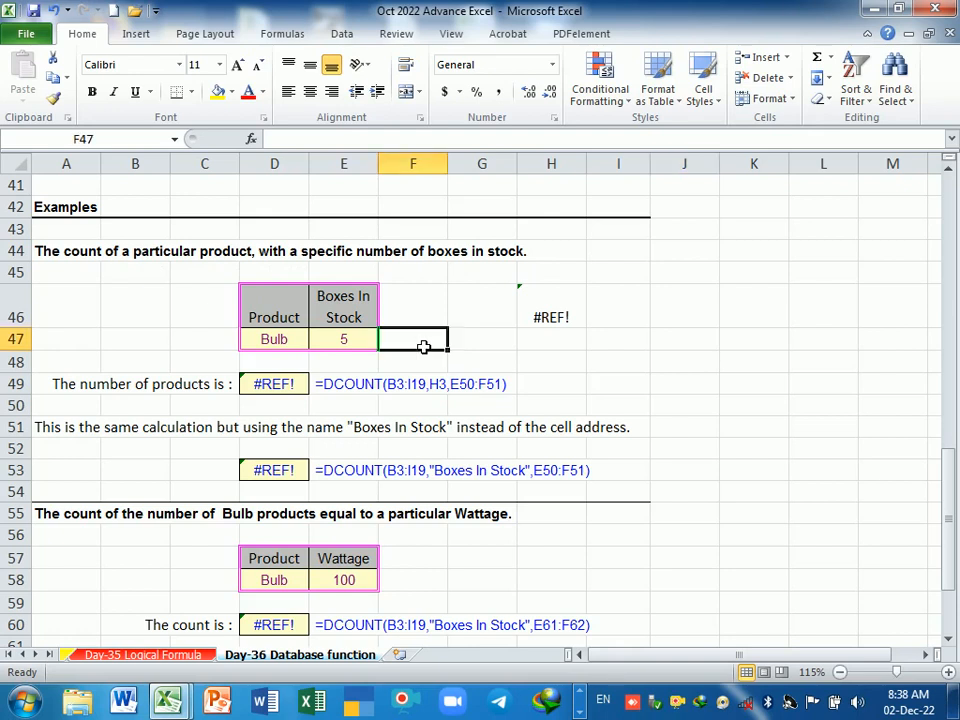
double_click(368, 343)
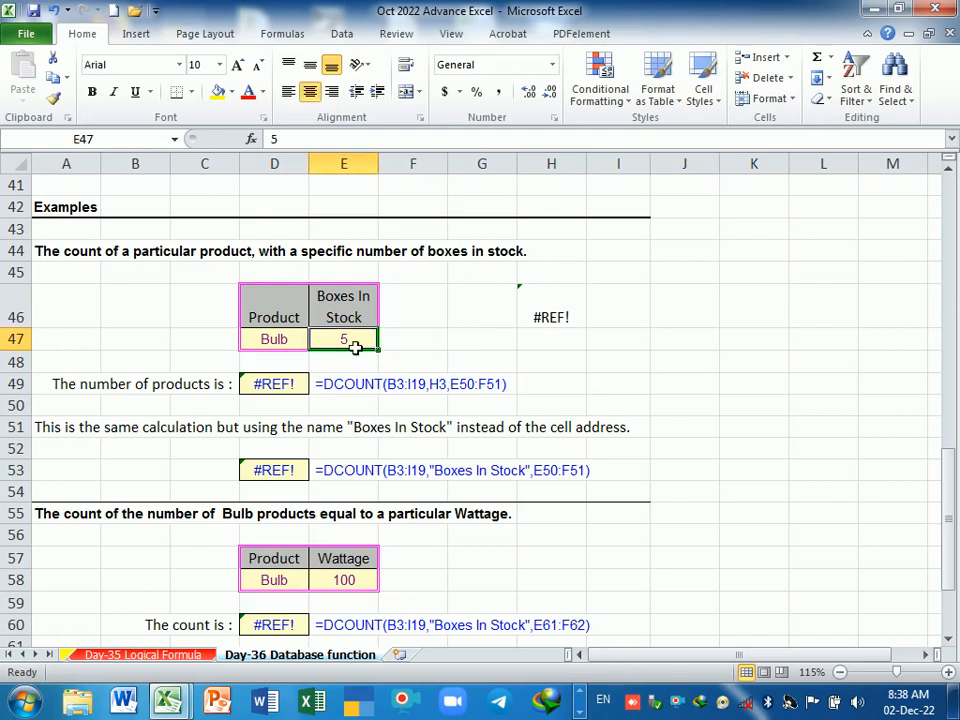
Start a DCOUNT formula in G47 beside the Boxes In Stock example, using A2:H18 as the database
click(458, 348)
text(=)
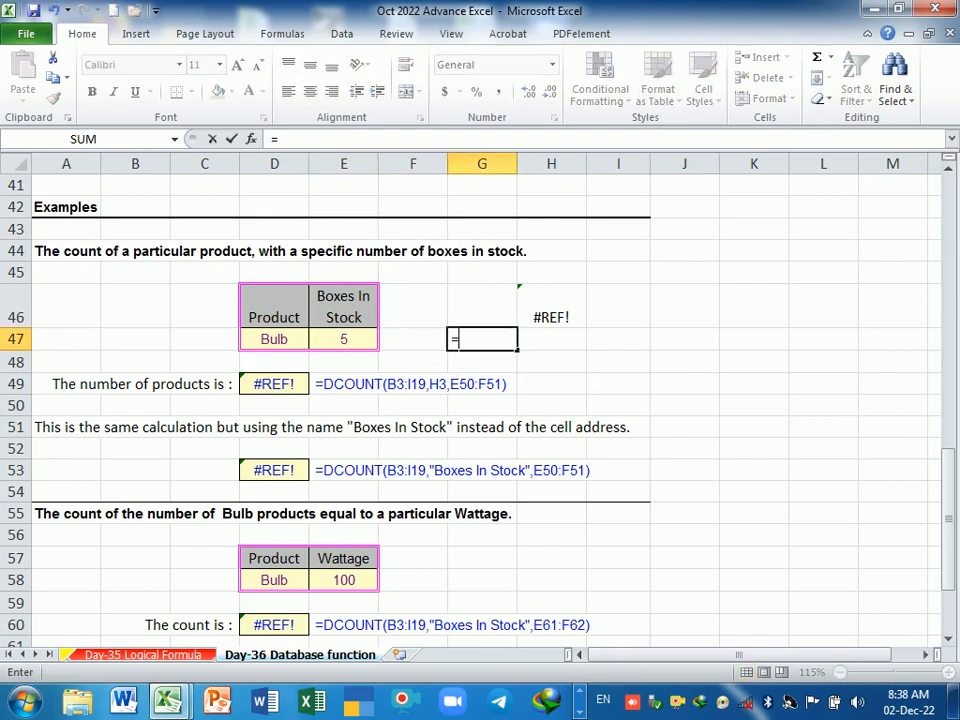
text(dcou)
key(Tab)
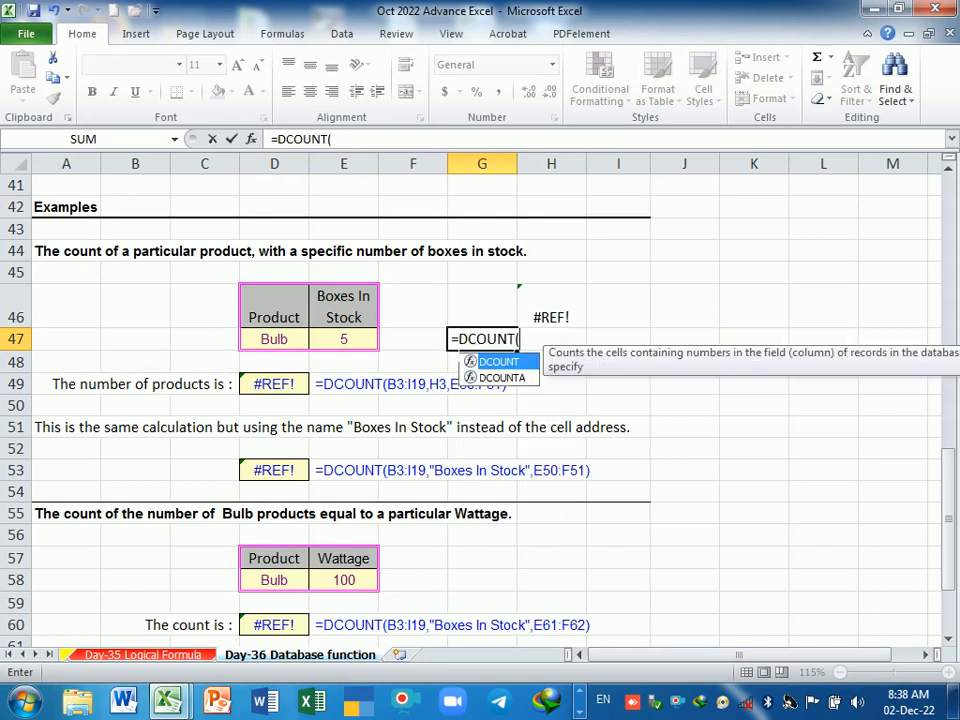
scroll(386, 433, up, 13)
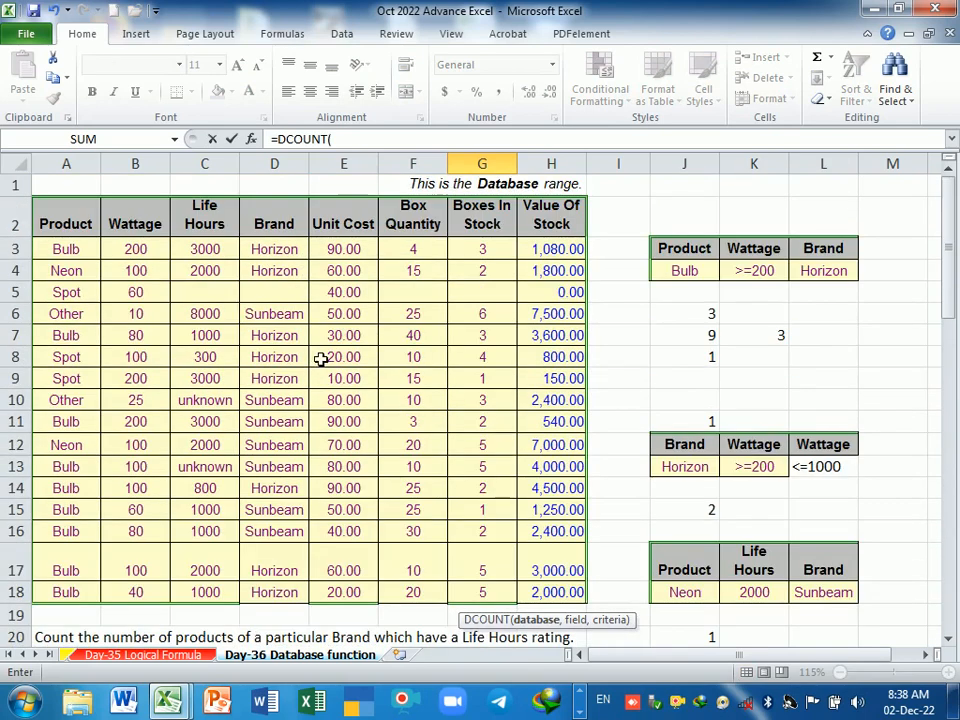
drag(73, 219, 579, 588)
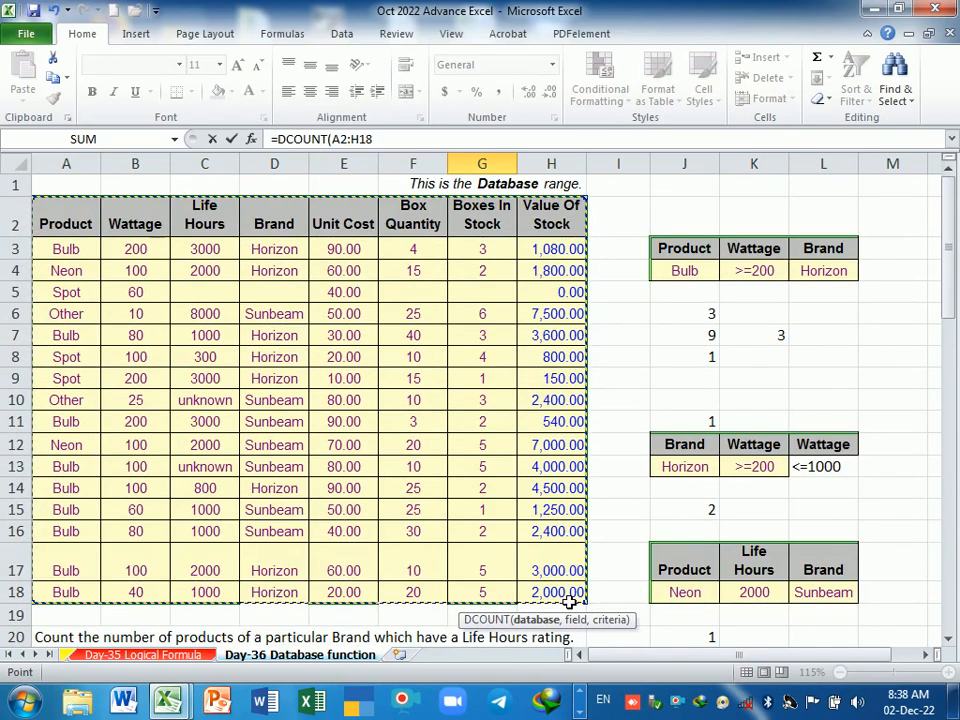
text(,)
Complete the G47 formula with the Boxes In Stock header G2 as field and the Product cells D46:D47 as criteria
scroll(583, 572, down, 10)
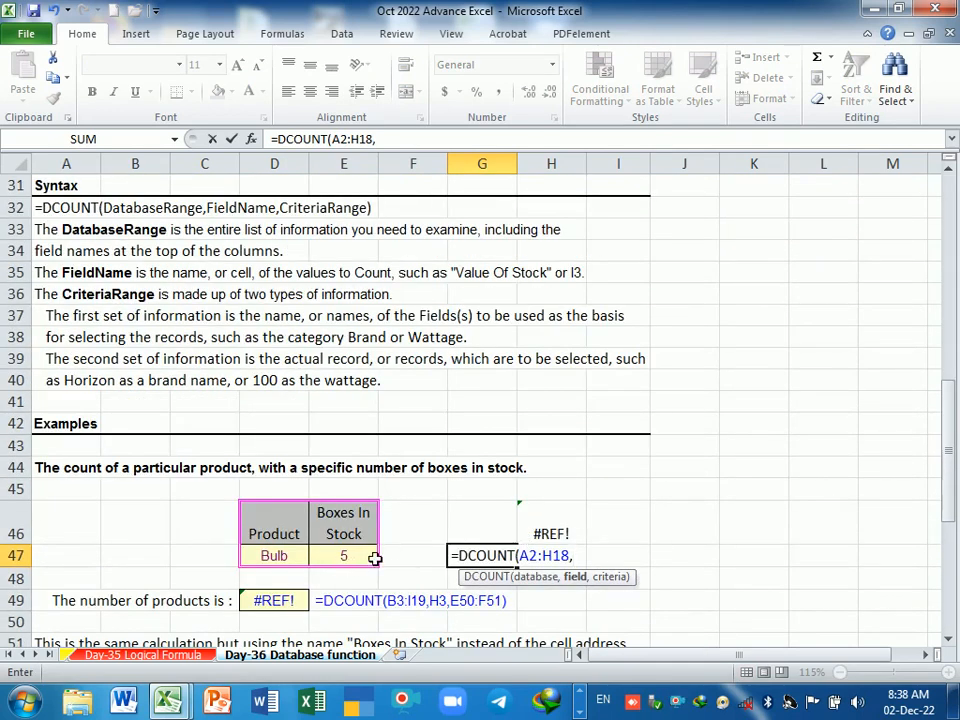
scroll(373, 556, up, 10)
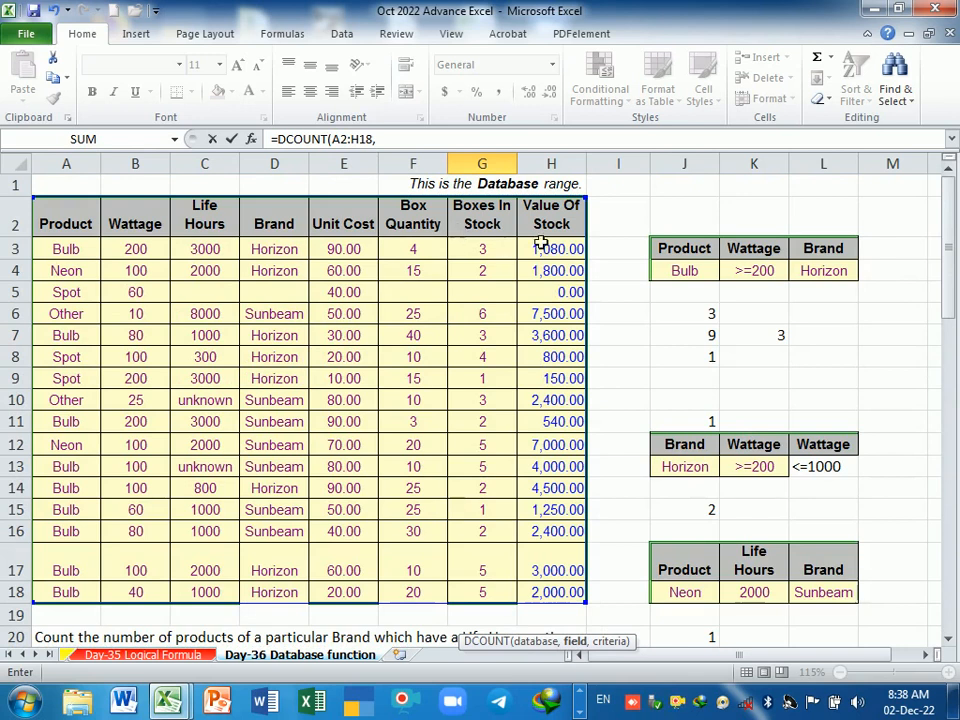
click(495, 223)
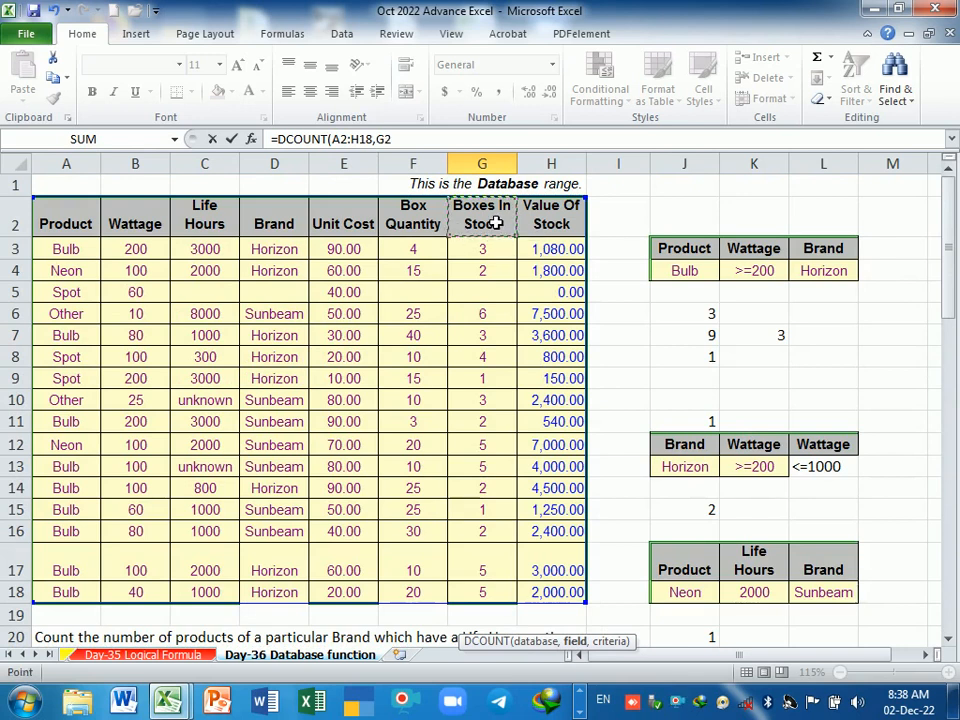
text(,)
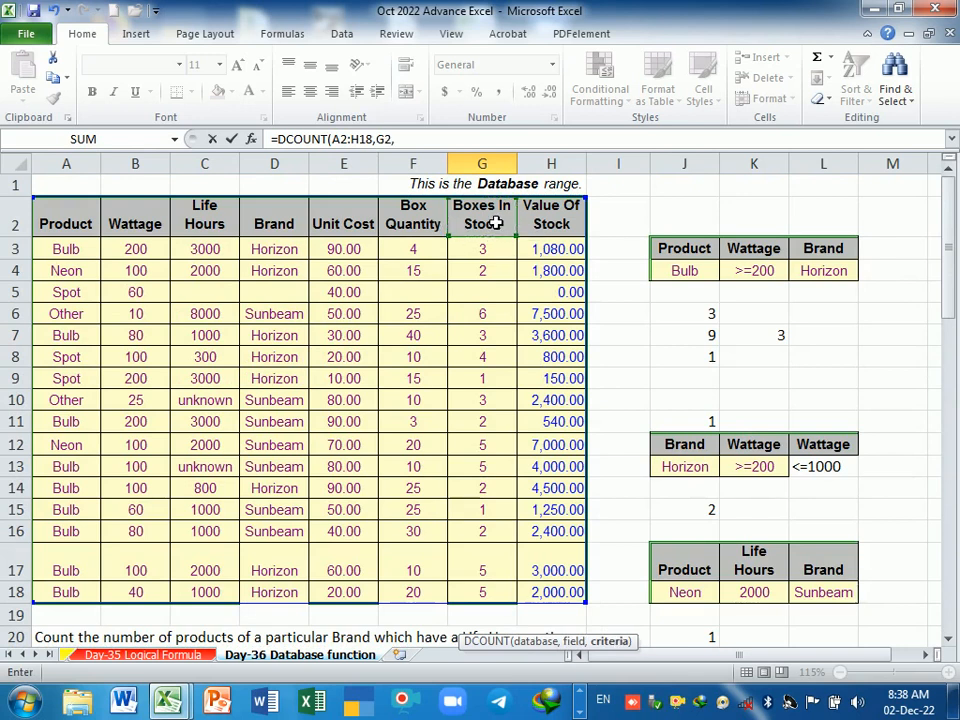
scroll(548, 474, down, 10)
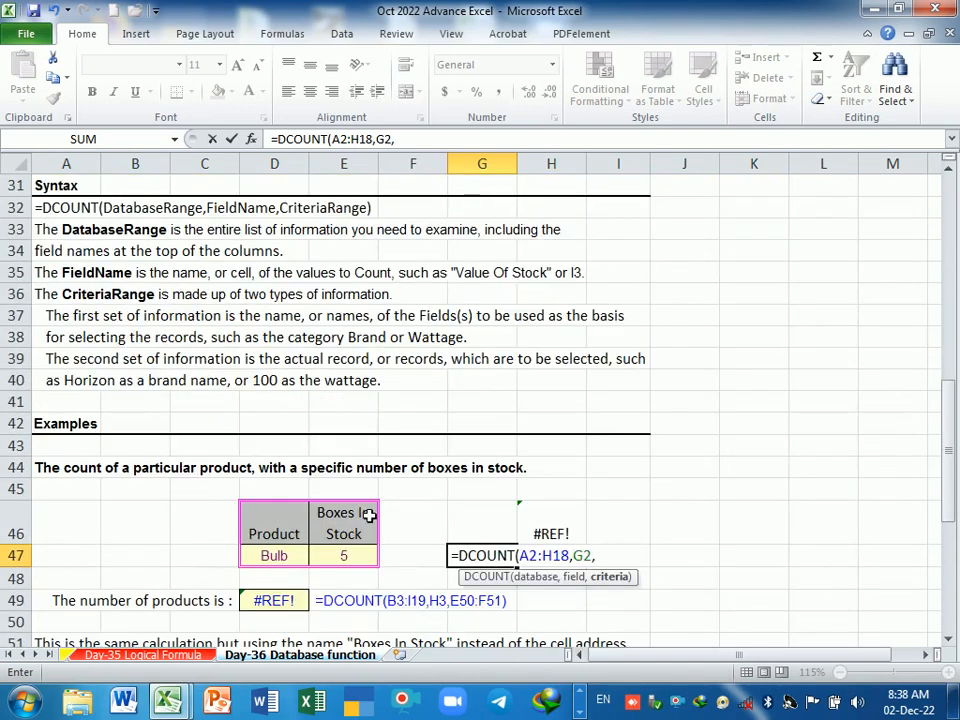
scroll(369, 514, up, 7)
scroll(495, 486, down, 8)
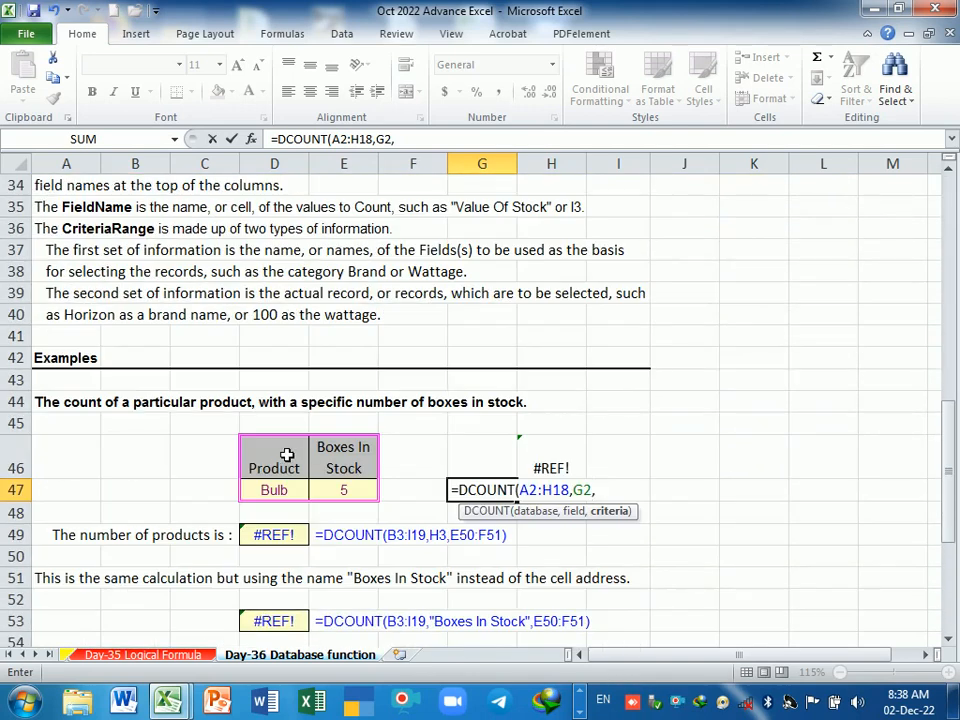
drag(289, 454, 285, 490)
key(Return)
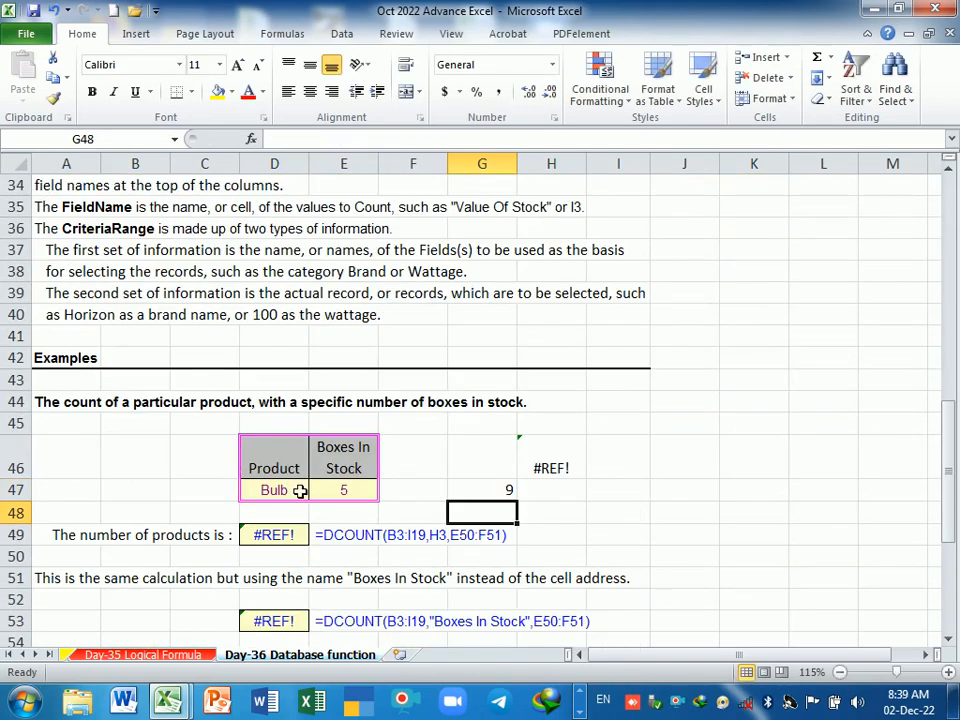
click(499, 494)
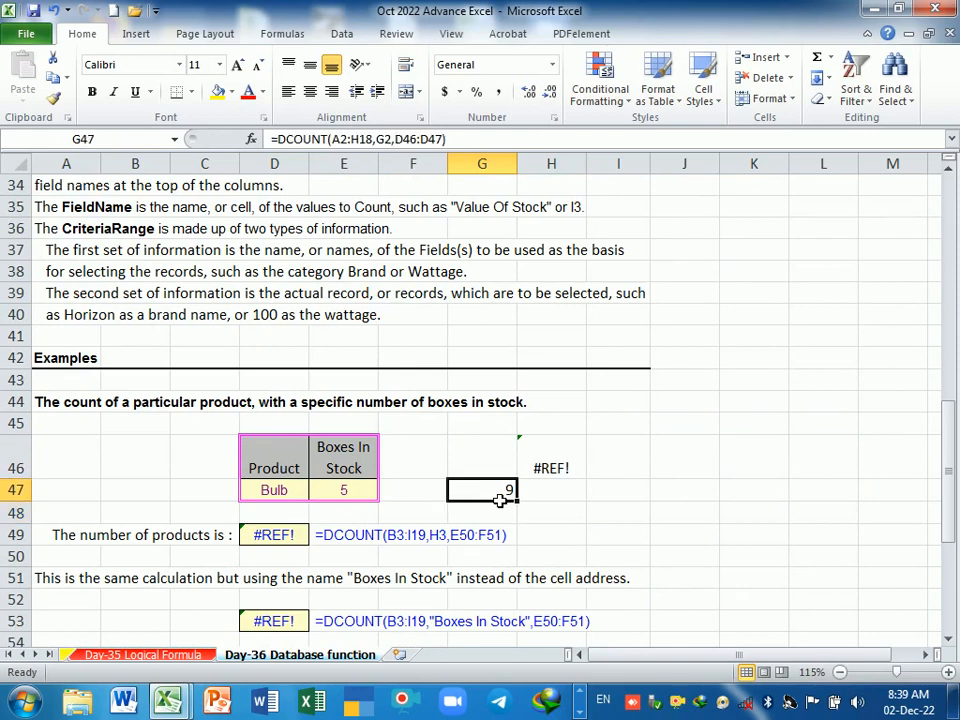
Review the example criteria for Bulb at a particular Wattage in D57:E58 and between two Wattage values in D64:F65
scroll(499, 500, down, 3)
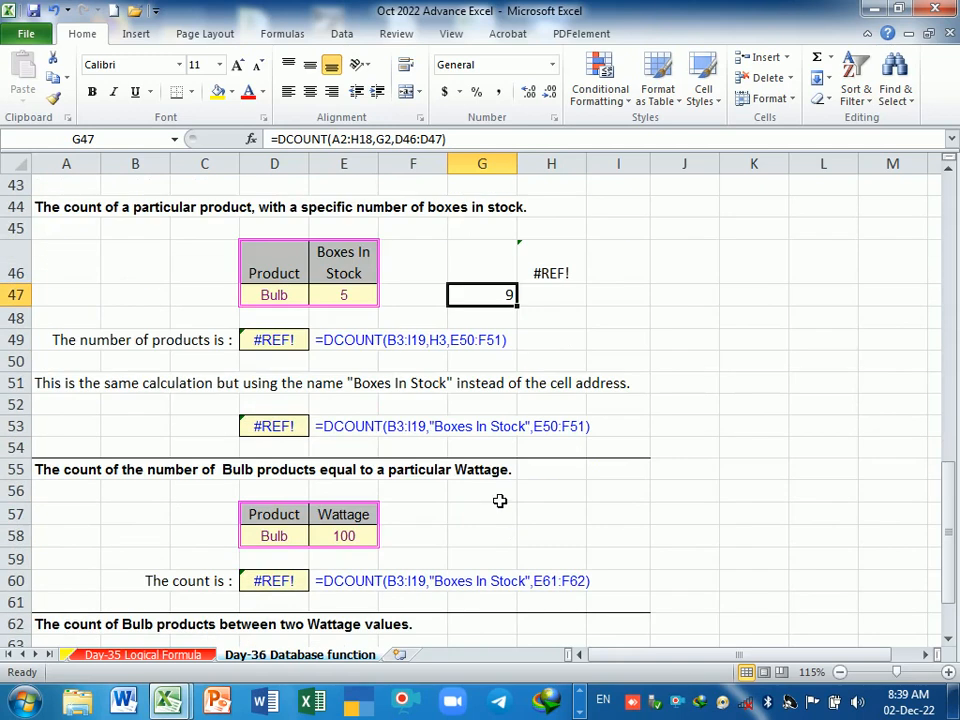
scroll(499, 500, down, 1)
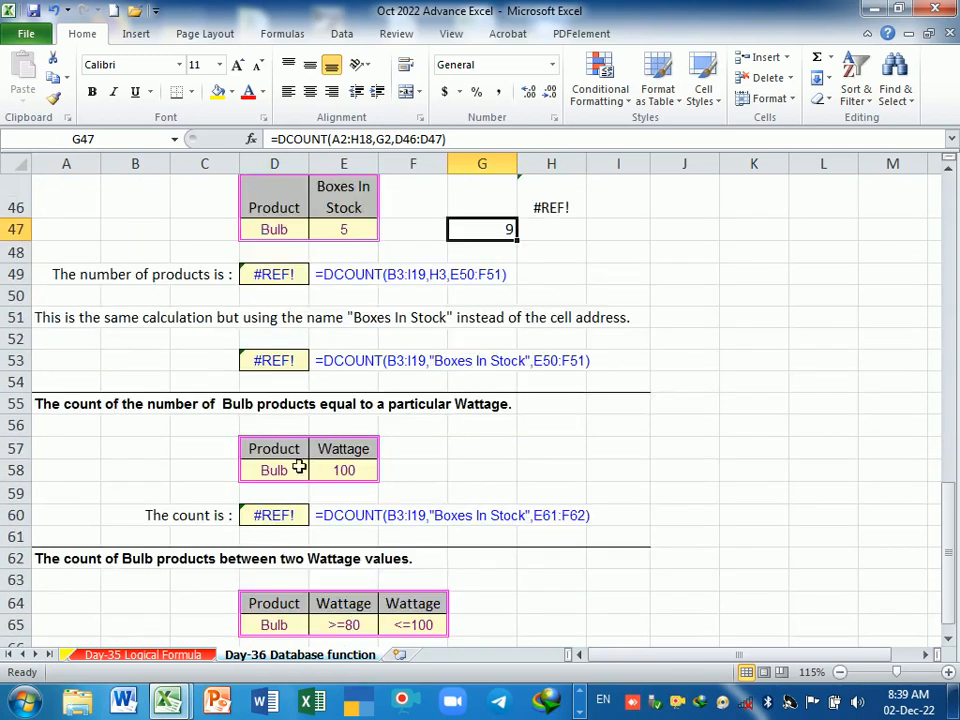
drag(283, 452, 343, 472)
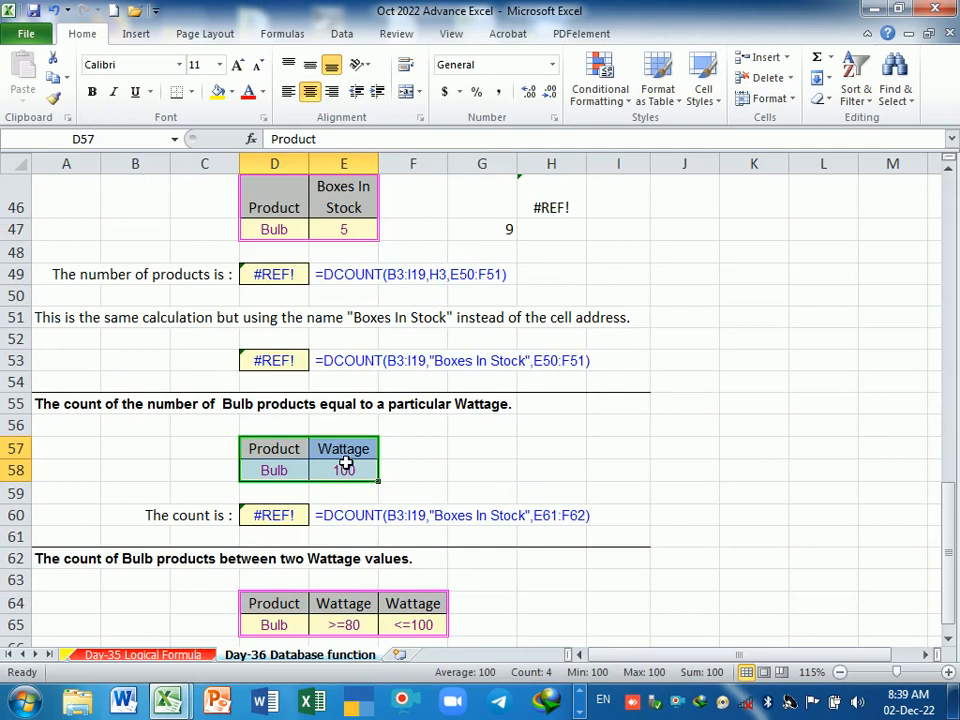
scroll(345, 462, down, 2)
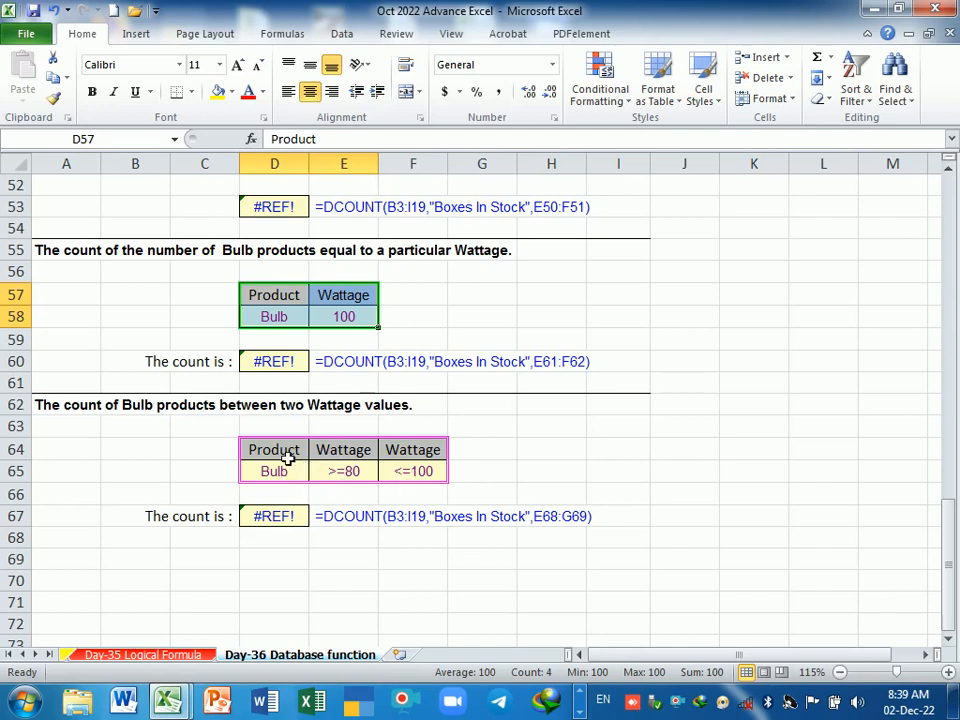
drag(285, 456, 407, 476)
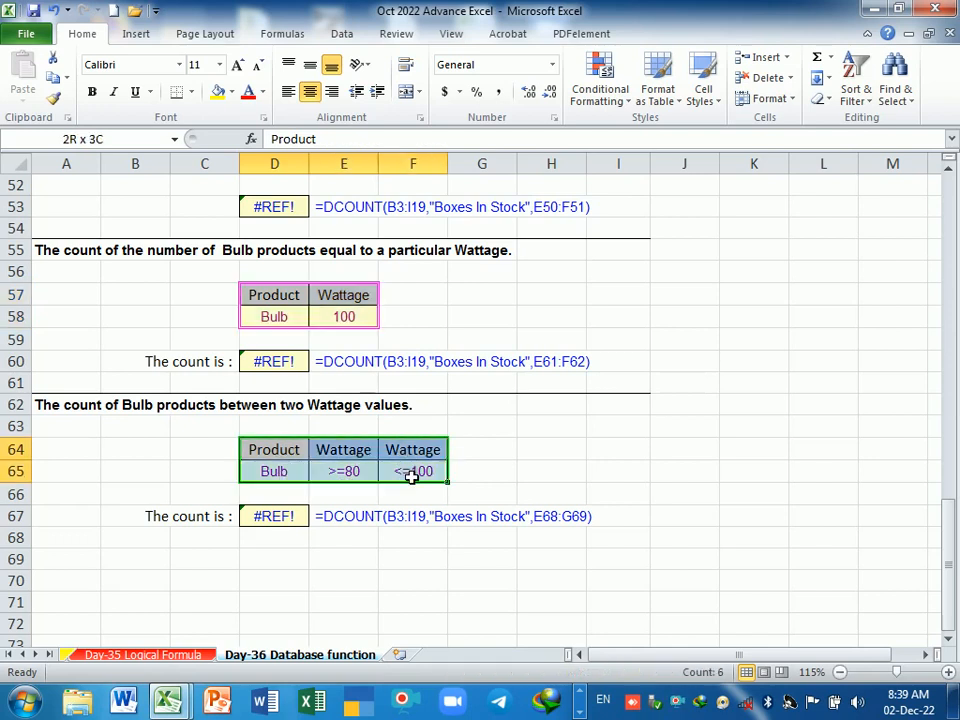
click(506, 476)
scroll(509, 481, up, 5)
scroll(509, 481, up, 12)
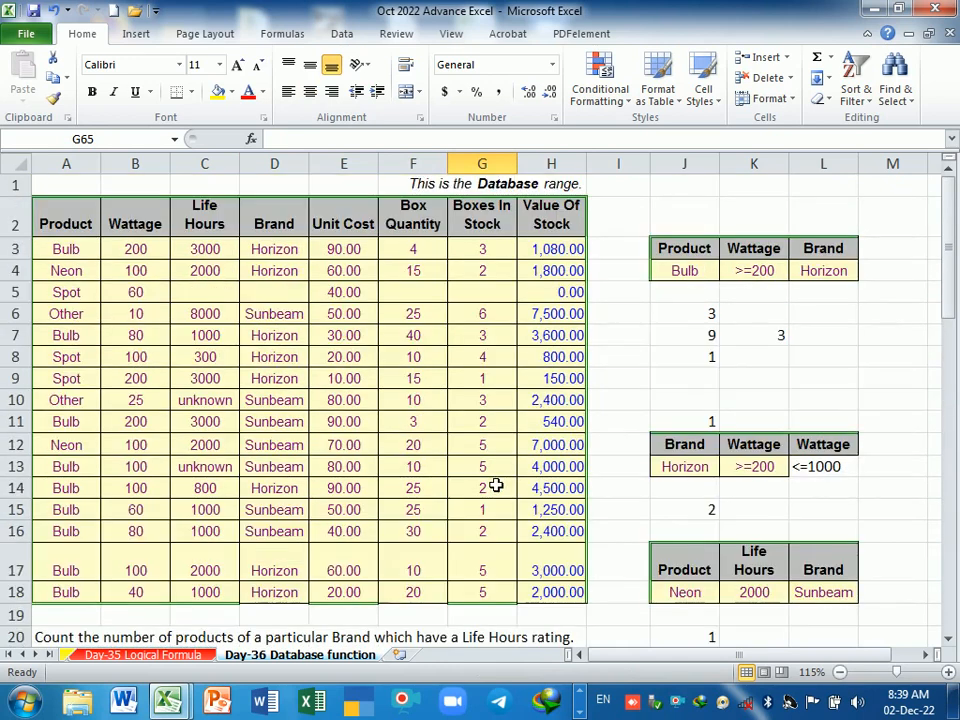